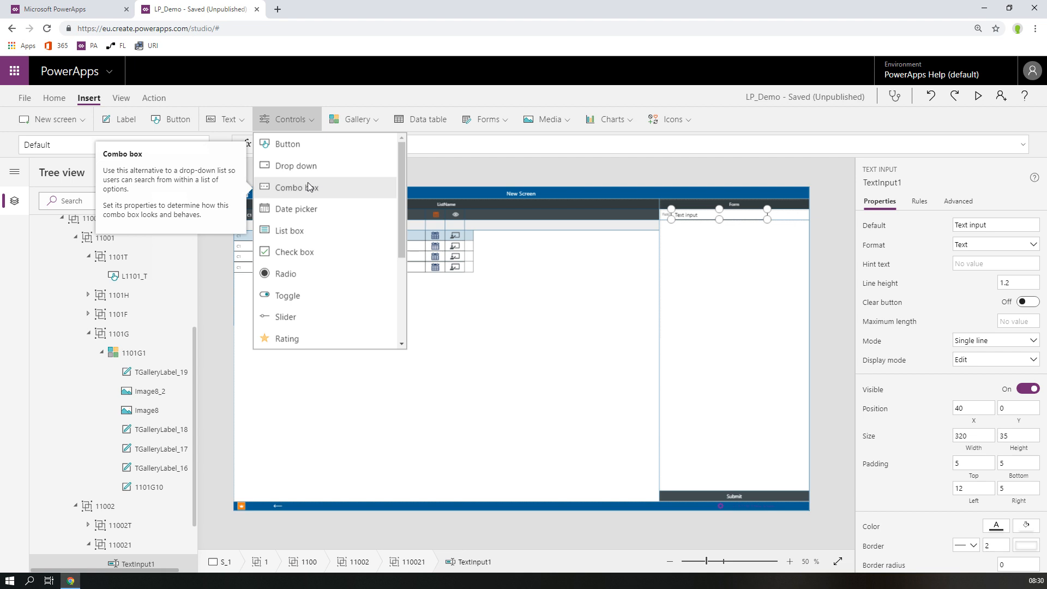
- Insert a combo box and a date picker beside the text input in group 110021
click(309, 187)
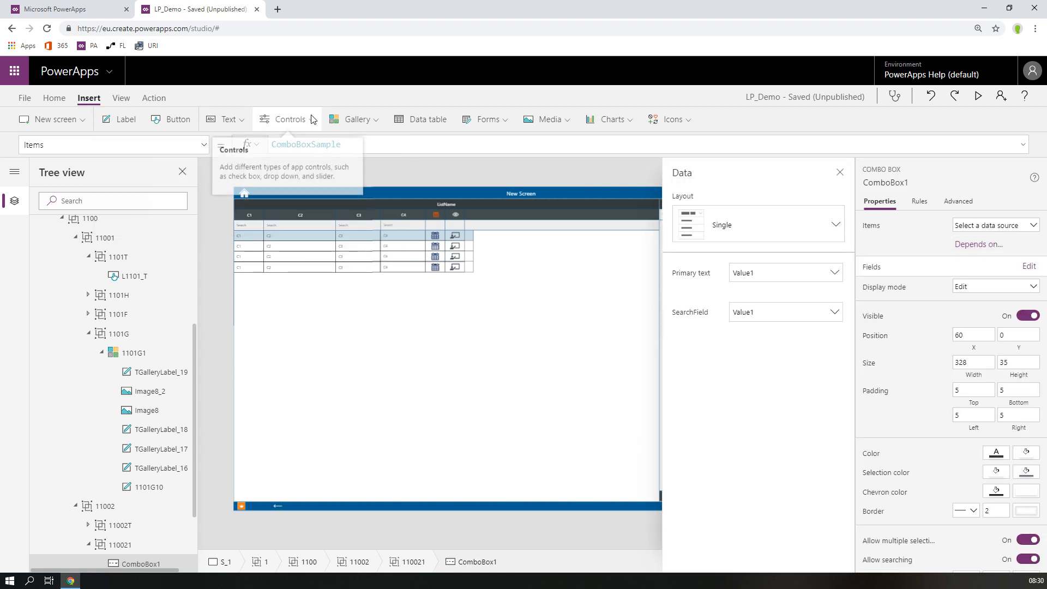
click(841, 173)
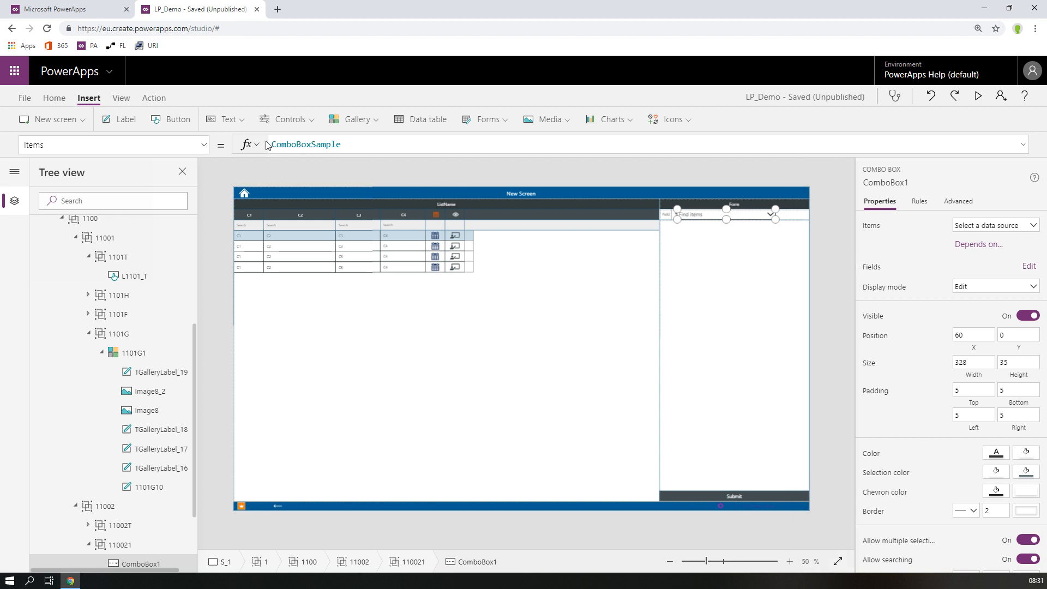
click(287, 119)
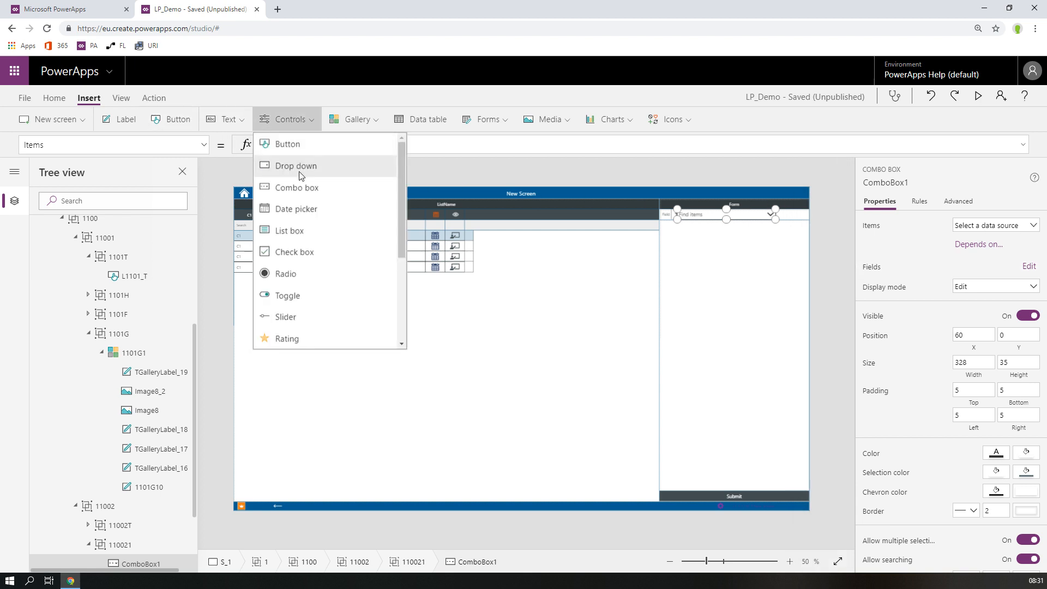
click(314, 210)
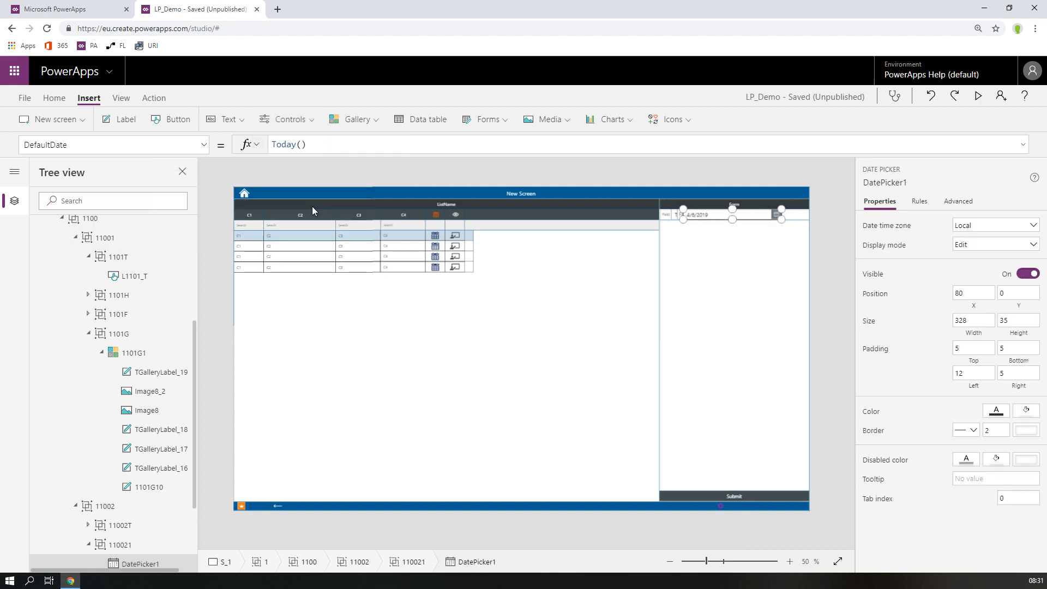
- Select the date picker, combo box and text input in group 110021 together and send them to the back
scroll(129, 540, down, 2)
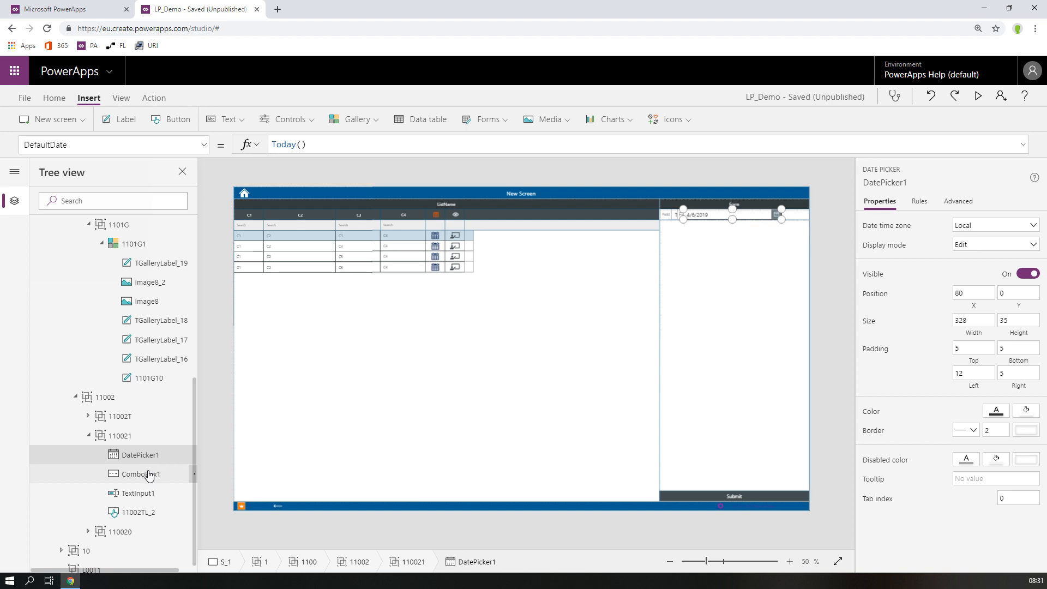
shift+click(139, 493)
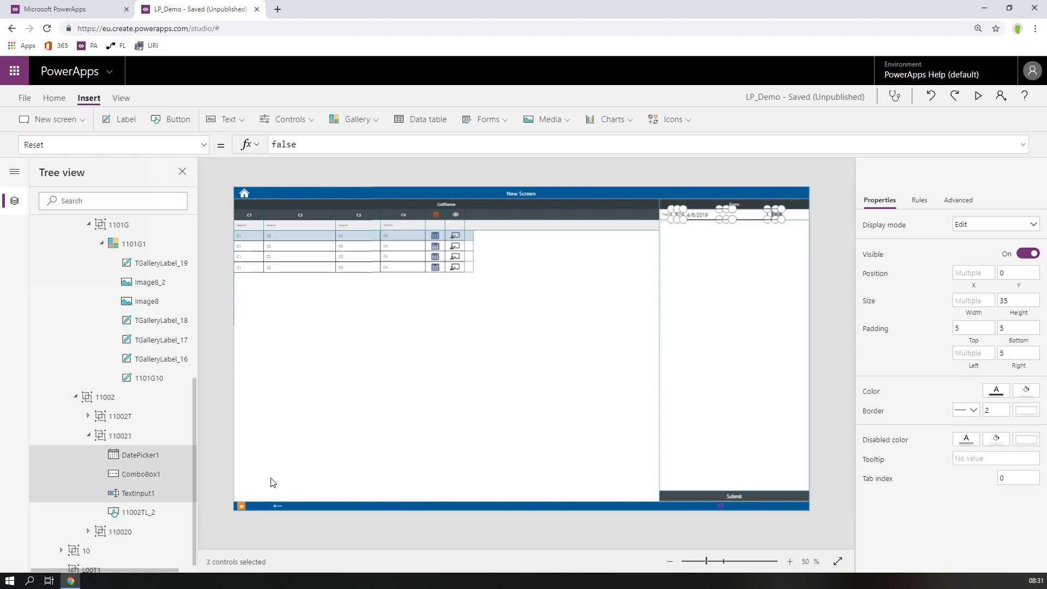
right_click(180, 490)
mouse_move(229, 452)
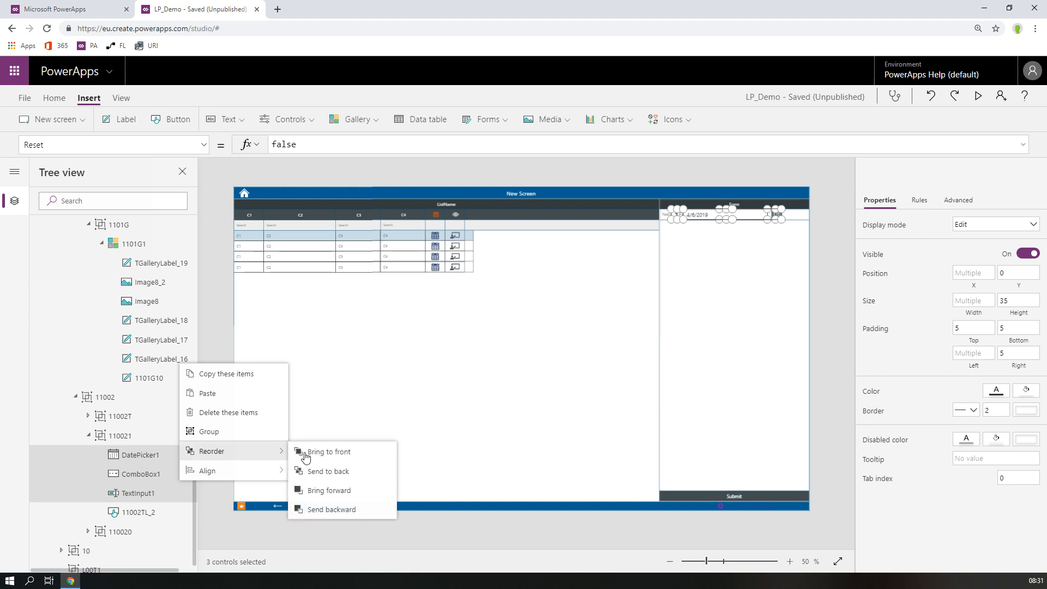
click(327, 472)
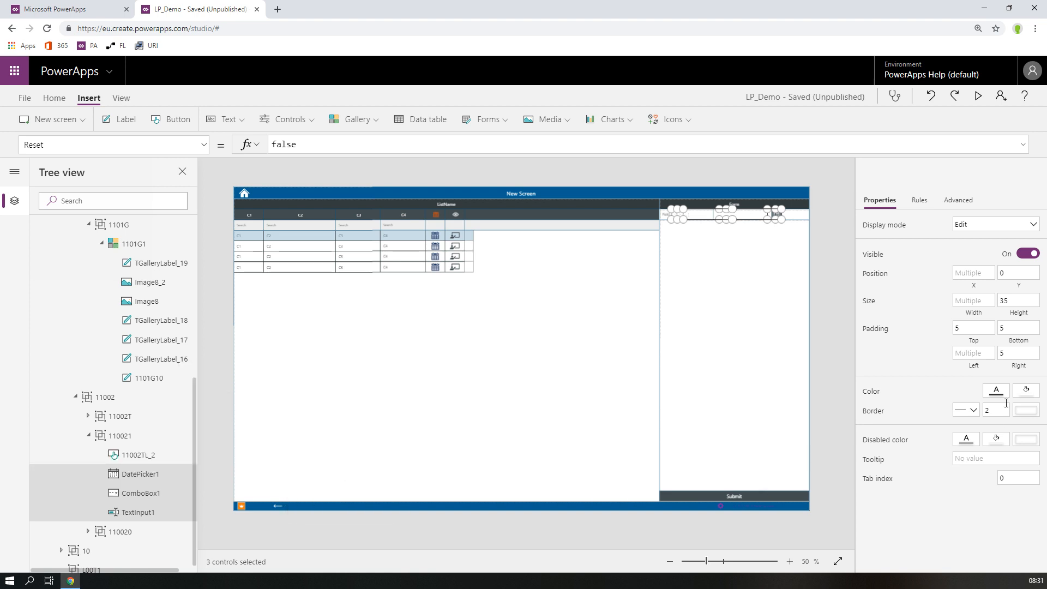
- Set the X property of the three selected input controls to '11002TL_2'.Width
click(964, 201)
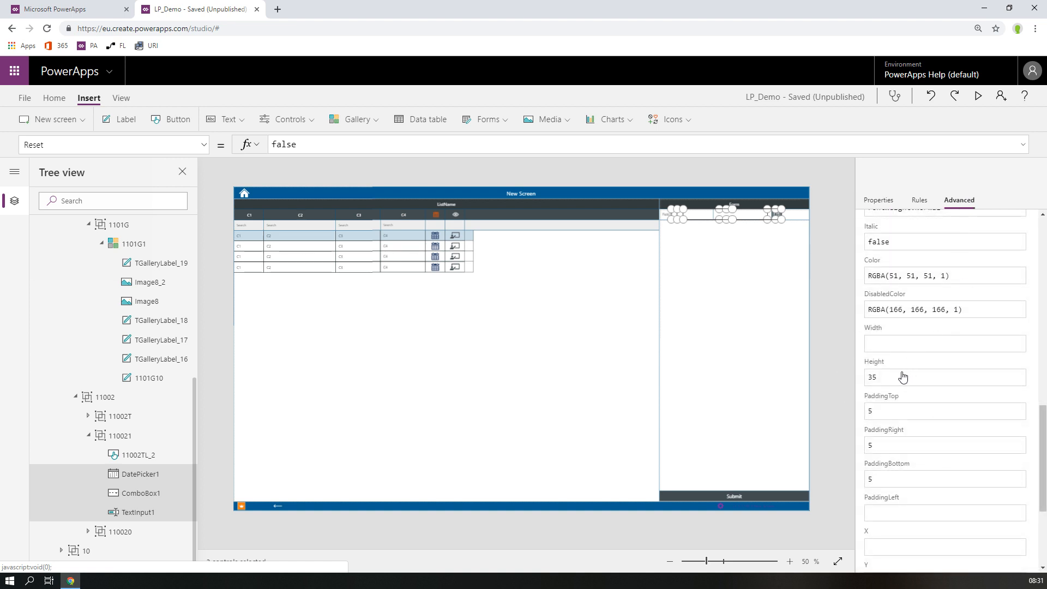
scroll(894, 379, down, 3)
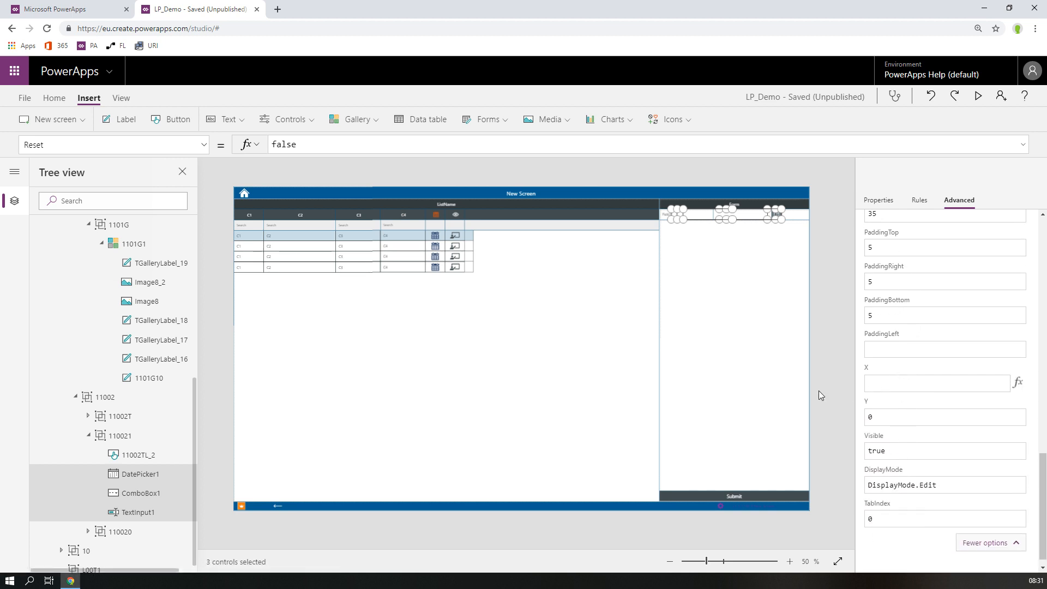
text(' )
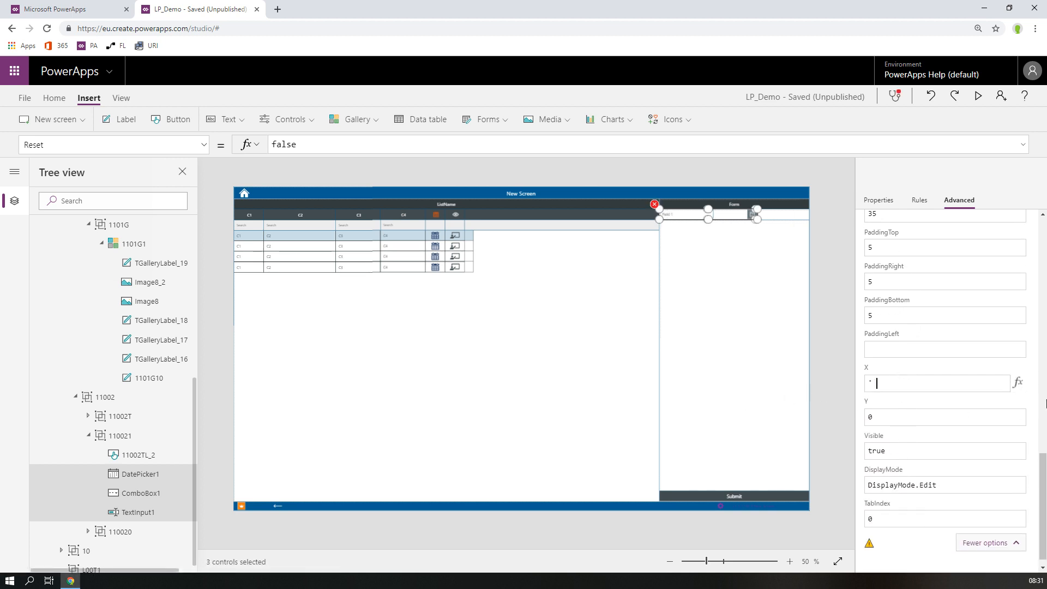
text(110)
key(BackSpace)
text(00)
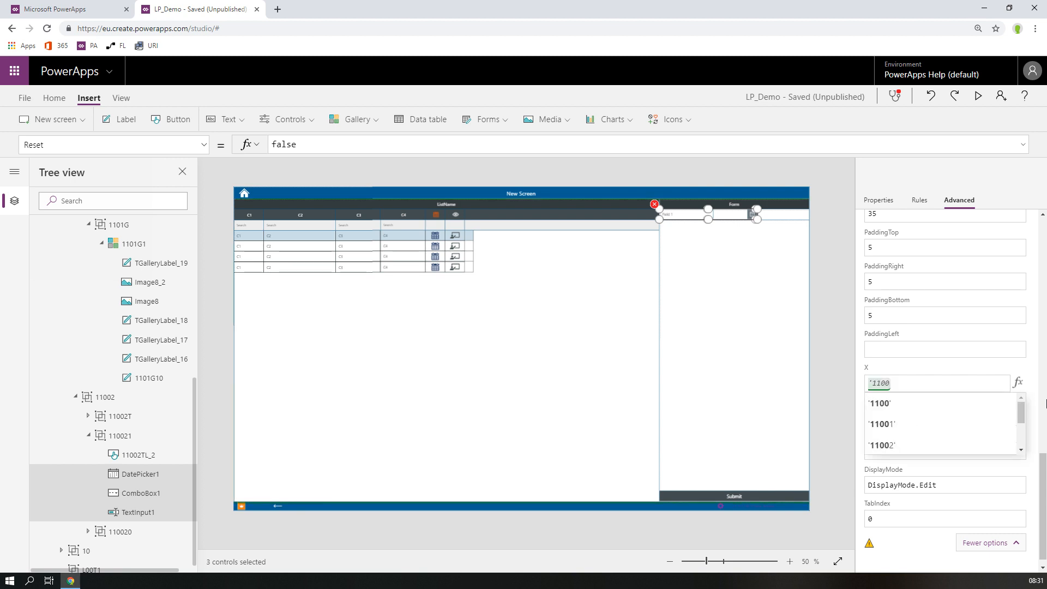
text(2TL)
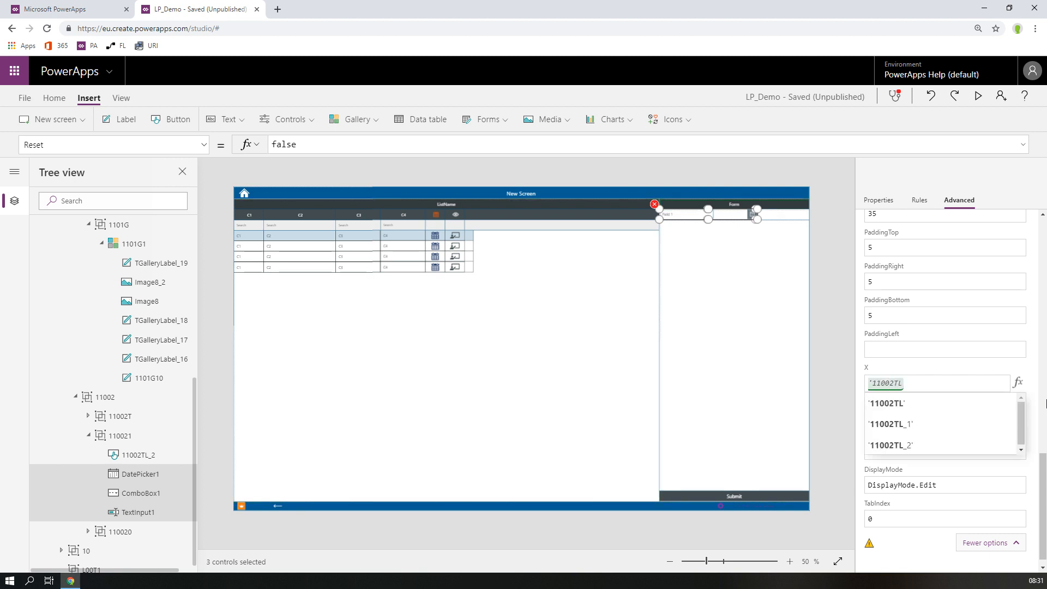
text(_2)
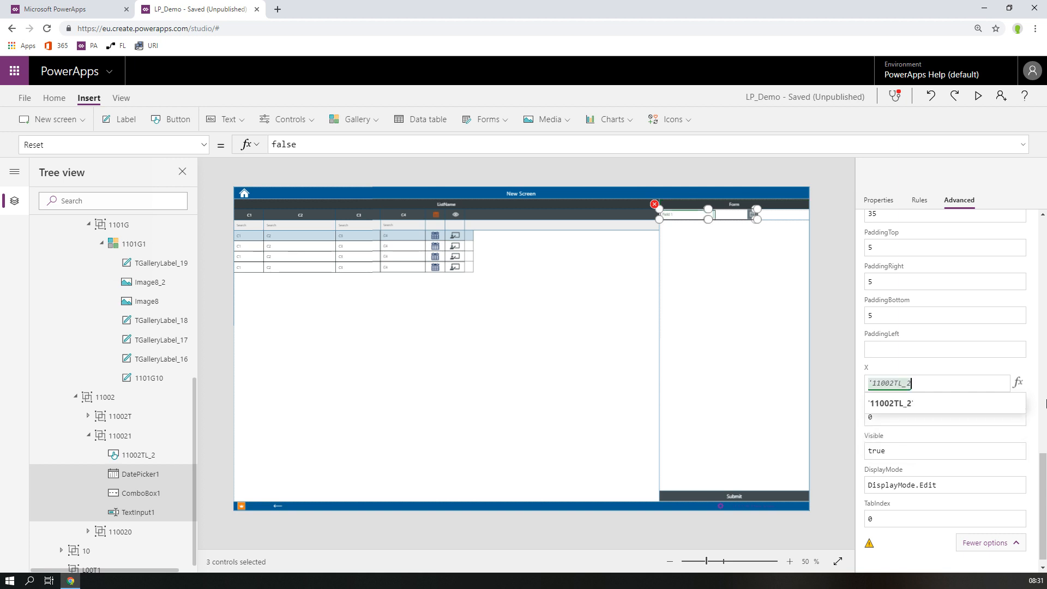
text('.)
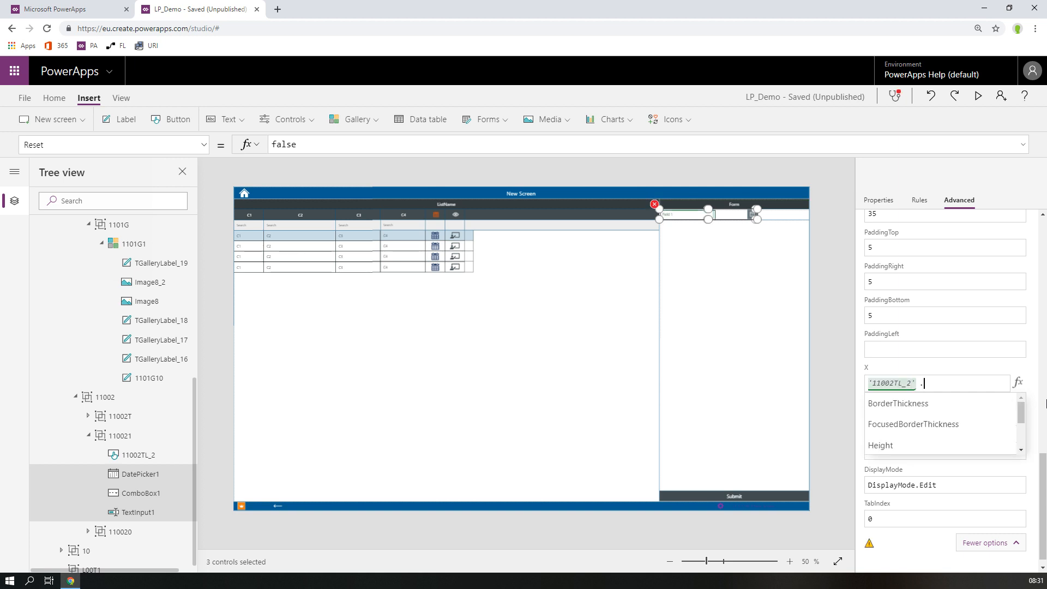
text(Witd)
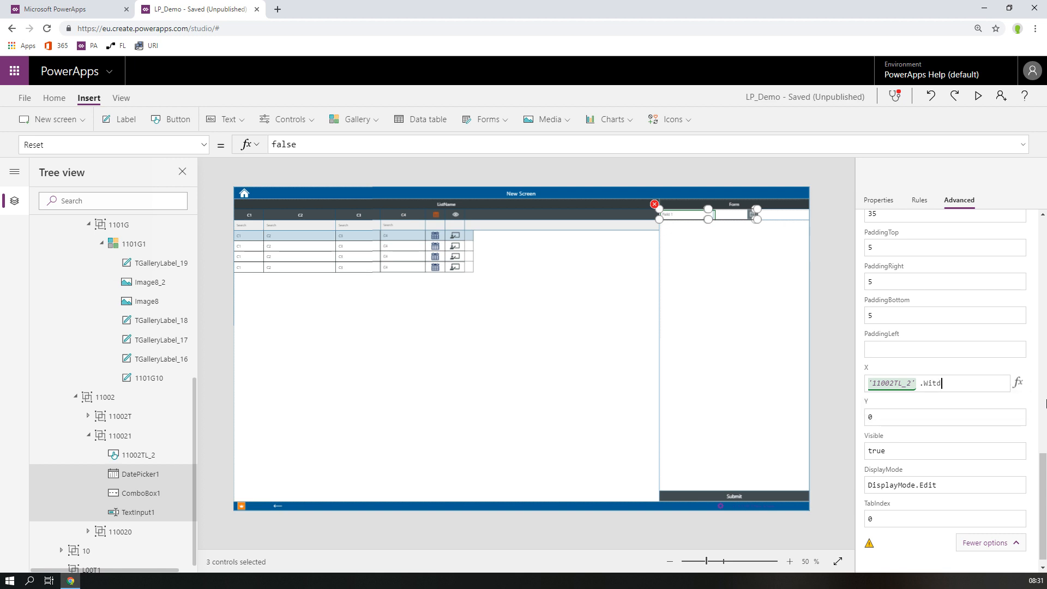
key(BackSpace)
key(BackSpace)
text(dth)
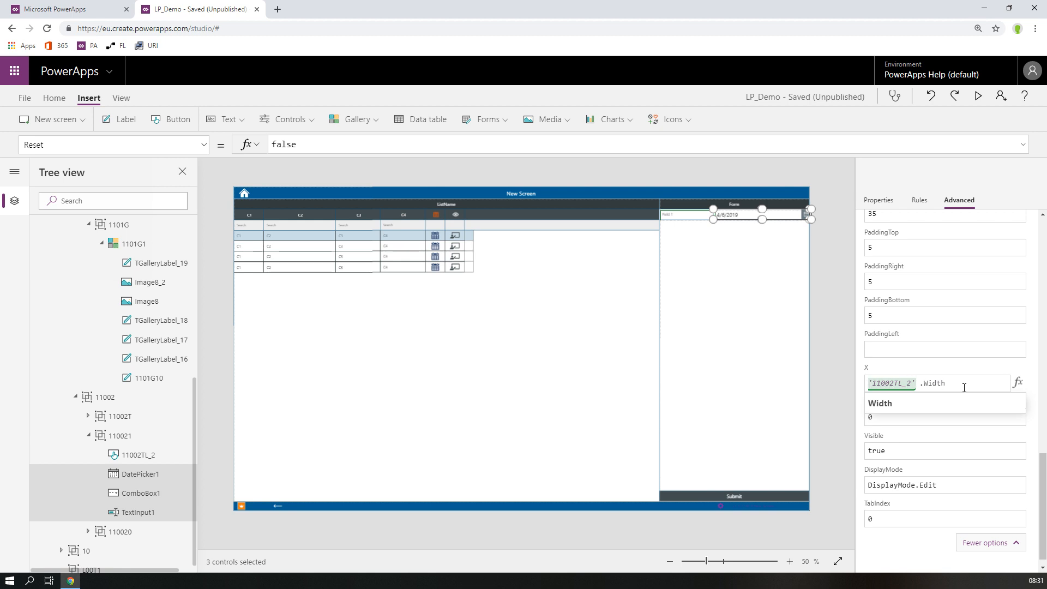
drag(964, 388, 835, 384)
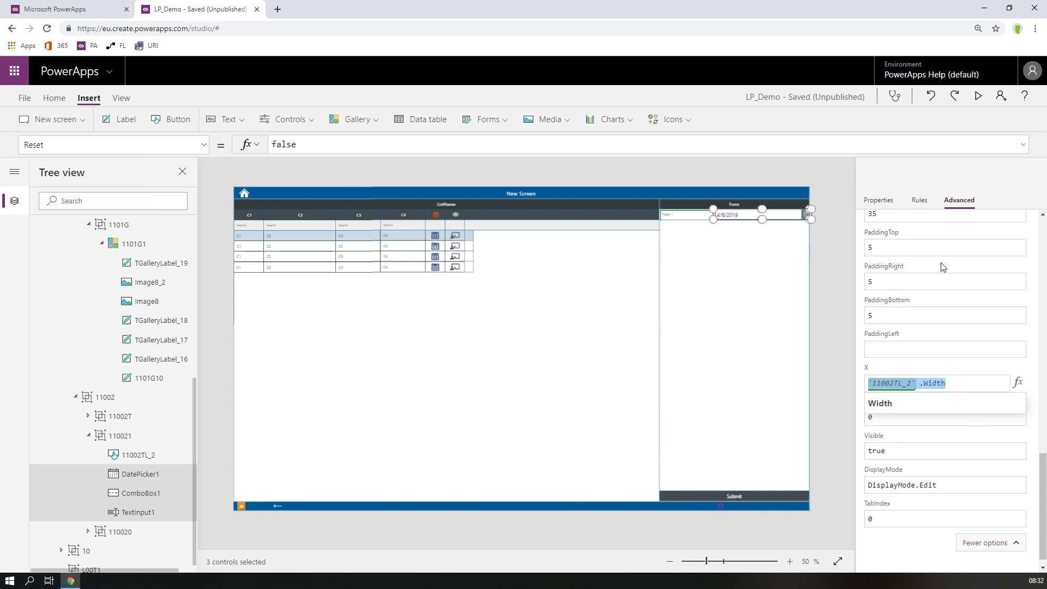
- Set the PaddingLeft of the three selected input controls to 10
scroll(965, 403, down, 1)
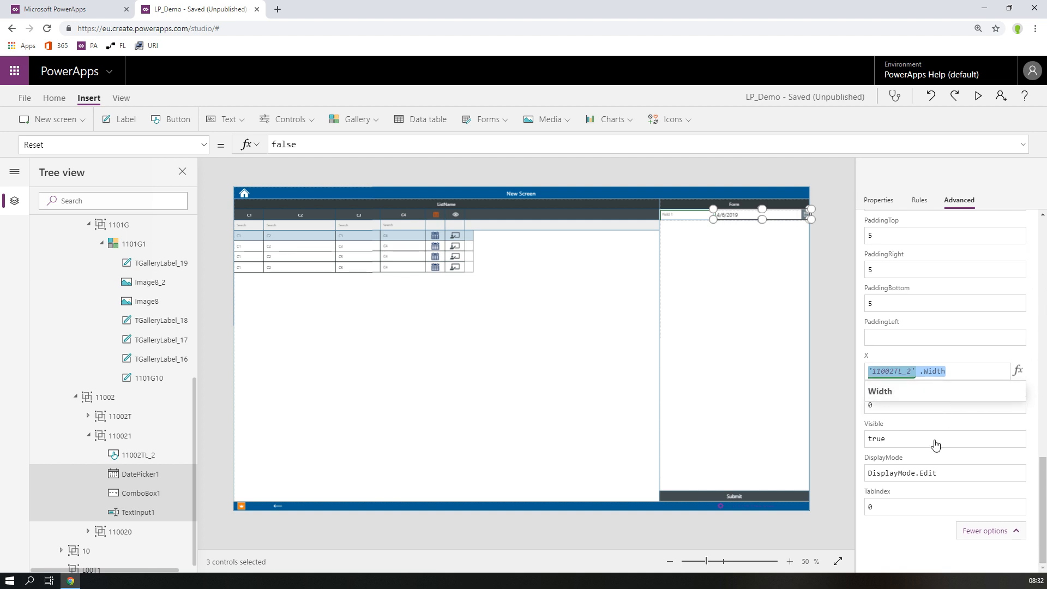
click(908, 344)
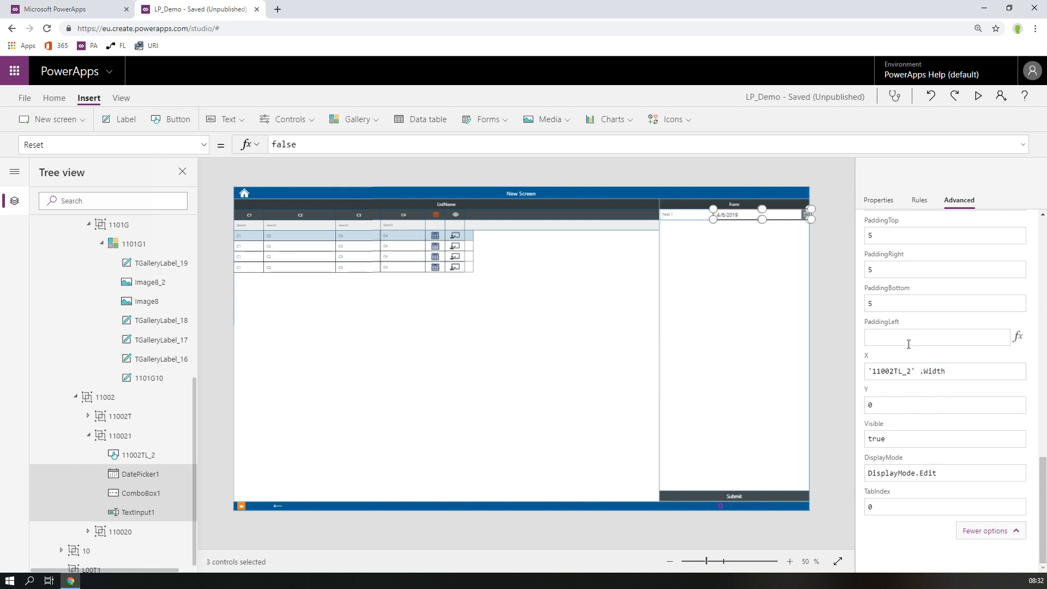
text(10)
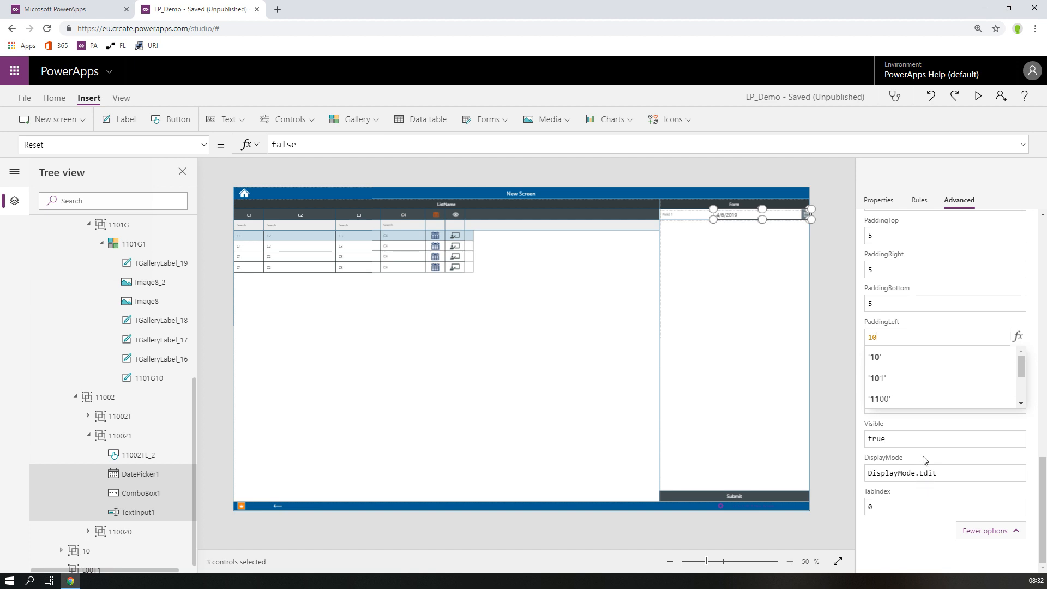
- Set the Height of the three selected input controls to Parent.Height
scroll(913, 498, up, 3)
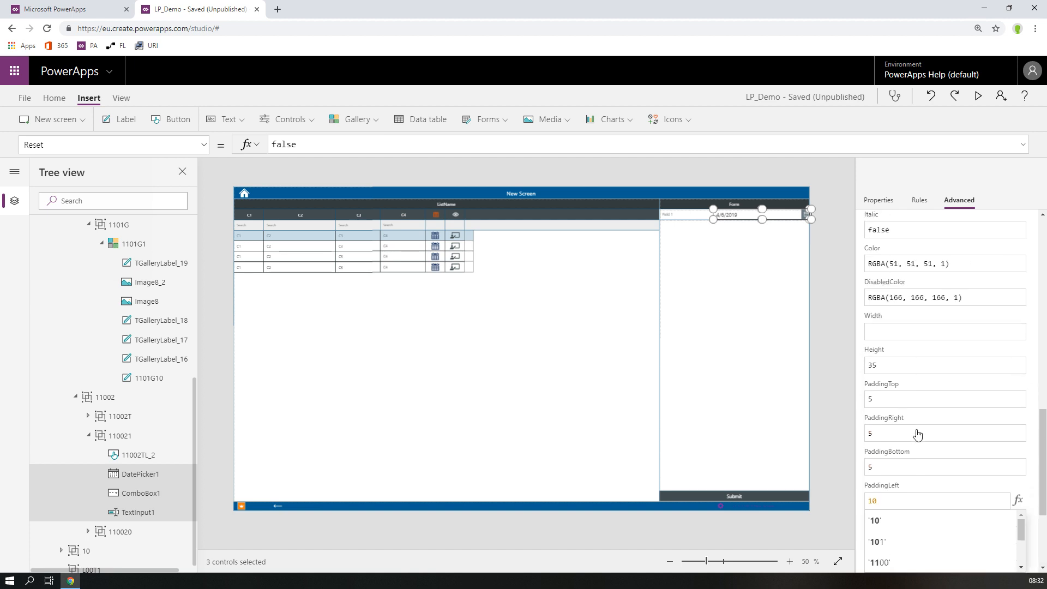
scroll(916, 433, up, 1)
click(890, 420)
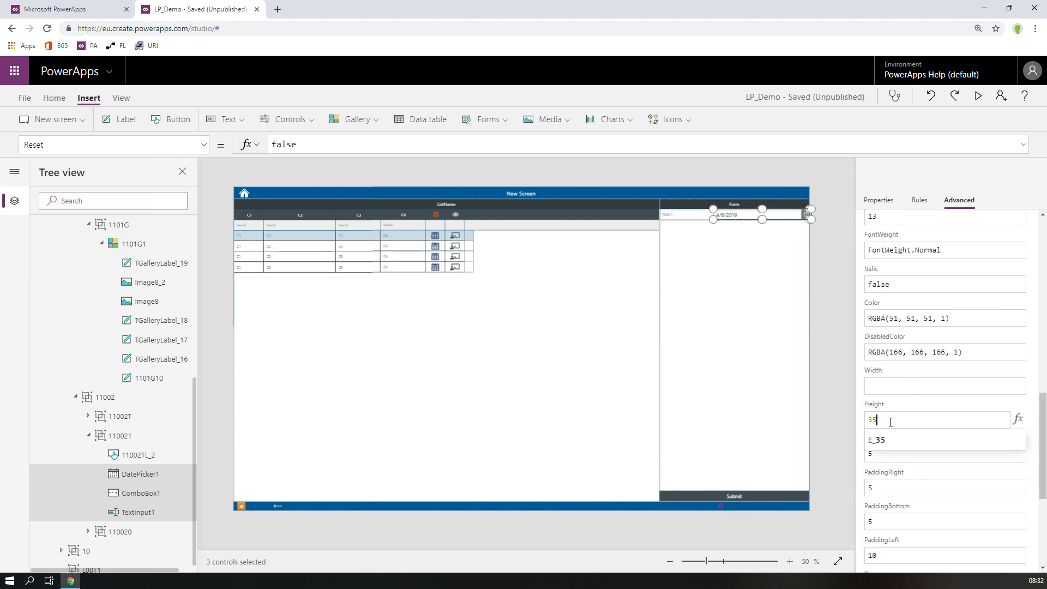
click(873, 420)
drag(885, 420, 857, 427)
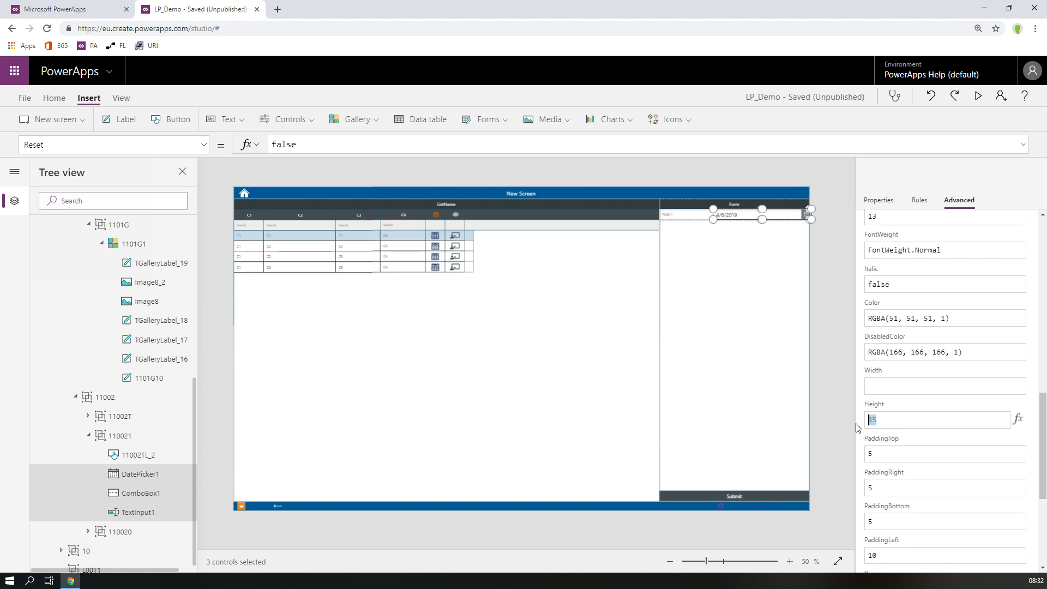
text(Par)
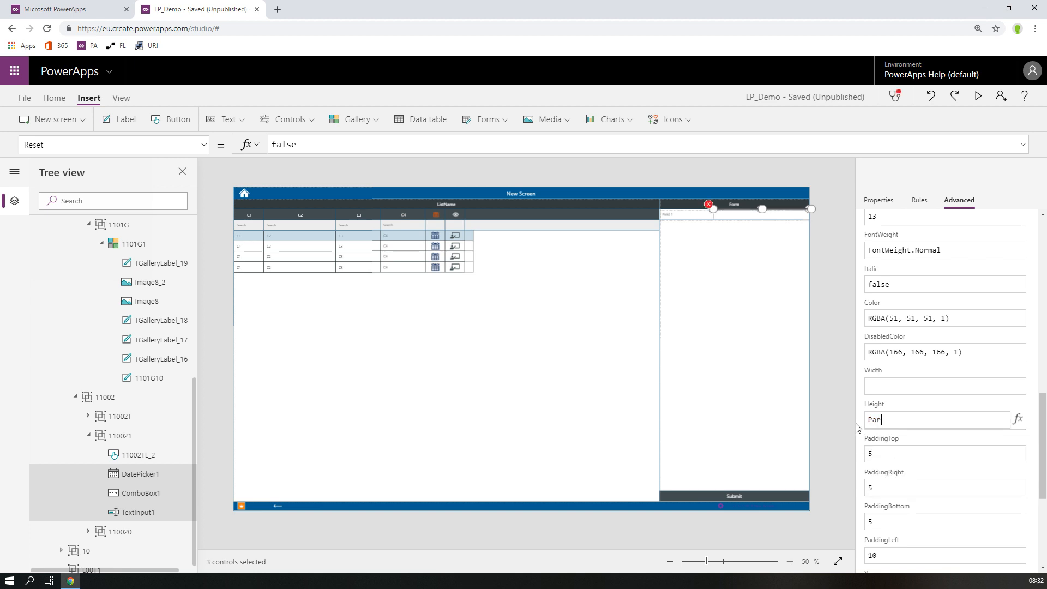
text(ent.Heig)
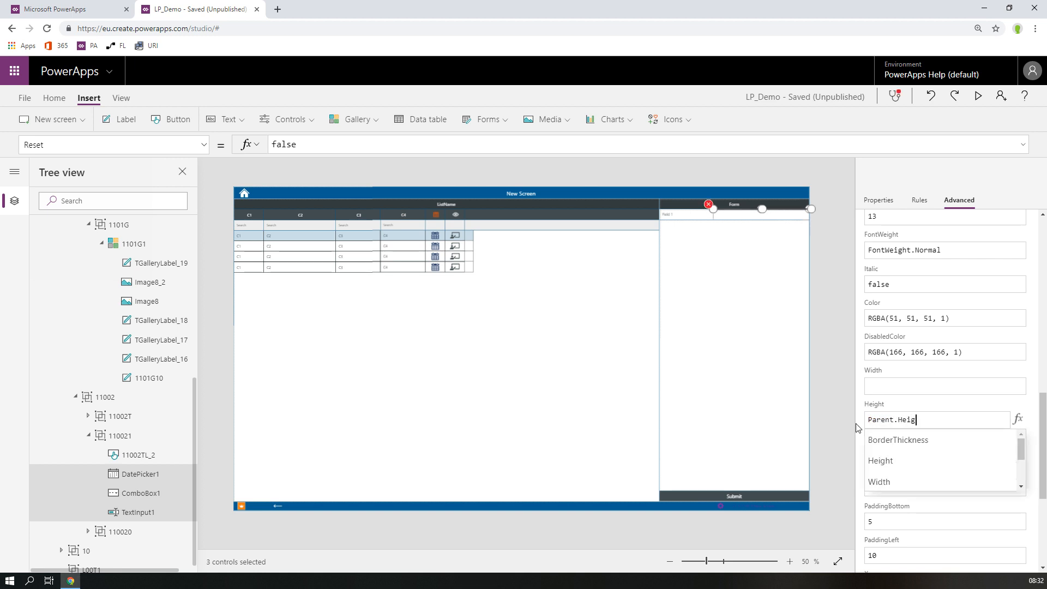
text(ht)
drag(898, 419, 864, 424)
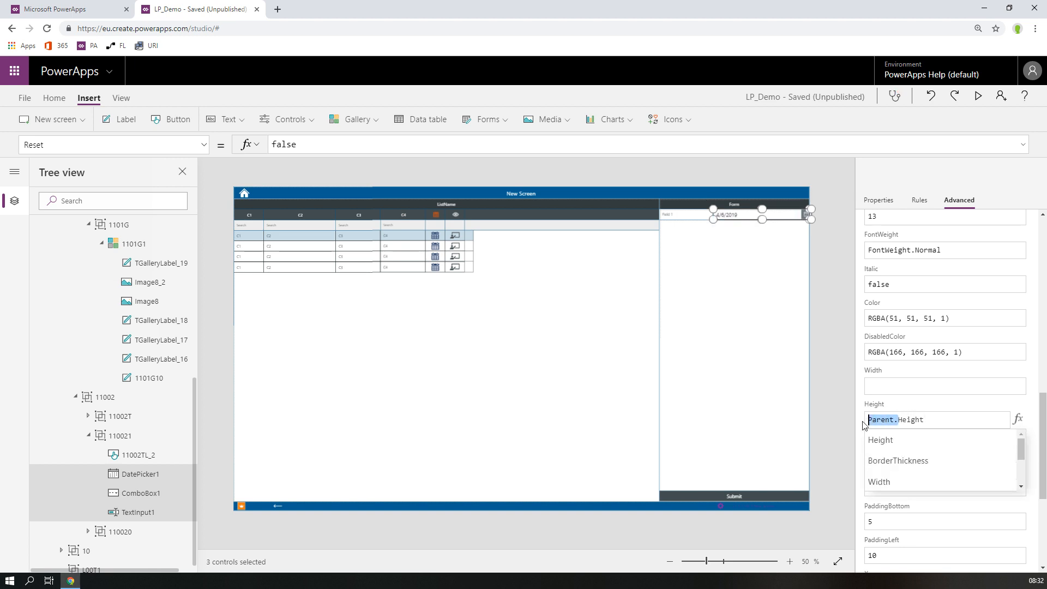
click(998, 351)
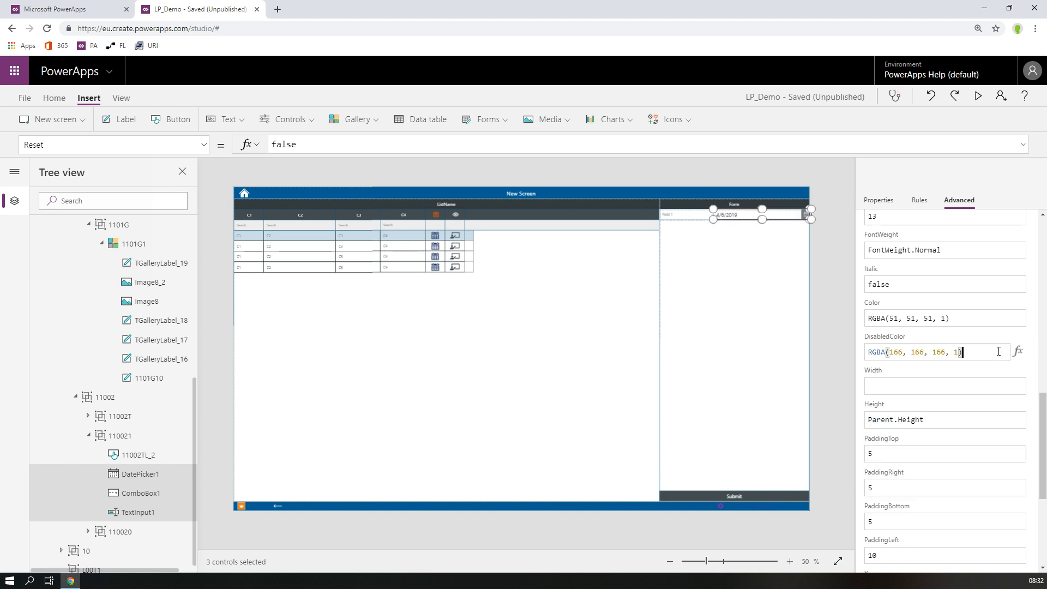
- Set the Fill of the three selected input controls to Parent.Fill
scroll(972, 347, up, 3)
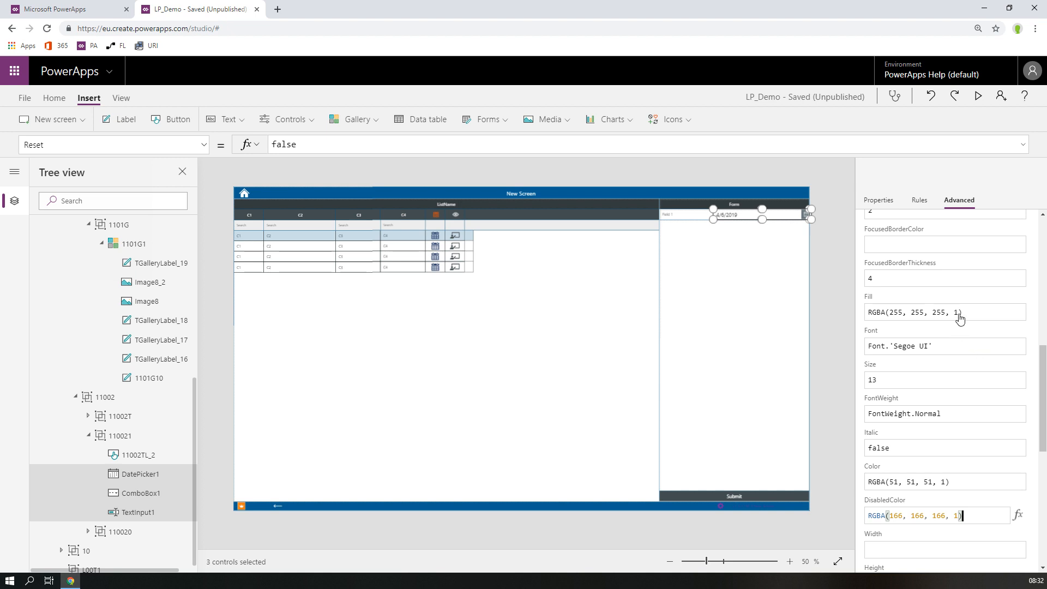
click(964, 314)
drag(964, 313, 840, 316)
text(Parent.)
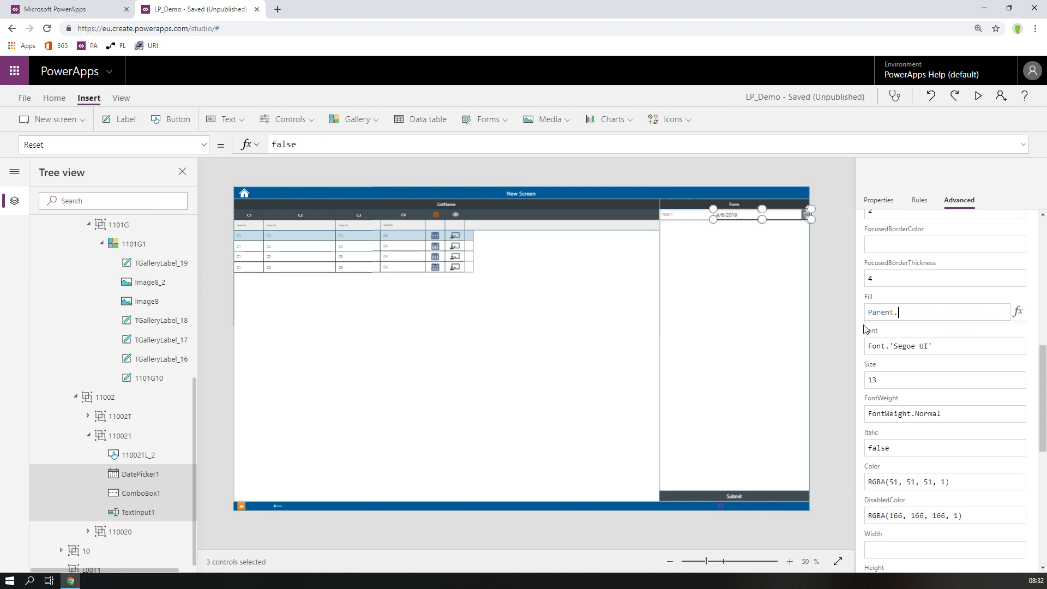
click(873, 354)
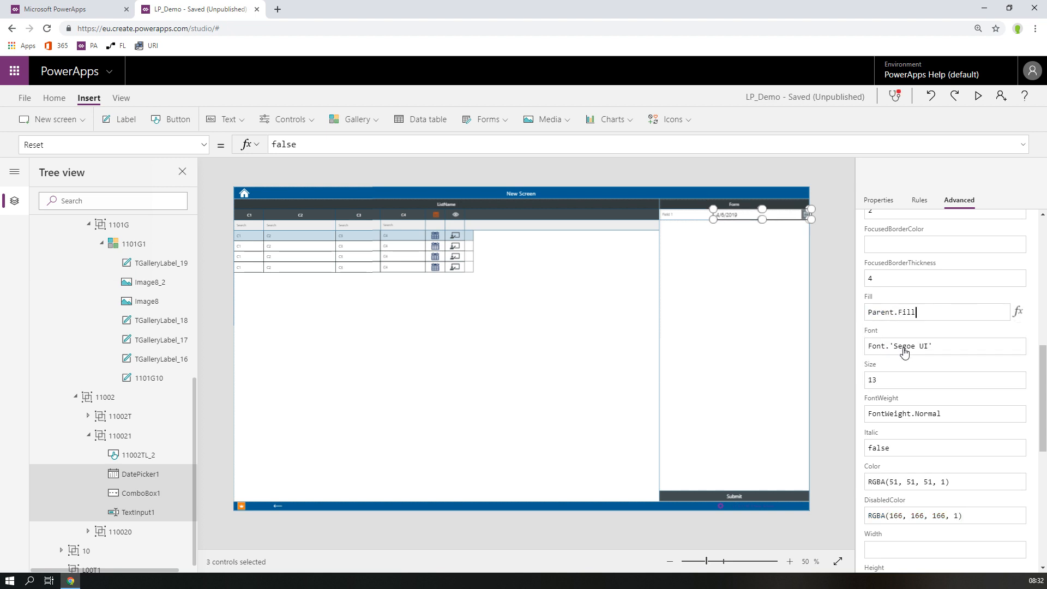
- Set the Font of the three selected input controls to the variable DAppFont
click(952, 345)
drag(952, 345, 857, 347)
text(D)
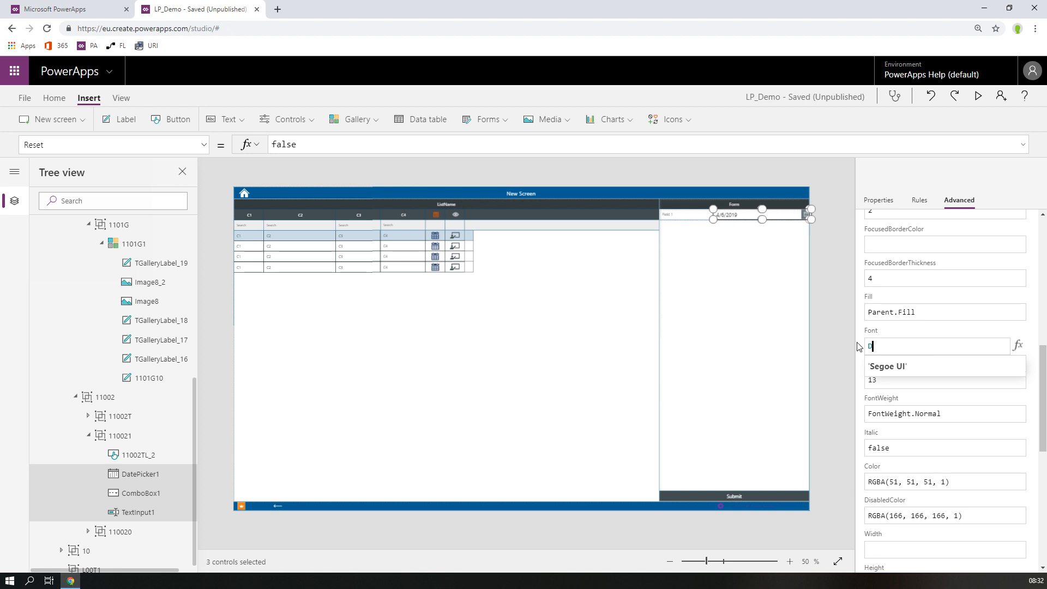
text(AppFont)
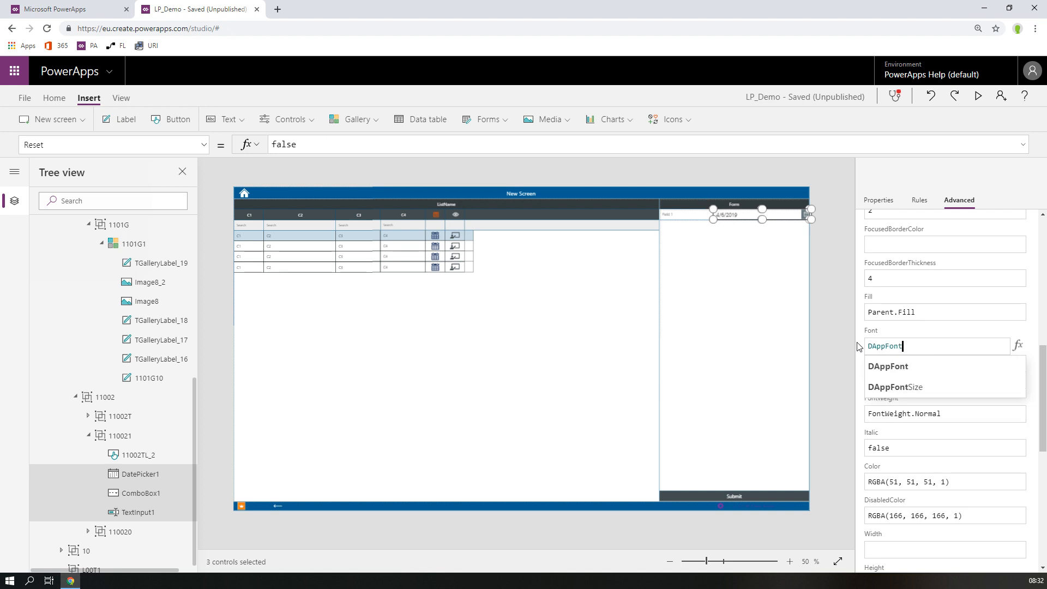
click(961, 415)
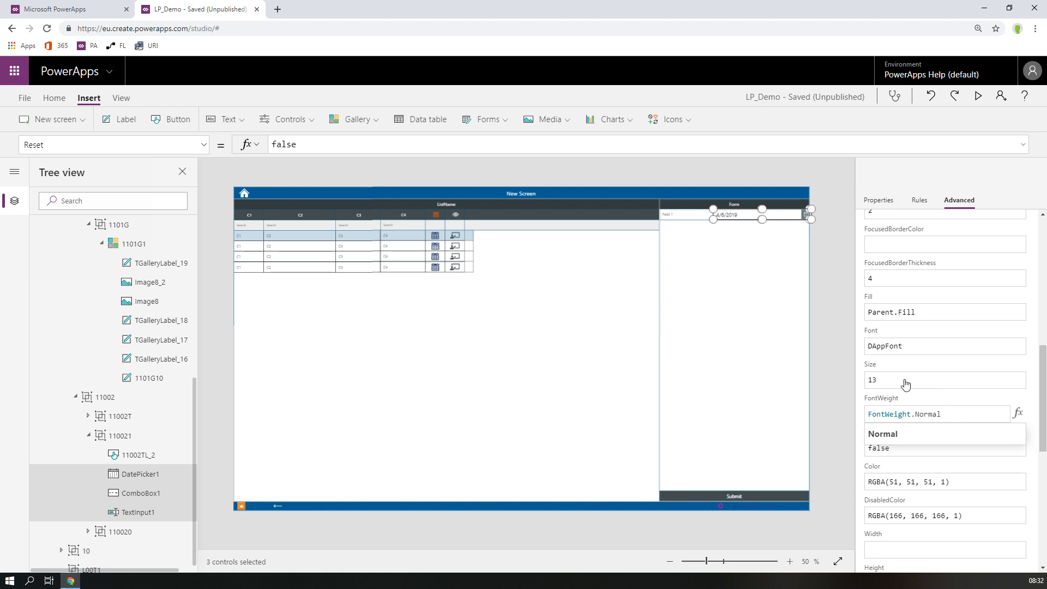
- Set the Size of the three selected input controls to the variable DFormDataSize
drag(906, 384, 860, 386)
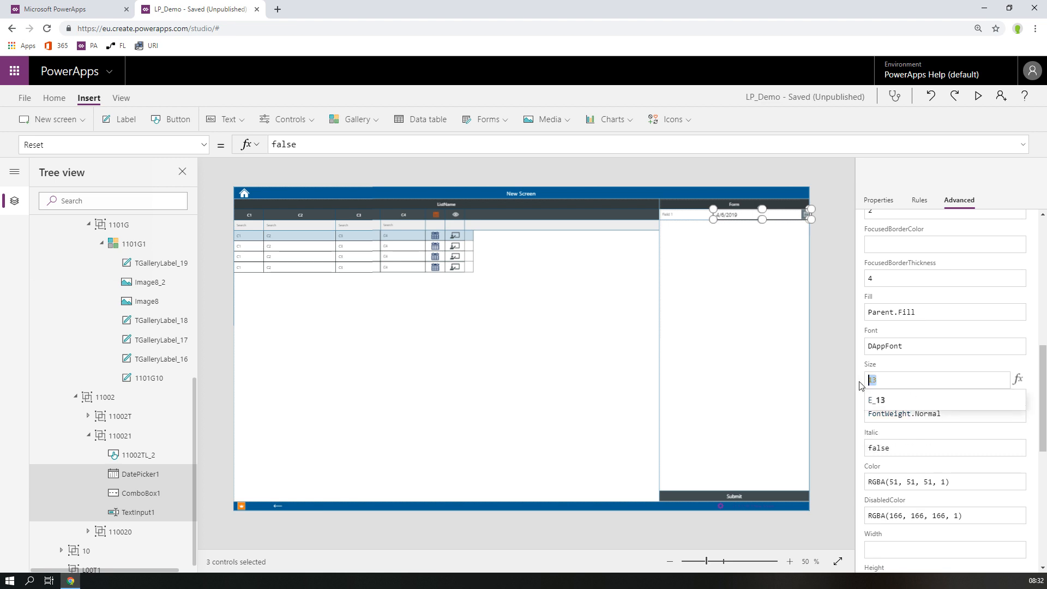
text(DForm)
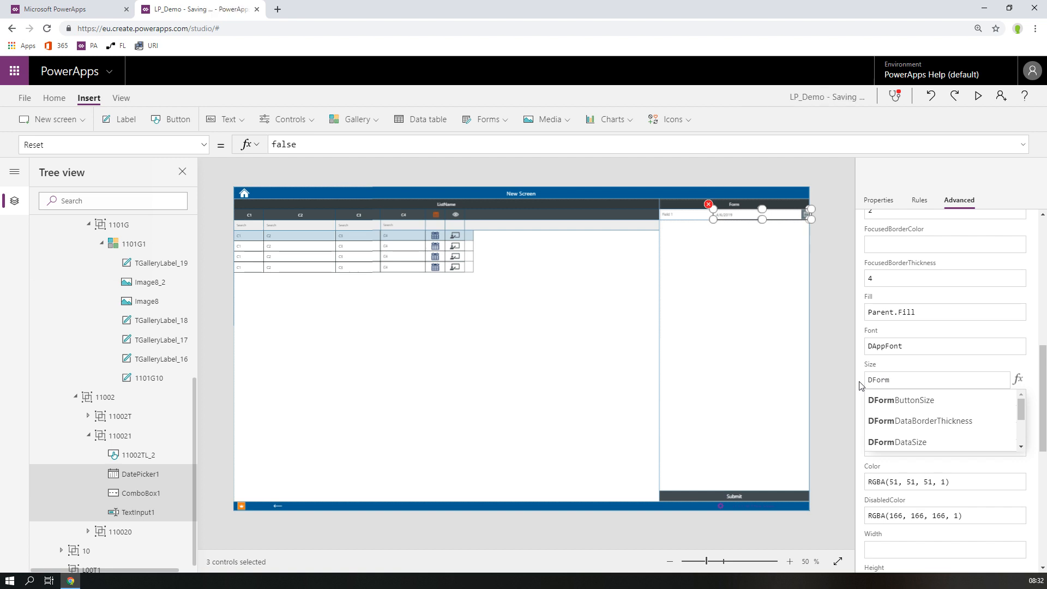
key(Down)
key(Down)
key(Tab)
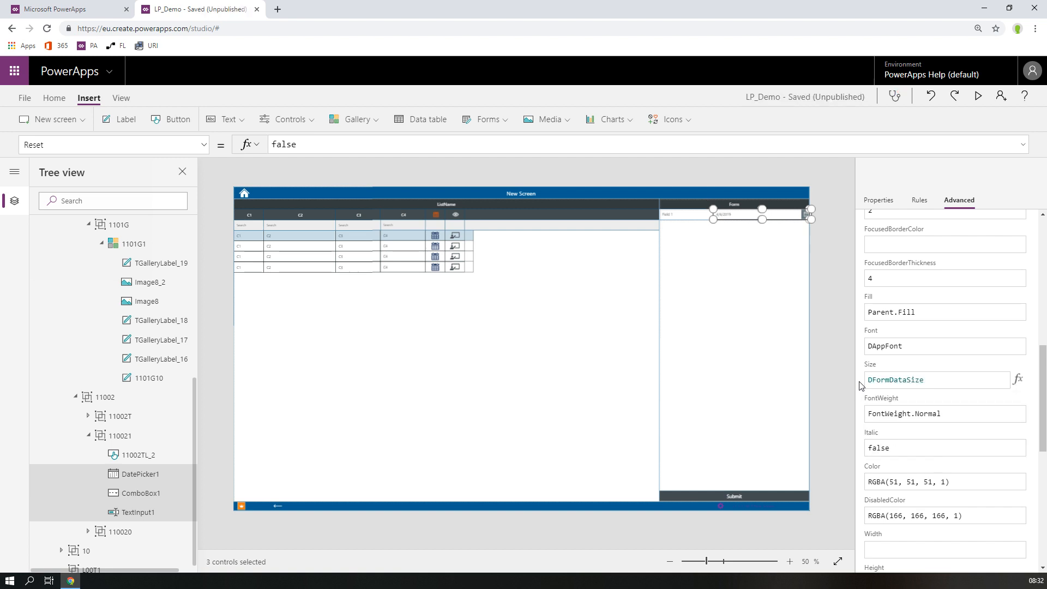
- Set the Color of the three selected input controls to the variable DFormDataColor
drag(953, 482, 854, 480)
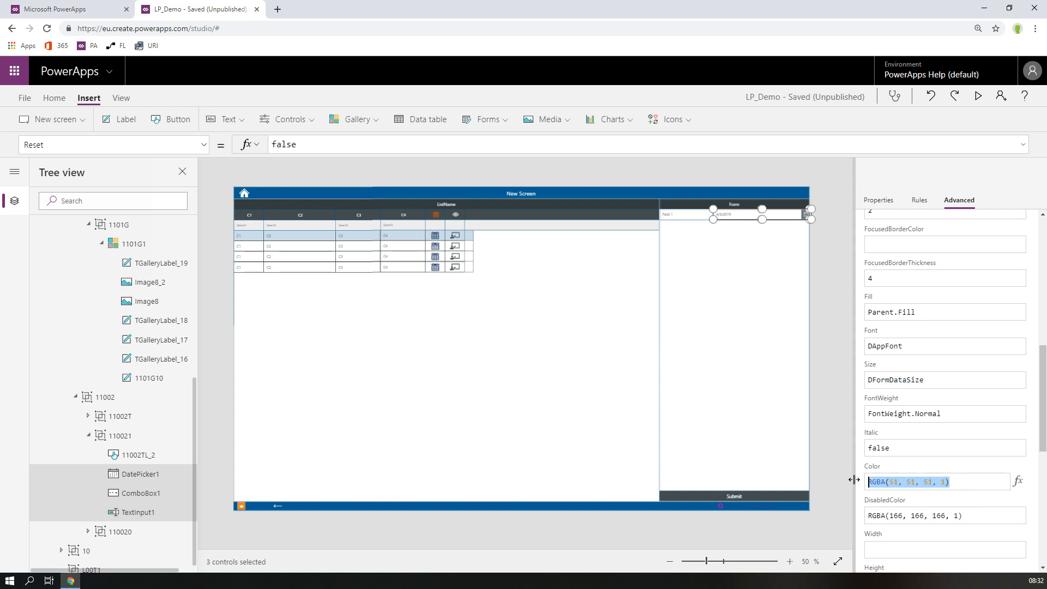
text(DFor)
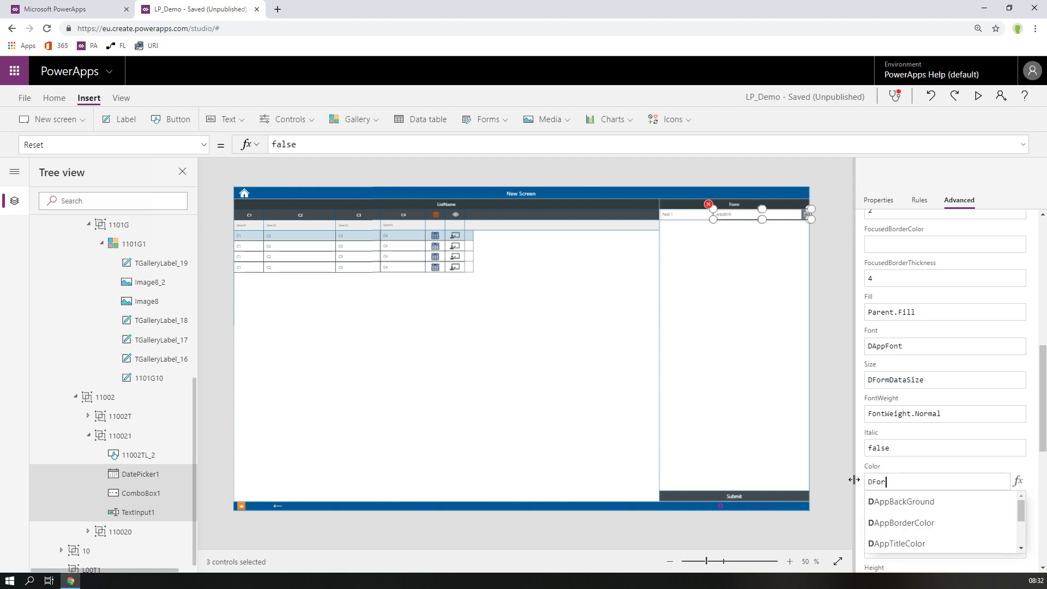
text(mData)
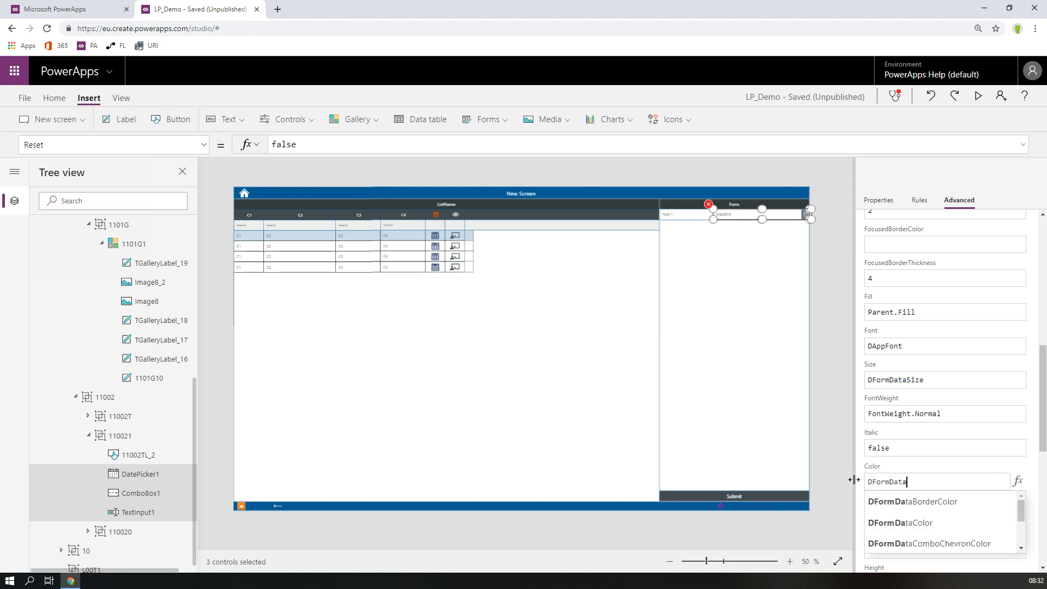
key(Down)
key(Down)
key(Return)
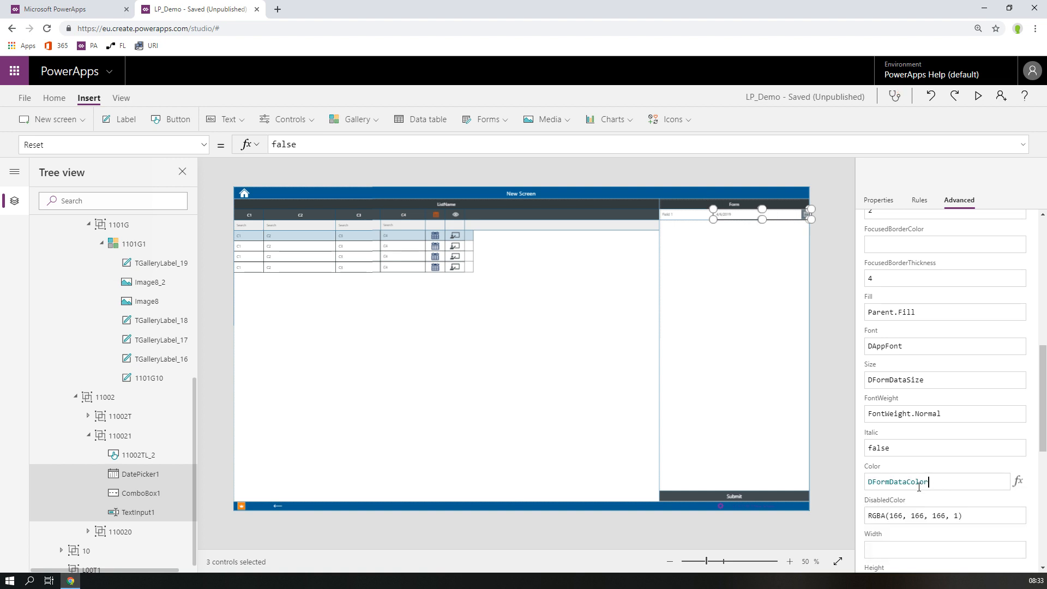
- Copy the Color variable DFormDataColor into the DisabledColor of the three selected input controls
double_click(919, 487)
key(ctrl+c)
click(971, 515)
key(ctrl+a)
key(ctrl+v)
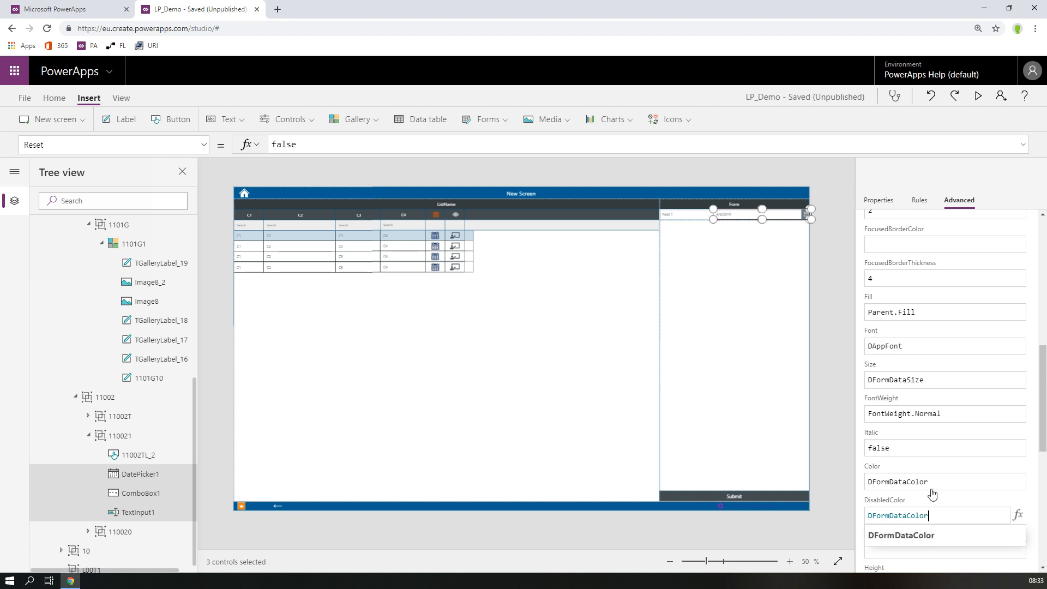
- Set the FocusedBorderThickness of the three selected input controls to Parent.BorderThickness
scroll(931, 480, up, 2)
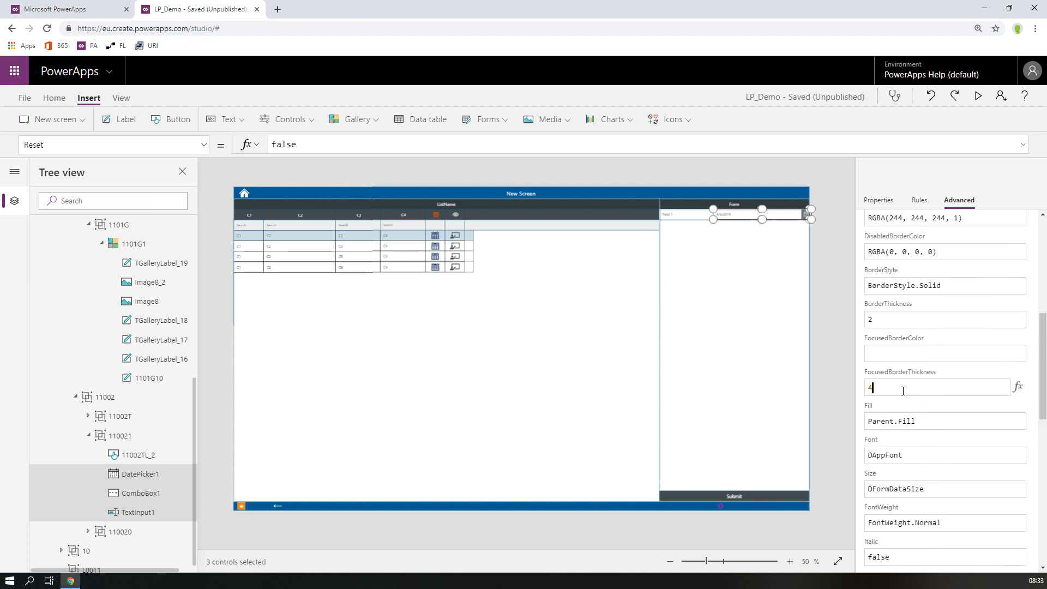
double_click(867, 388)
key(ctrl+v)
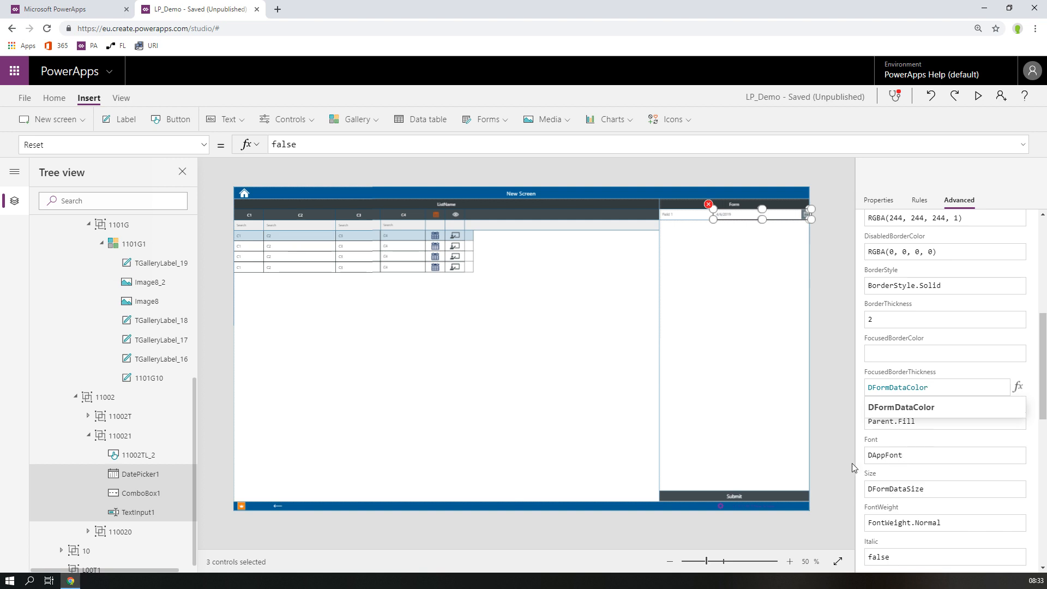
click(906, 427)
drag(942, 423, 862, 423)
key(ctrl+c)
click(898, 420)
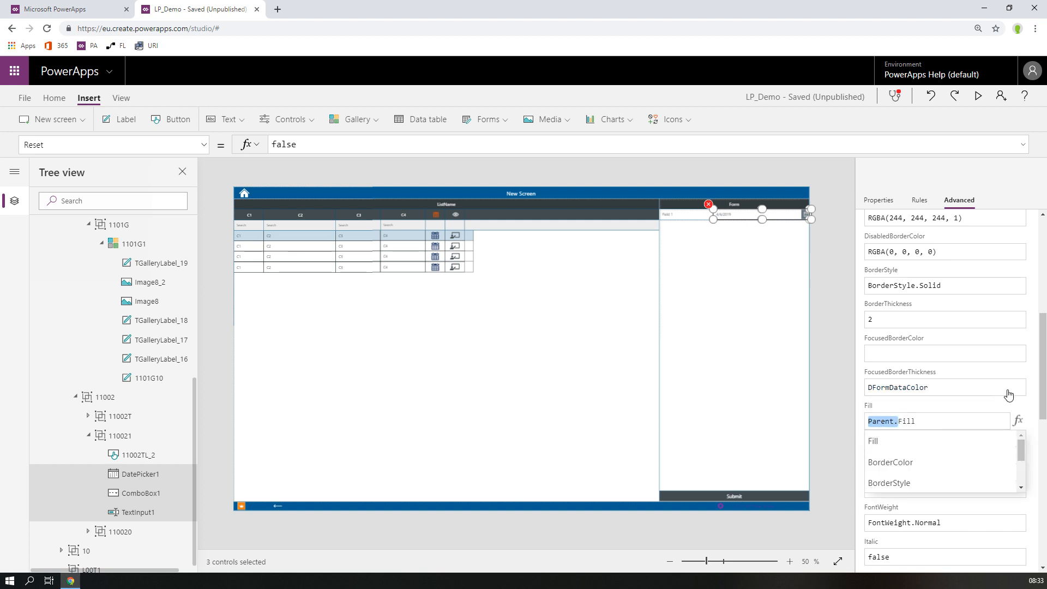
click(933, 387)
drag(933, 387, 835, 383)
key(ctrl+v)
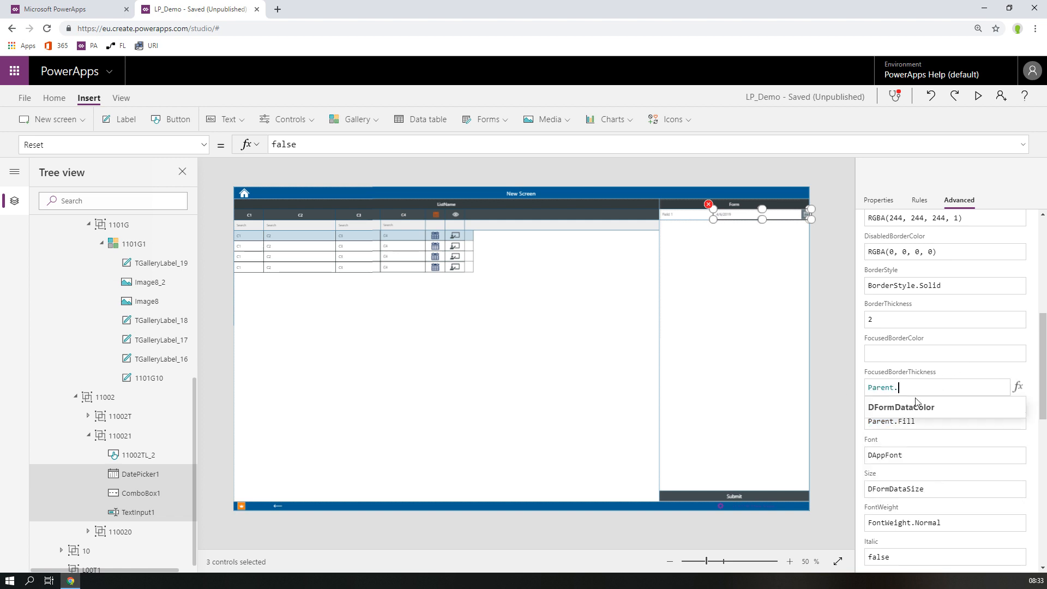
click(905, 406)
- Set the FocusedBorderColor of the three selected controls to Parent.BorderColor and their BorderThickness to Parent.BorderThickness
click(906, 358)
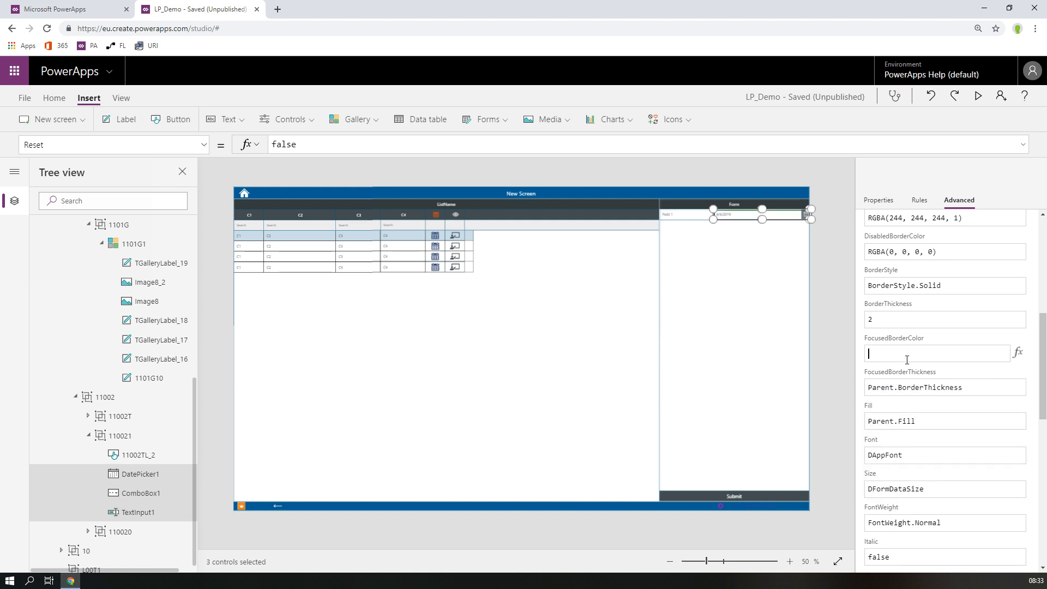
key(ctrl+v)
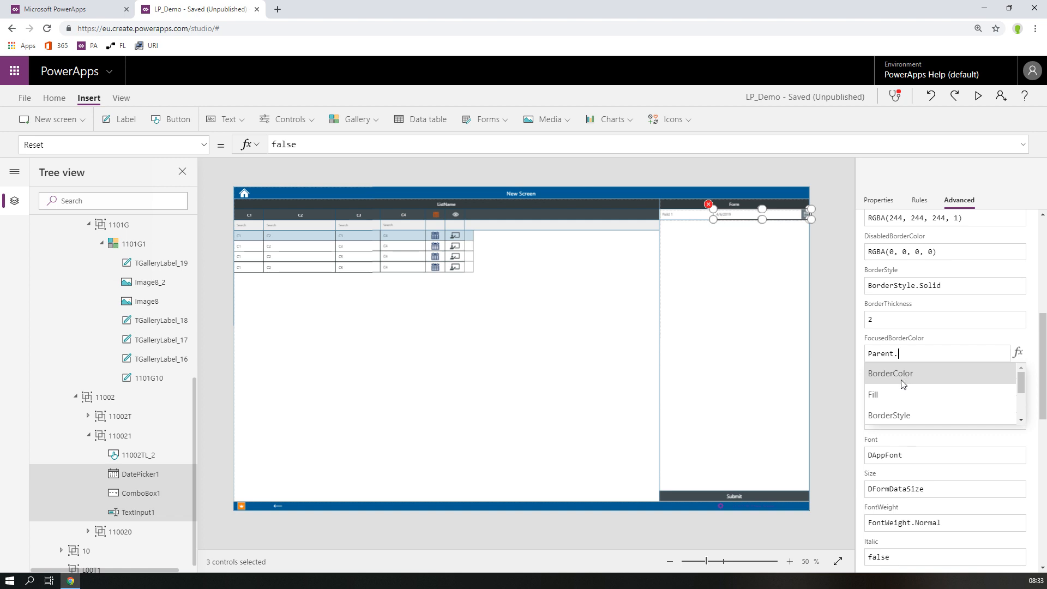
click(899, 373)
double_click(872, 319)
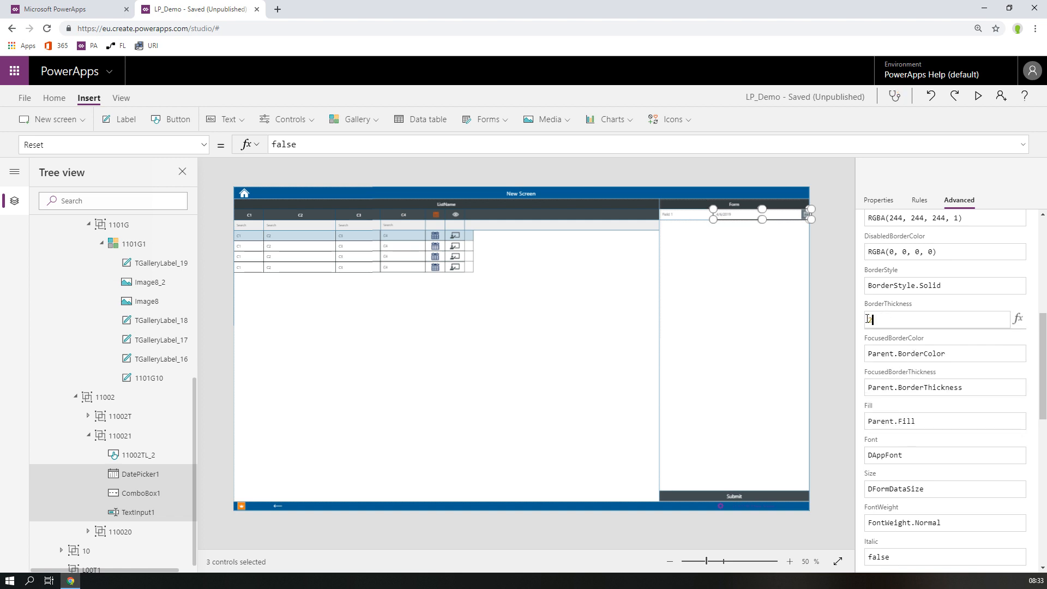
key(ctrl+v)
click(894, 339)
- Set the BorderStyle of the three selected controls to Parent.BorderStyle and their DisabledBorderColor to Parent.BorderColor
drag(949, 285, 849, 282)
key(ctrl+v)
click(902, 304)
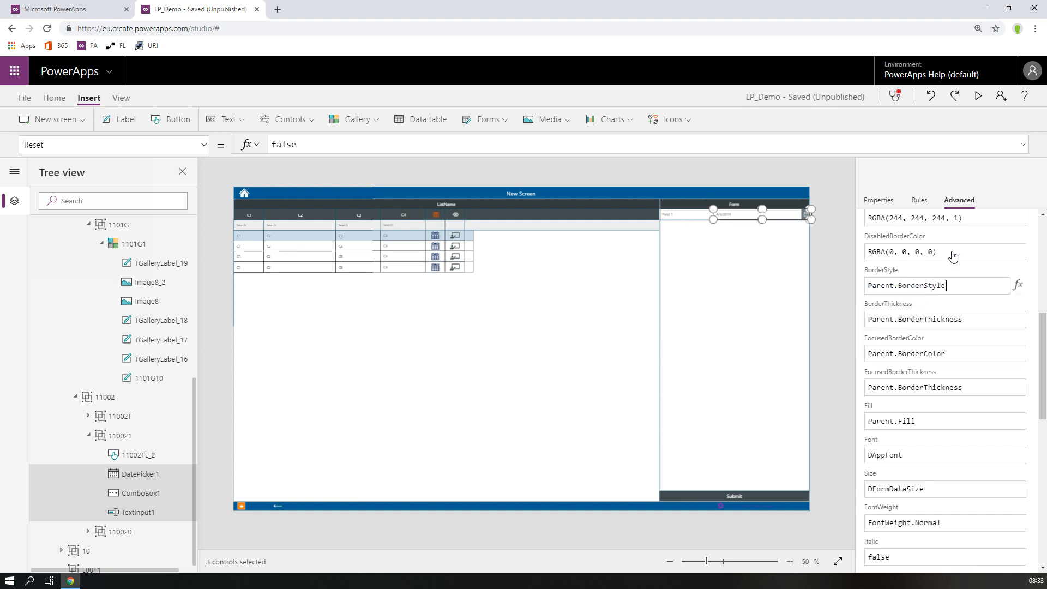
click(953, 249)
drag(953, 249, 866, 251)
key(ctrl+v)
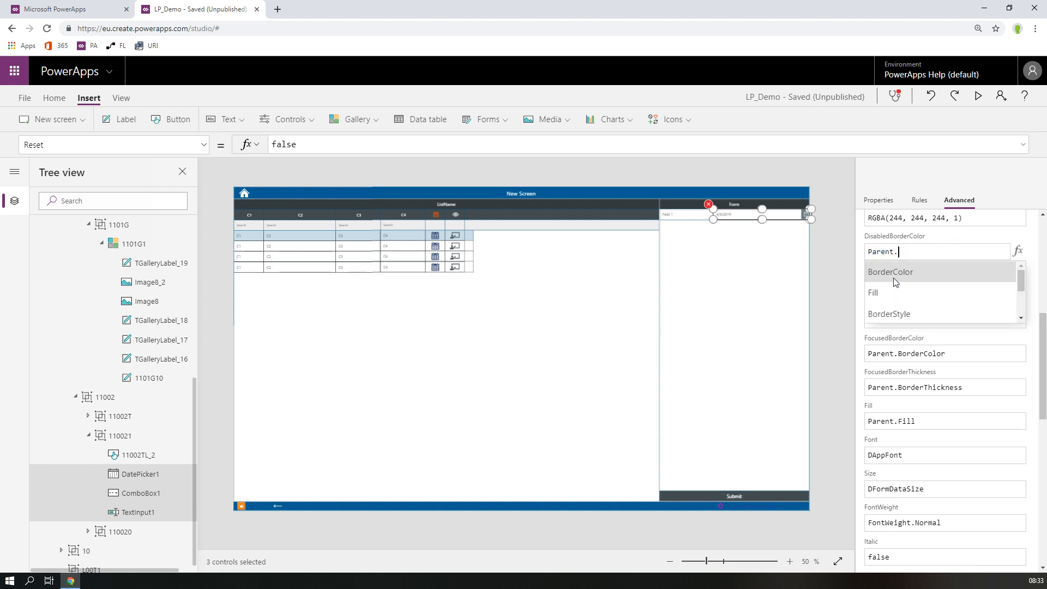
click(897, 284)
- Set the DisabledFill of the three selected controls to Parent.Fill and their BorderColor to Parent.BorderColor
click(965, 220)
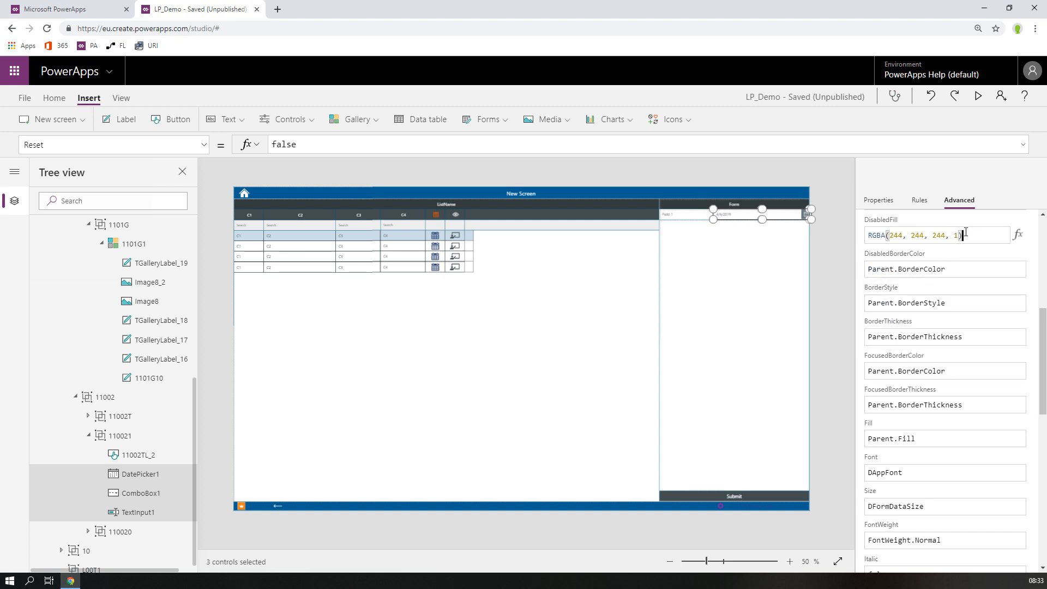
drag(965, 233, 865, 236)
key(ctrl+v)
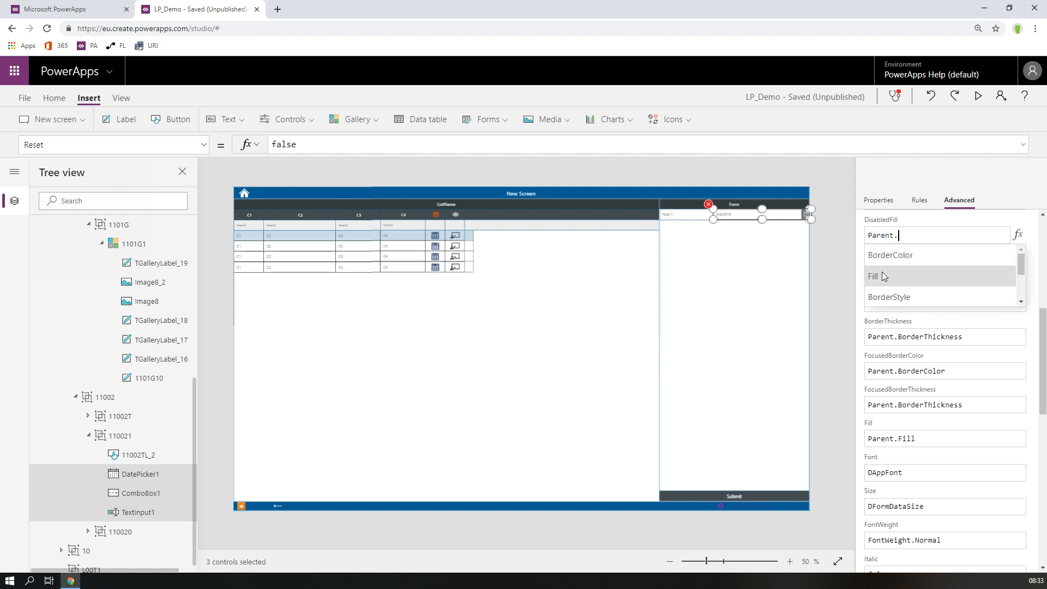
click(884, 276)
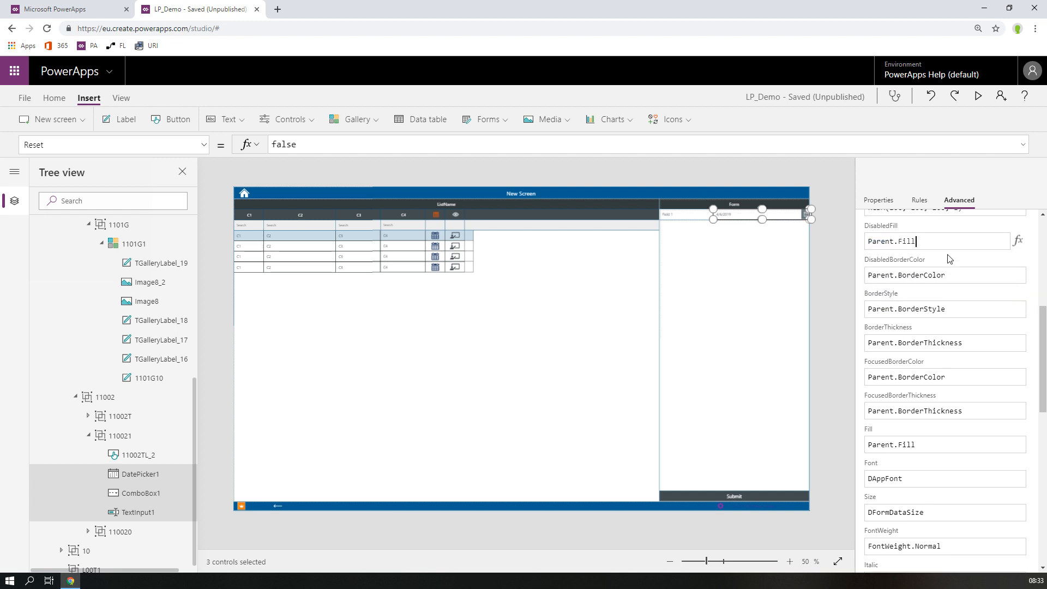
scroll(926, 273, up, 2)
click(975, 311)
drag(975, 309, 849, 307)
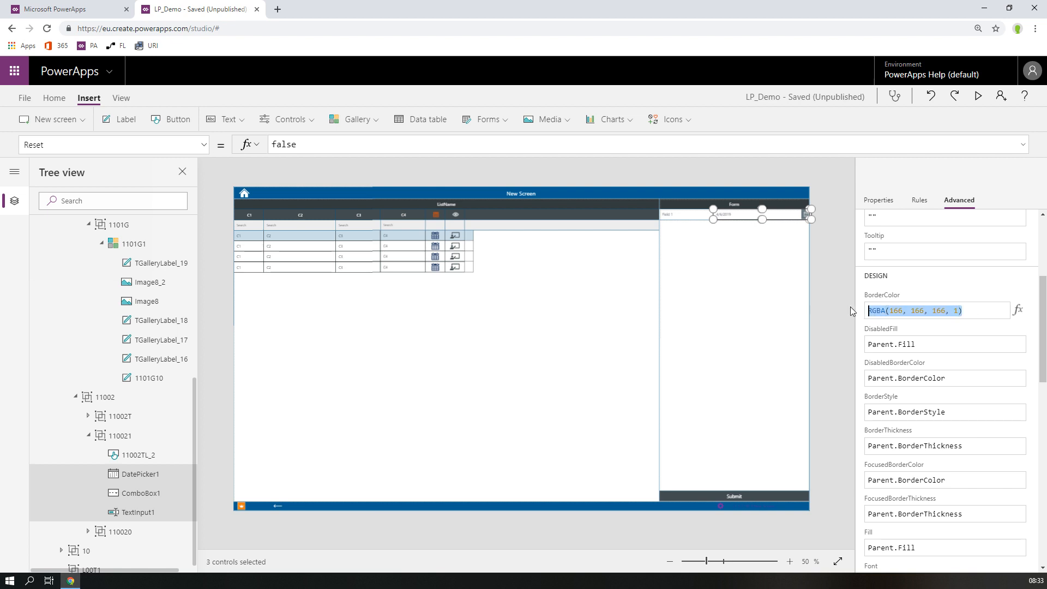
key(ctrl+v)
click(890, 334)
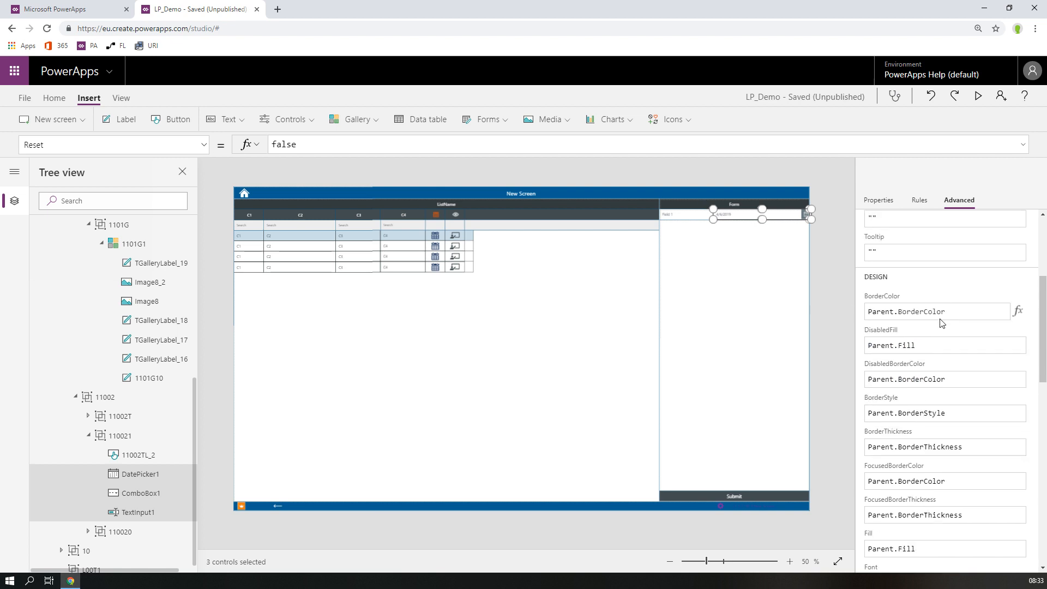
- Review the shared properties of the three controls and preview the app to check how the form's date picker fits
scroll(949, 381, down, 8)
scroll(949, 439, down, 3)
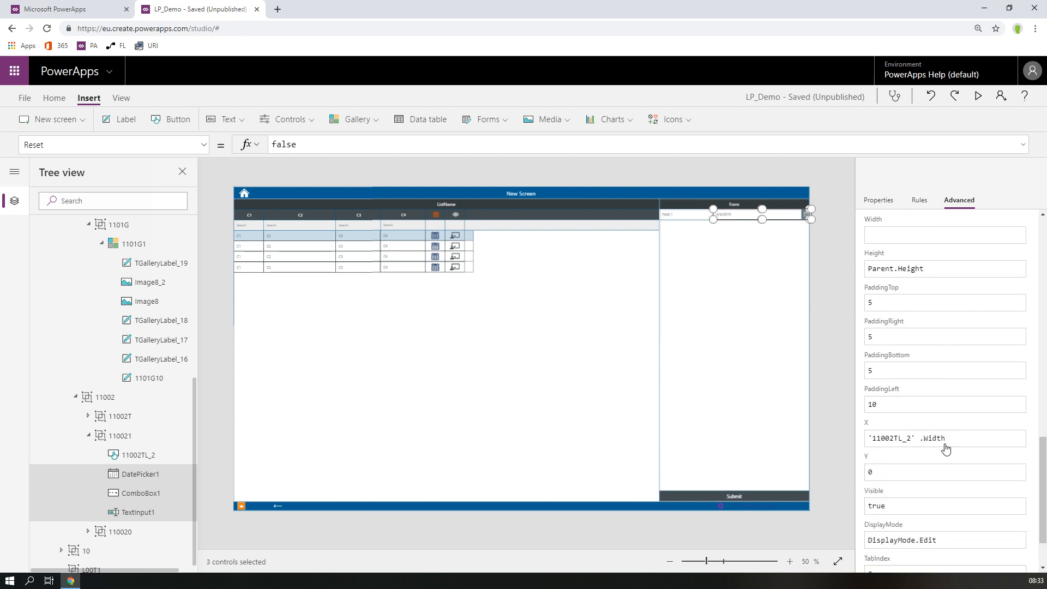
scroll(945, 446, up, 10)
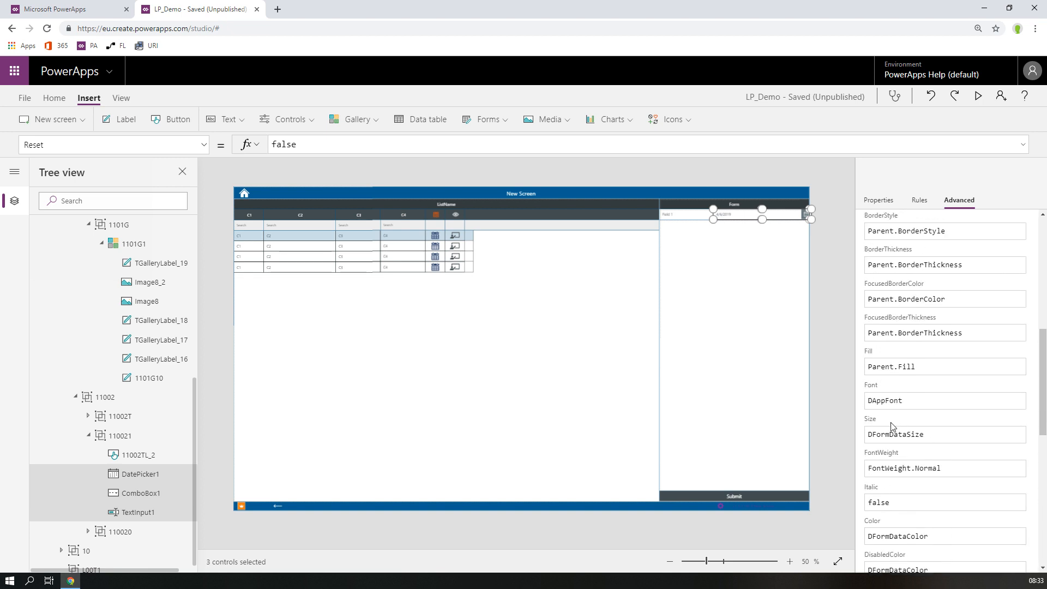
click(978, 97)
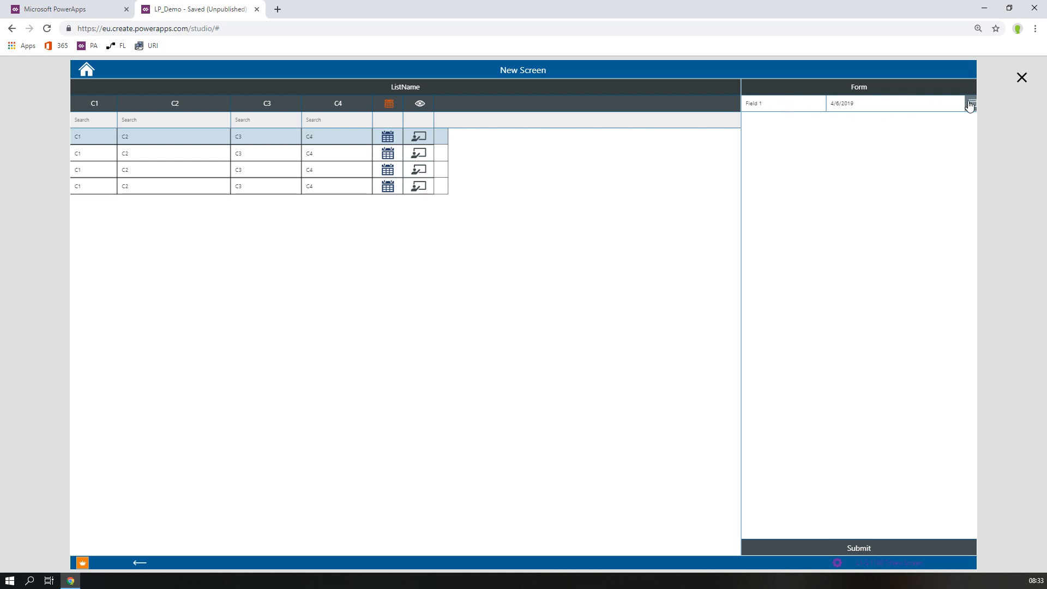
click(1021, 78)
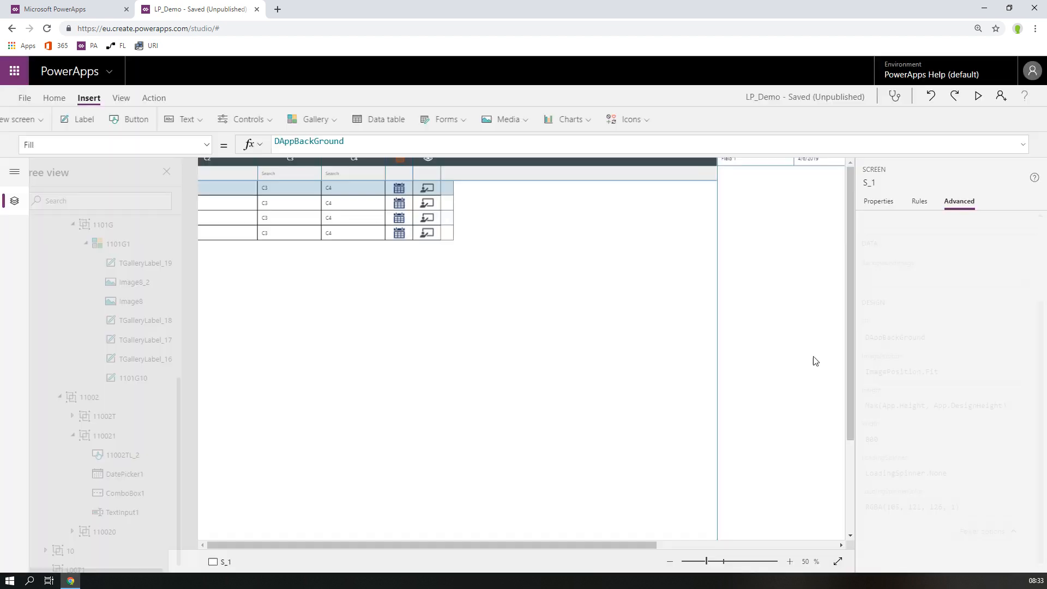
- Set the Width of DatePicker1 alone to the formula Parent.Width - DatePicker1.X
click(140, 474)
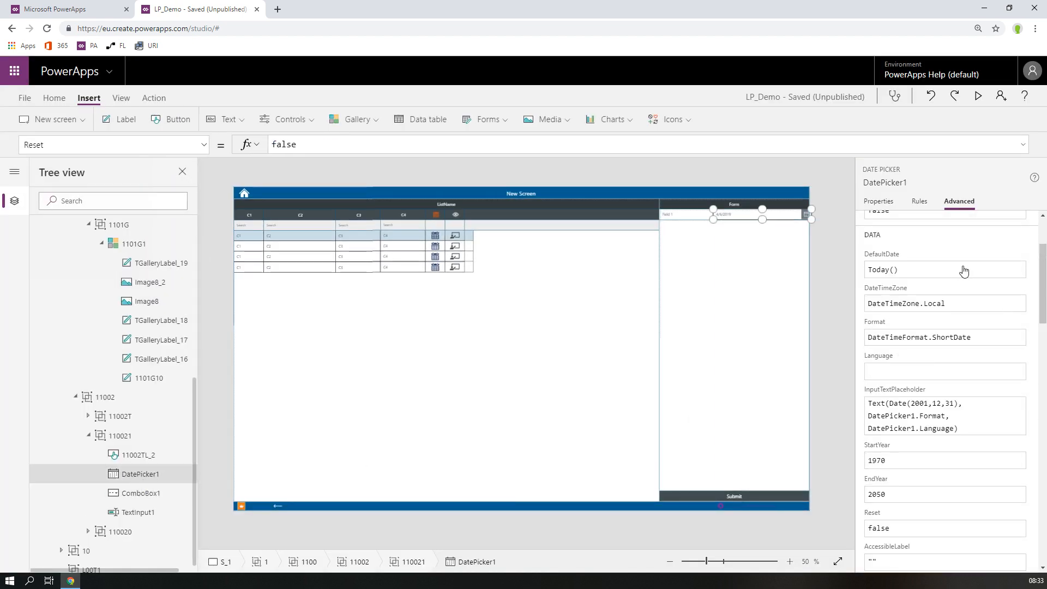
scroll(905, 420, down, 2)
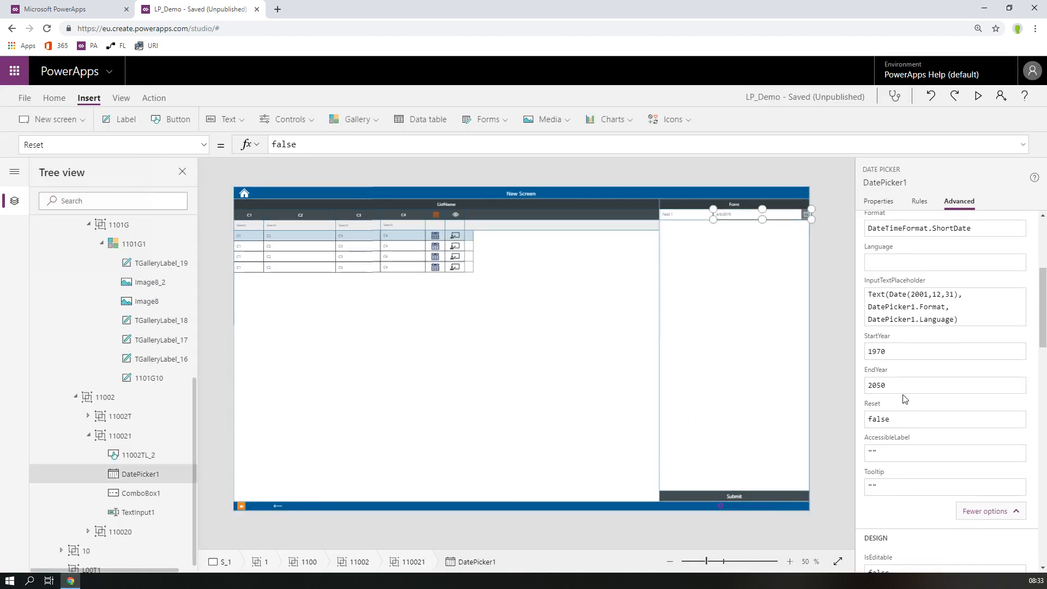
scroll(911, 391, down, 5)
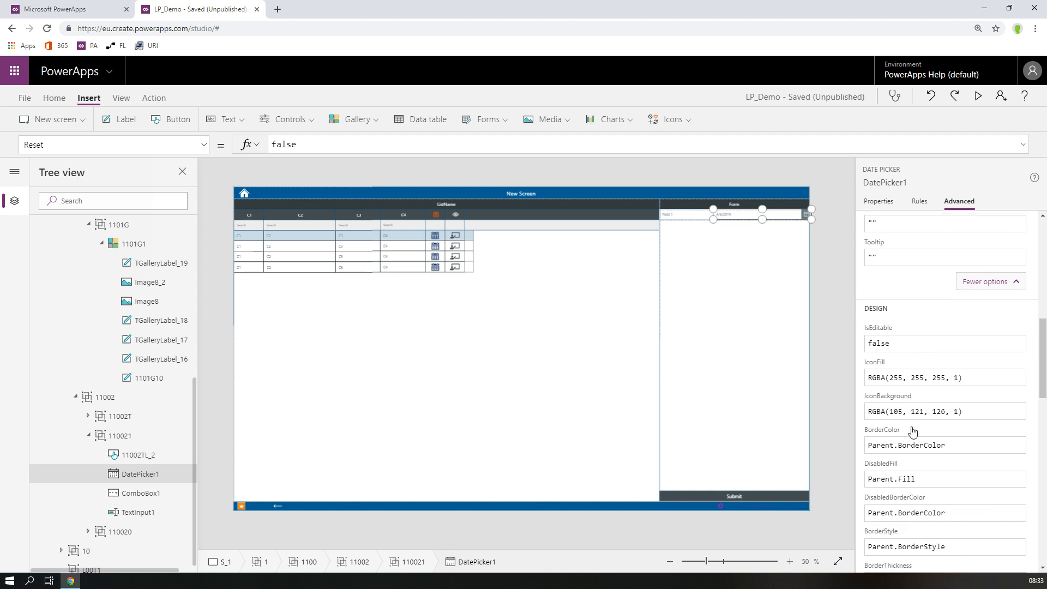
scroll(913, 431, down, 5)
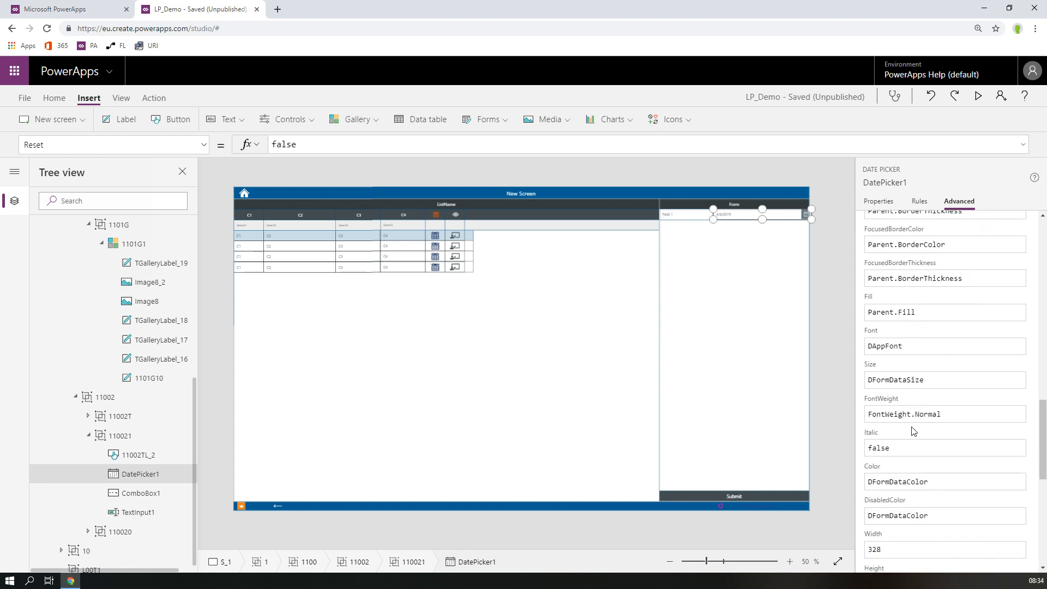
scroll(913, 431, down, 3)
drag(899, 386, 867, 388)
text(Paren)
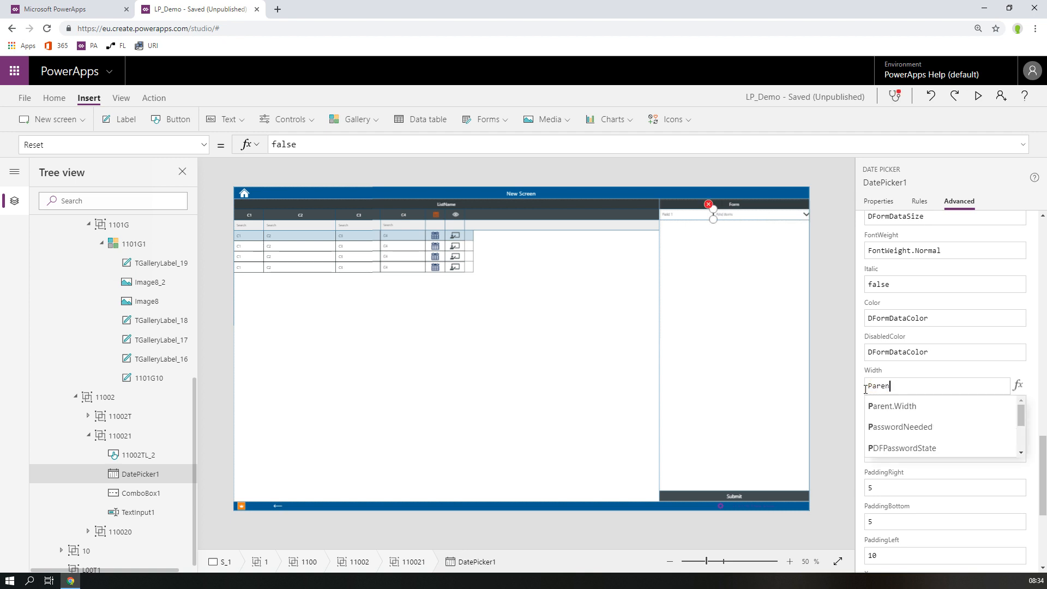
text(t.Width)
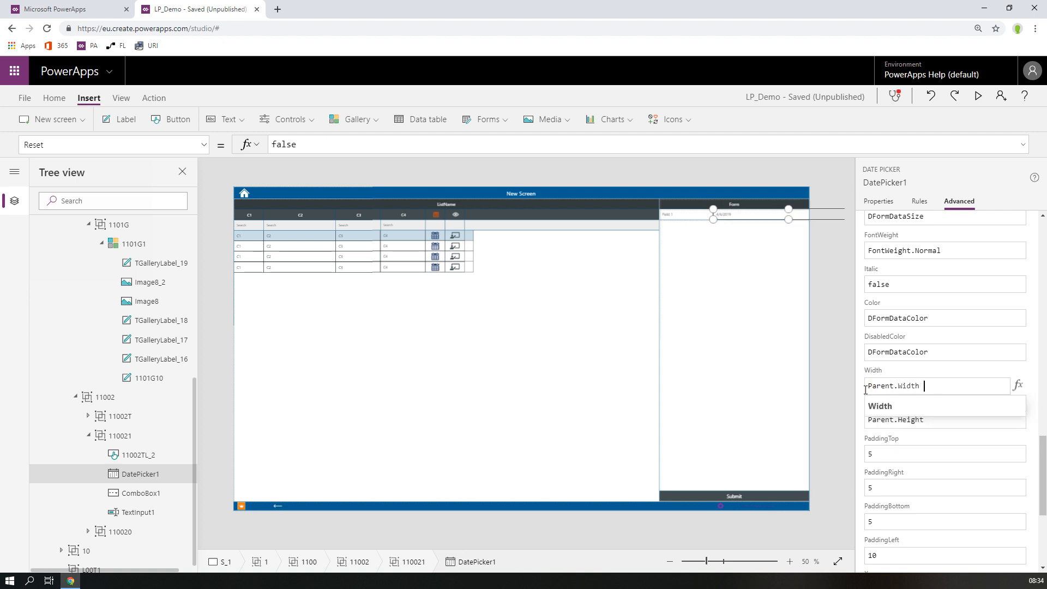
text( - DatePi)
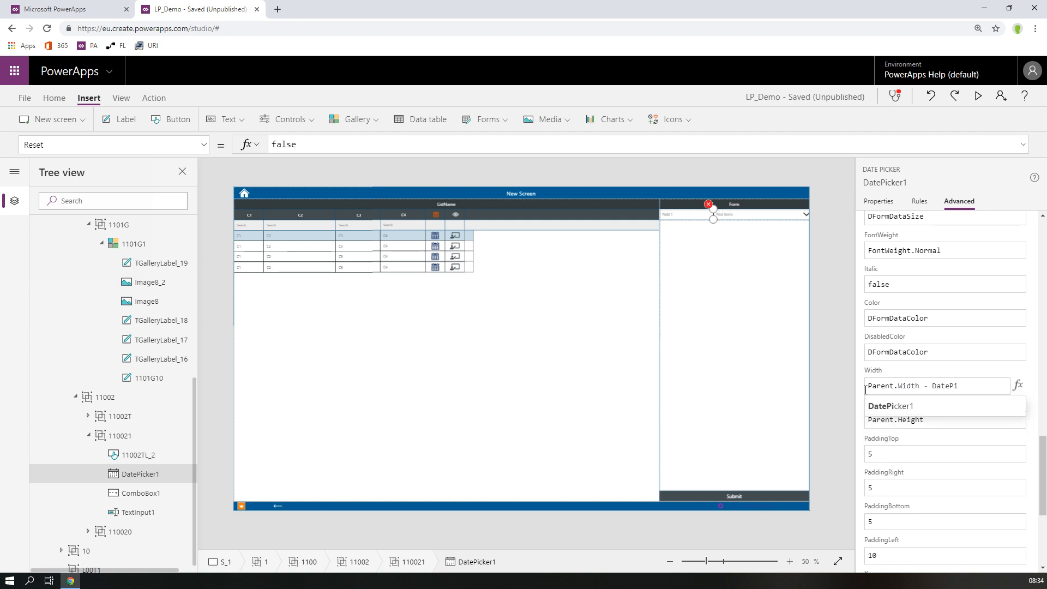
key(Tab)
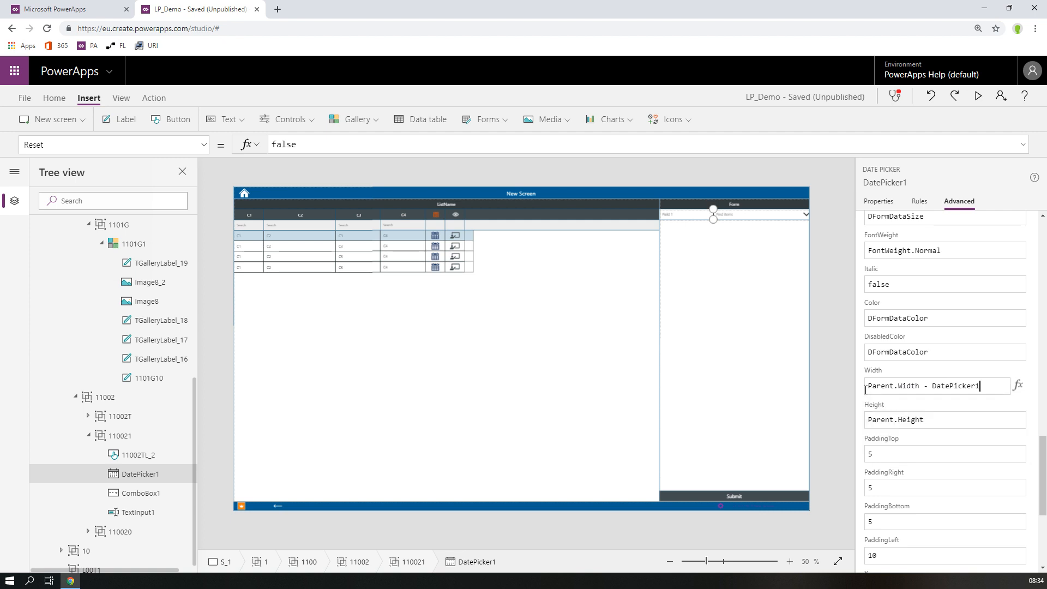
text(.X)
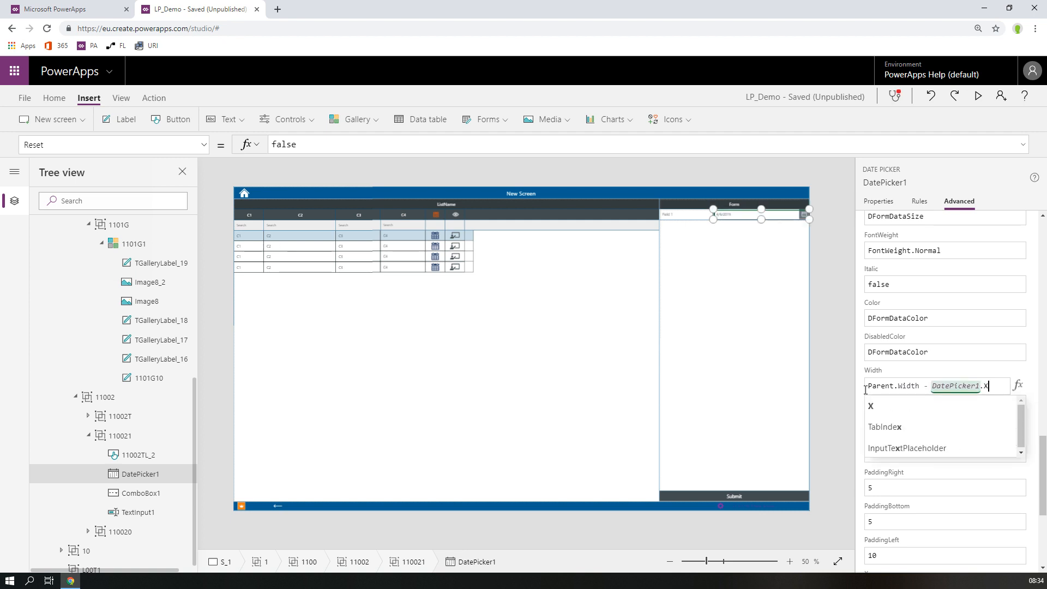
- Copy DatePicker1's Width formula to ComboBox1 and adapt it to Parent.Width - ComboBox1.X
drag(992, 385, 863, 388)
key(ctrl+c)
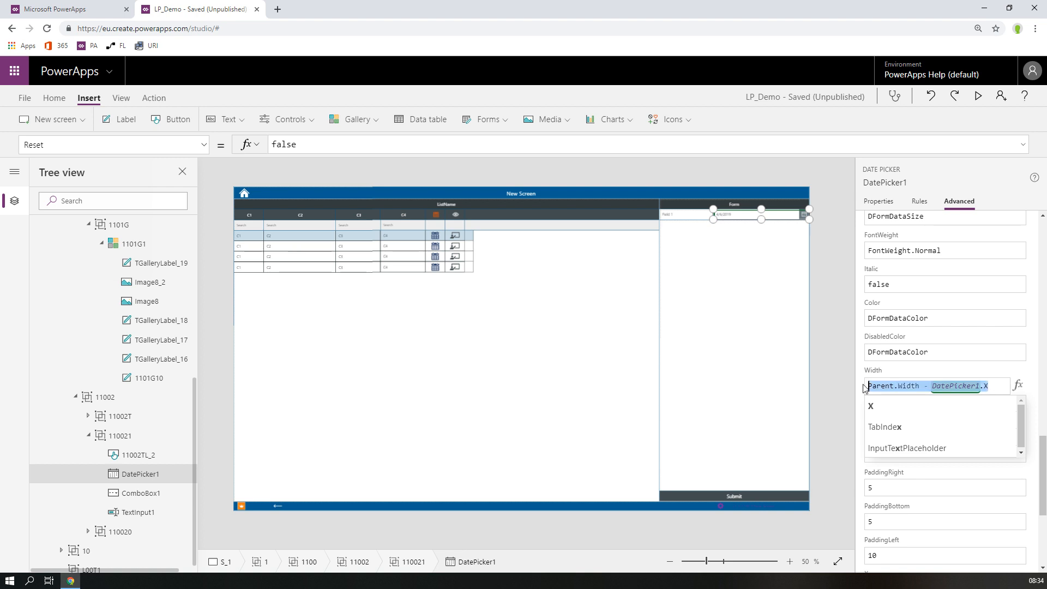
click(155, 494)
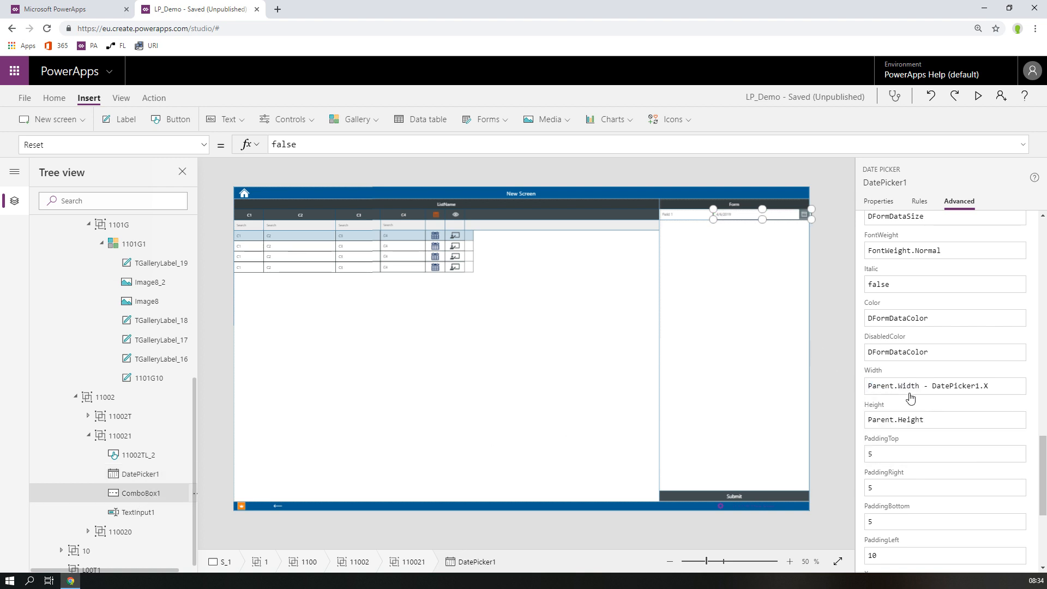
scroll(944, 476, down, 5)
scroll(944, 475, down, 8)
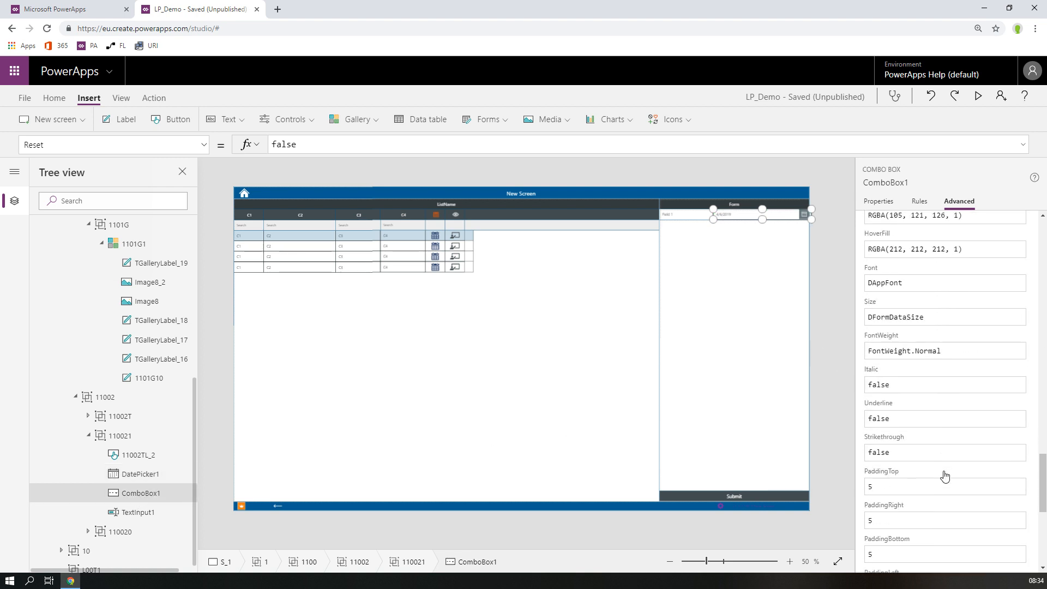
click(892, 371)
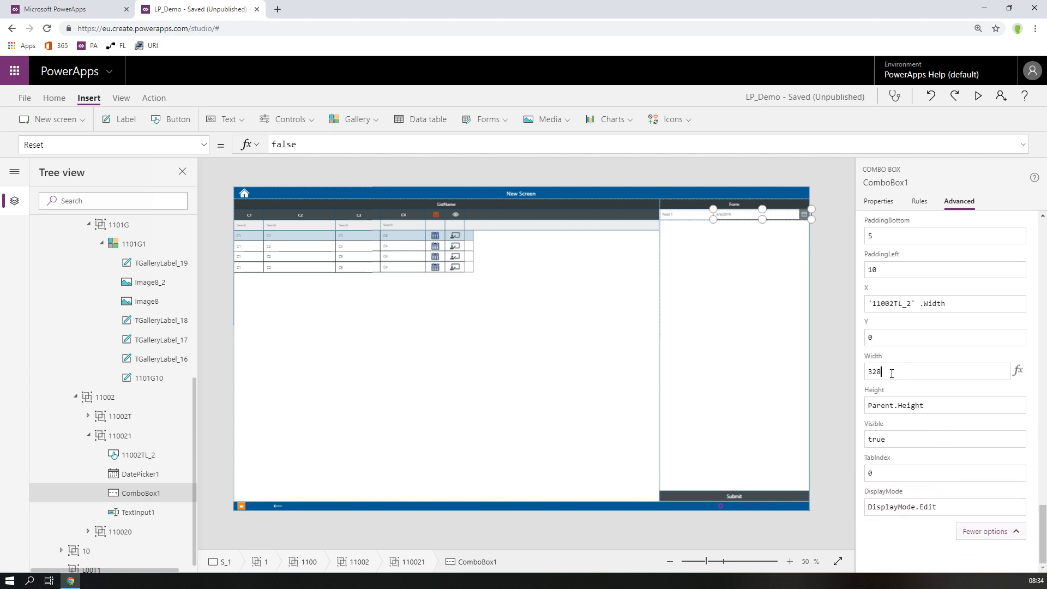
key(ctrl+a)
key(ctrl+v)
double_click(943, 372)
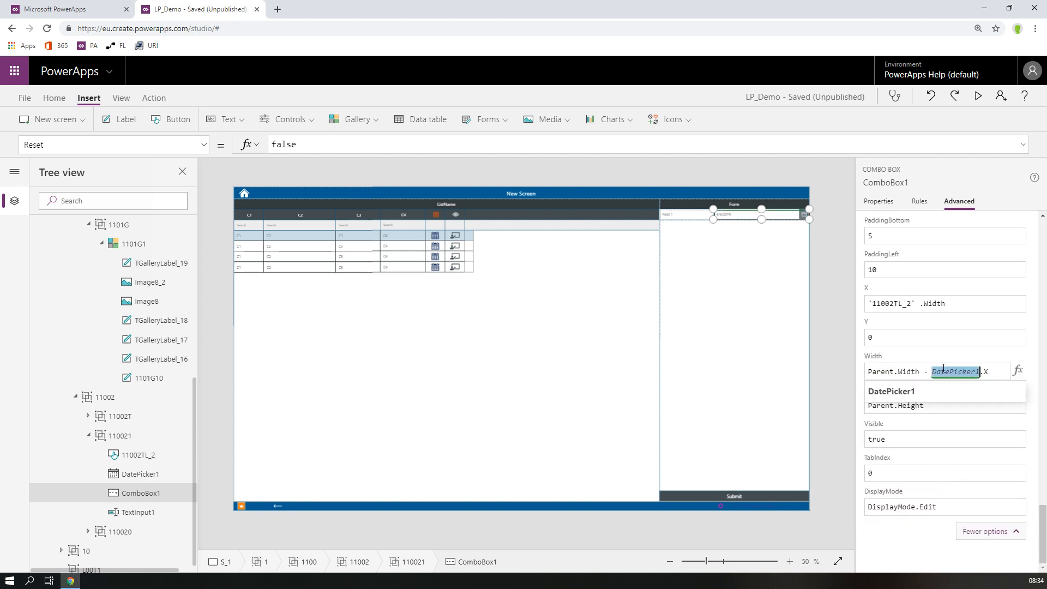
text(Com)
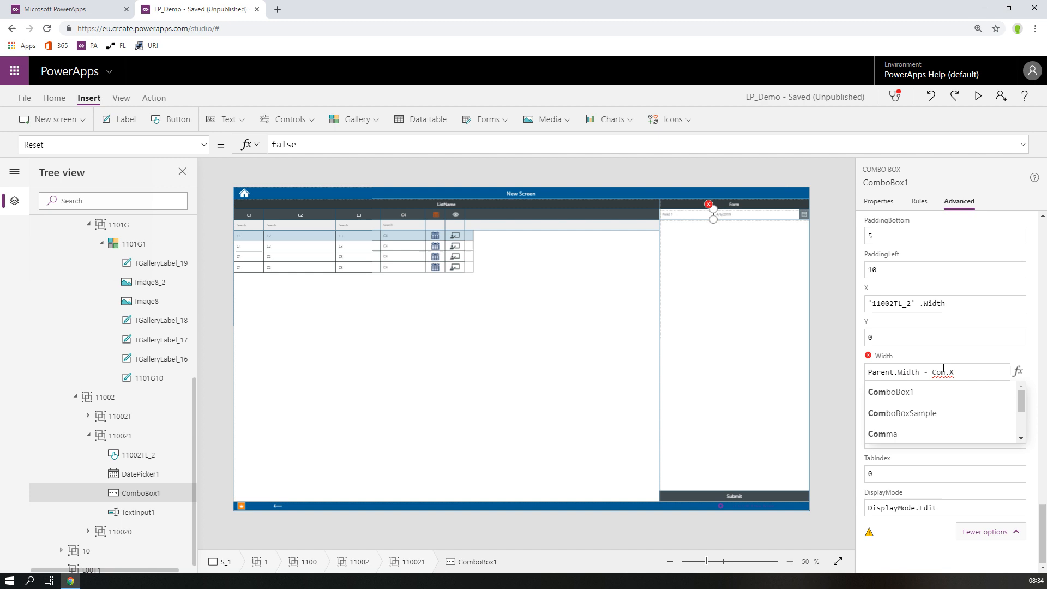
click(923, 392)
- Set the Width of TextInput1 to the copied formula, adapted to Parent.Width - TextInput1.X
click(136, 513)
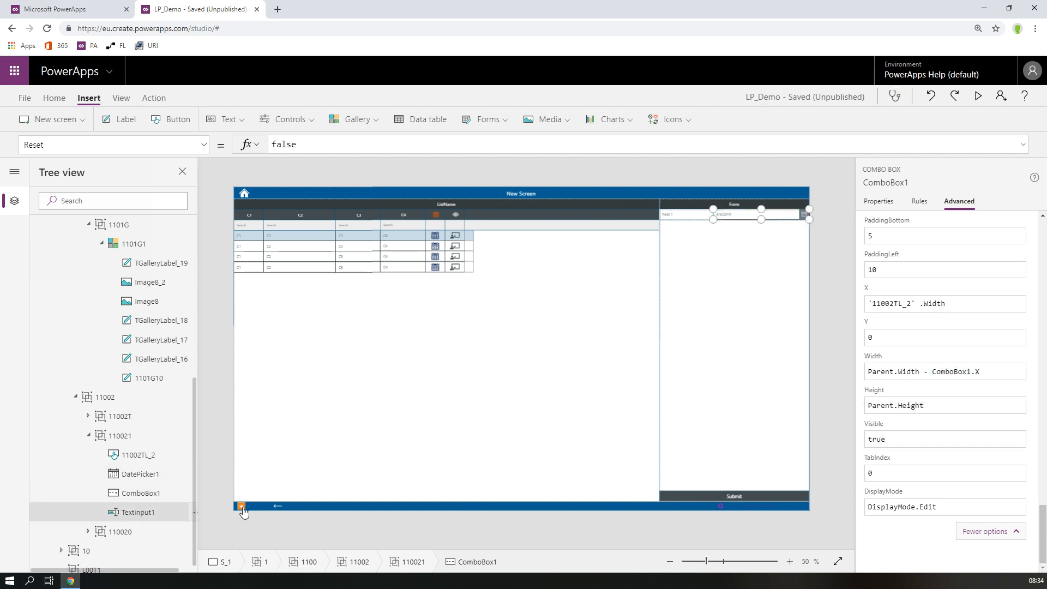
click(909, 372)
key(ctrl+a)
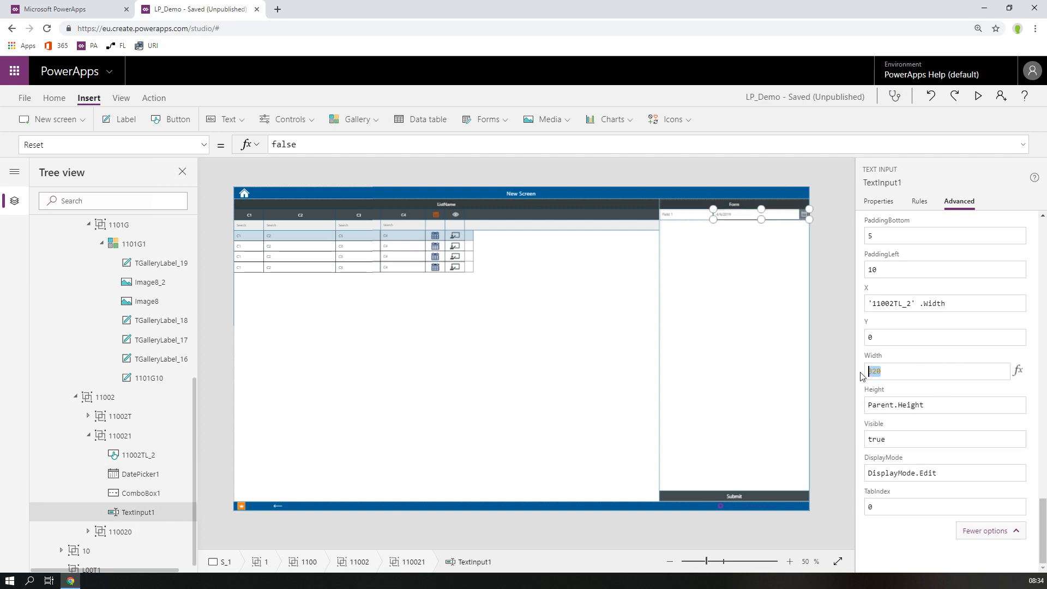
key(ctrl+v)
double_click(950, 372)
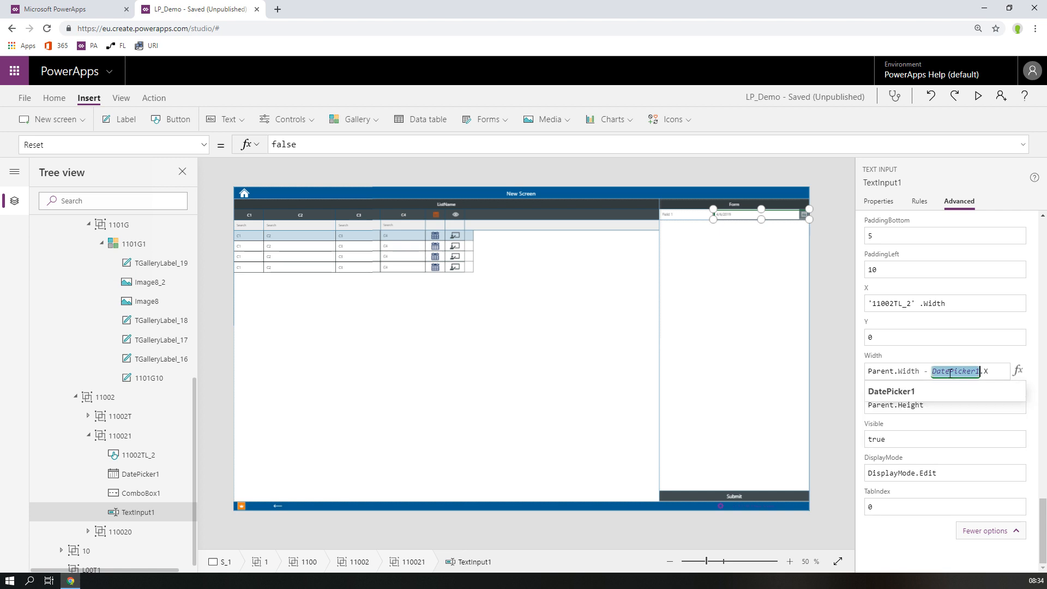
text(Text)
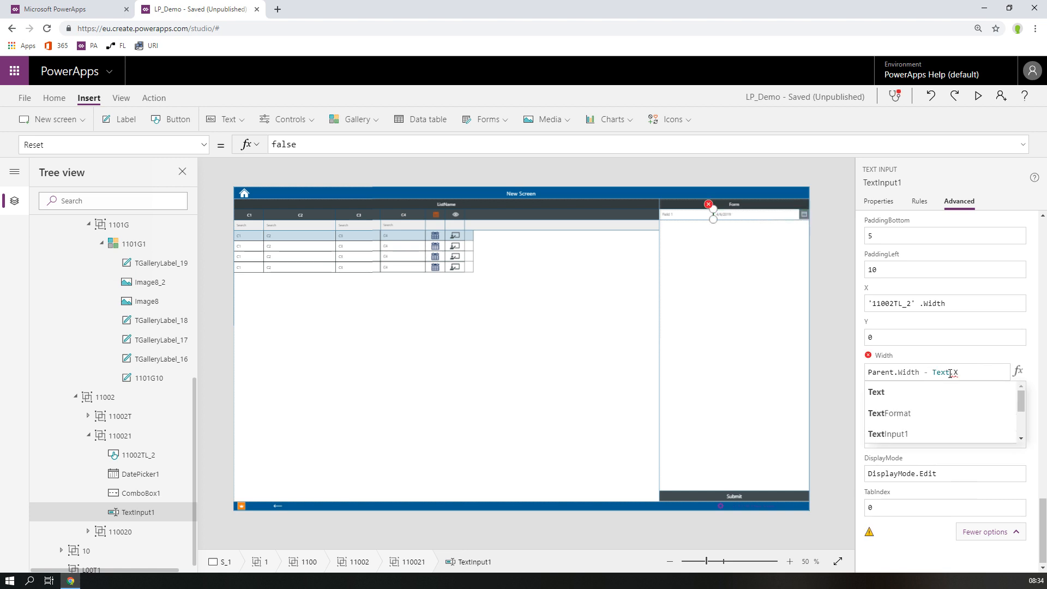
key(Down)
key(Down)
key(Tab)
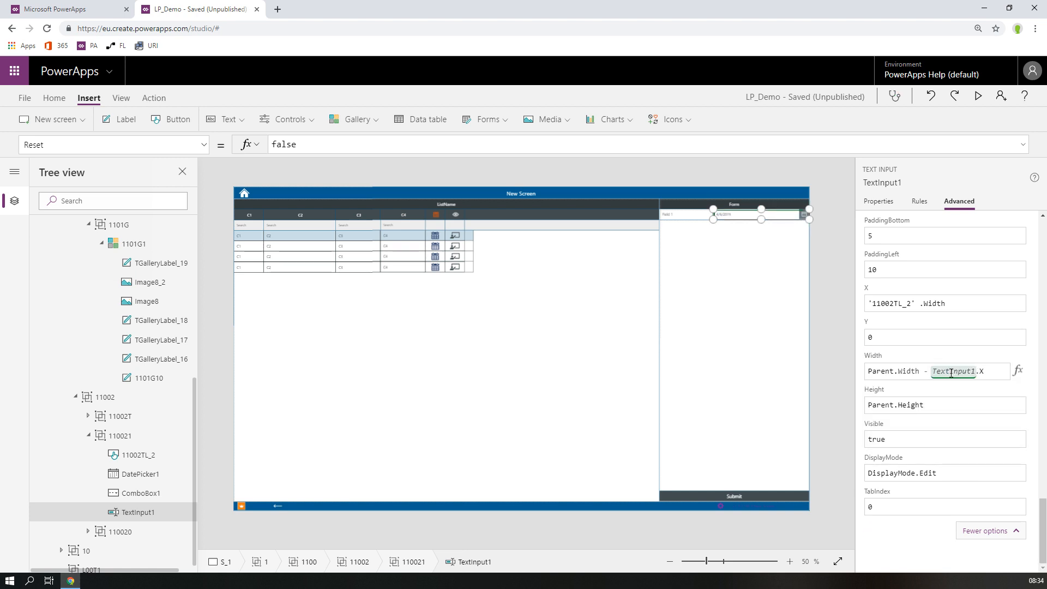
- Preview the app and test the form's date picker by opening its calendar and accepting the date
click(979, 96)
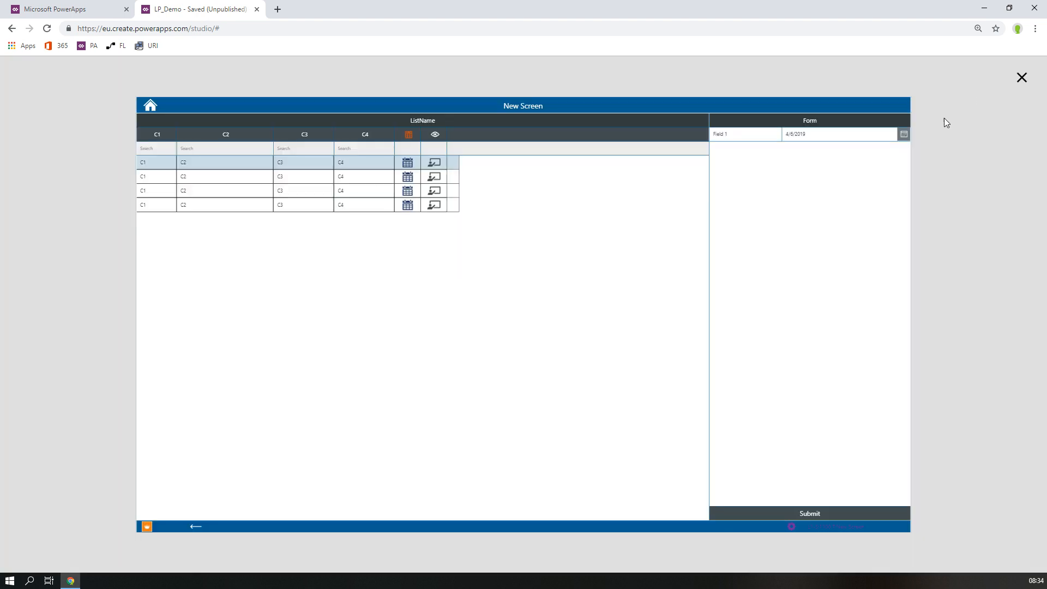
click(976, 109)
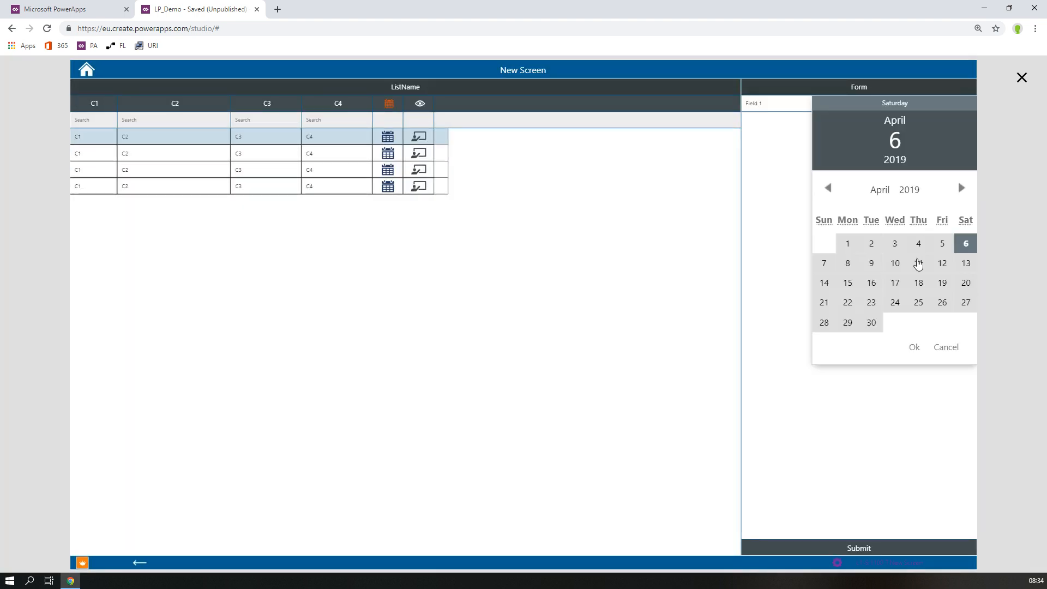
click(914, 349)
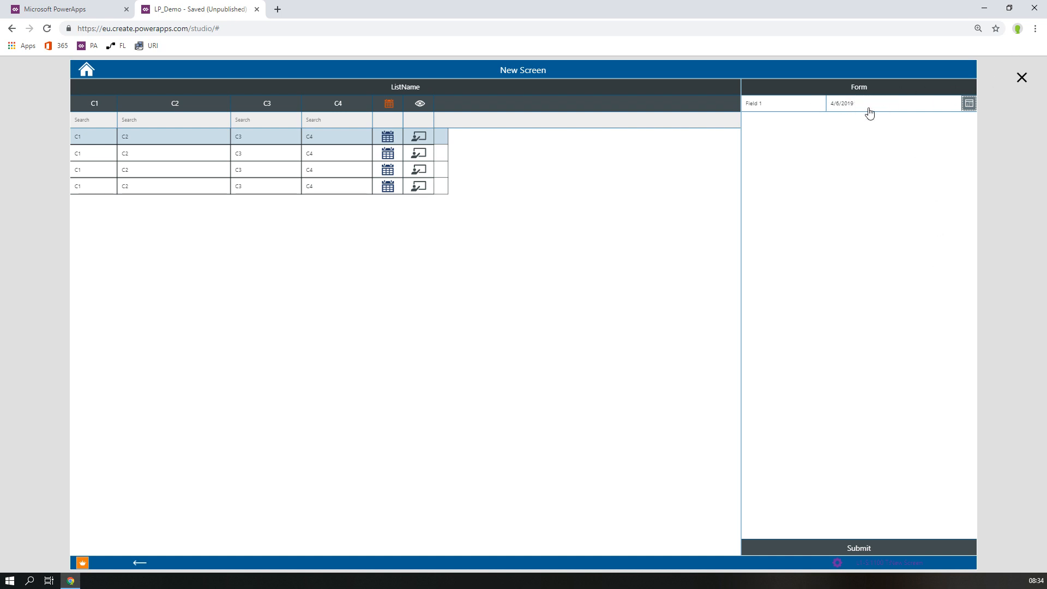
click(1021, 77)
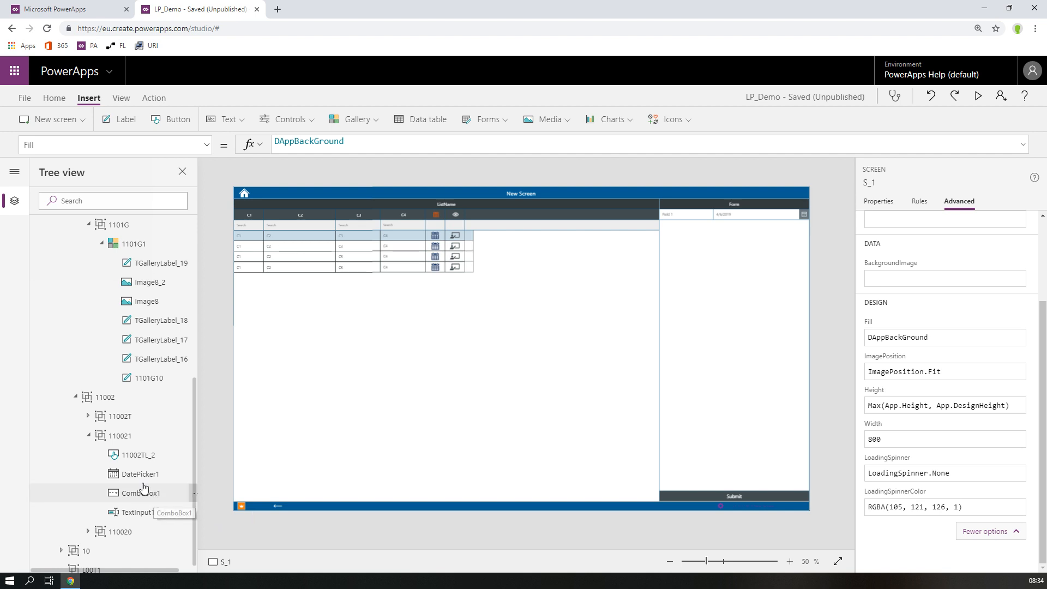
- Reorder TextInput1 within group 110021, bringing it to the front and sending it backward once so it sits directly behind 11002TL_2
click(138, 518)
right_click(160, 521)
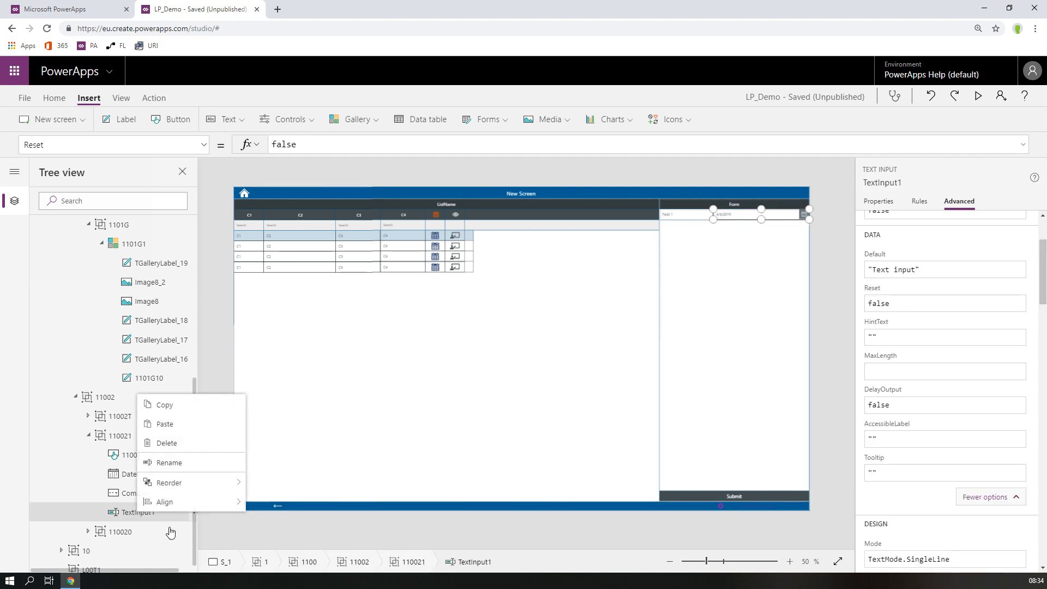
mouse_move(209, 487)
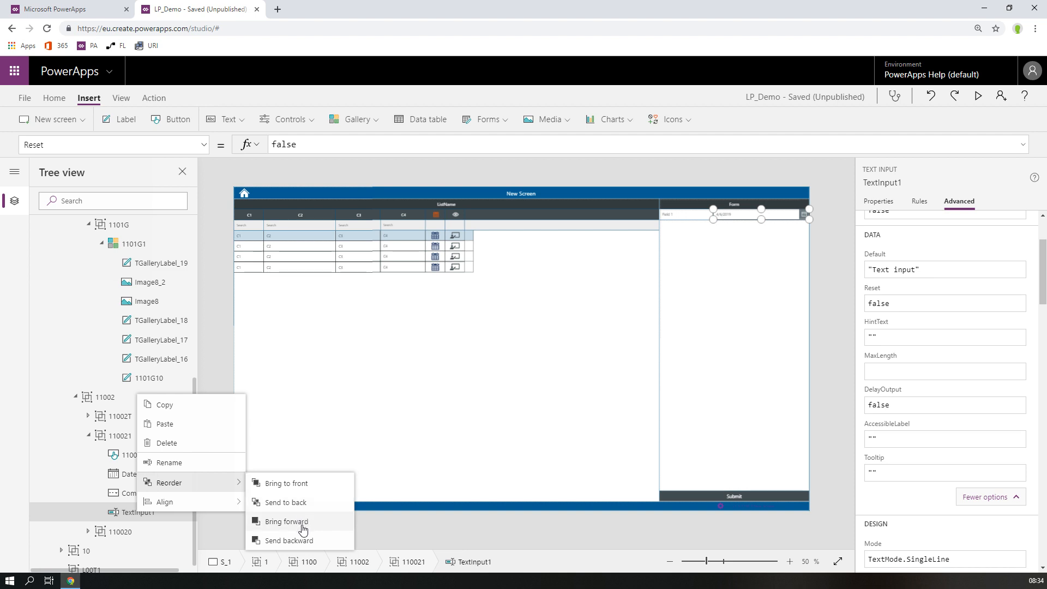
click(303, 484)
right_click(162, 459)
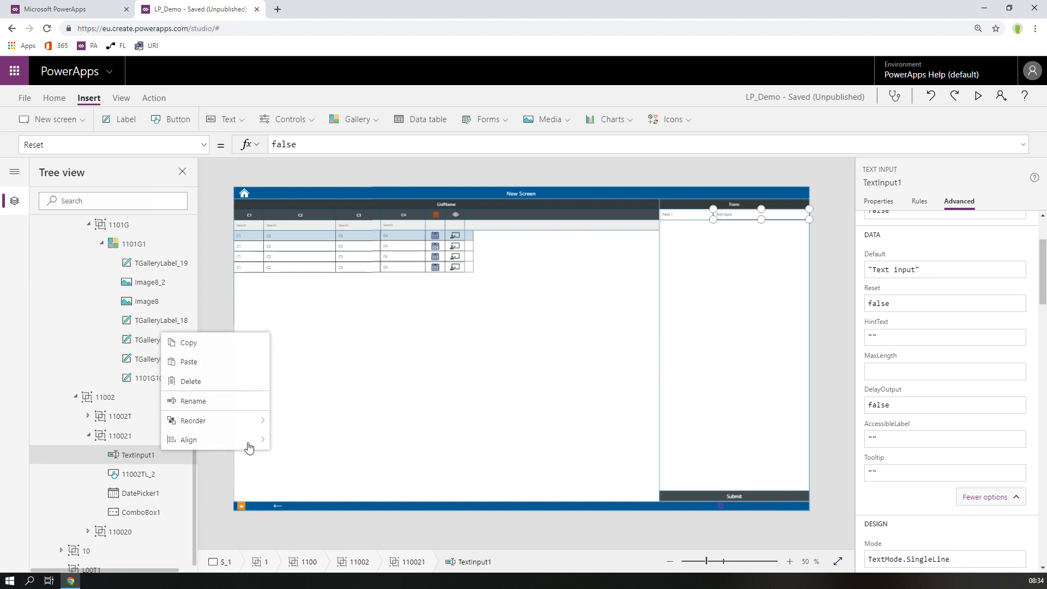
mouse_move(252, 424)
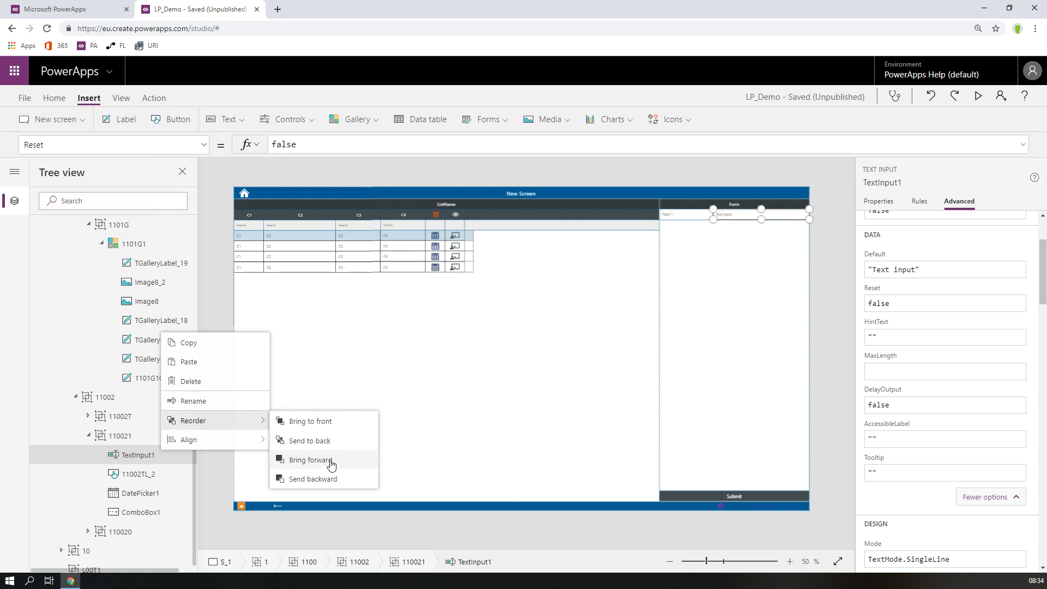
click(328, 479)
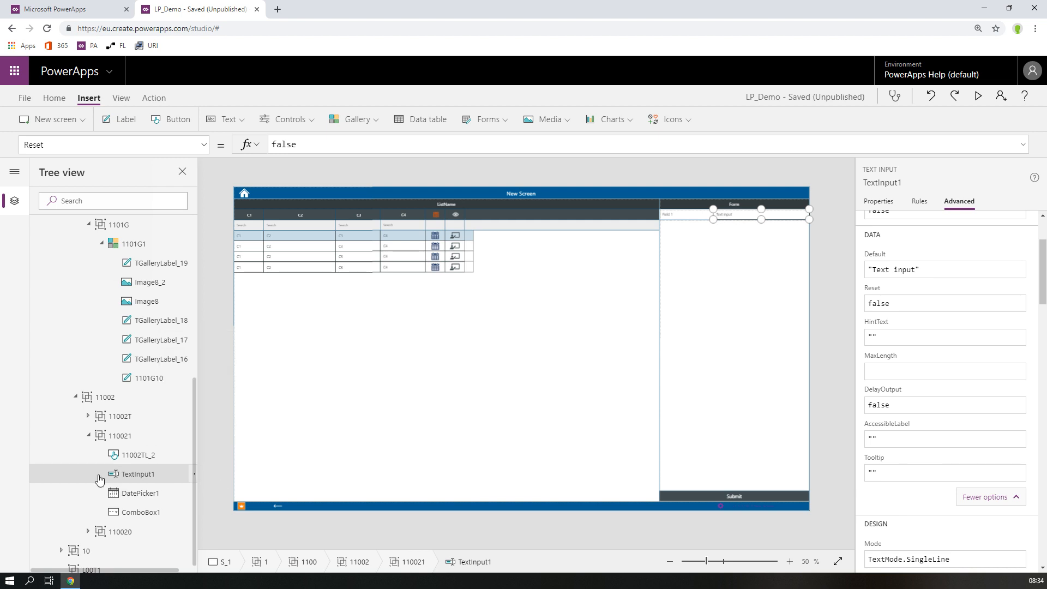
- Rename TextInput1 in group 110021 as 110021Ti
double_click(142, 477)
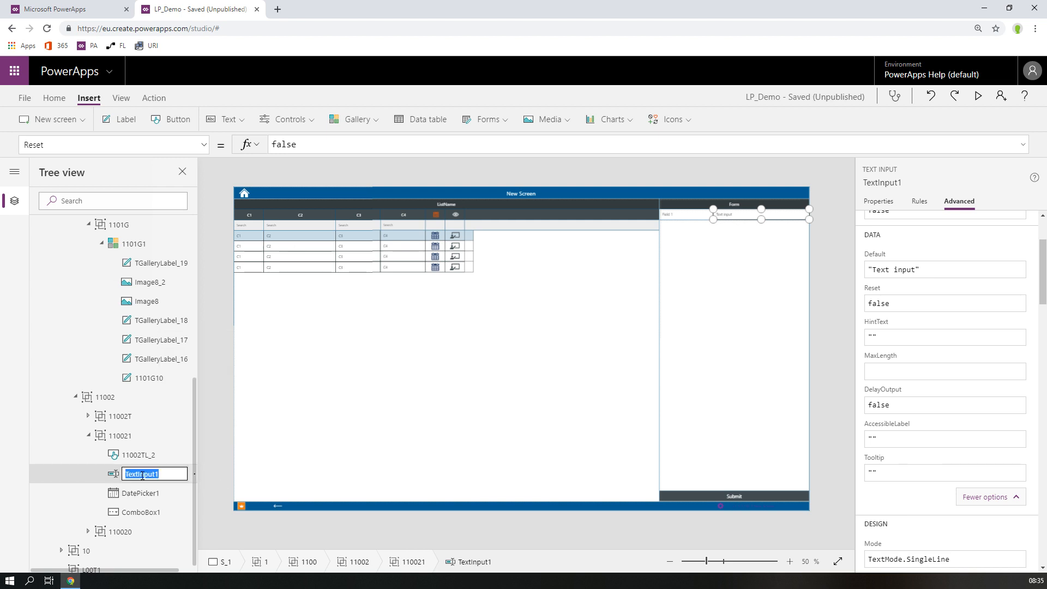
text(11002Ti)
key(Return)
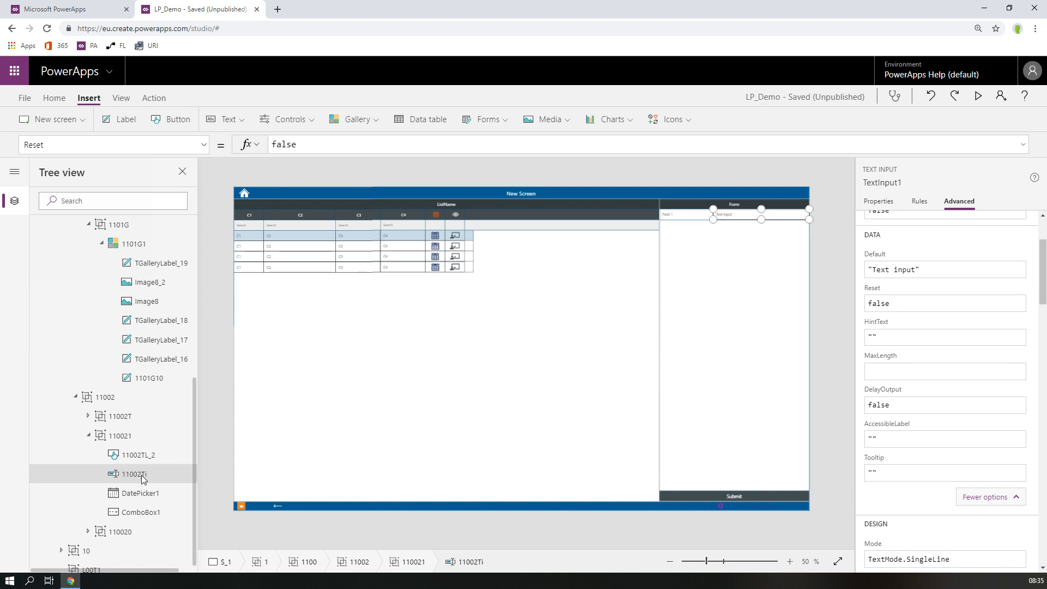
click(153, 457)
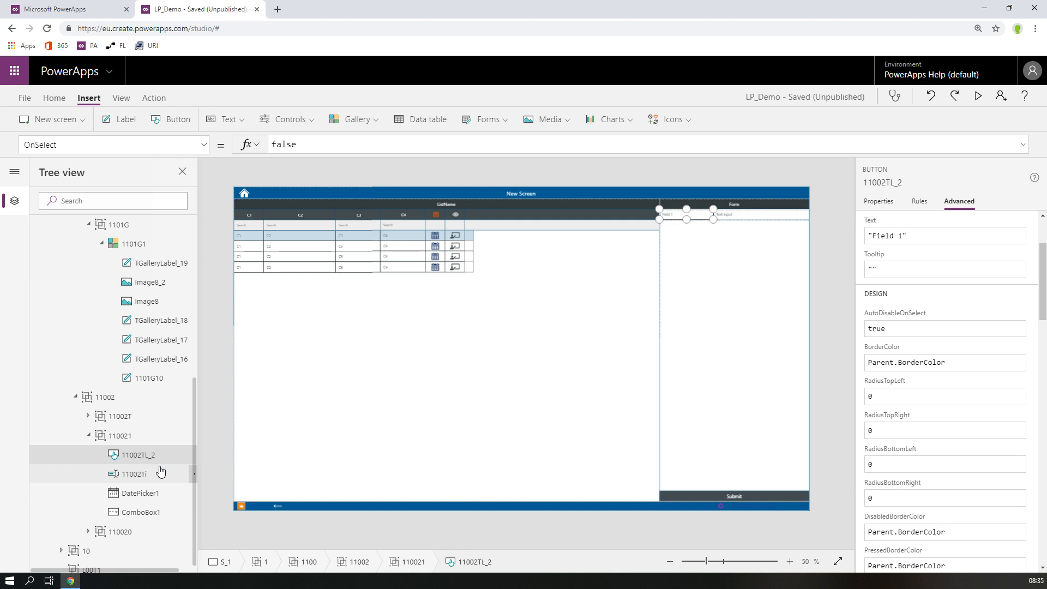
double_click(141, 474)
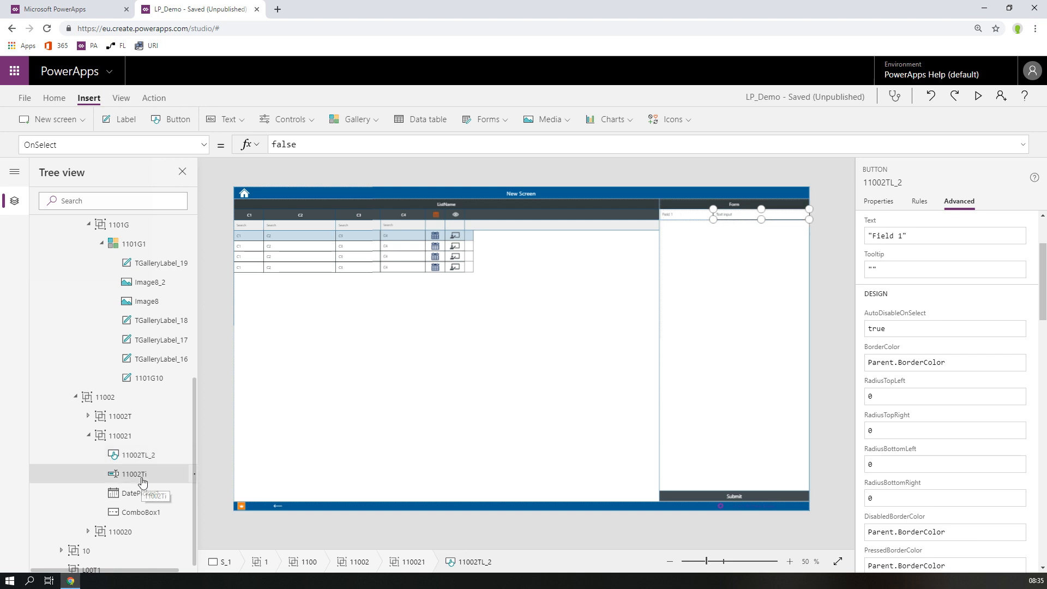
click(145, 475)
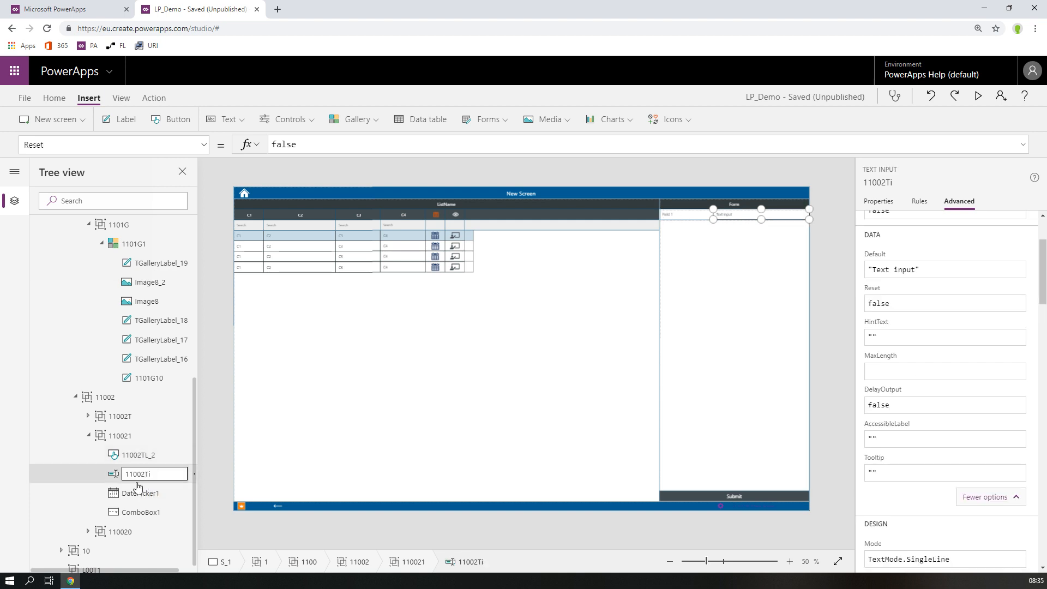
text(1)
key(Return)
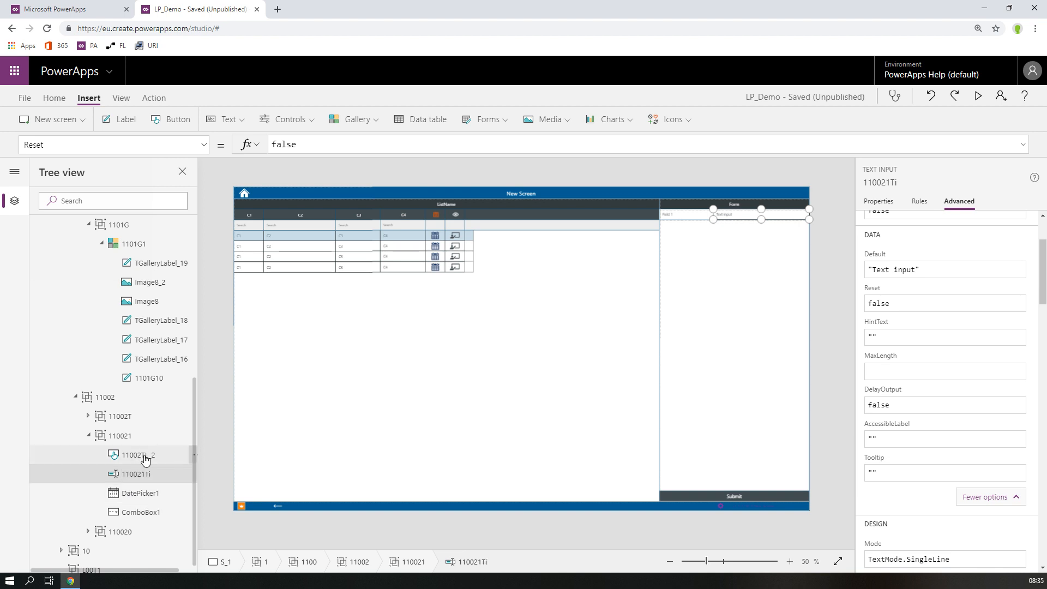
- Rename the Field 1 label button 11002TL_2 as 110021L
double_click(145, 457)
click(146, 455)
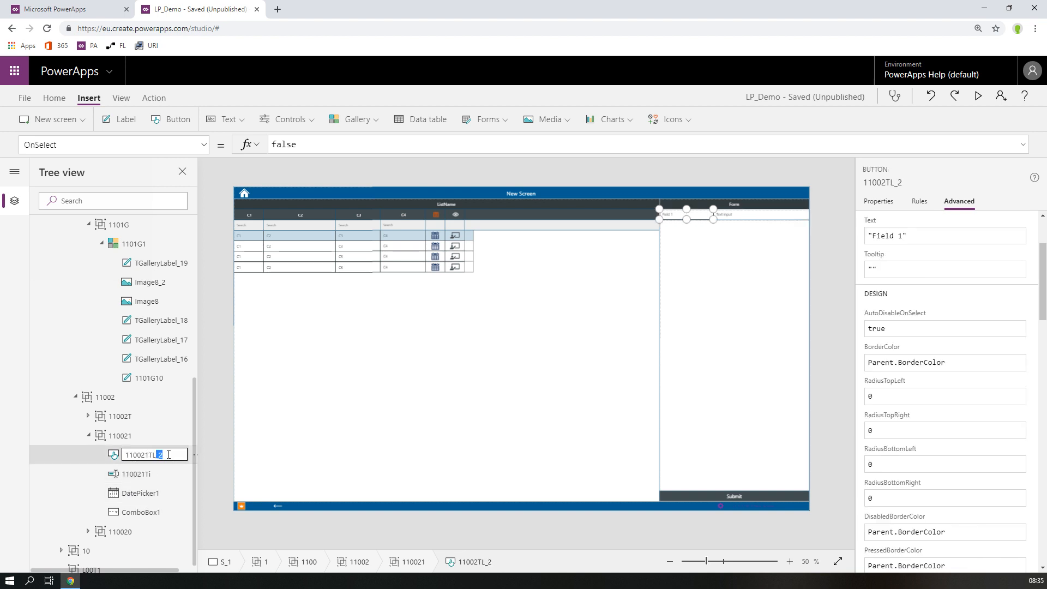
key(BackSpace)
key(Return)
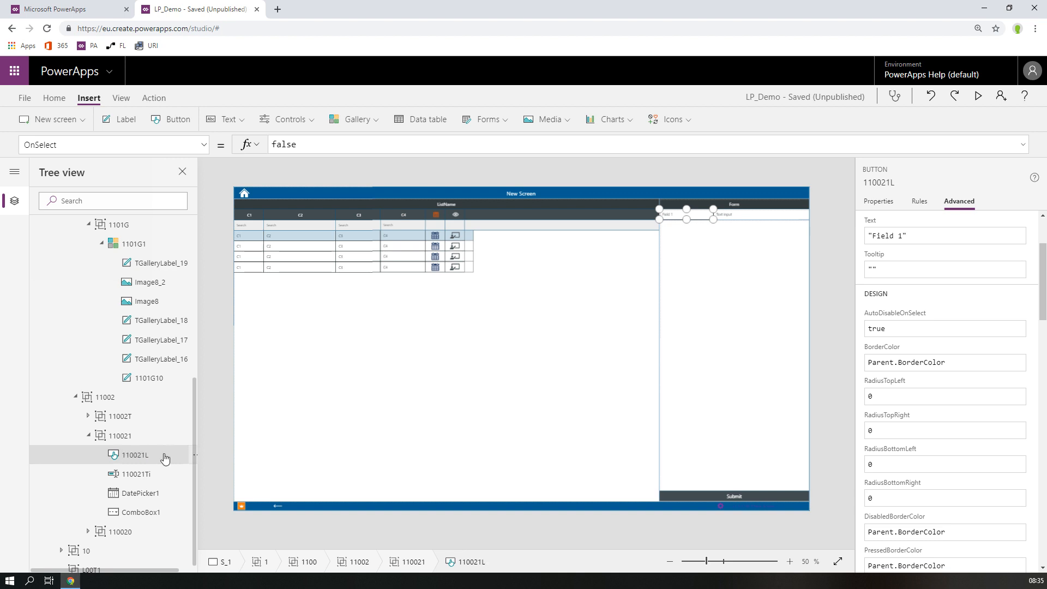
- Preview the app to check the form's text input, and examine the Default property of 110021Ti
click(146, 474)
click(979, 96)
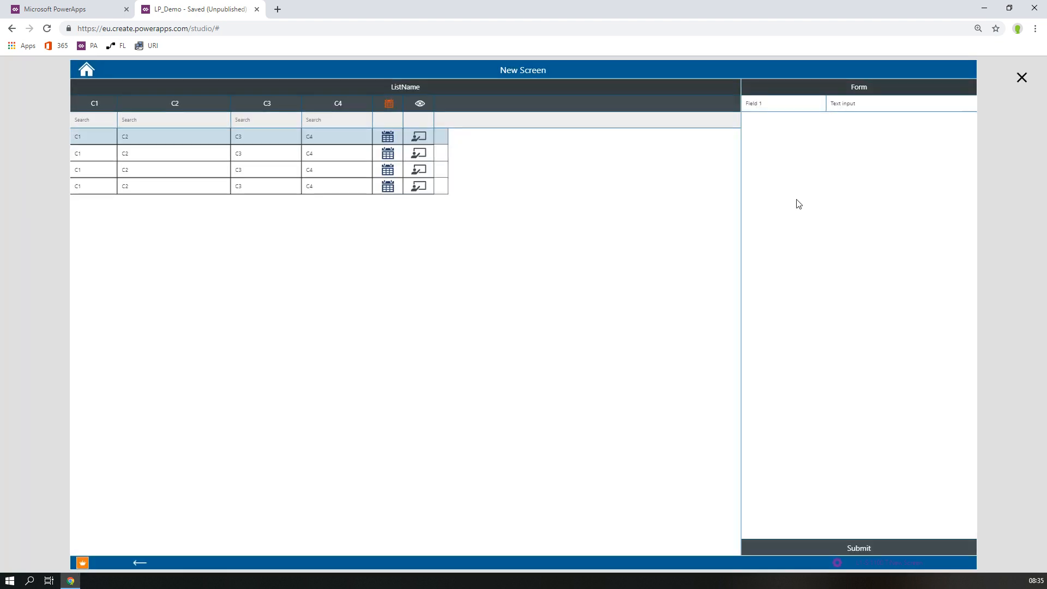
drag(856, 105, 810, 113)
double_click(865, 108)
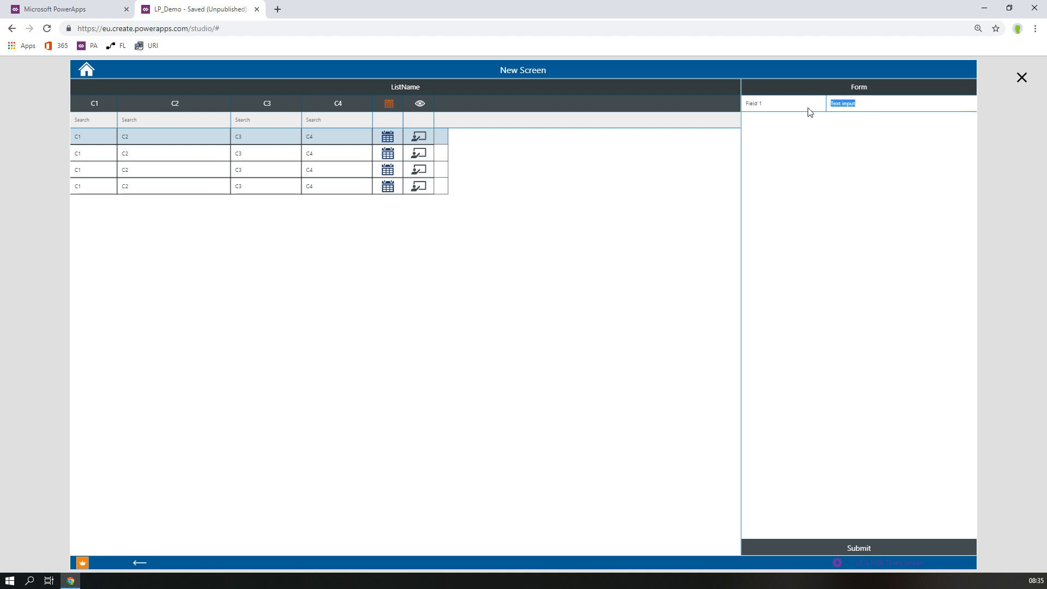
click(1022, 78)
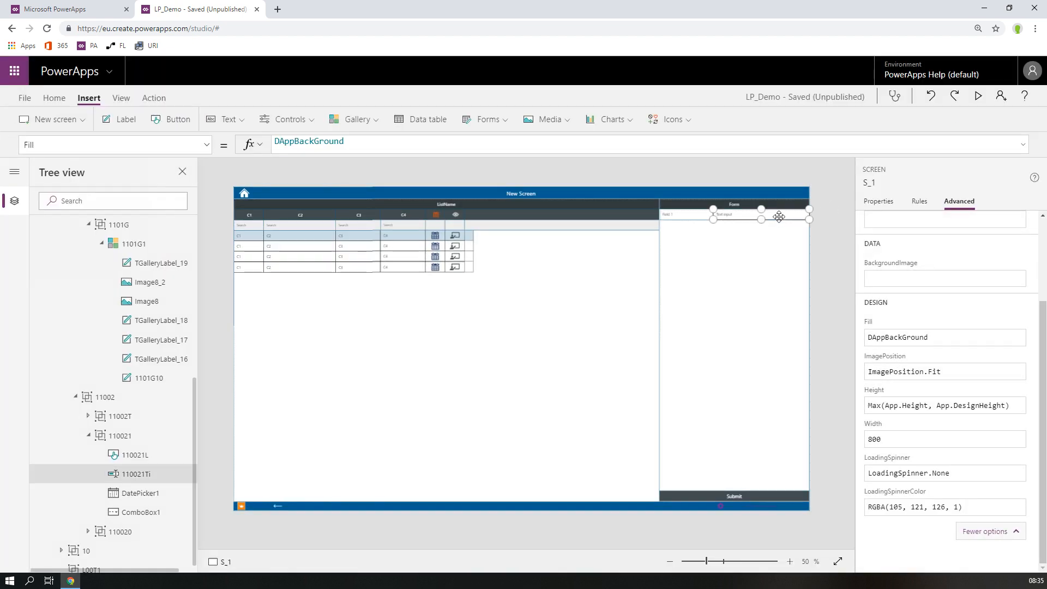
click(936, 293)
drag(927, 270, 847, 268)
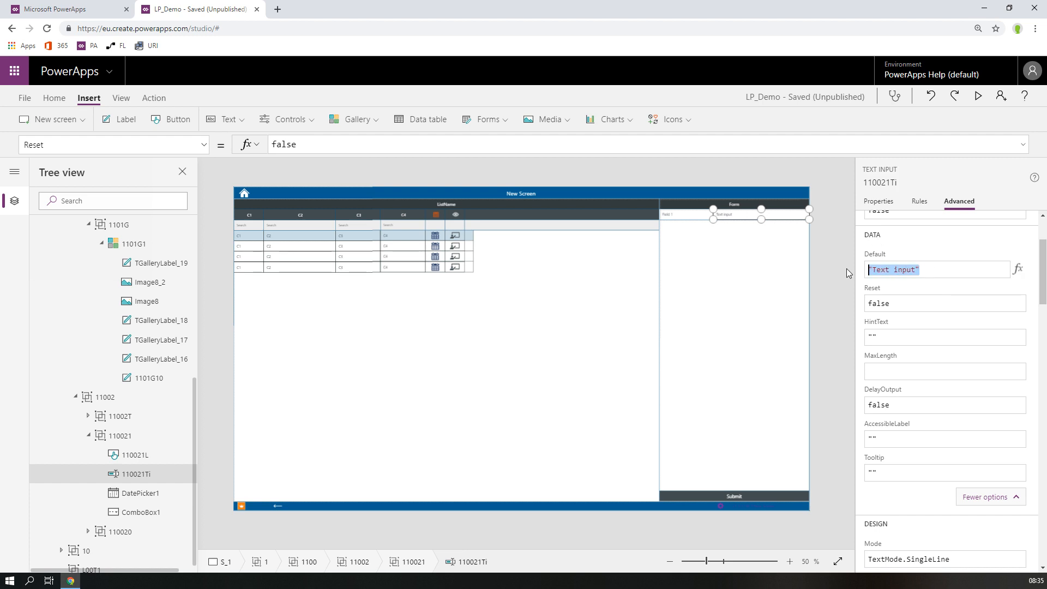
- Examine the OnSelect formula of gallery 1101G1, including the _SampleSelected context variable it updates
click(472, 239)
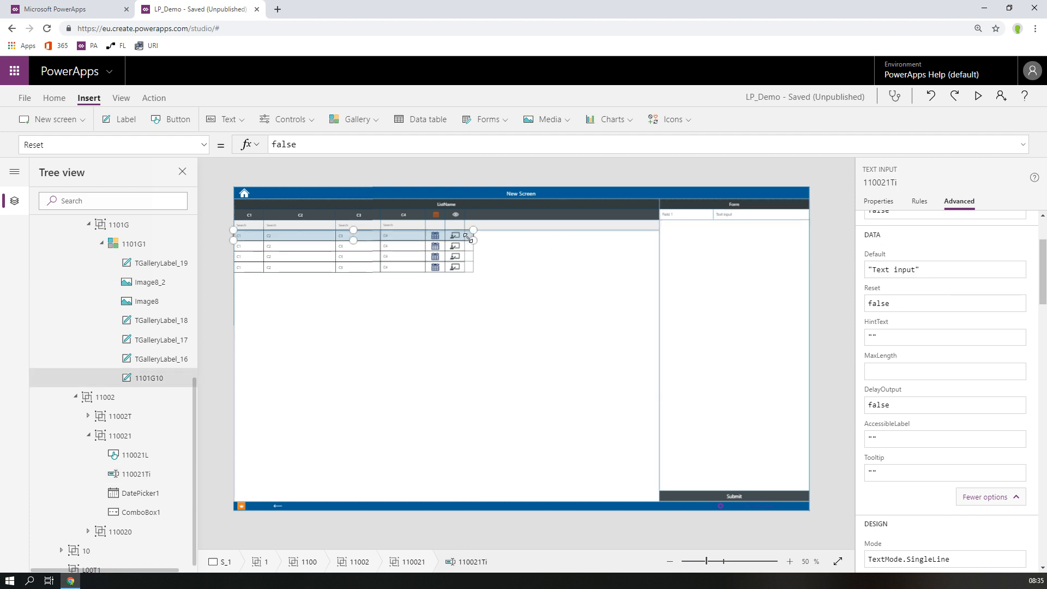
click(491, 235)
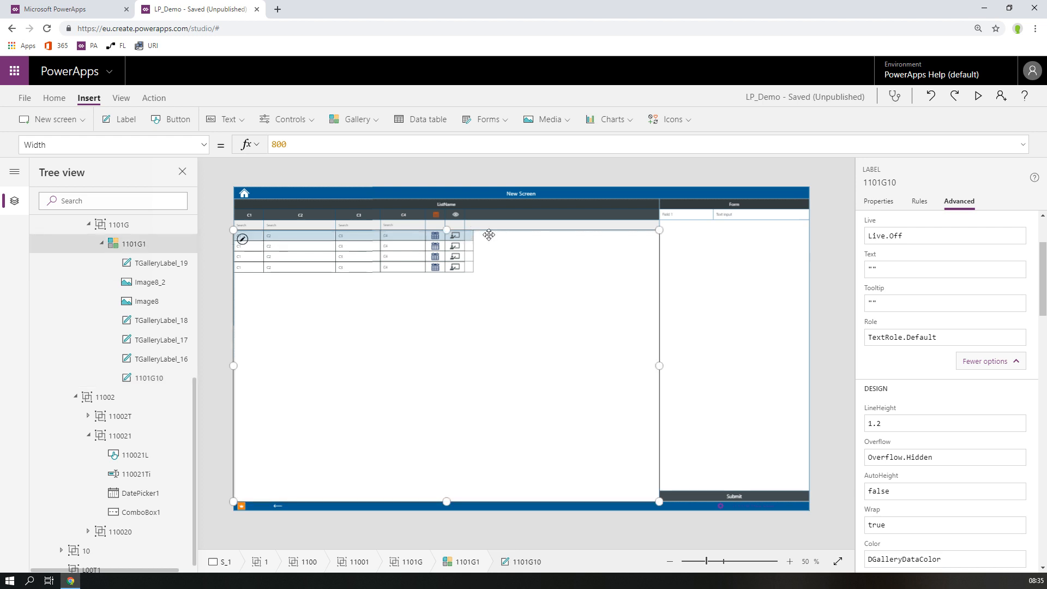
click(201, 147)
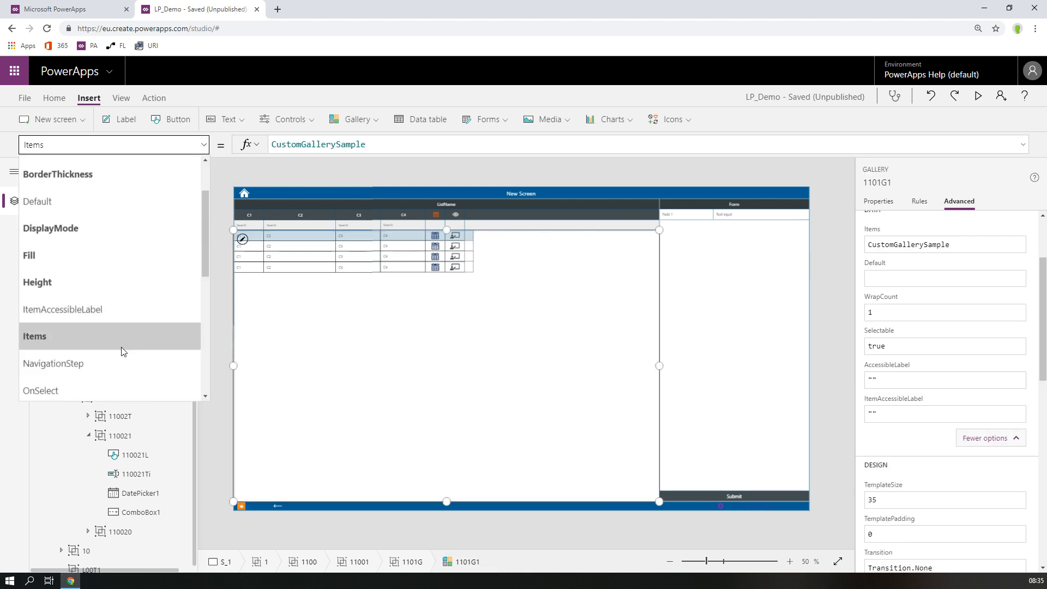
click(117, 388)
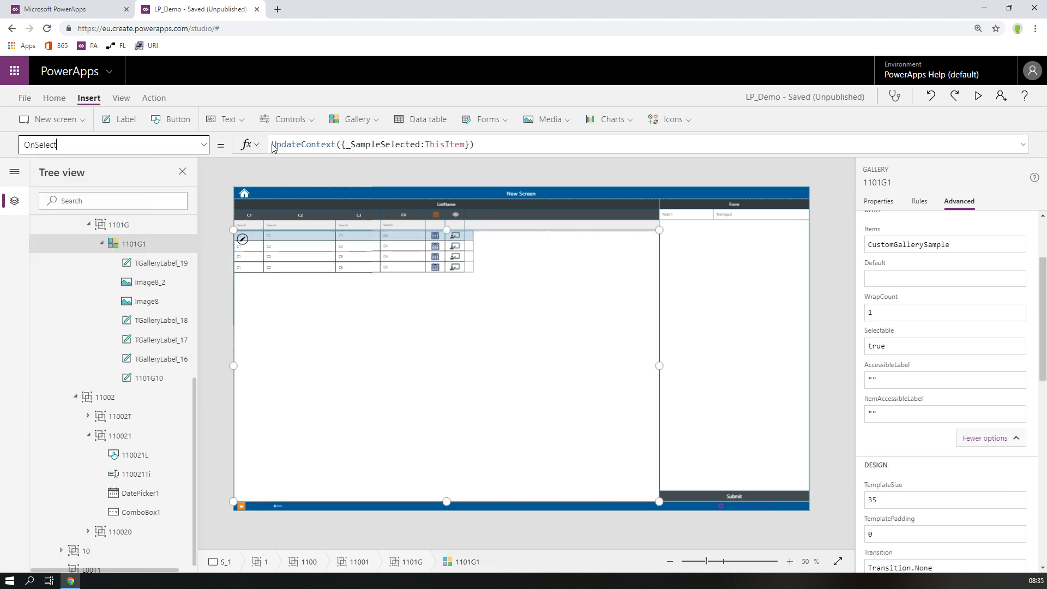
double_click(413, 145)
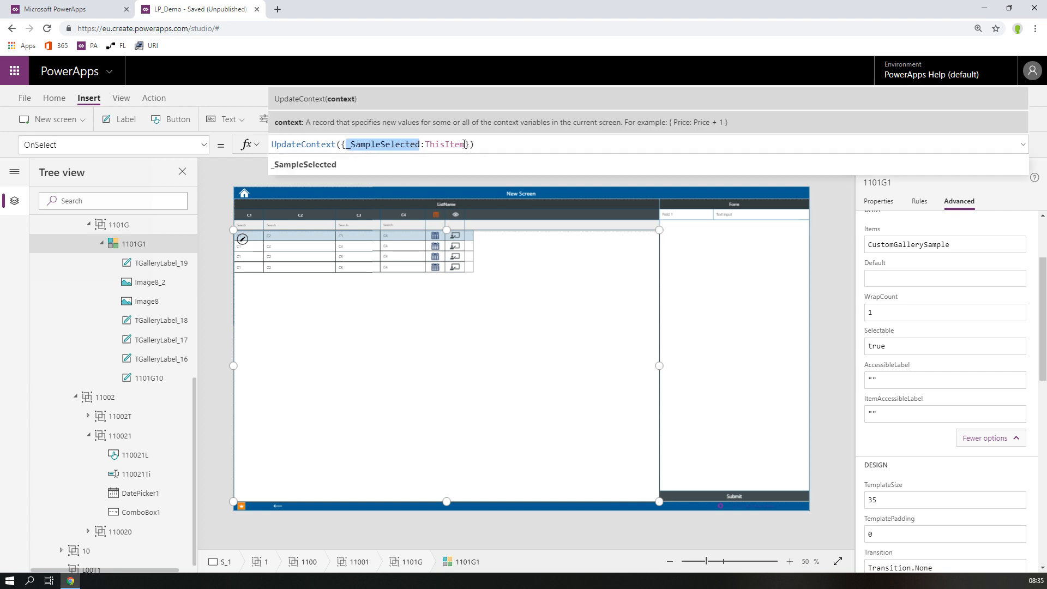
- Set the Text property of the gallery's C2 label, TGalleryLabel_17, to ThisItem.SampleHeading
click(308, 237)
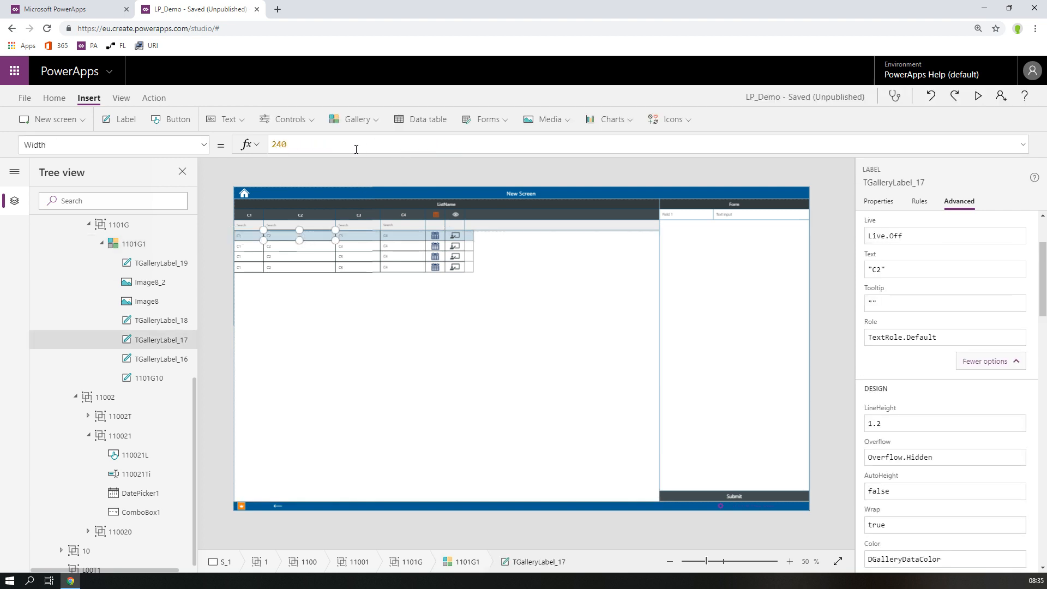
click(874, 269)
key(ctrl+a)
text(Thi)
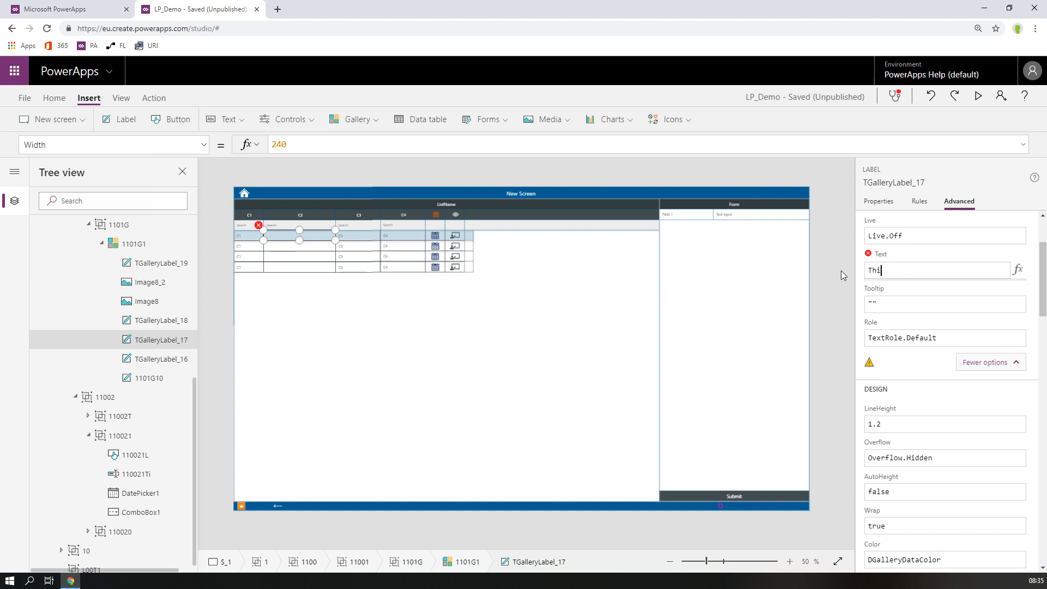
text(sItem.)
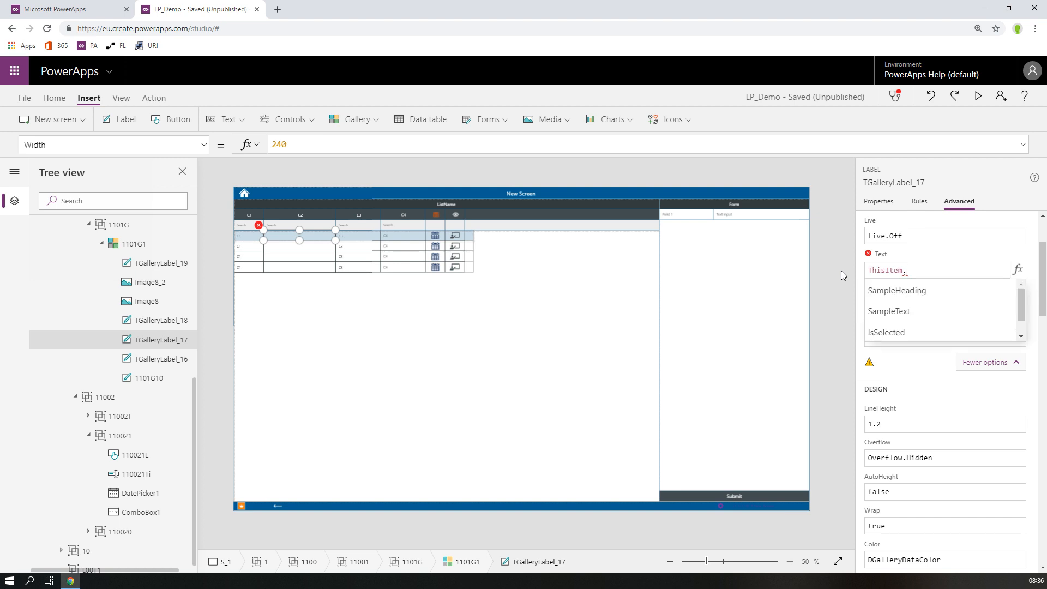
key(Tab)
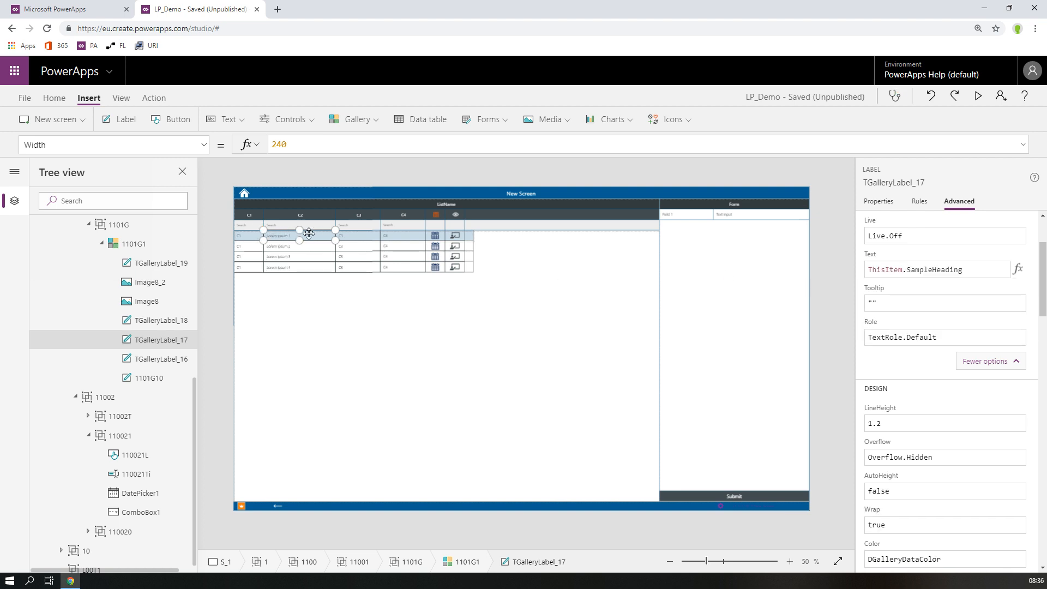
- Set the Default property of the form's text input 110021Ti to _SampleSelected.SampleHeading
click(743, 217)
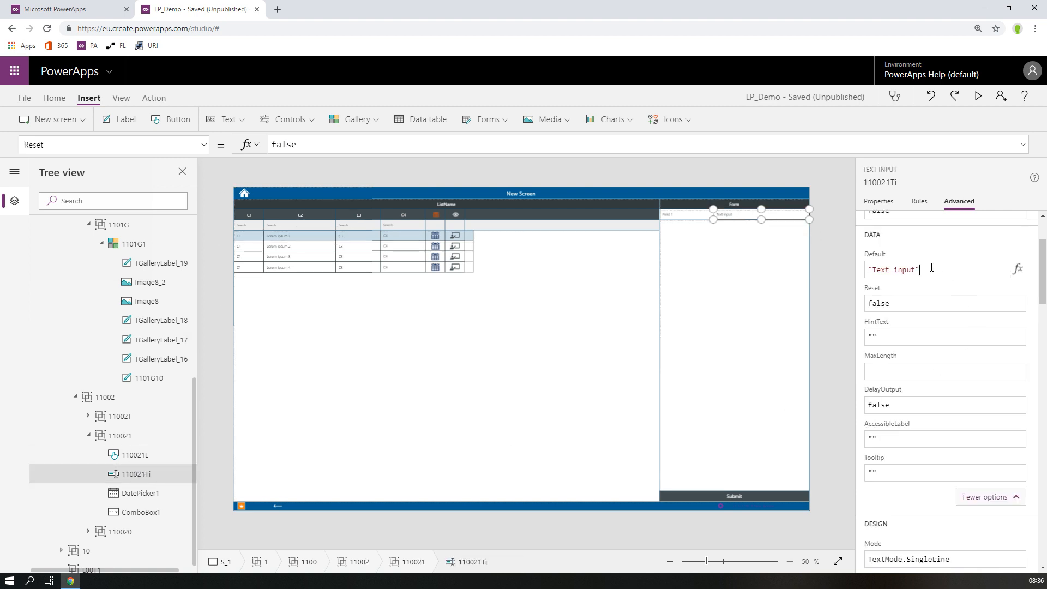
drag(939, 269, 858, 272)
text(_Sam)
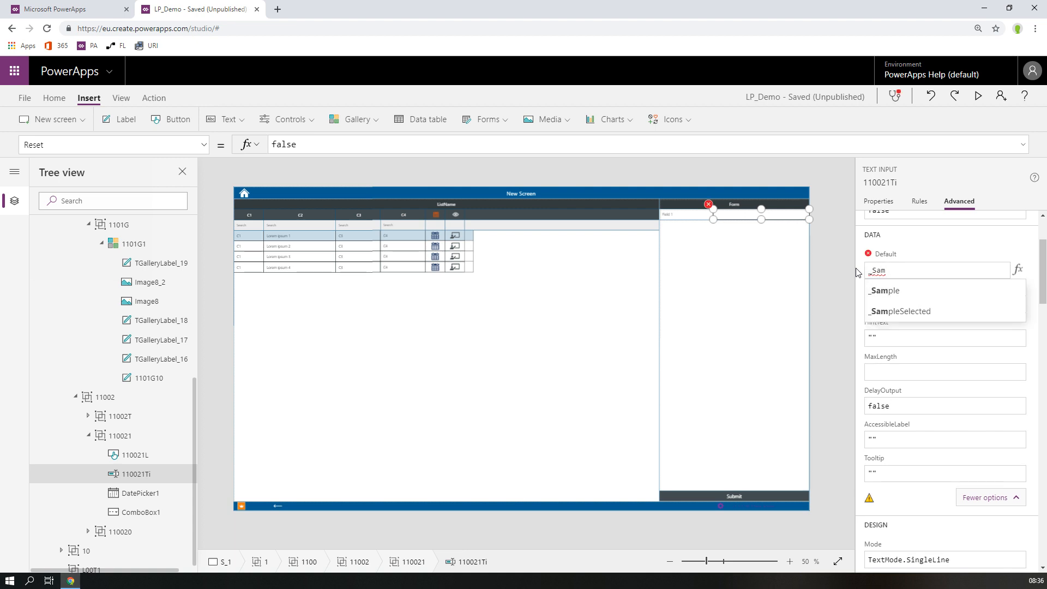
key(Down)
key(Tab)
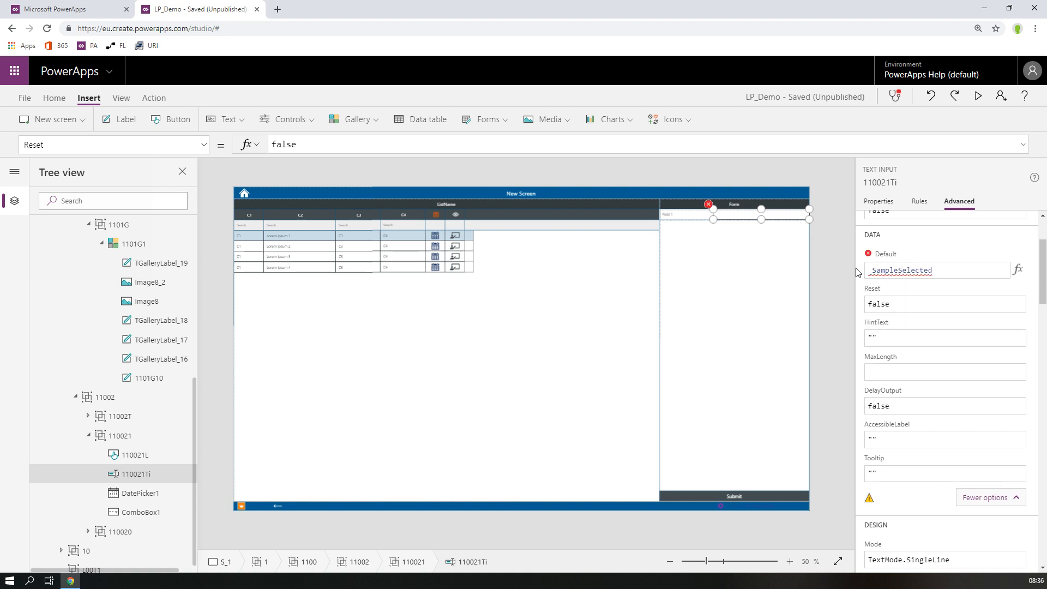
text(.)
key(Down)
key(Tab)
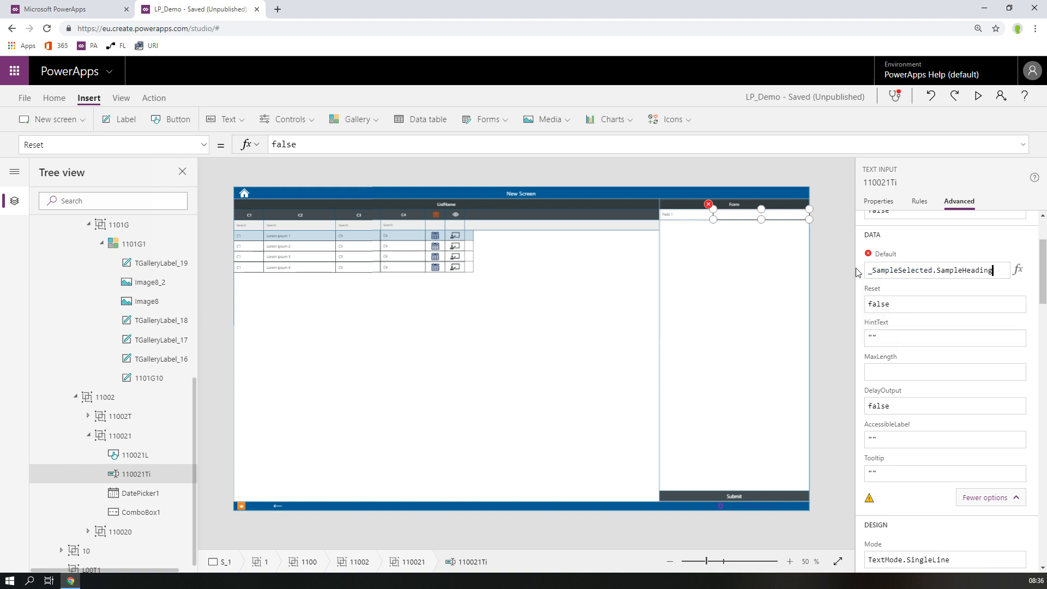
- Preview the app and select each gallery row to check the form's Field 1 input, ending on the first row
click(978, 97)
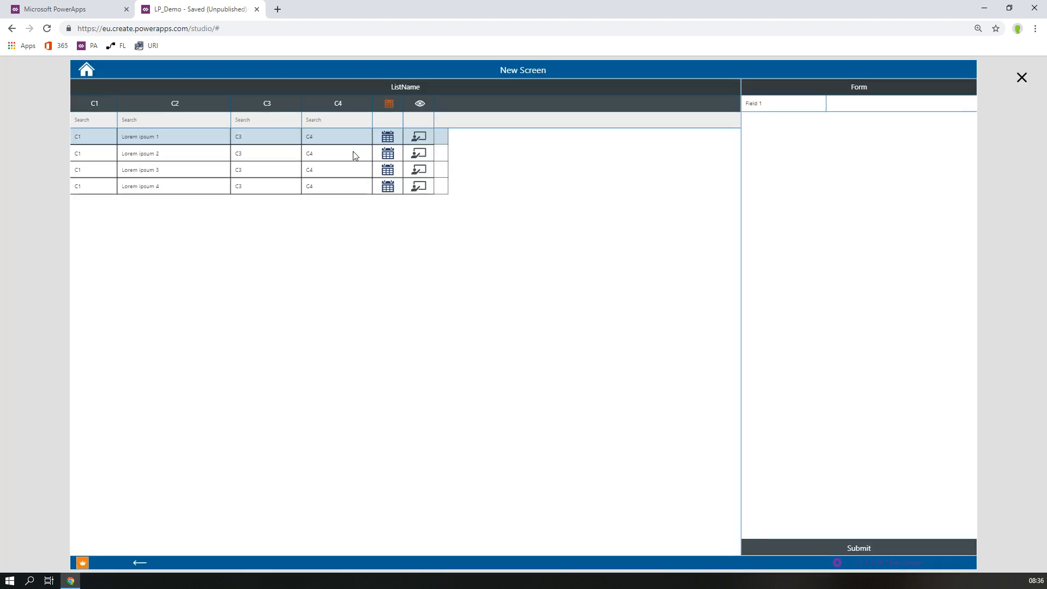
click(355, 155)
click(345, 171)
click(343, 183)
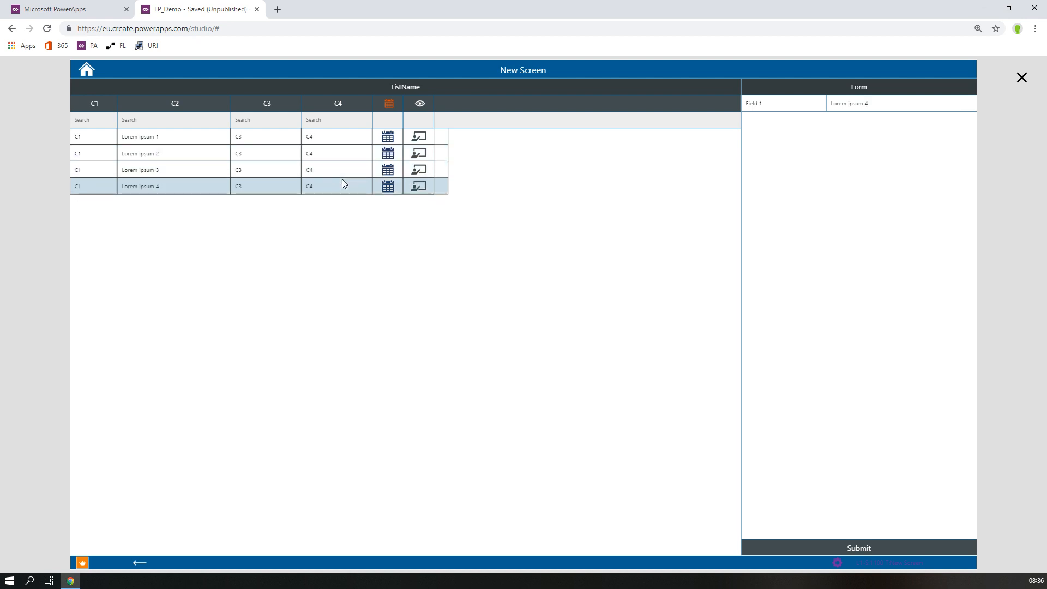
click(312, 137)
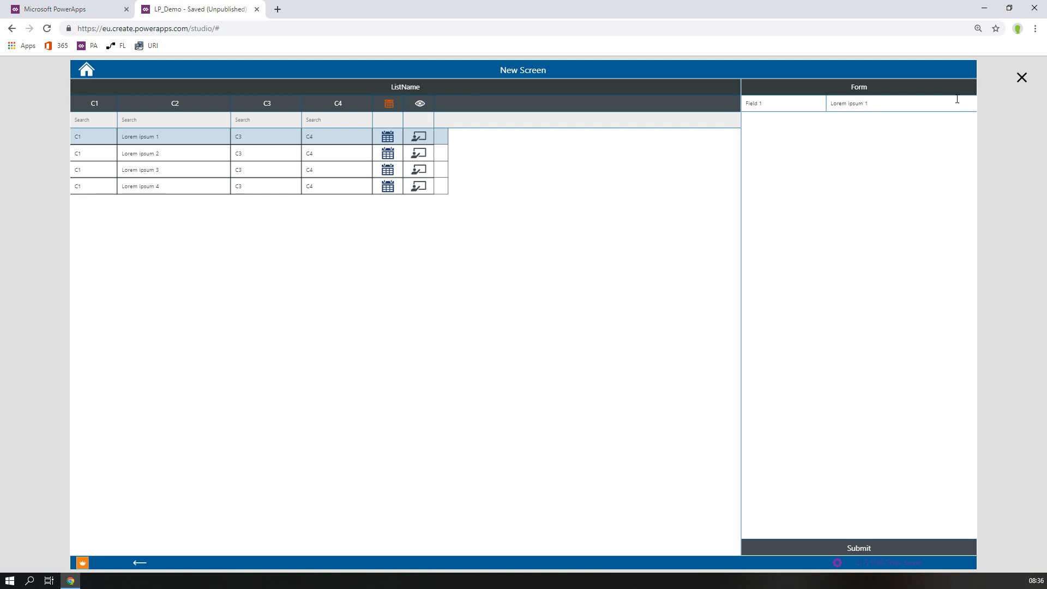
click(1021, 78)
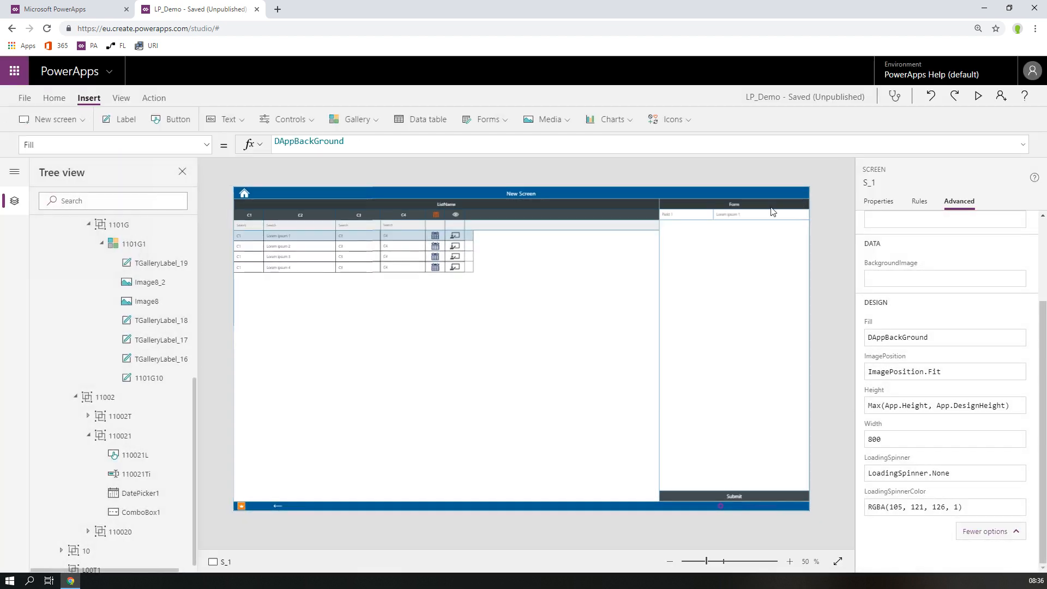
- Duplicate the form title button 11002TL within group 11002T and rename the copy as 11002TL2
click(771, 207)
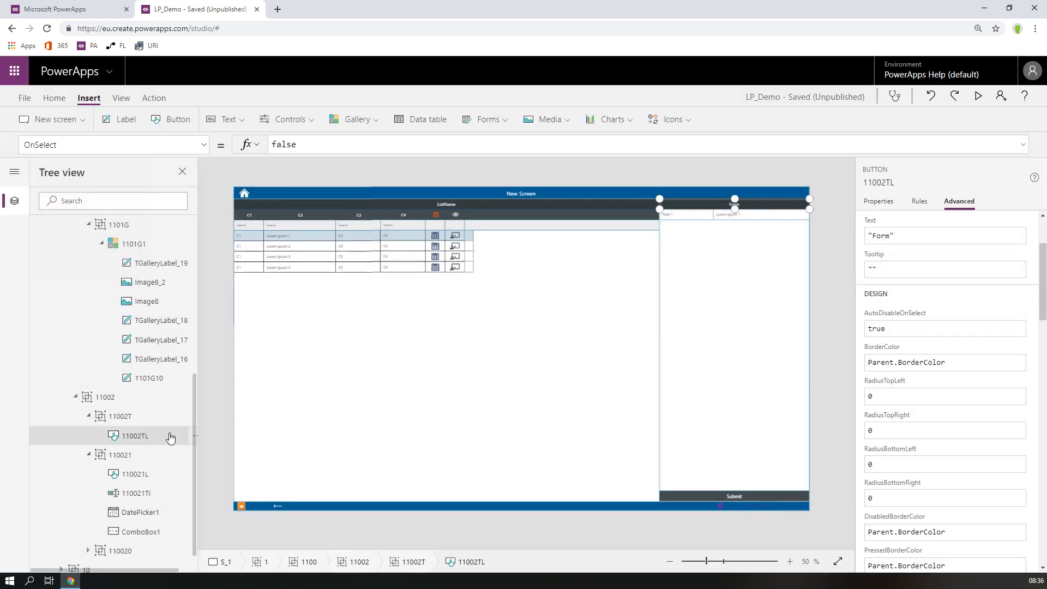
click(123, 423)
key(ctrl+v)
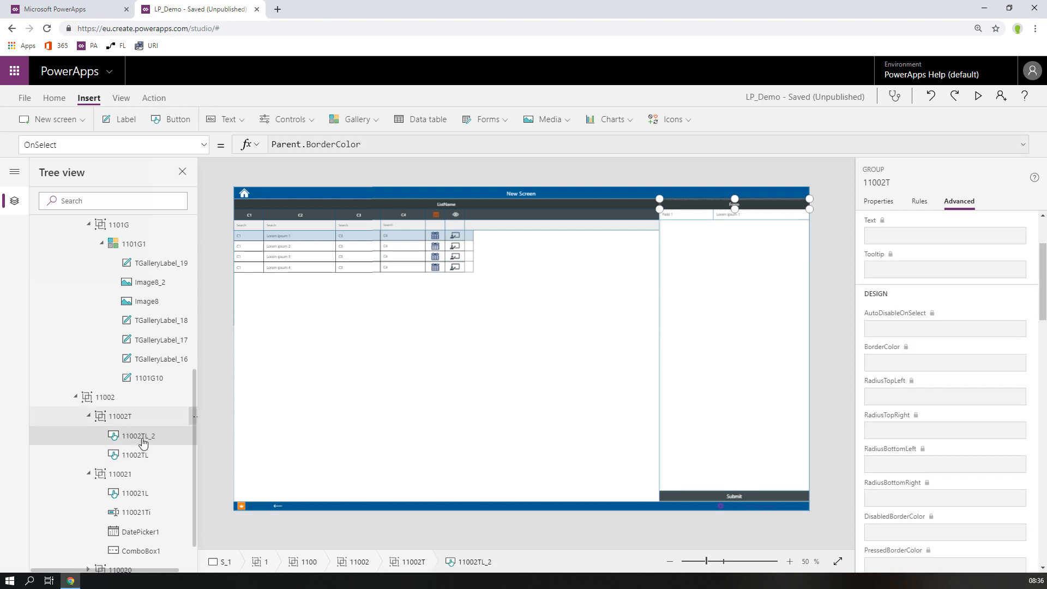
right_click(148, 441)
click(180, 507)
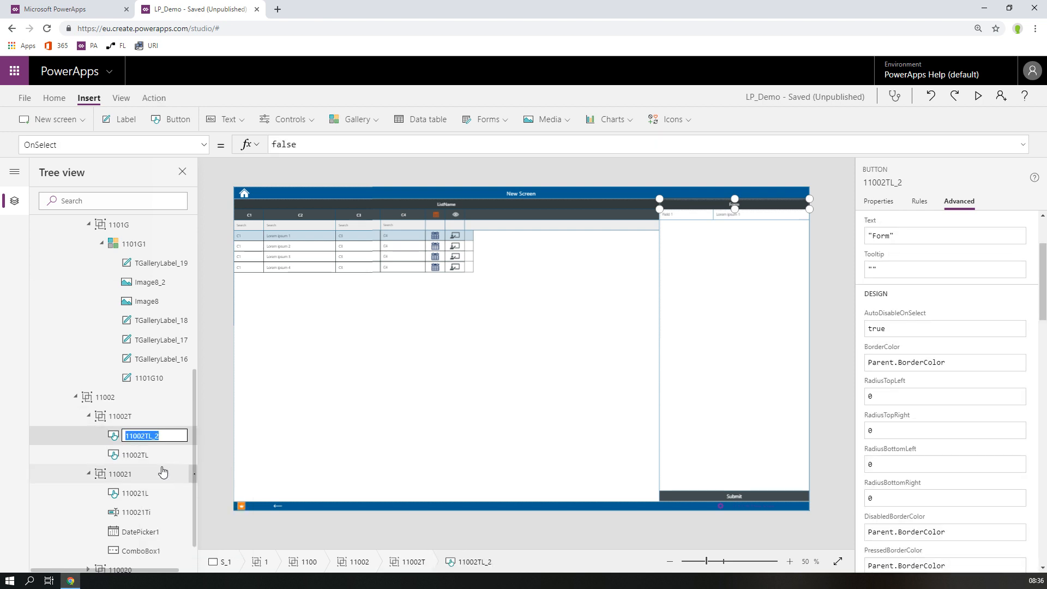
click(151, 437)
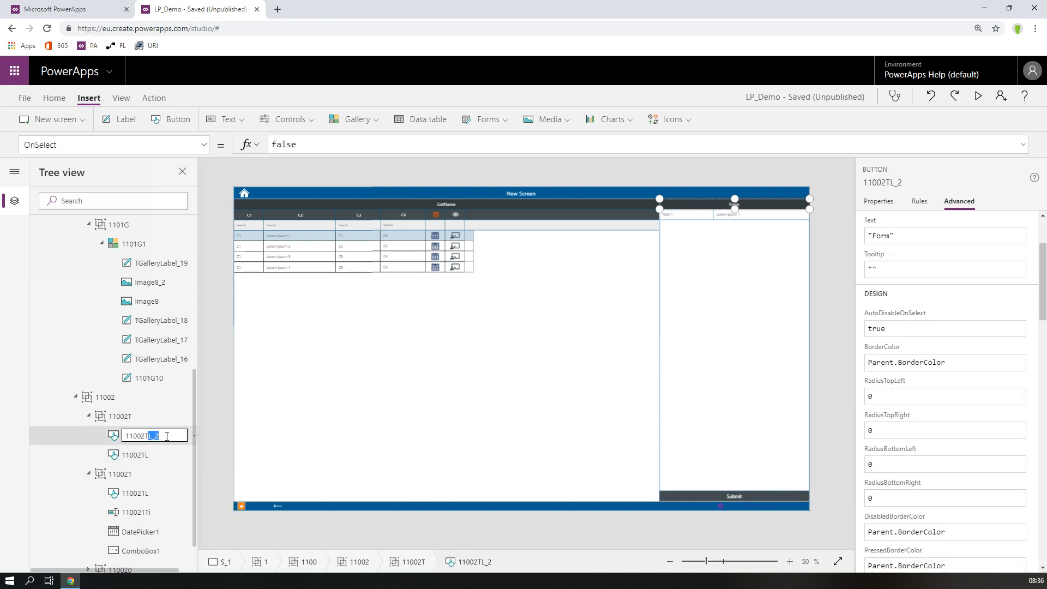
click(167, 436)
key(Return)
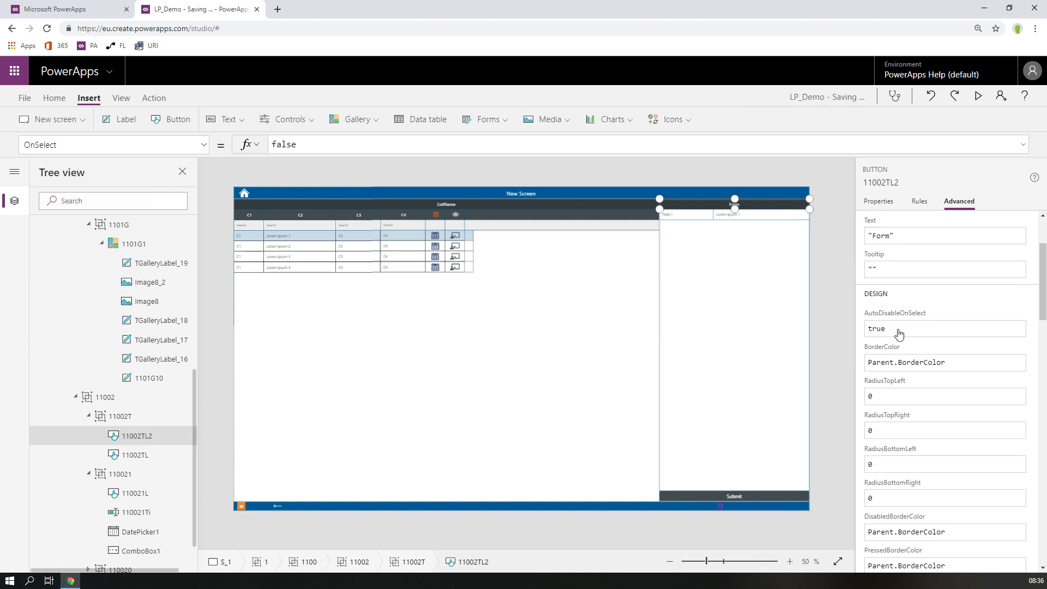
- Replace the width formula of button 11002TL2 with a fixed value of 80
click(878, 201)
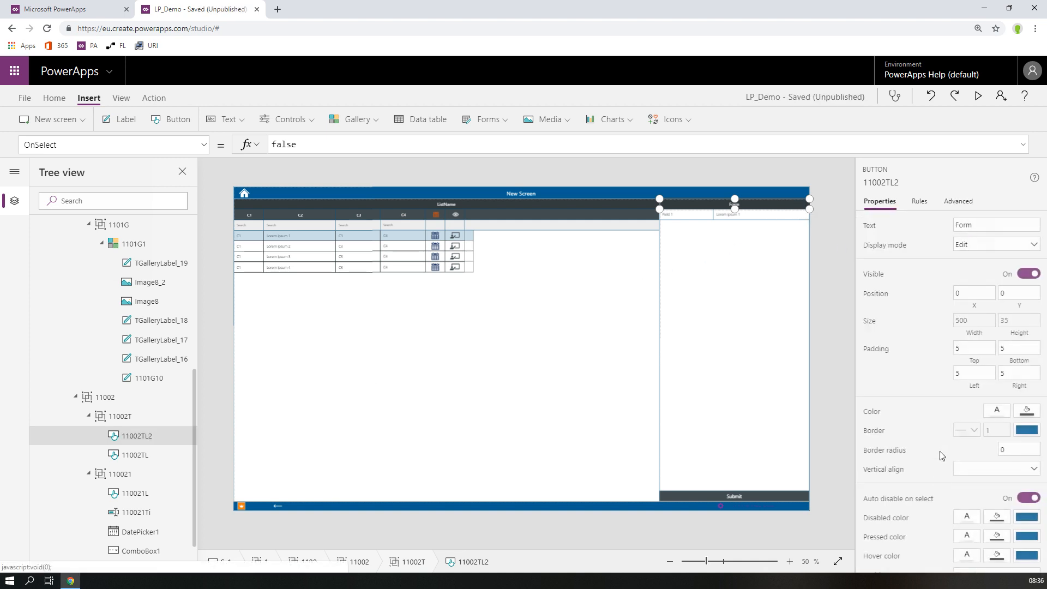
scroll(942, 451, down, 3)
click(976, 306)
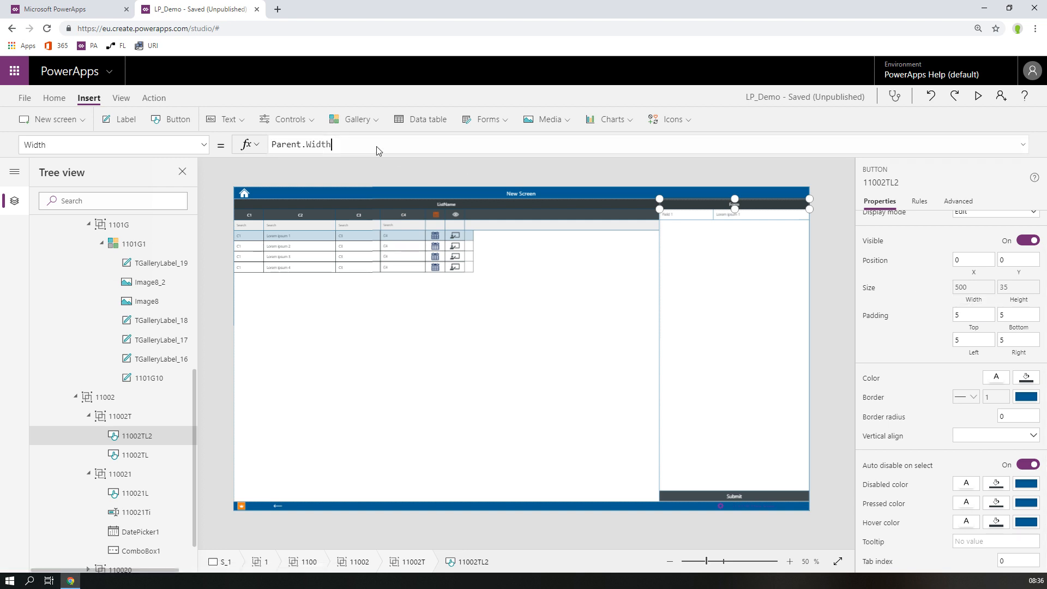
click(343, 144)
drag(342, 144, 226, 148)
text(80)
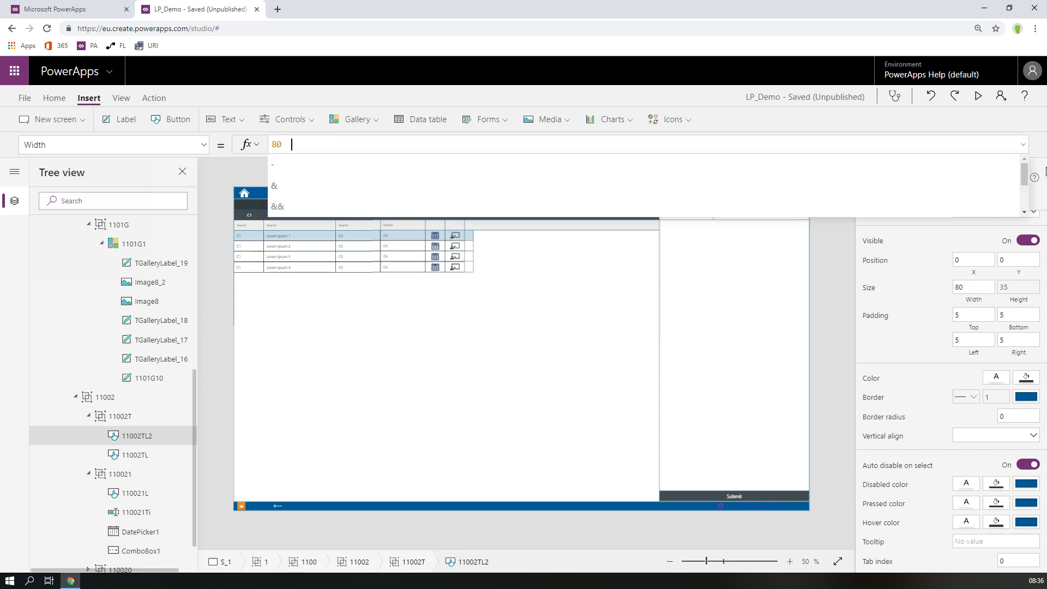
click(1024, 145)
click(801, 349)
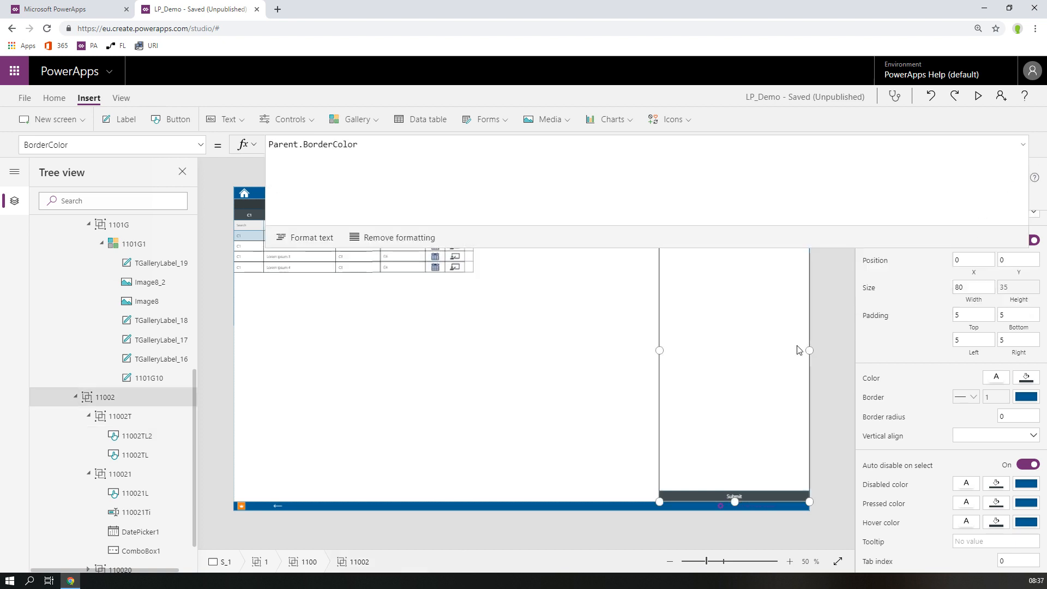
click(833, 292)
click(1023, 146)
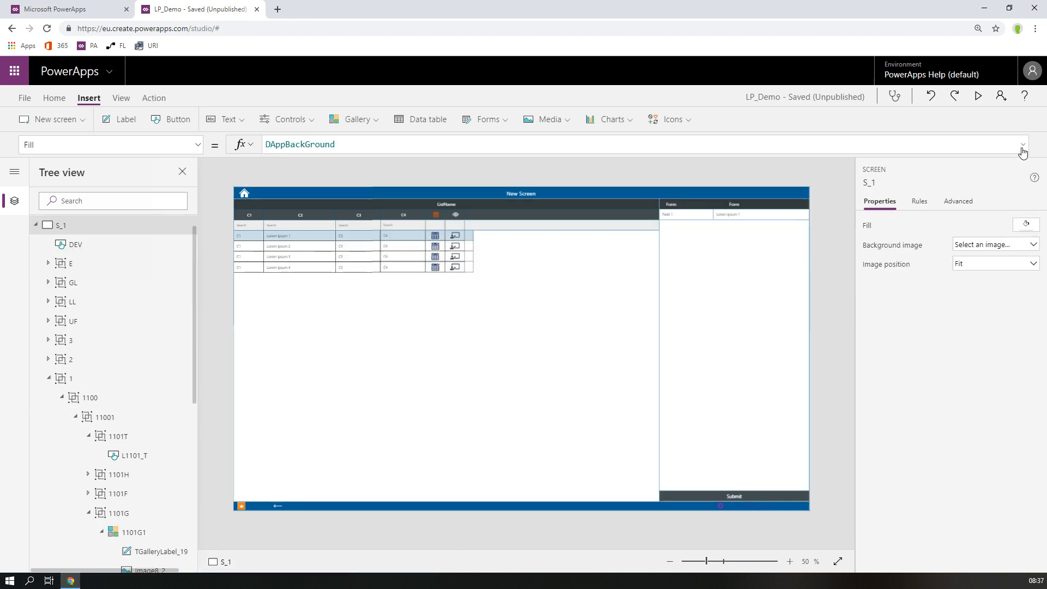
- Change the text of the narrow form title button 11002TL2 to New
click(683, 205)
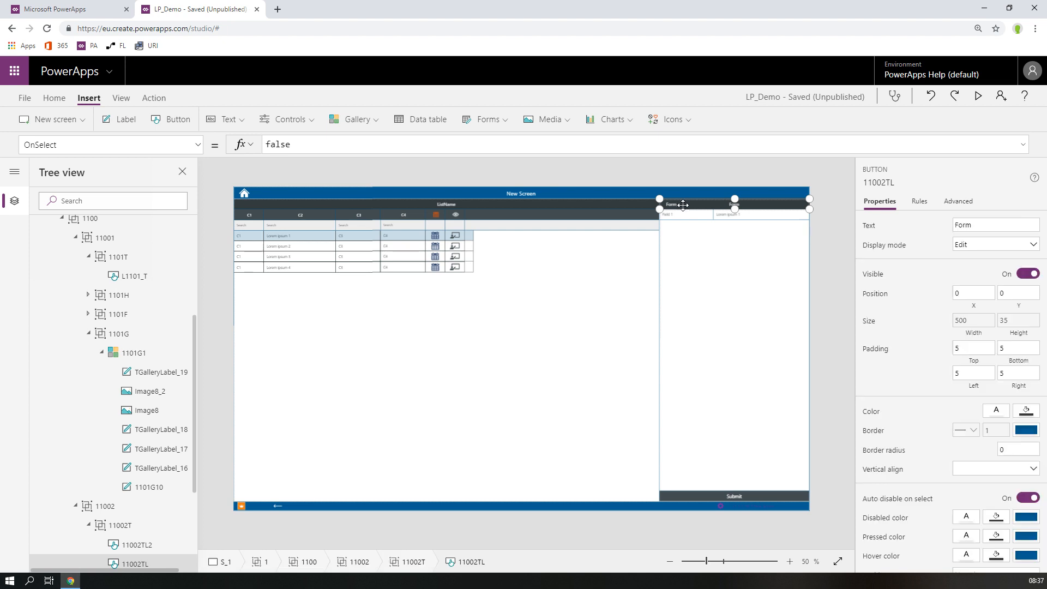
click(691, 239)
click(673, 205)
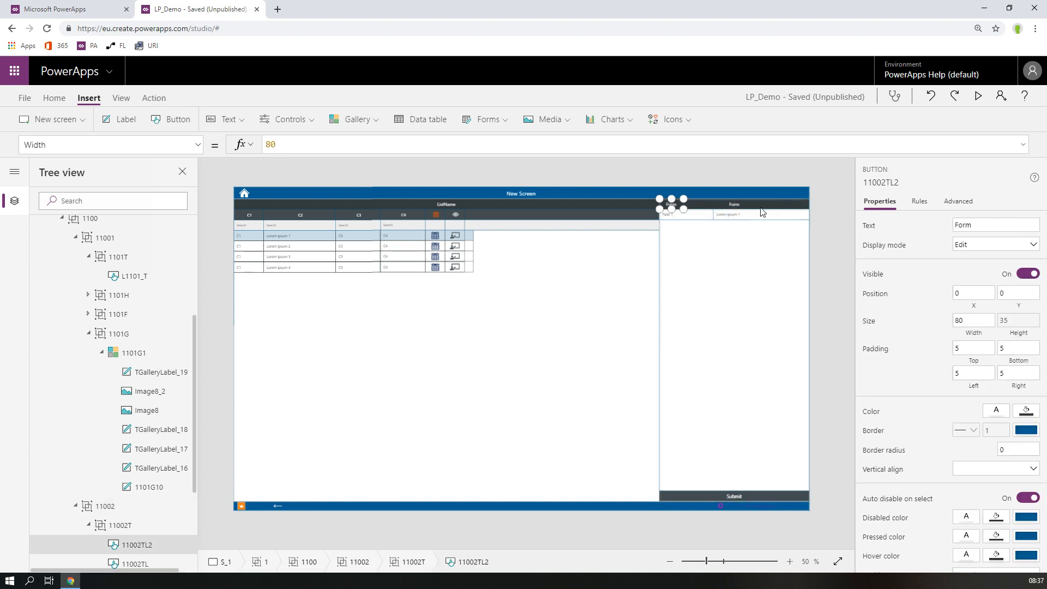
click(975, 225)
text(New)
- Set the X position of the New button 11002TL2 to 20
click(984, 293)
key(Tab)
key(shift+Tab)
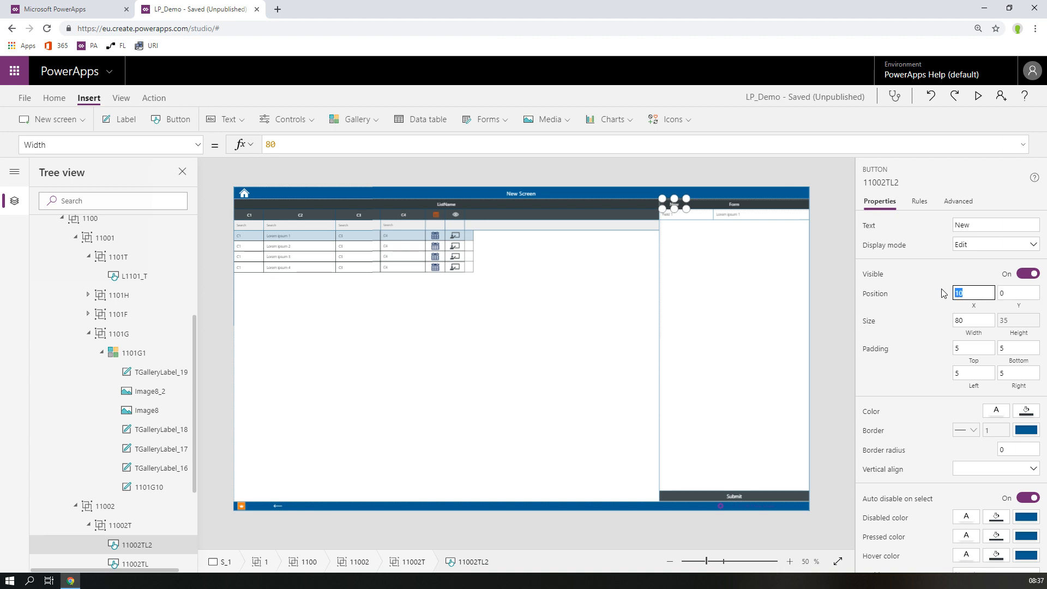
text(20)
key(Tab)
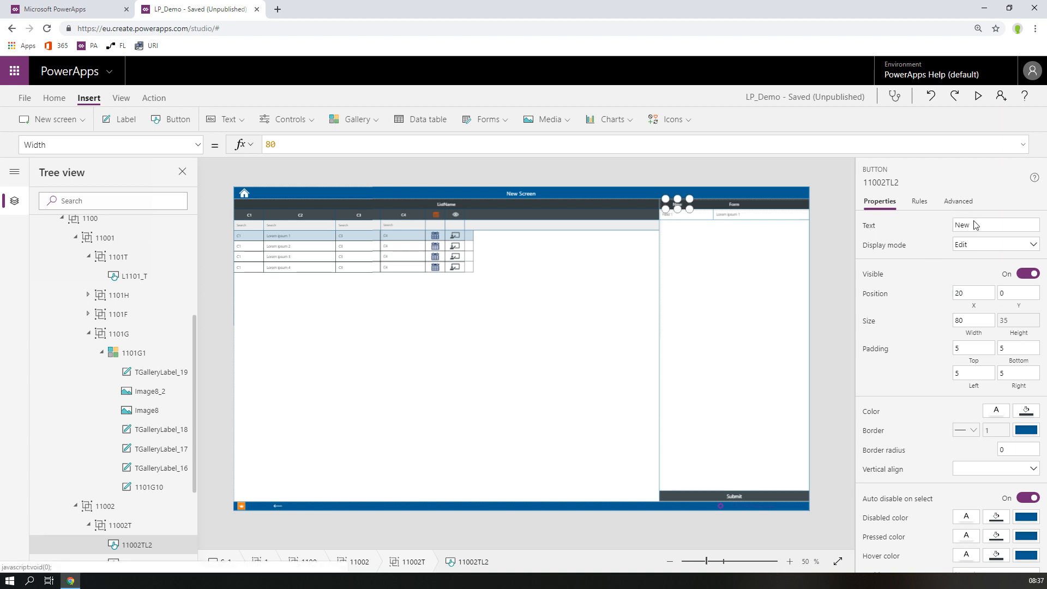
- Set the Fill of the New button 11002TL2 to ColorFade(Parent.Fill, 20%)
click(958, 201)
scroll(961, 439, down, 2)
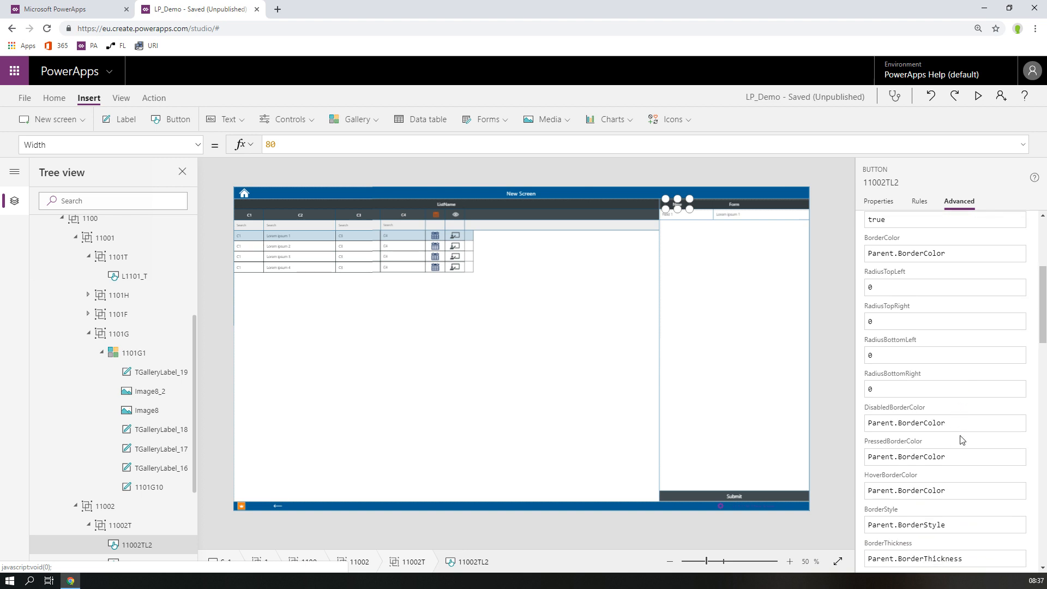
scroll(961, 439, down, 3)
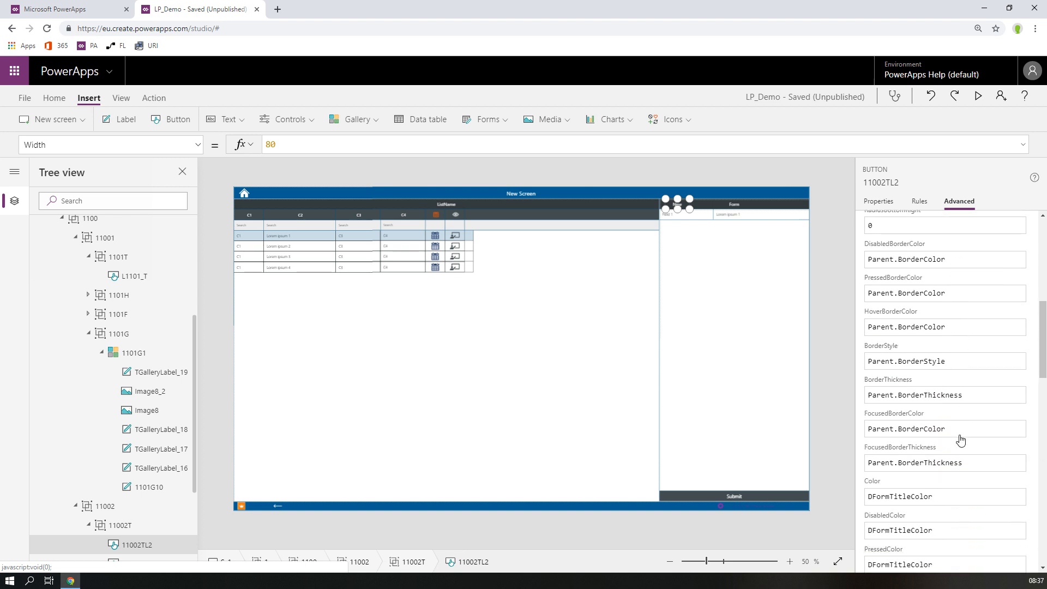
scroll(961, 440, down, 3)
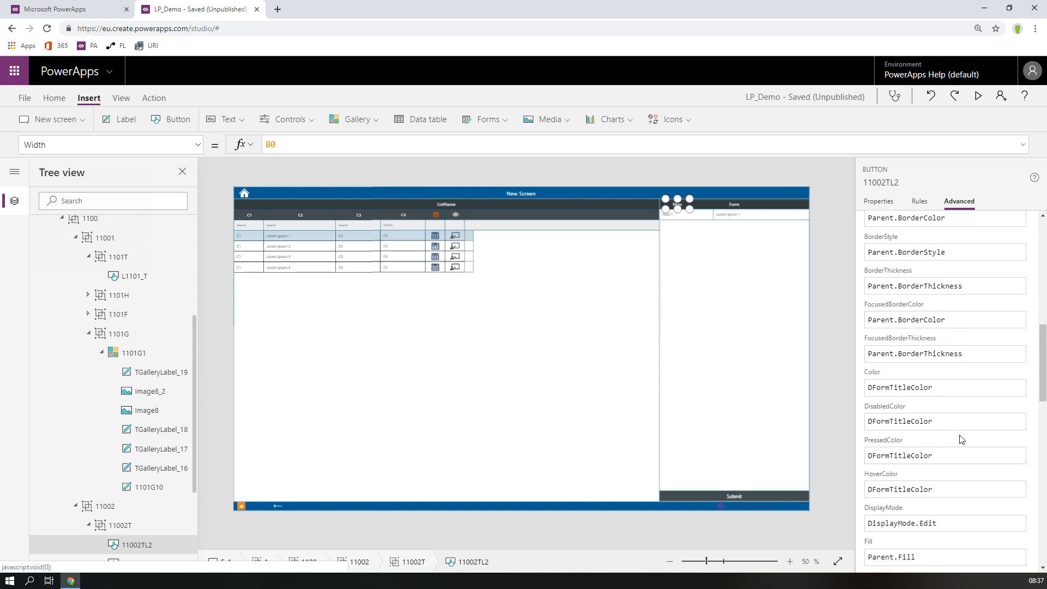
scroll(961, 440, down, 1)
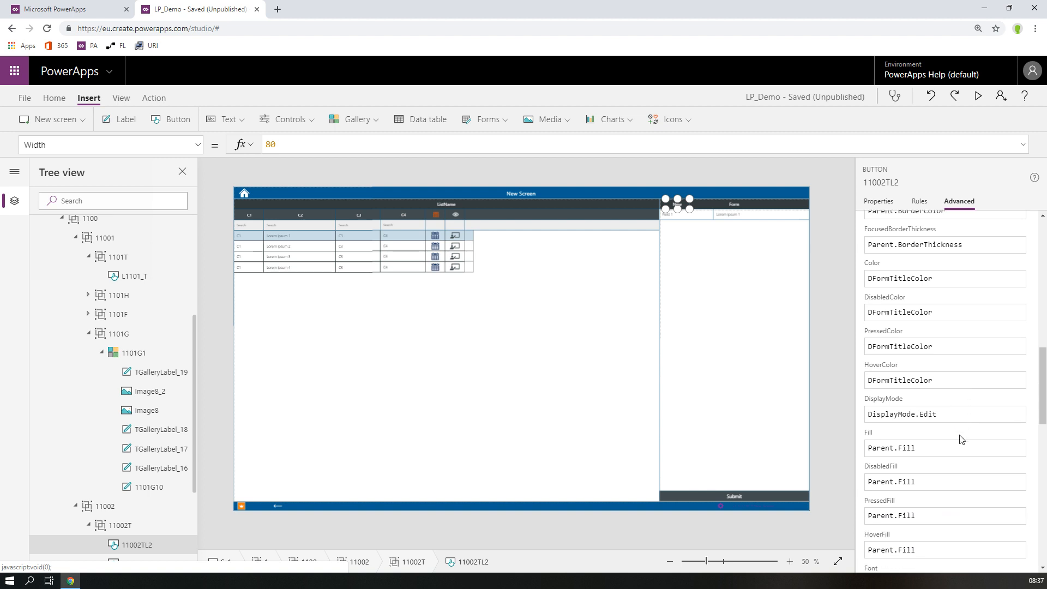
click(871, 449)
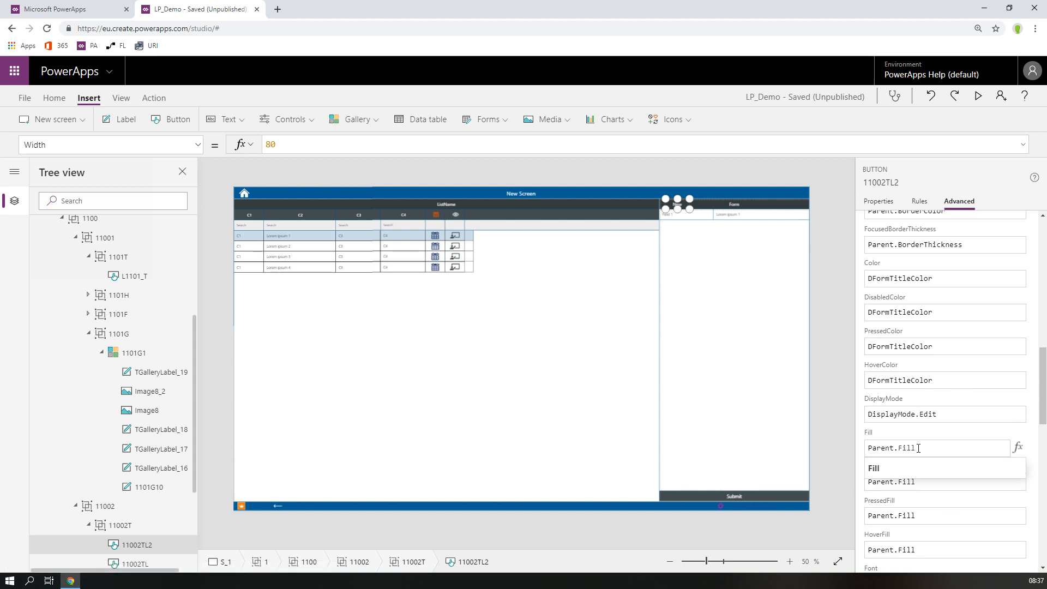
double_click(874, 452)
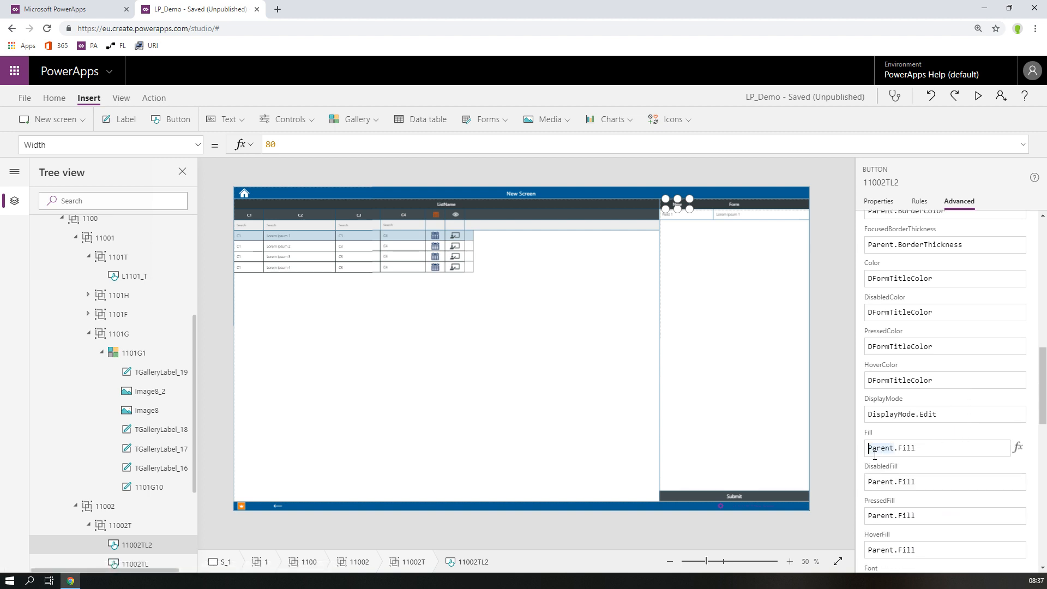
text(ColorFa)
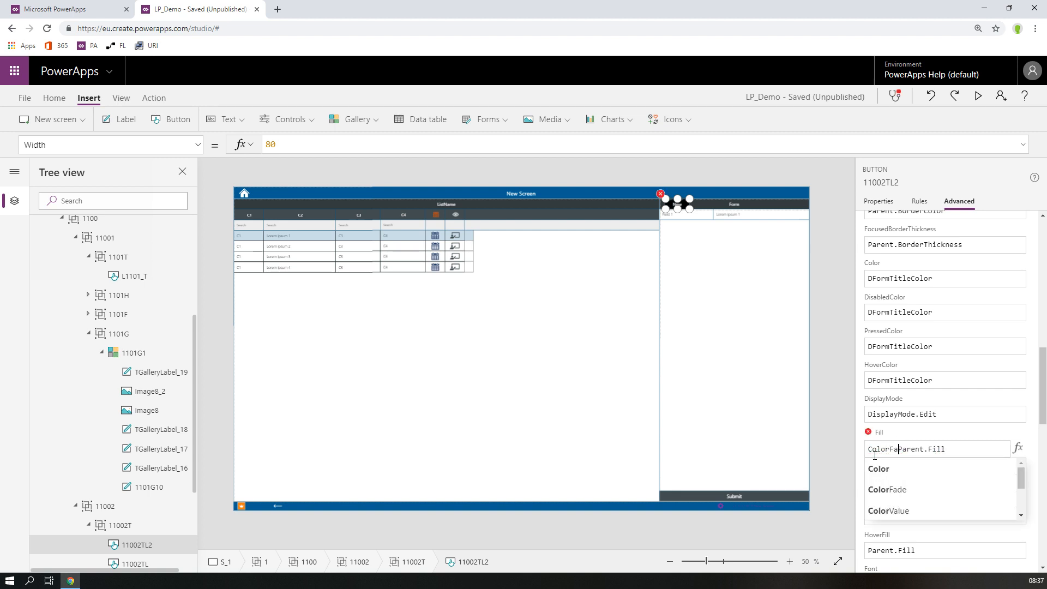
text(de()
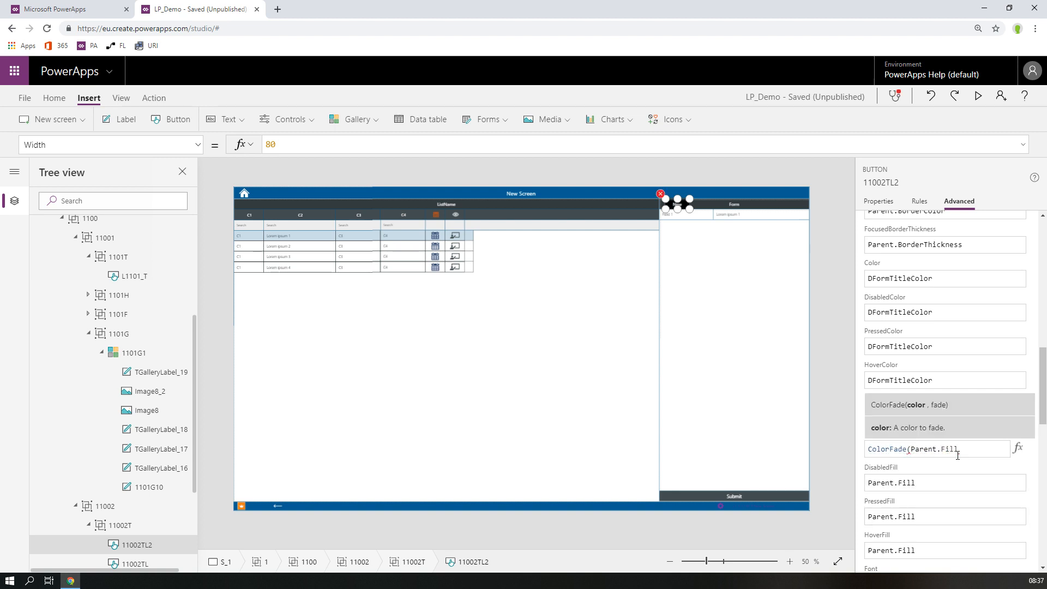
click(972, 452)
text(20)
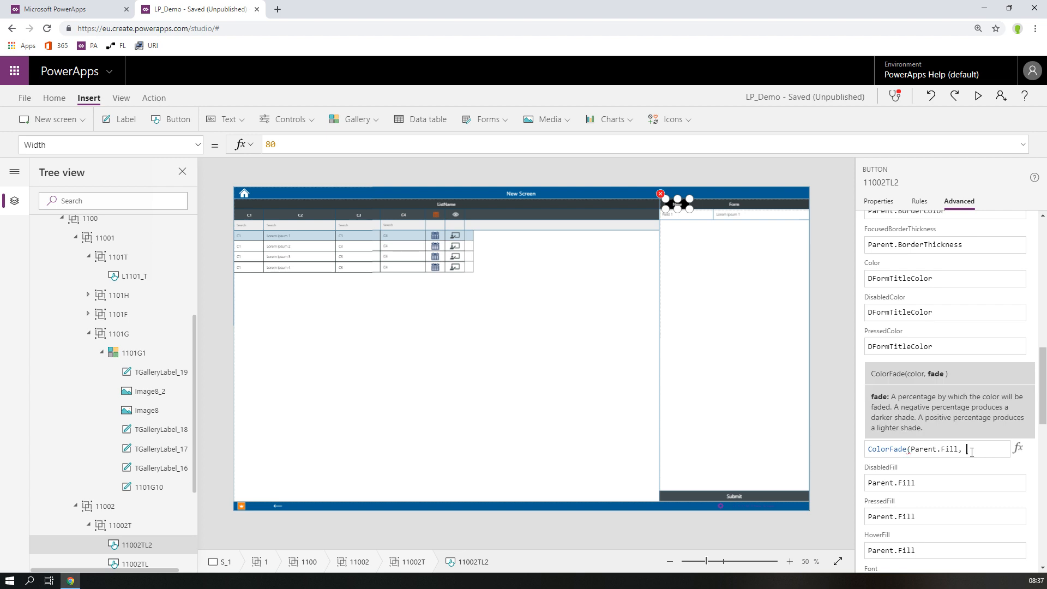
text(%))
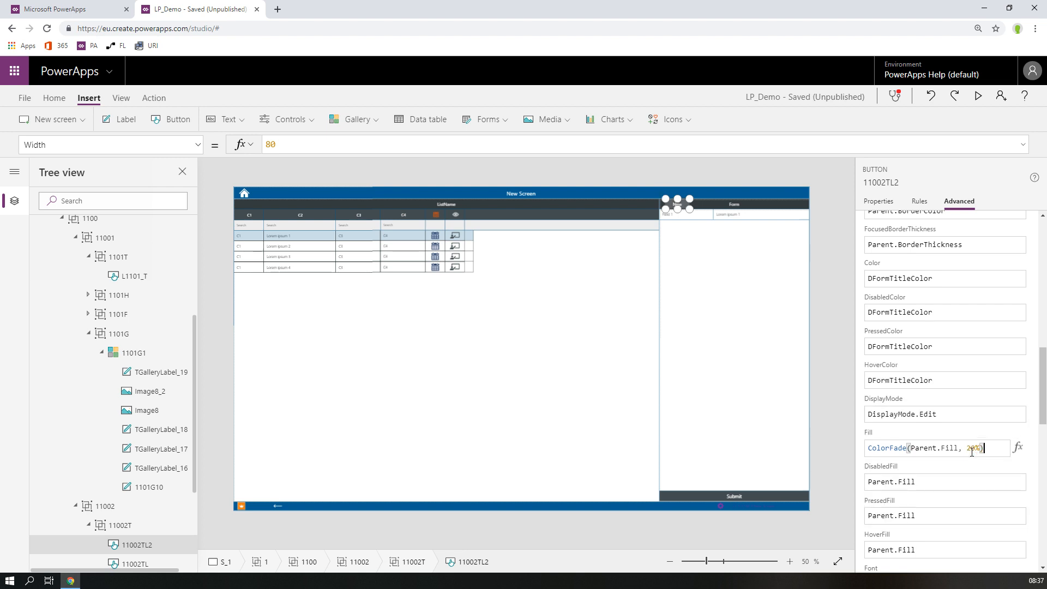
- Apply the same ColorFade(Parent.Fill, 20%) formula to the button's PressedFill, HoverFill and DisabledFill, and preview the app
key(ctrl+a)
key(ctrl+c)
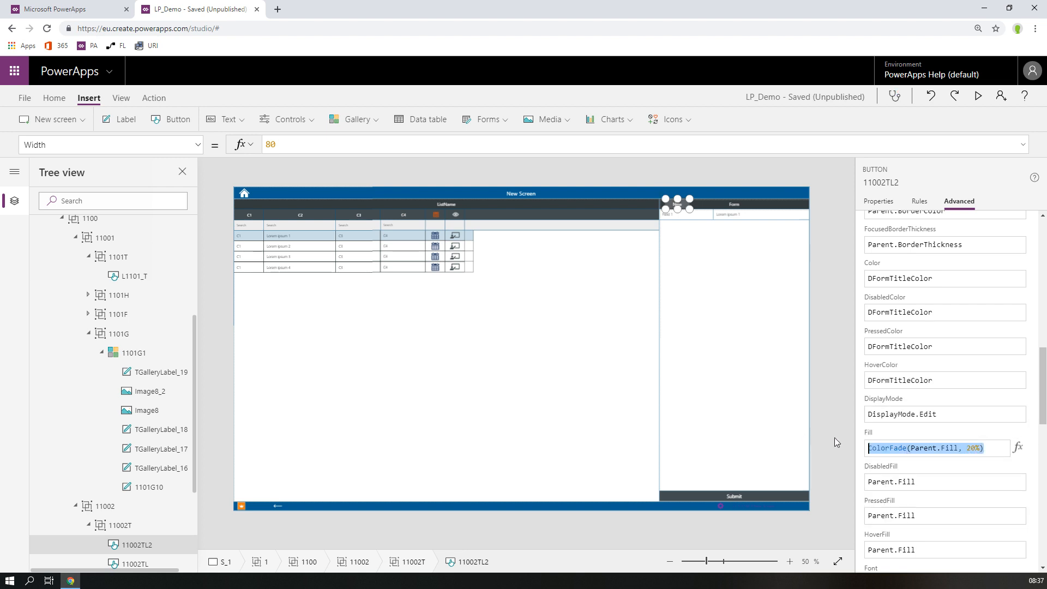
click(942, 484)
click(932, 521)
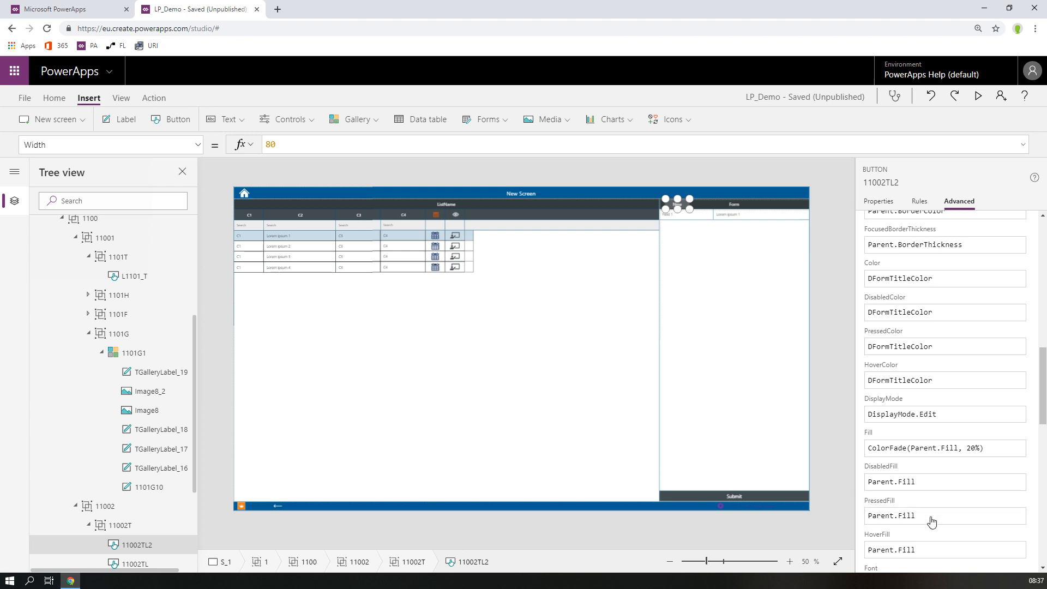
key(ctrl+a)
key(ctrl+v)
click(928, 551)
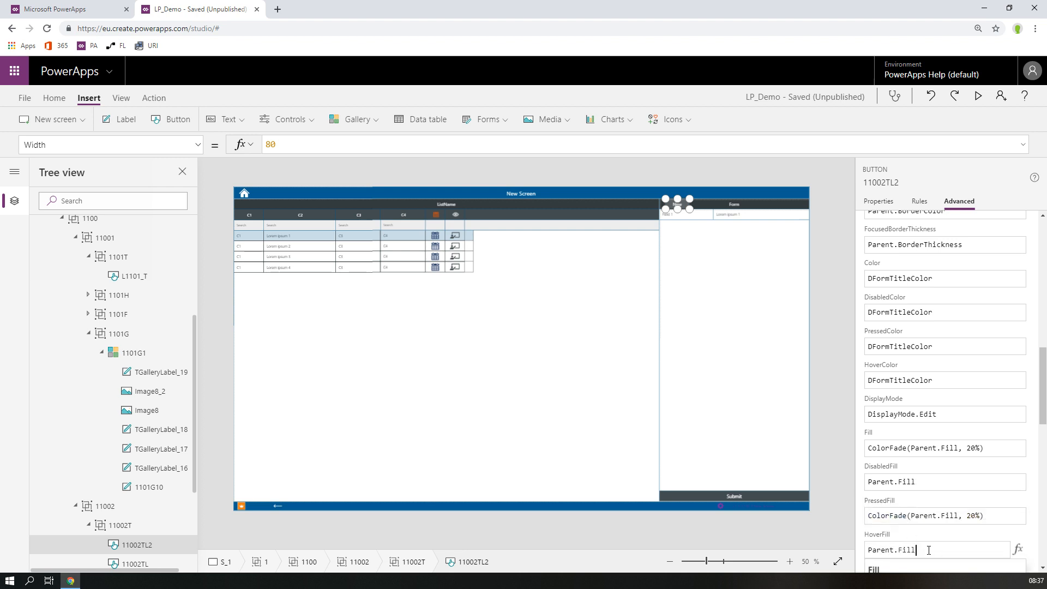
key(ctrl+a)
key(ctrl+v)
click(930, 481)
key(ctrl+a)
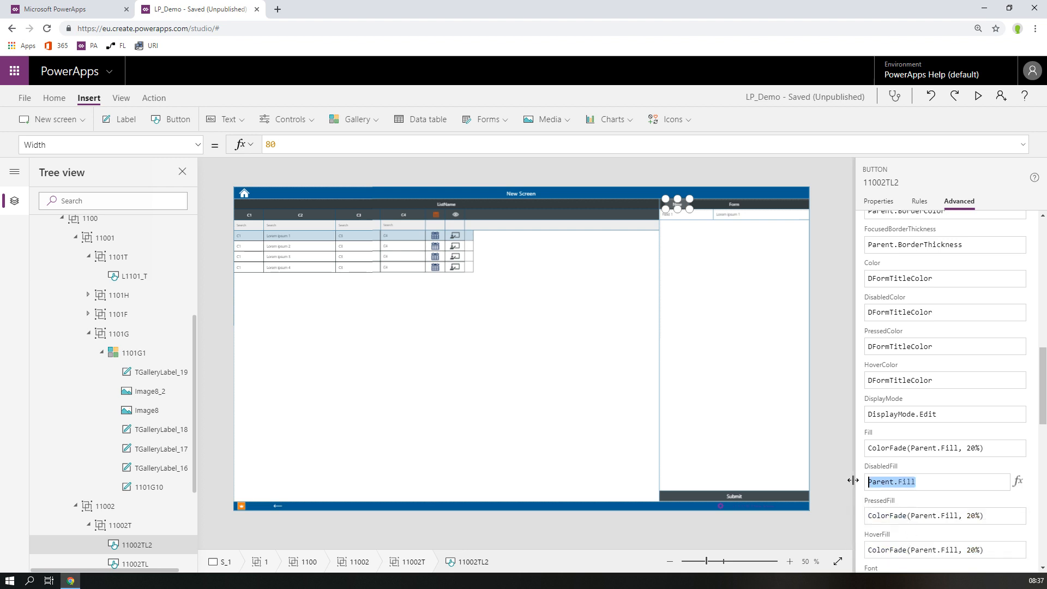
key(ctrl+v)
click(978, 96)
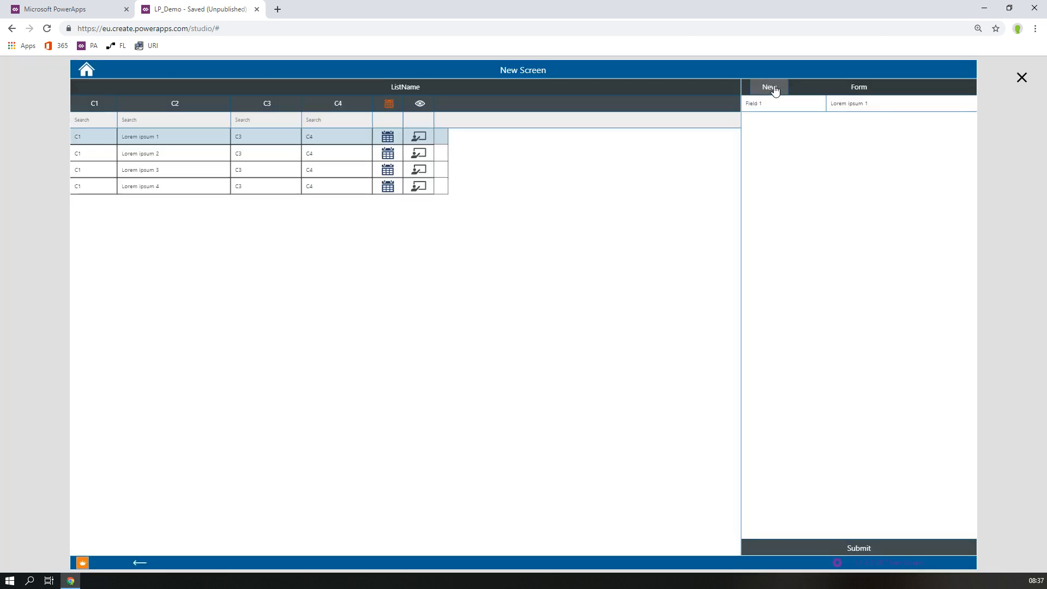
click(1022, 78)
- Copy the OnSelect formula UpdateContext({_SampleSelected:ThisItem}) from gallery 1101G1
click(677, 204)
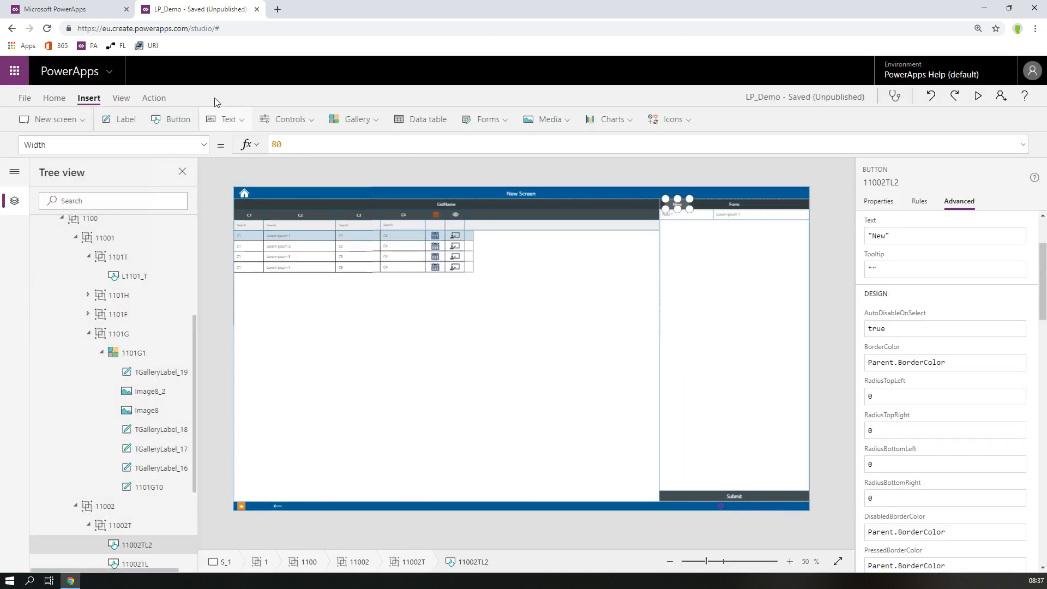
click(203, 144)
scroll(98, 305, up, 3)
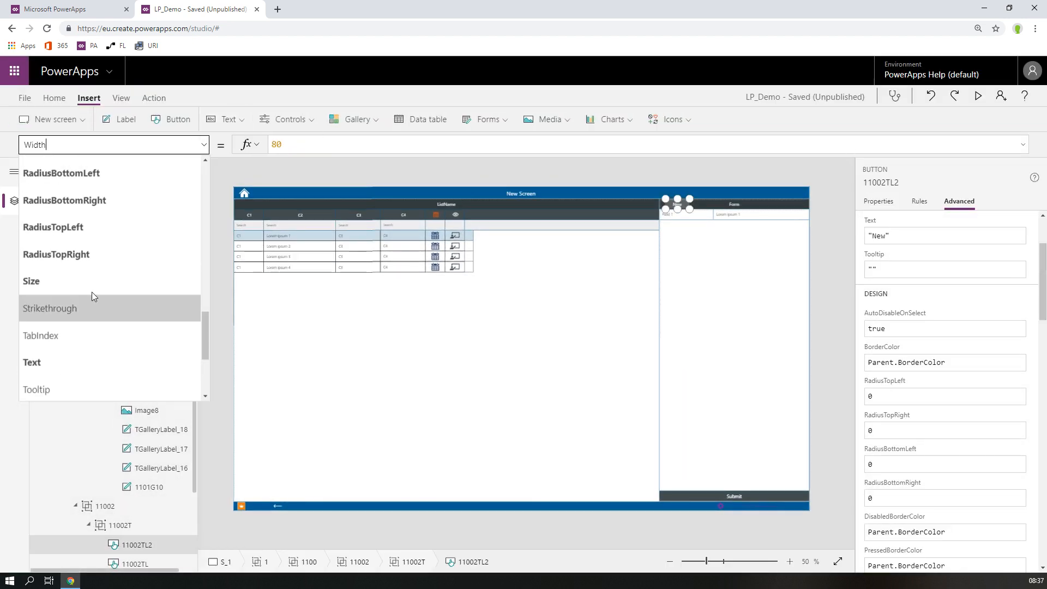
click(497, 244)
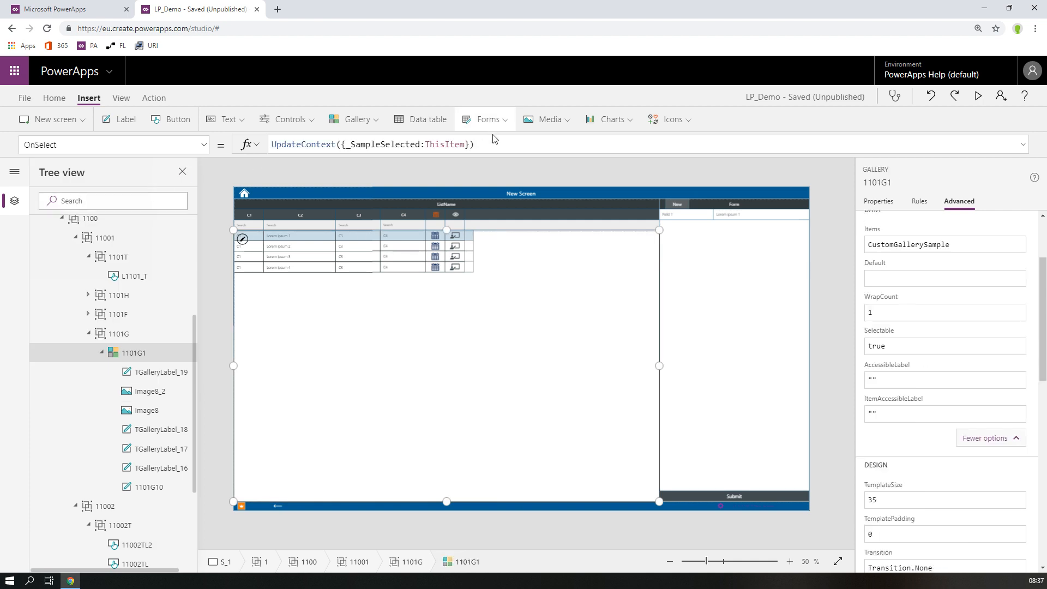
drag(493, 144, 257, 151)
key(ctrl+c)
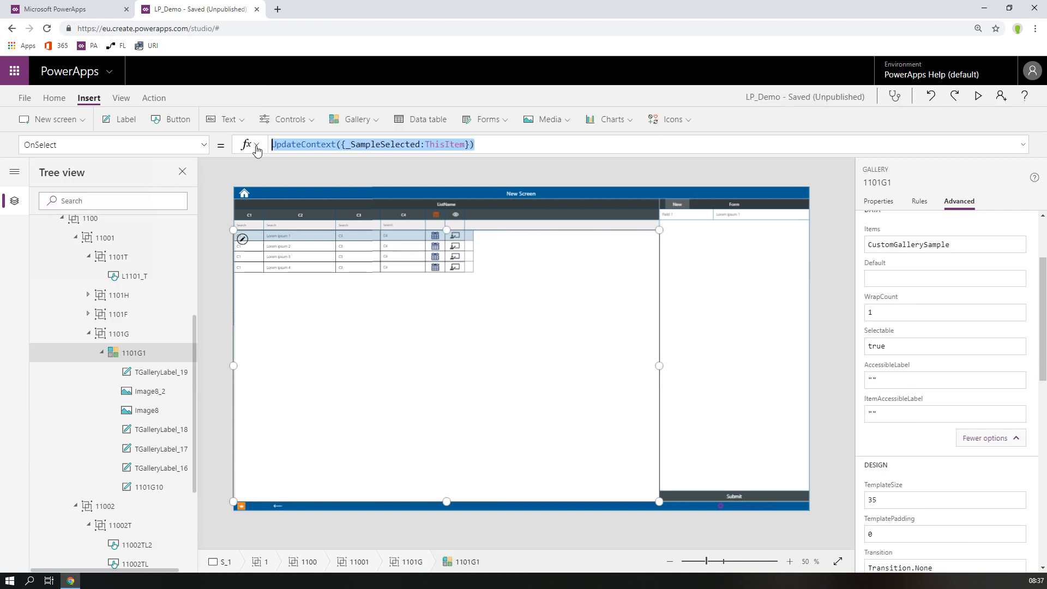
- Paste the copied UpdateContext formula into the OnSelect property of the New button 11002TL2
click(681, 206)
click(109, 145)
scroll(73, 263, up, 5)
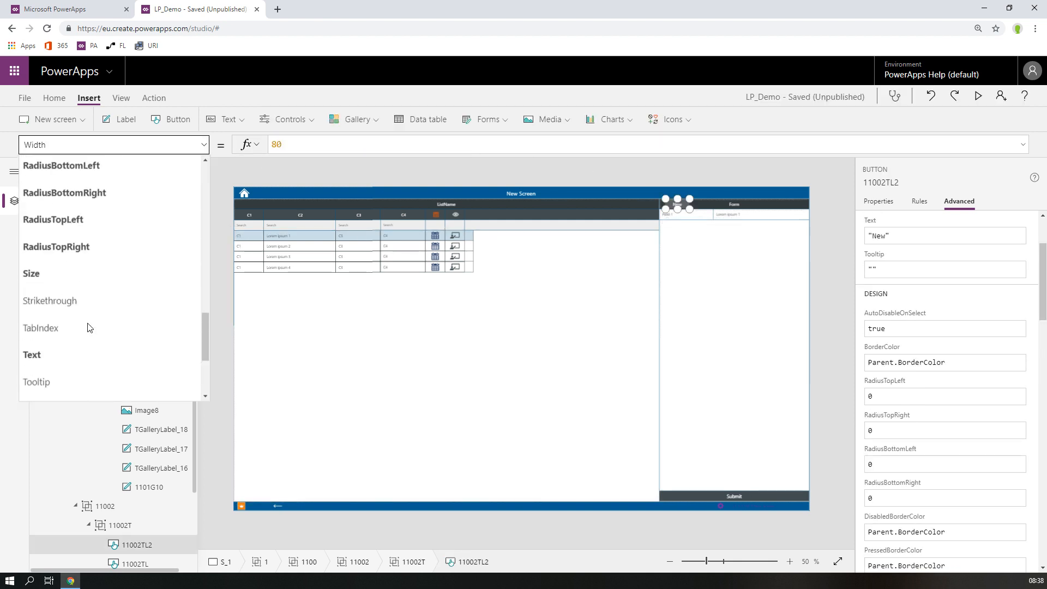
scroll(74, 263, up, 3)
scroll(77, 218, up, 3)
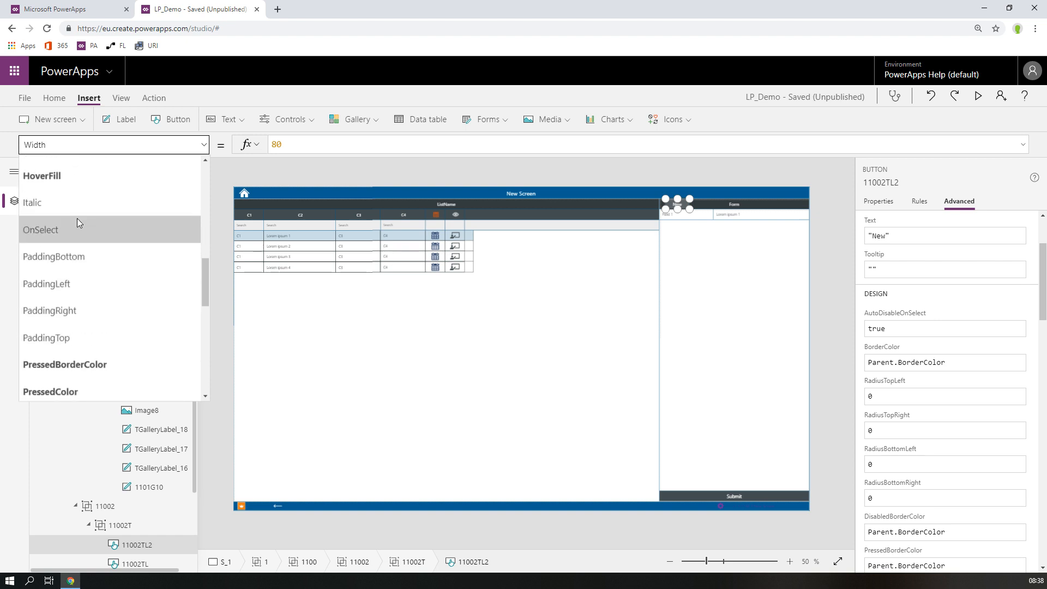
click(67, 229)
double_click(332, 145)
key(ctrl+v)
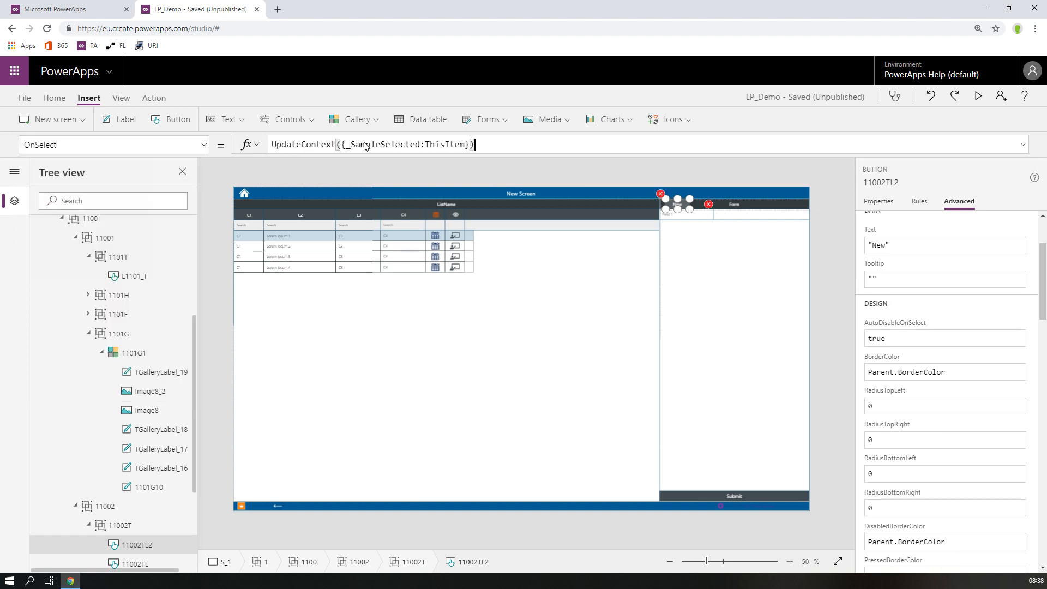
- Replace ThisItem with Blank() in the New button's OnSelect formula
double_click(442, 145)
text(Blank)
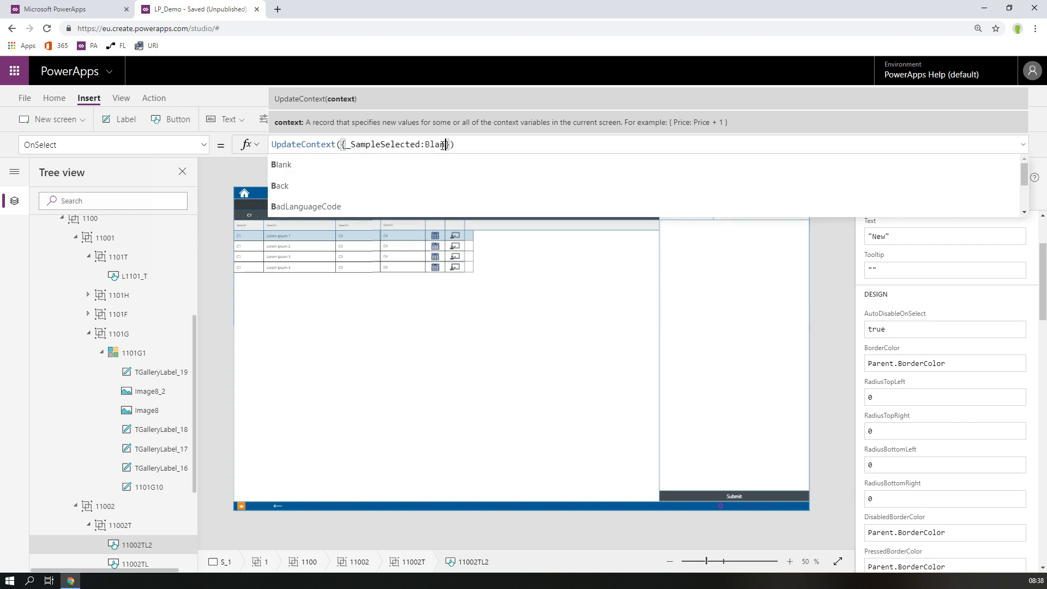
key(Tab)
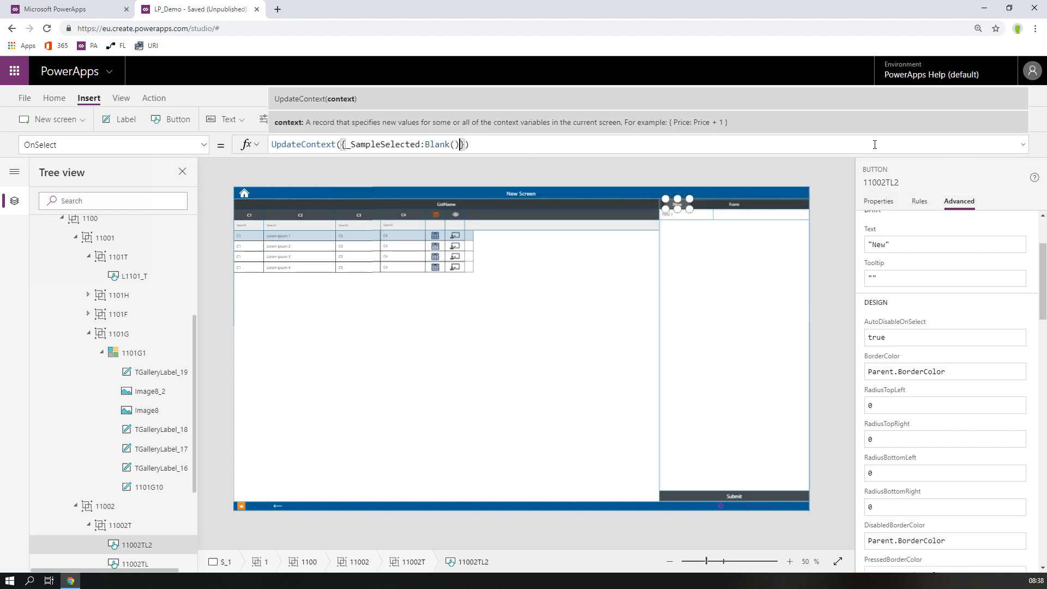
- Preview the app and test the form by alternating between the third gallery row and the New button
key(F5)
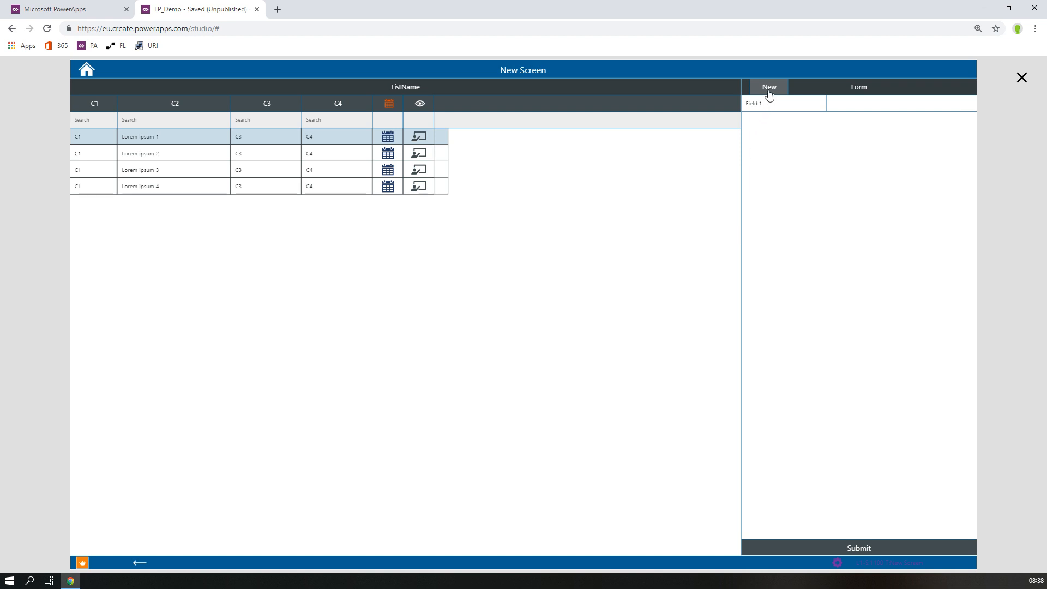
click(336, 169)
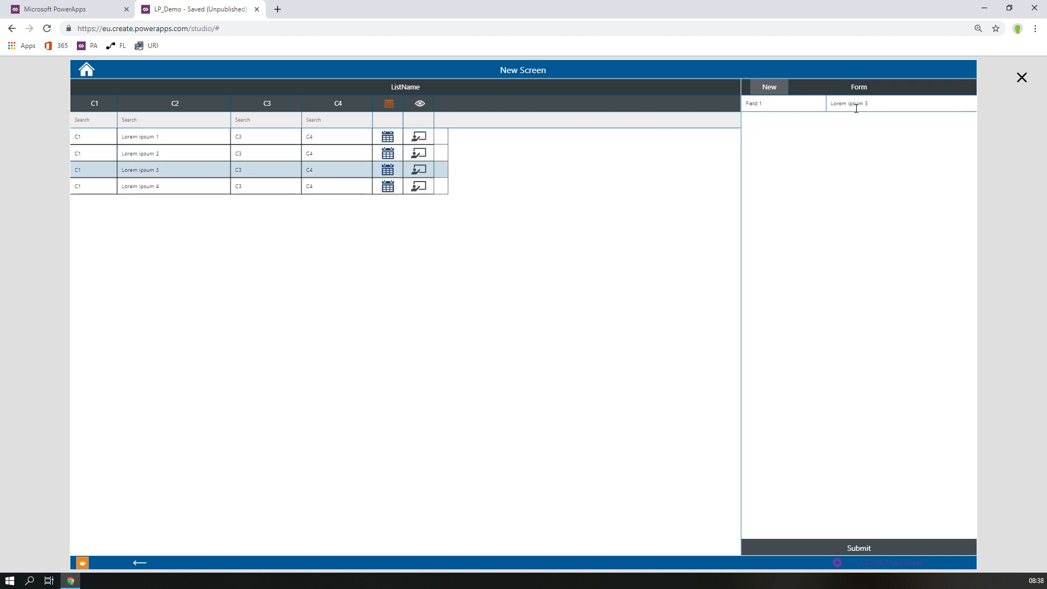
click(772, 88)
click(321, 173)
click(1020, 78)
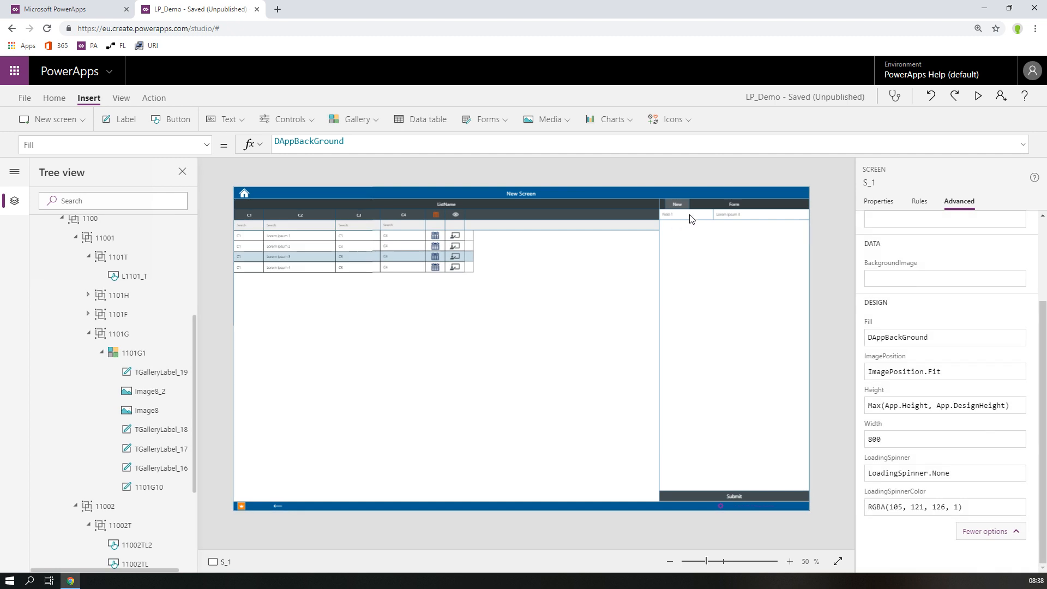
- Set the Visible property of the New button 11002TL2 to the _SampleSelected variable
click(677, 204)
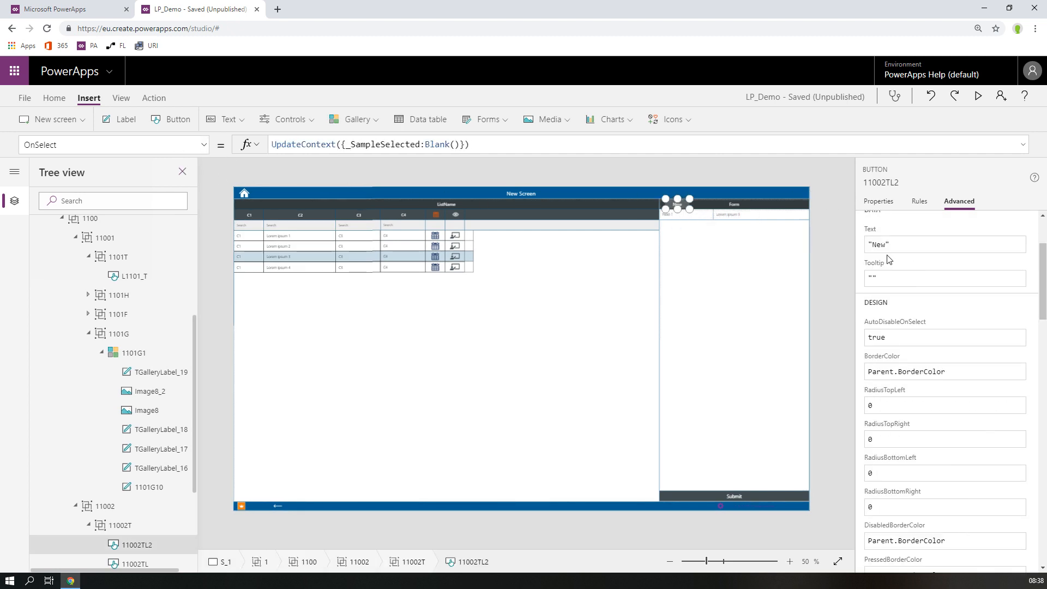
click(163, 144)
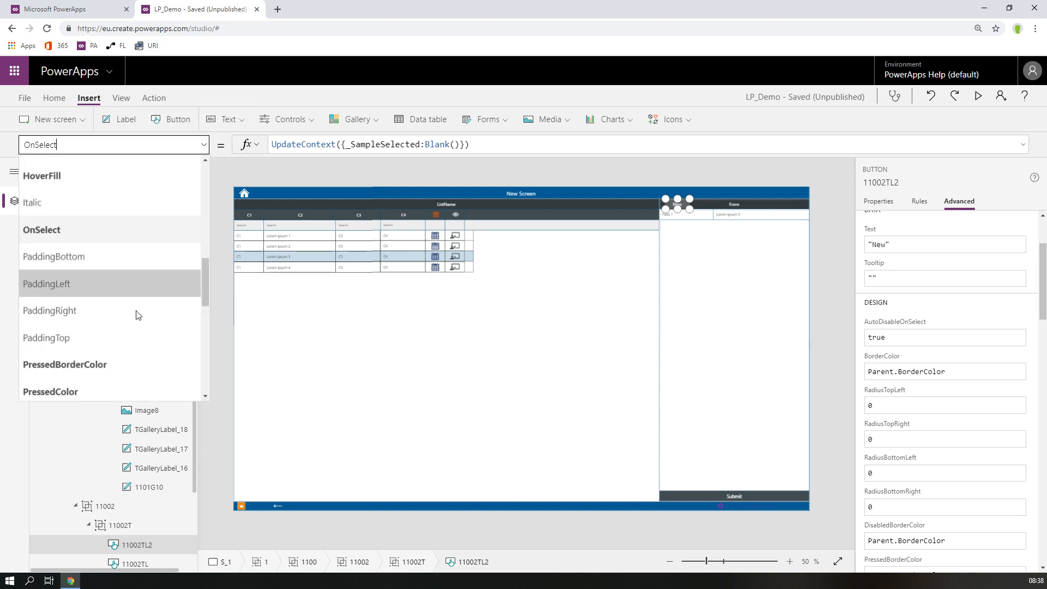
scroll(126, 361, down, 6)
scroll(59, 334, down, 3)
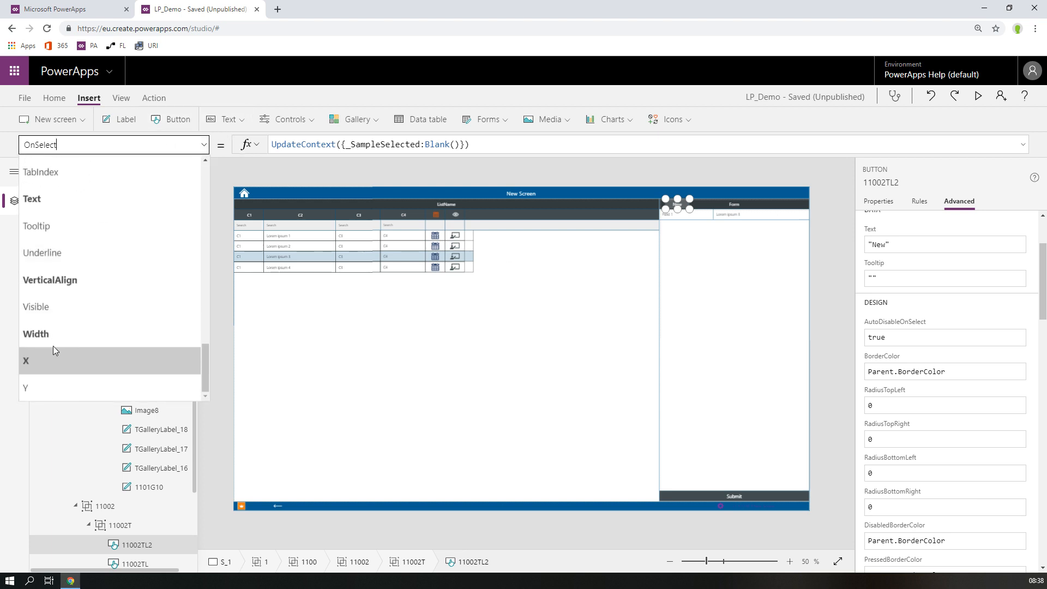
click(40, 307)
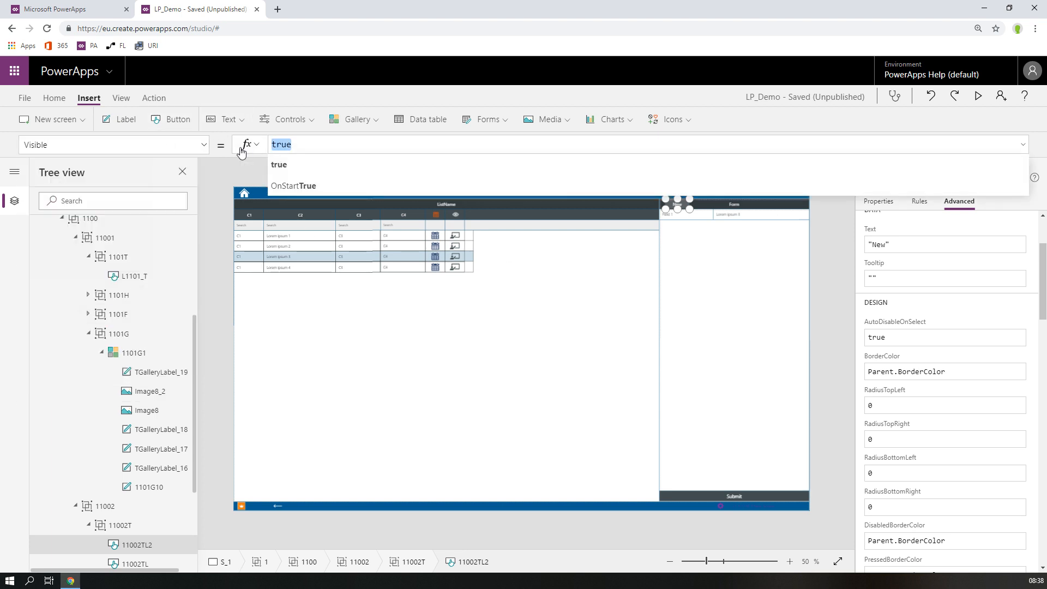
text(_Sam)
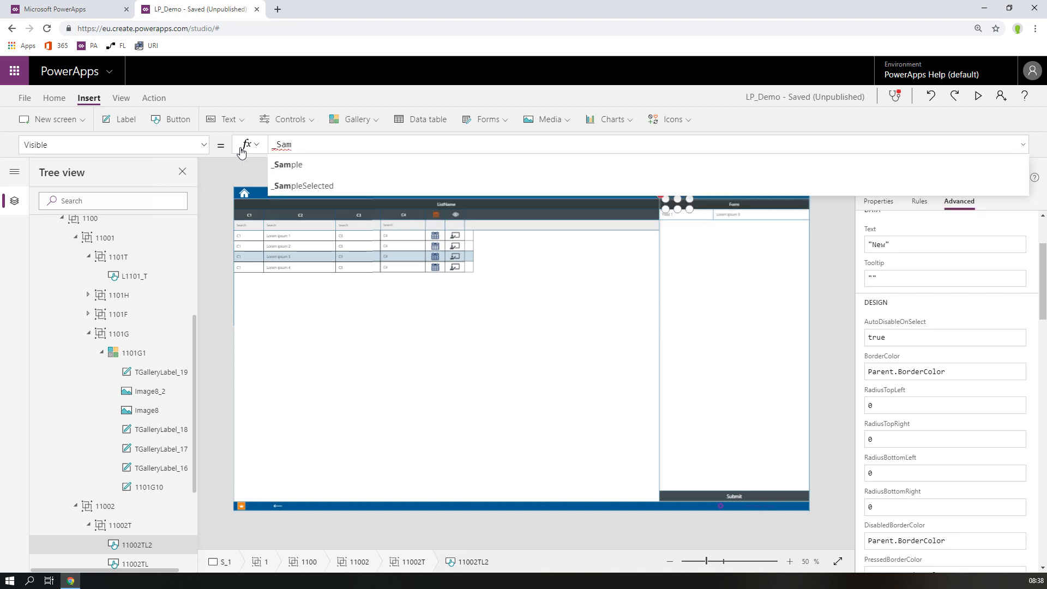
key(Down)
key(Tab)
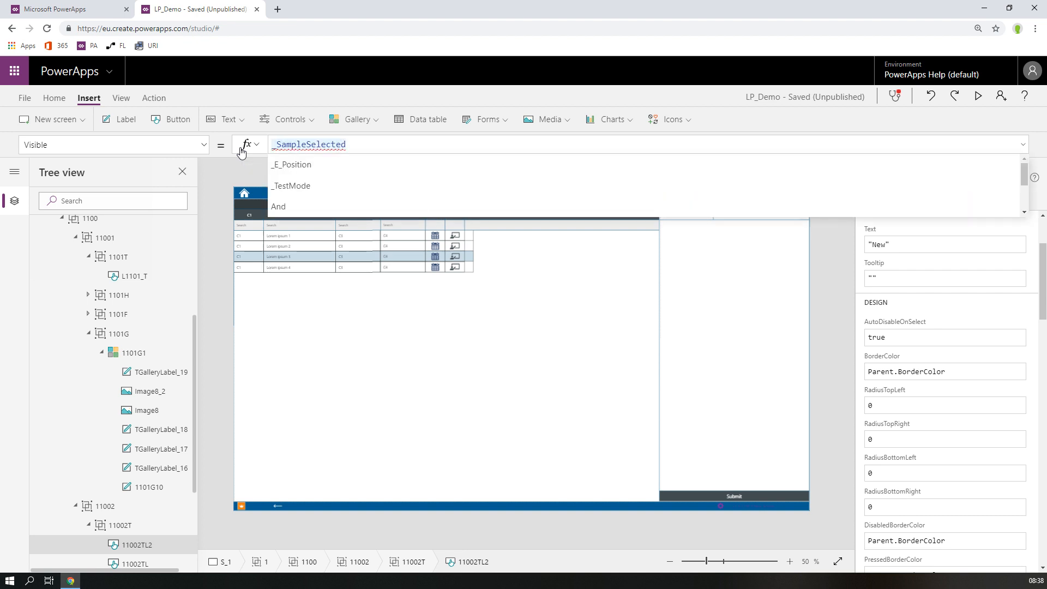
- Wrap the variable in the New button's Visible formula so it reads !IsBlank(_SampleSelected)
text(IsBln)
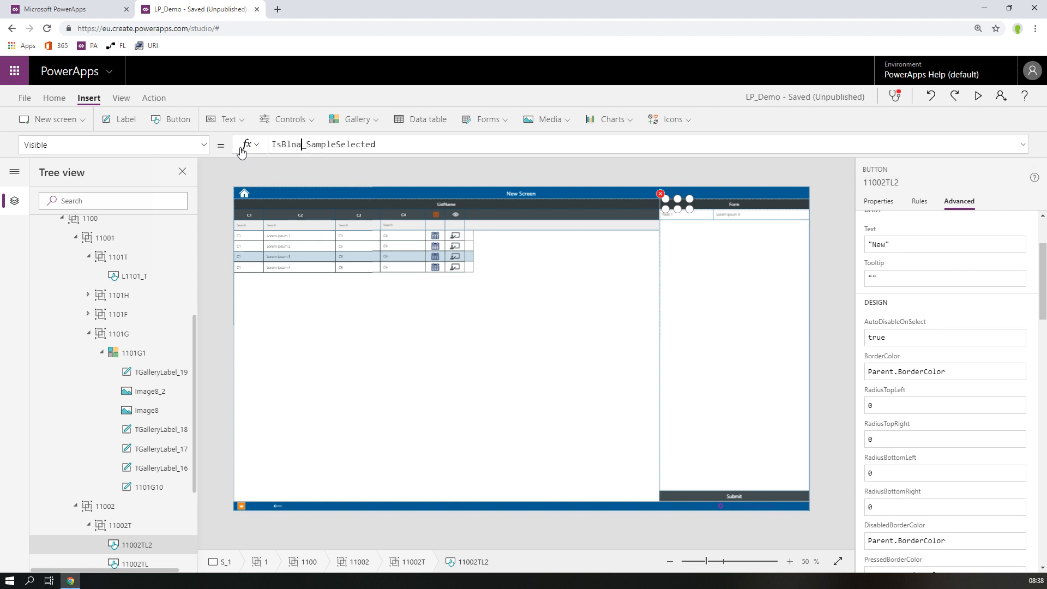
key(BackSpace)
text(ank()
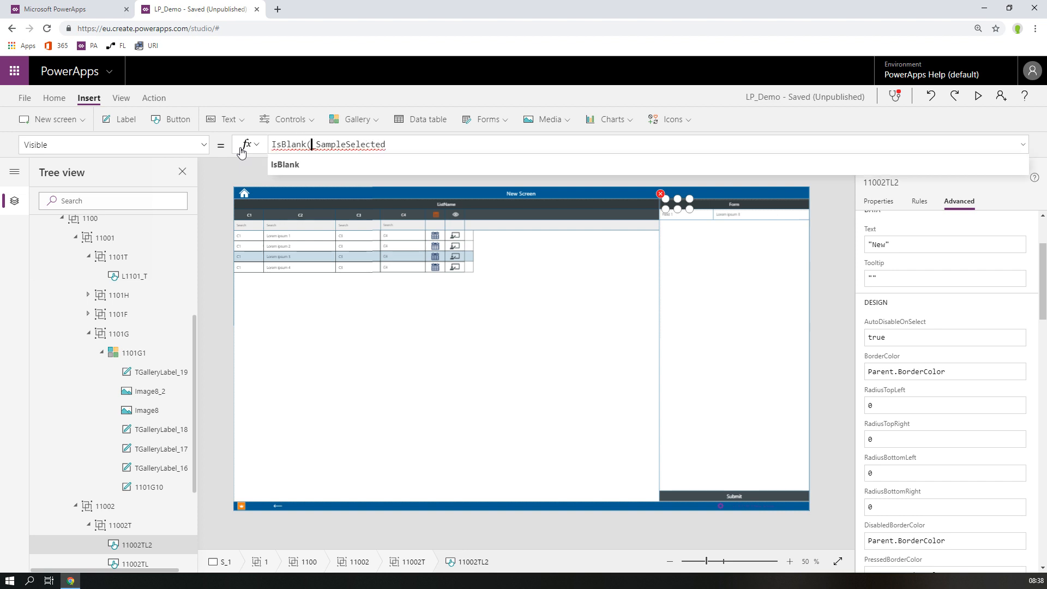
key(End)
text())
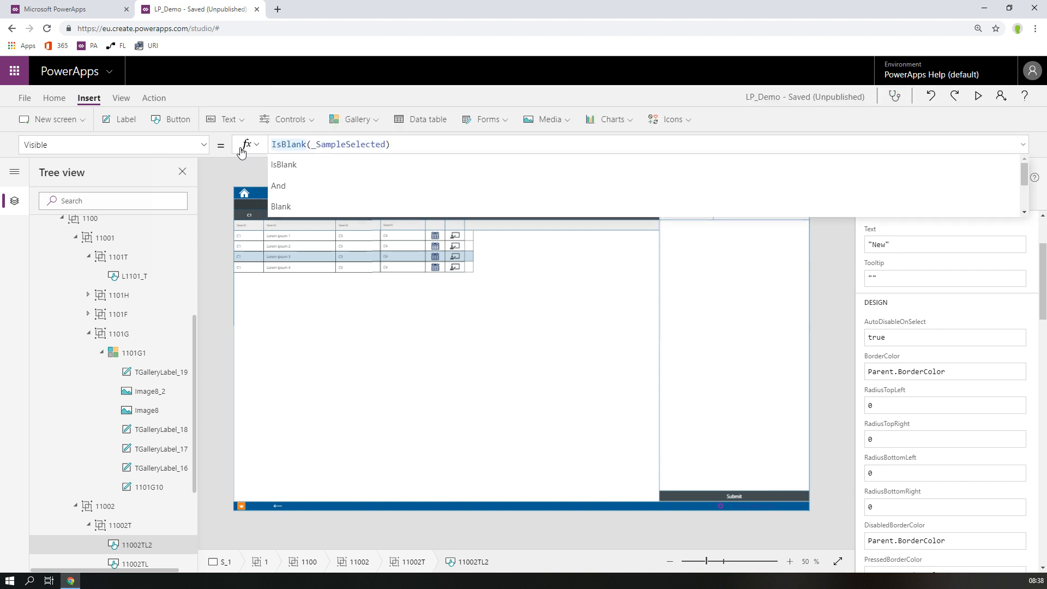
text(!)
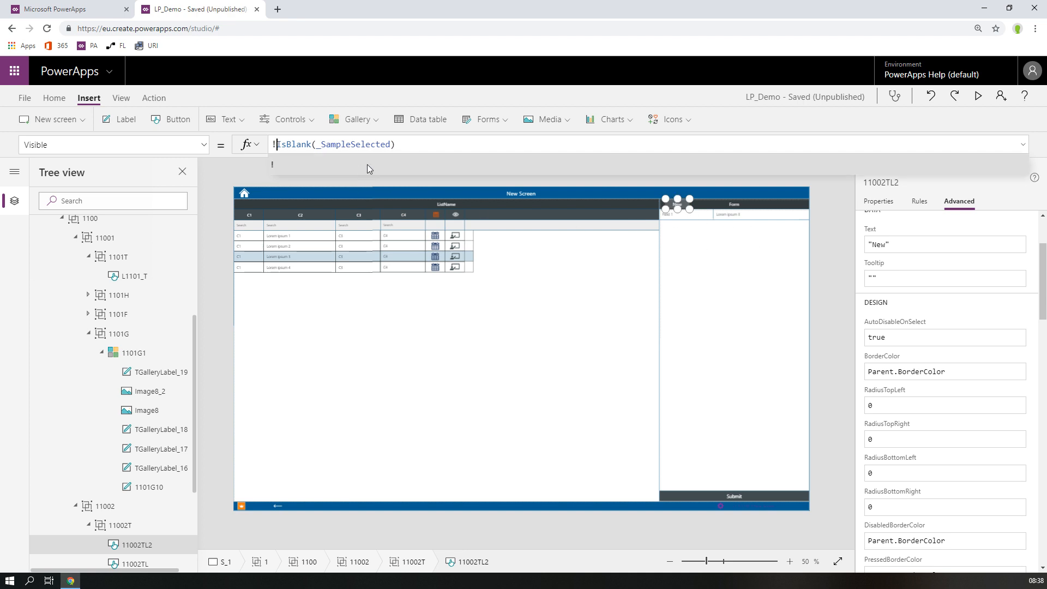
- Copy _SampleSelected and paste it as the condition of an If function placed before "Form" in the Text property of header button 11002TL
double_click(388, 145)
key(ctrl+c)
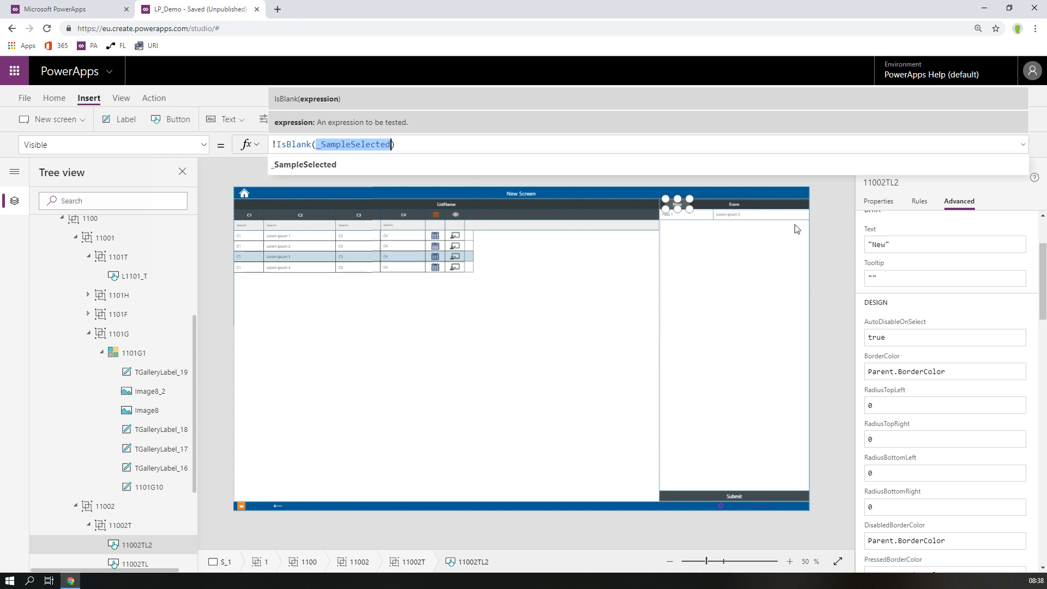
click(760, 206)
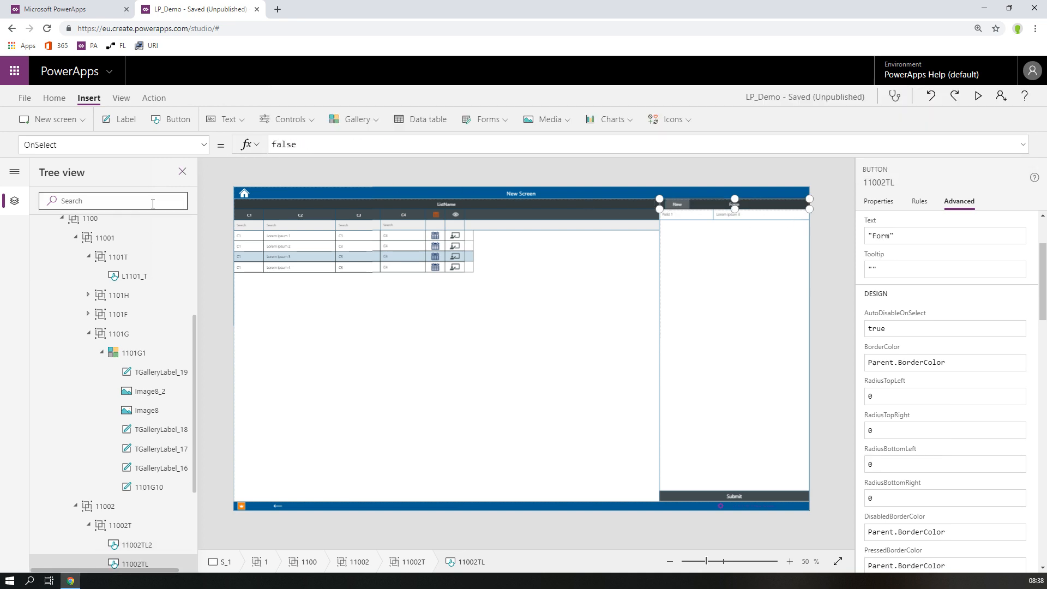
click(873, 224)
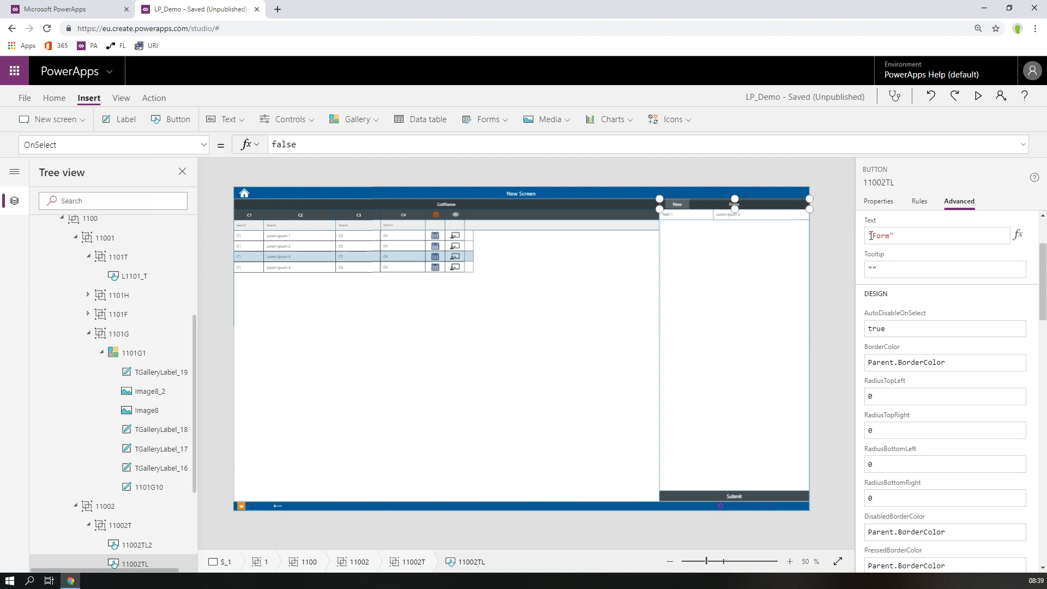
key(Home)
text(If()
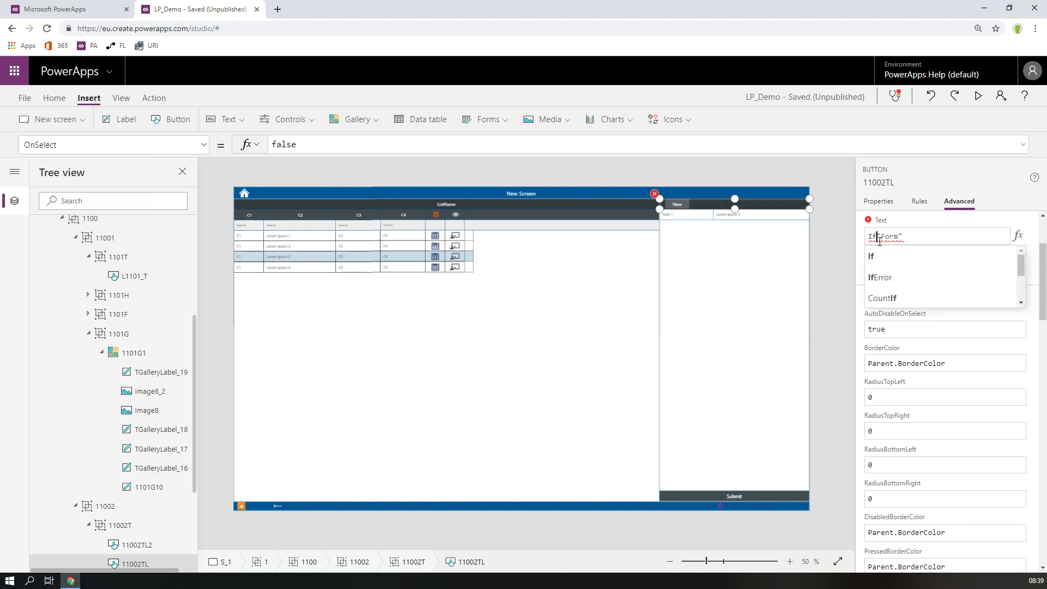
key(ctrl+v)
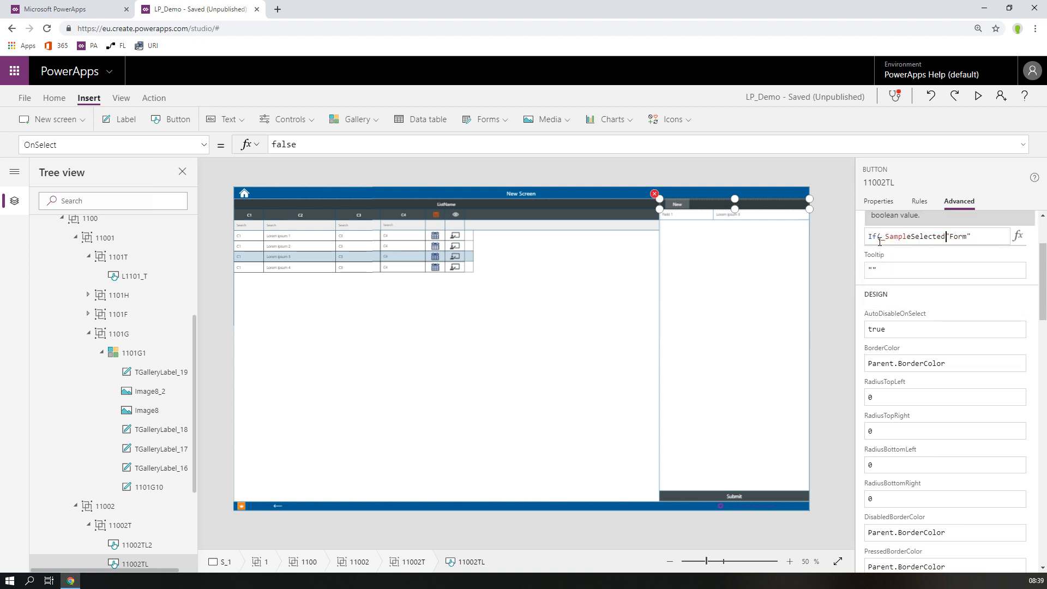
- Make "Existing Form" the true result of the If formula in the header's Text property
text(,")
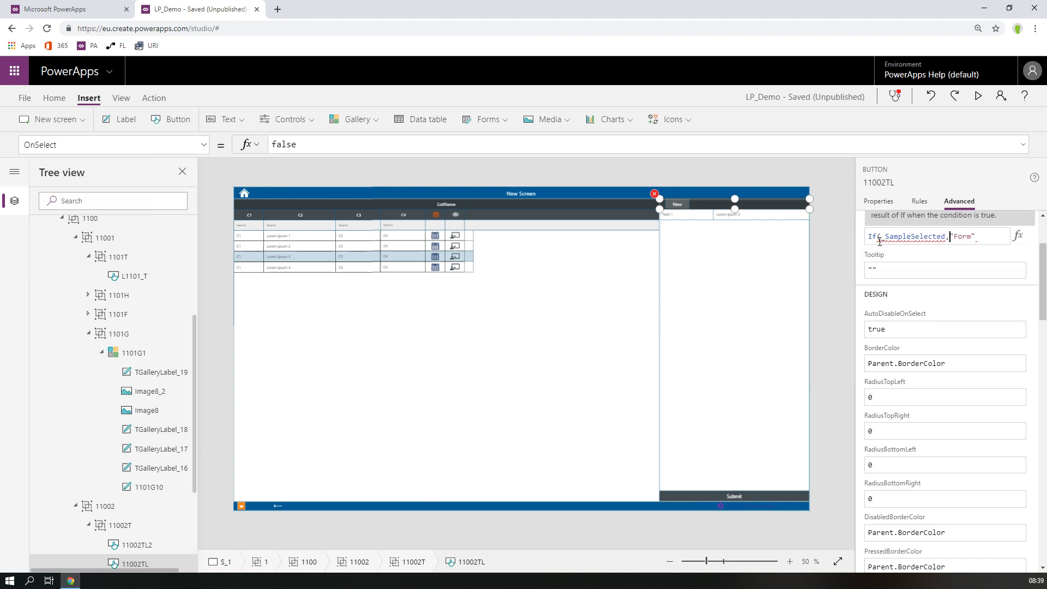
text( Existing)
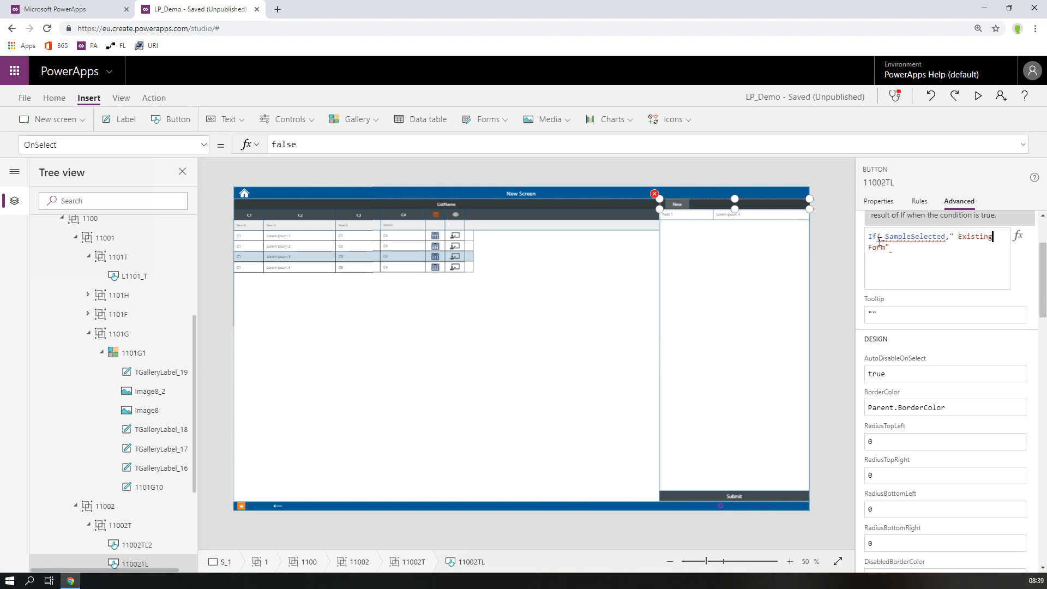
key(Left)
key(Left)
key(BackSpace)
- Duplicate "Existing Form" as the formula's false result, change the copy to "New Form" and close the If function
drag(886, 247, 943, 240)
key(ctrl+c)
click(905, 248)
key(ctrl+v)
text())
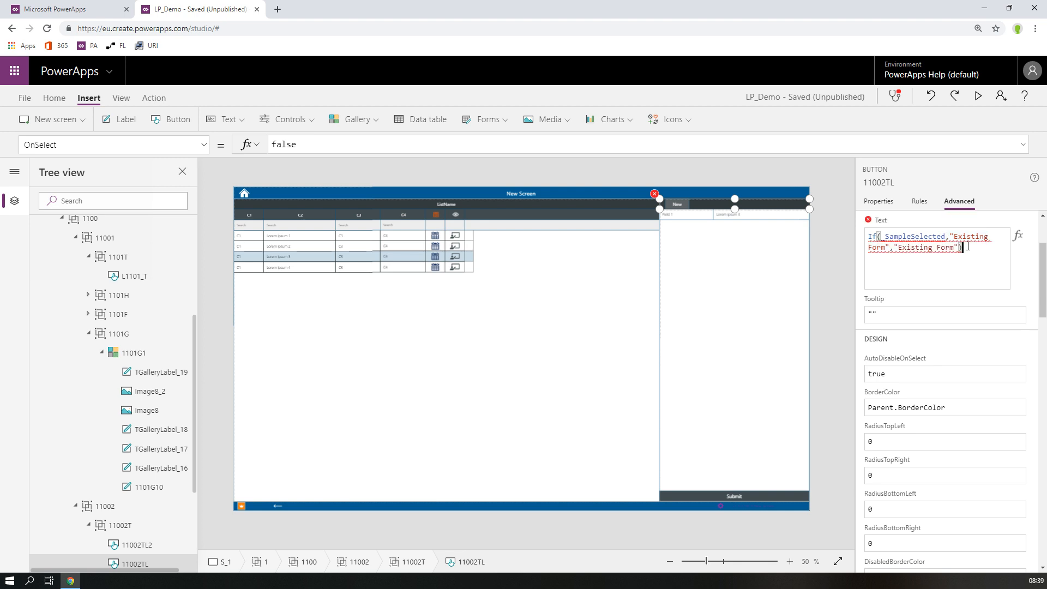
double_click(916, 248)
text(New)
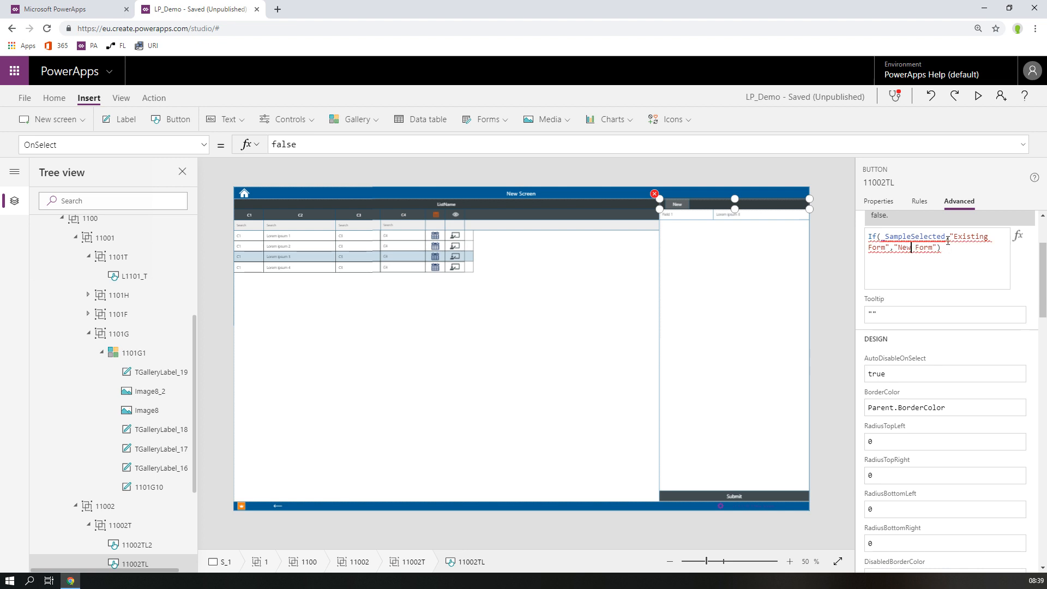
- Wrap the If condition in the header's Text formula as IsBlank(_SampleSelected)
click(886, 259)
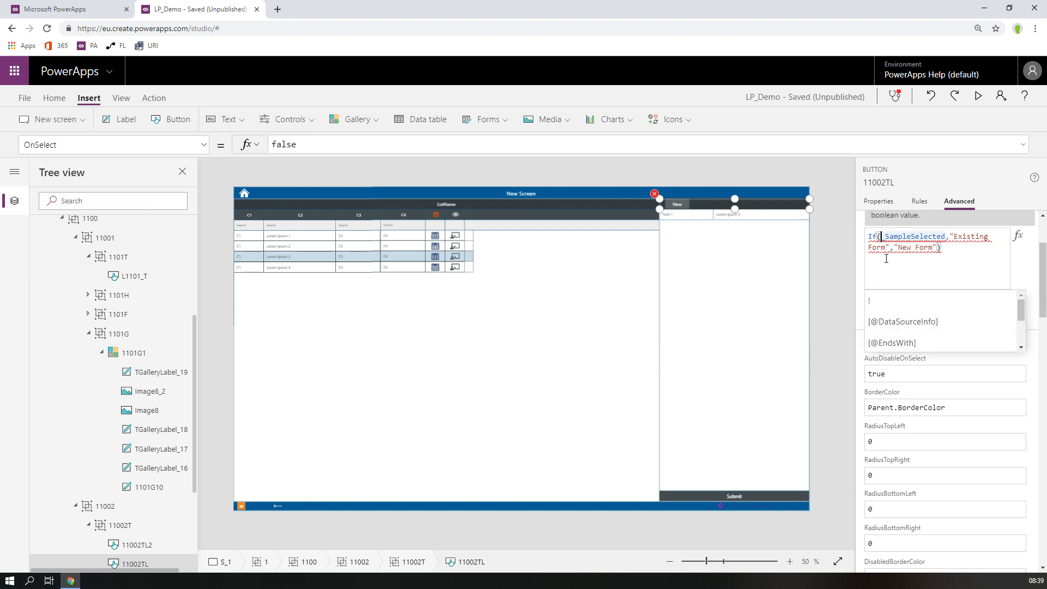
text(IsBlank()
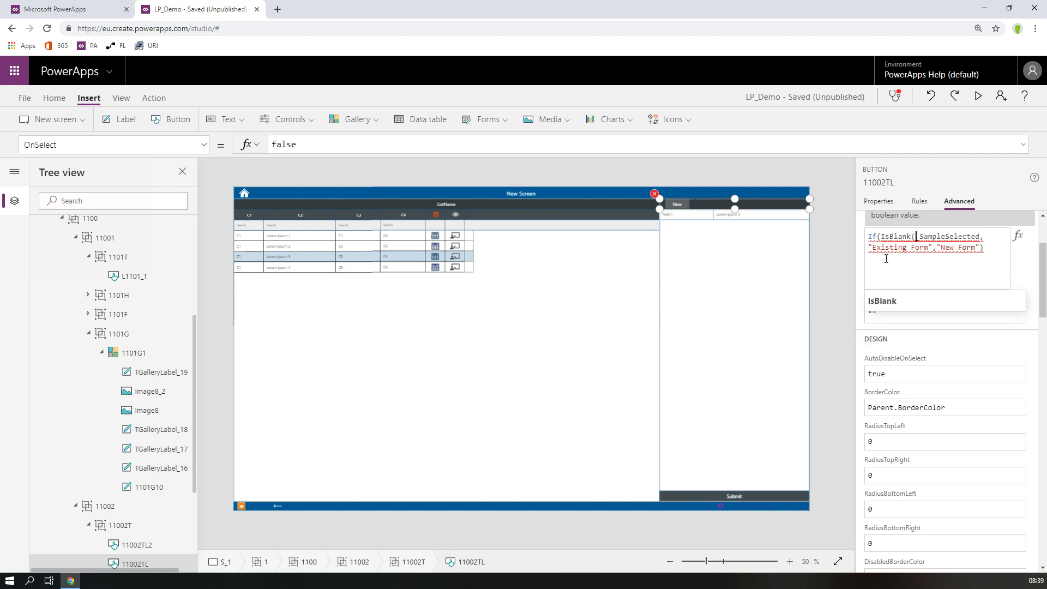
click(982, 236)
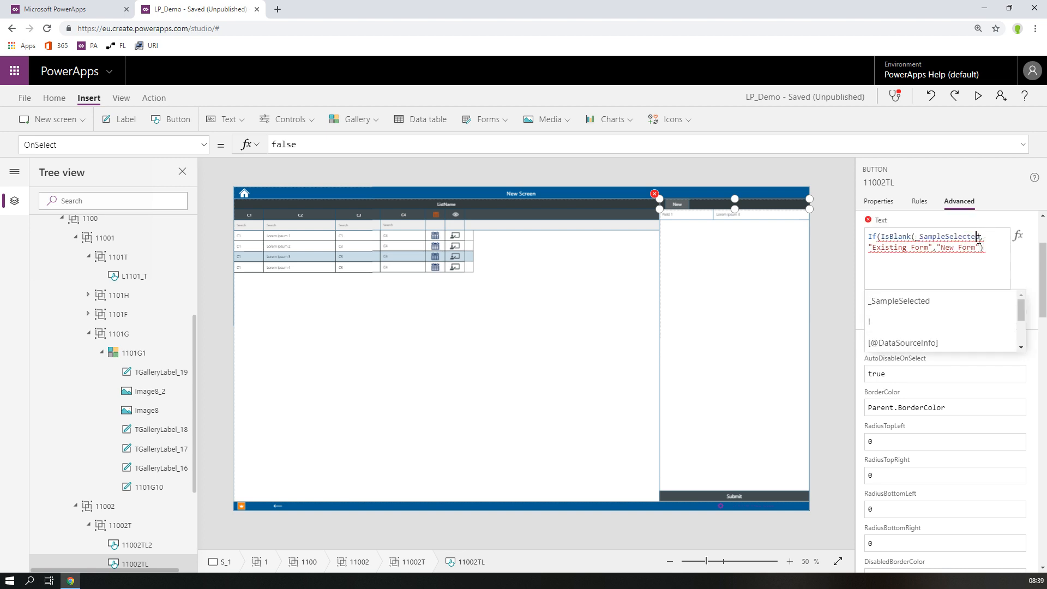
text())
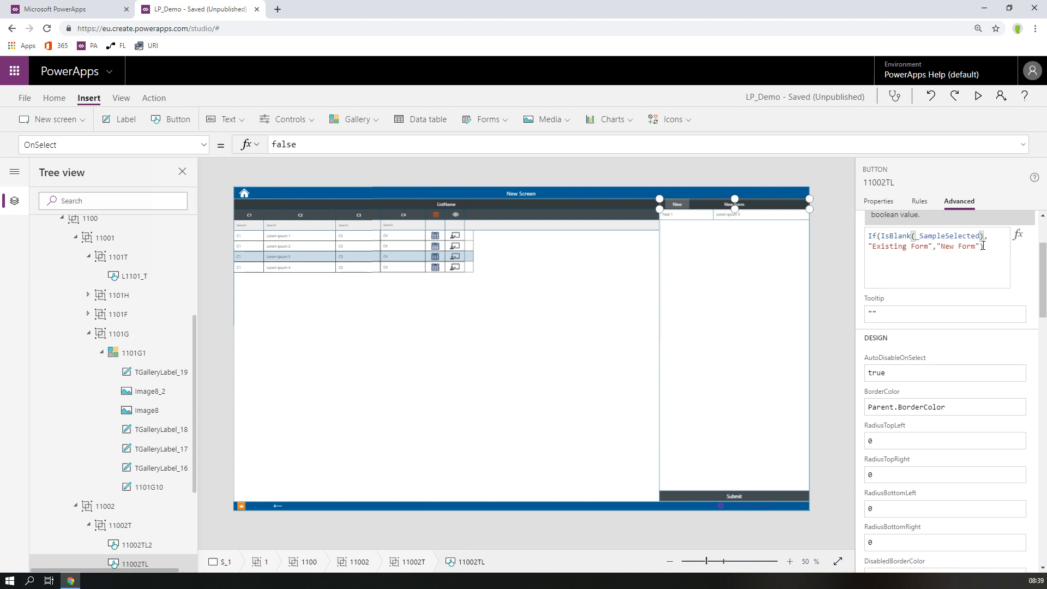
text())
- Swap the two results in the header's Text formula so it reads If(IsBlank(_SampleSelected),"New Form","Existing Form")
drag(980, 246, 933, 248)
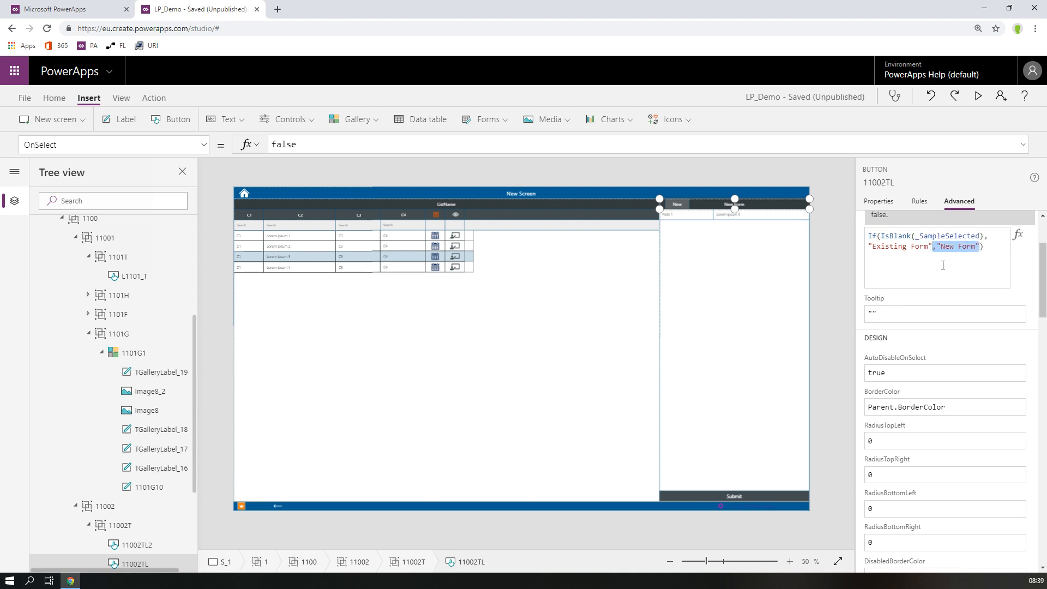
key(BackSpace)
key(ctrl+z)
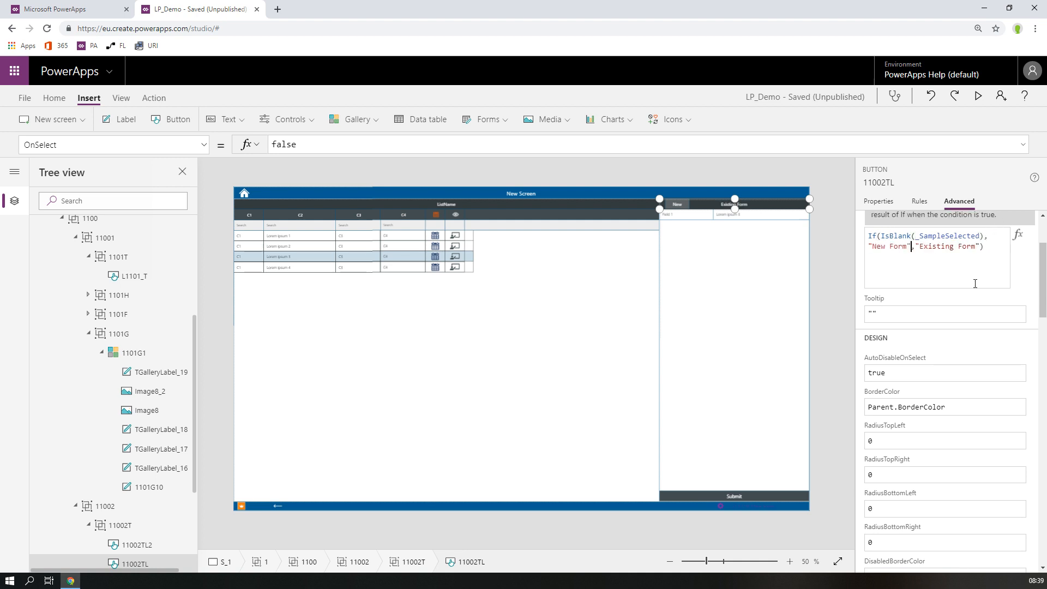
- Preview the app, select the gallery rows one after another to check the form header, and finish by starting a new form
click(978, 96)
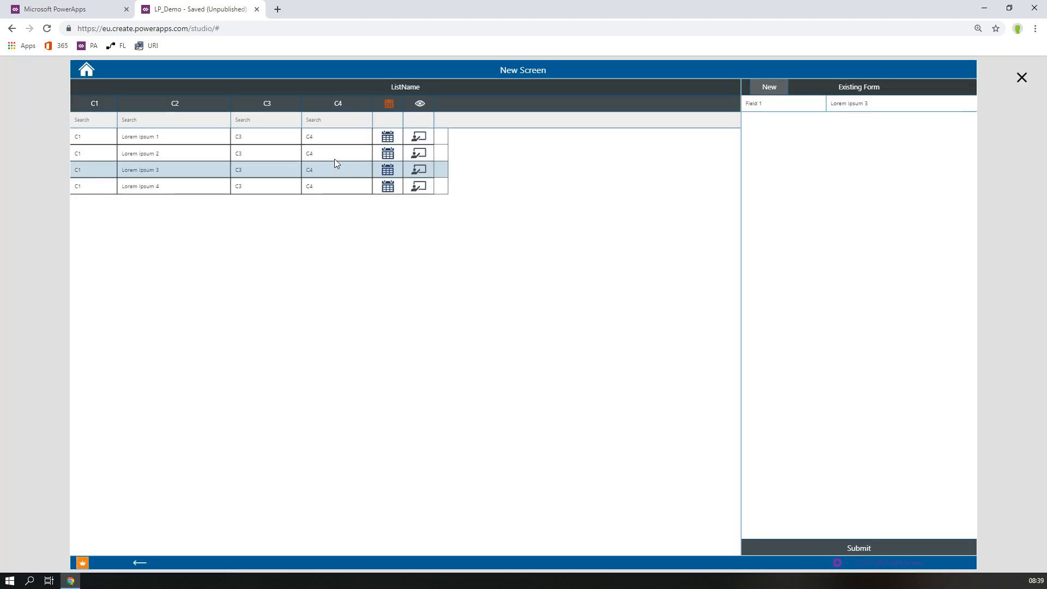
click(293, 159)
click(297, 186)
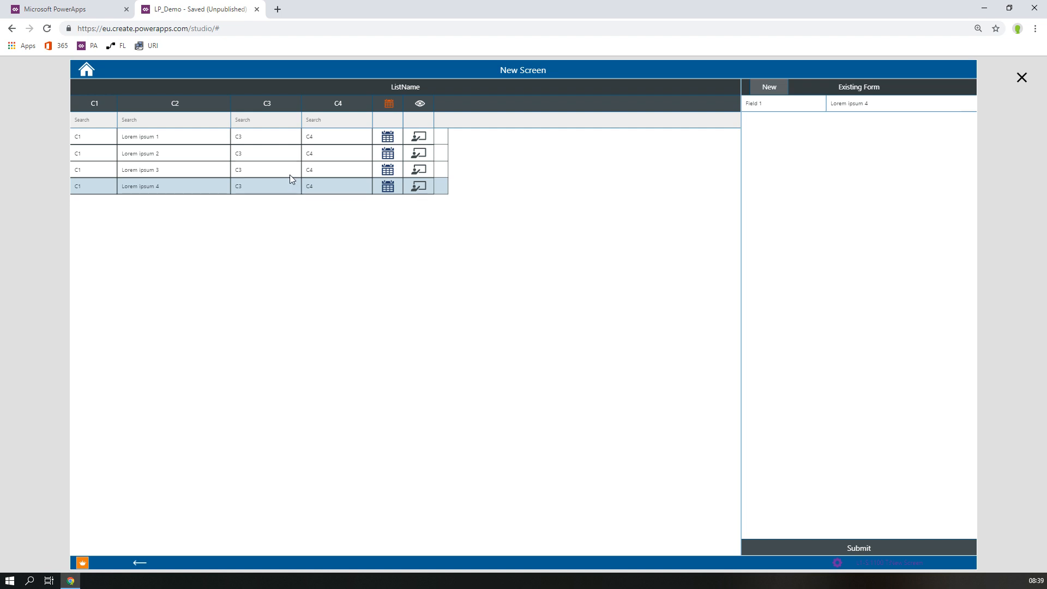
click(289, 175)
click(288, 155)
click(290, 139)
click(294, 157)
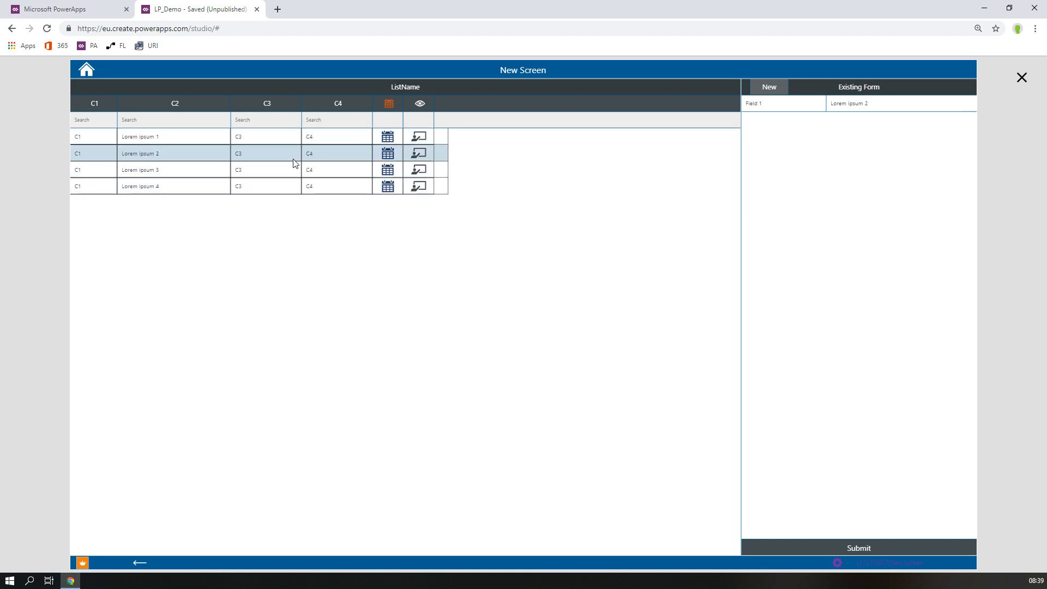
click(296, 170)
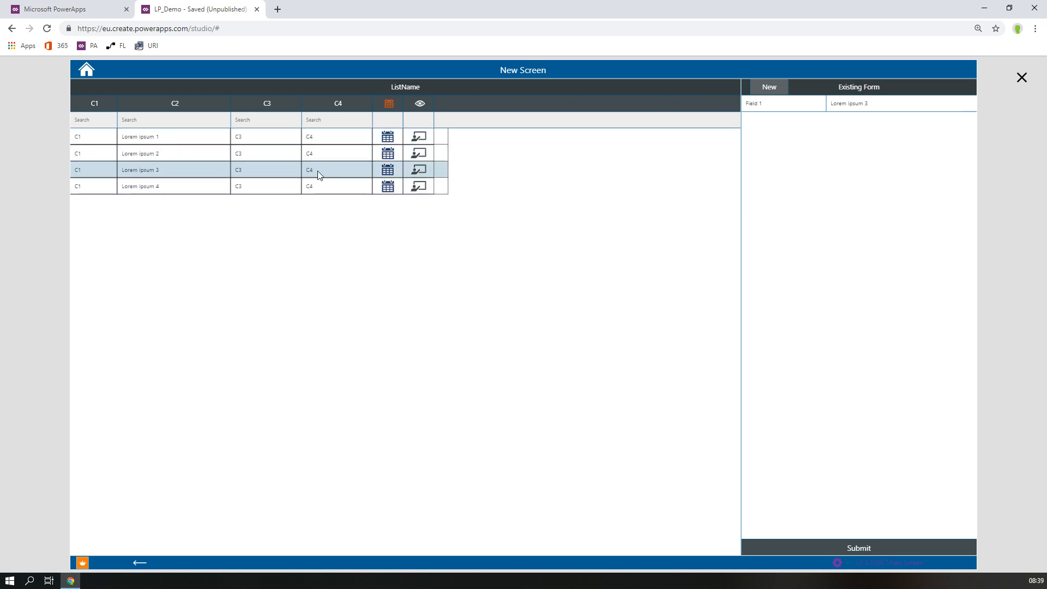
click(770, 89)
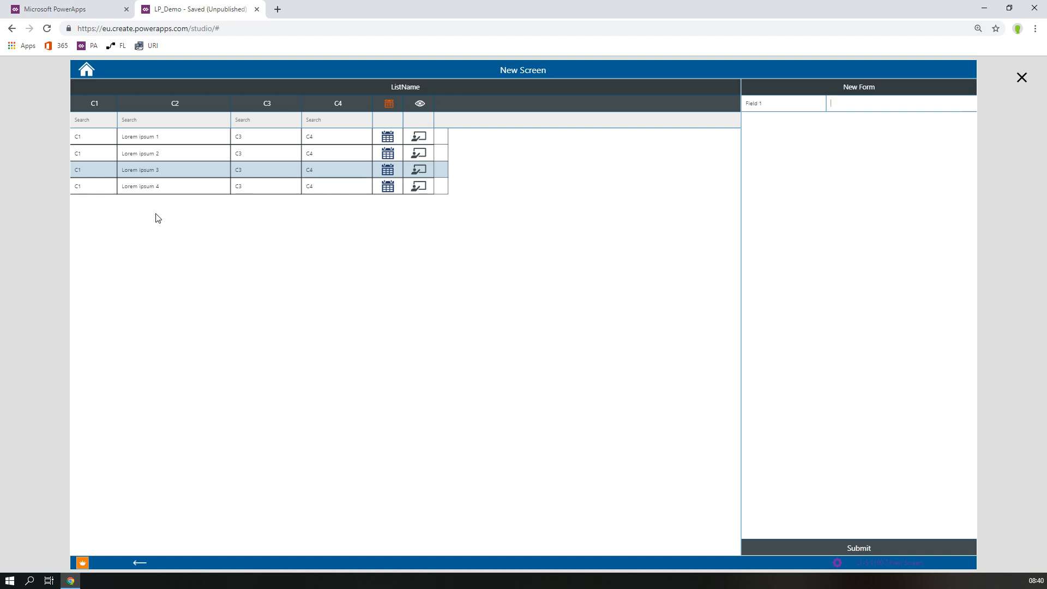
- Test the form again by stepping through all gallery rows, then alternating between the New button and rows Lorem Ipsum 3 and 4
click(252, 191)
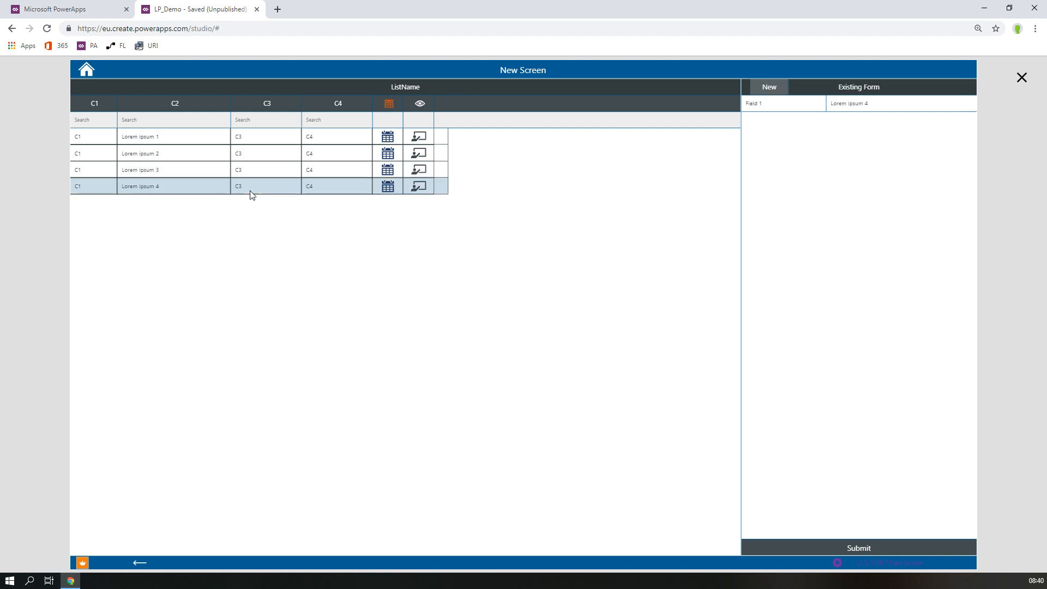
click(270, 168)
click(280, 150)
click(279, 140)
click(280, 154)
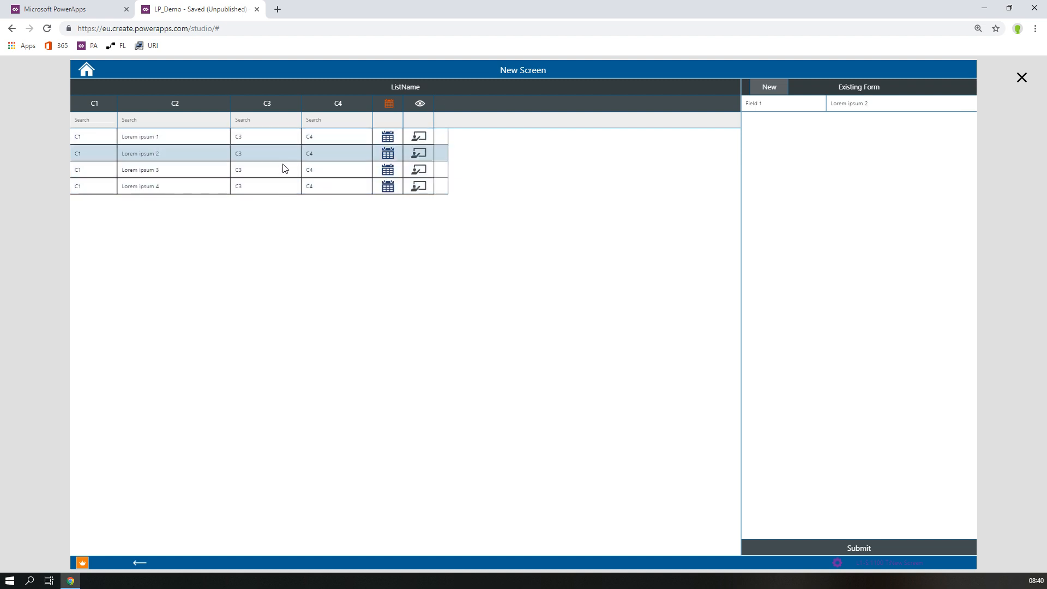
click(284, 173)
click(289, 186)
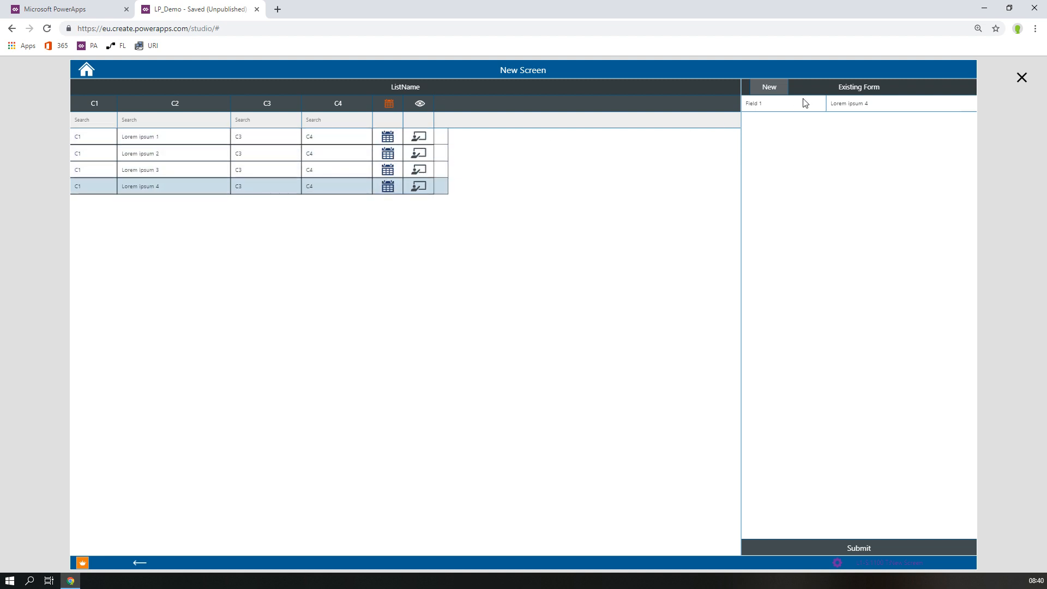
click(772, 89)
click(334, 170)
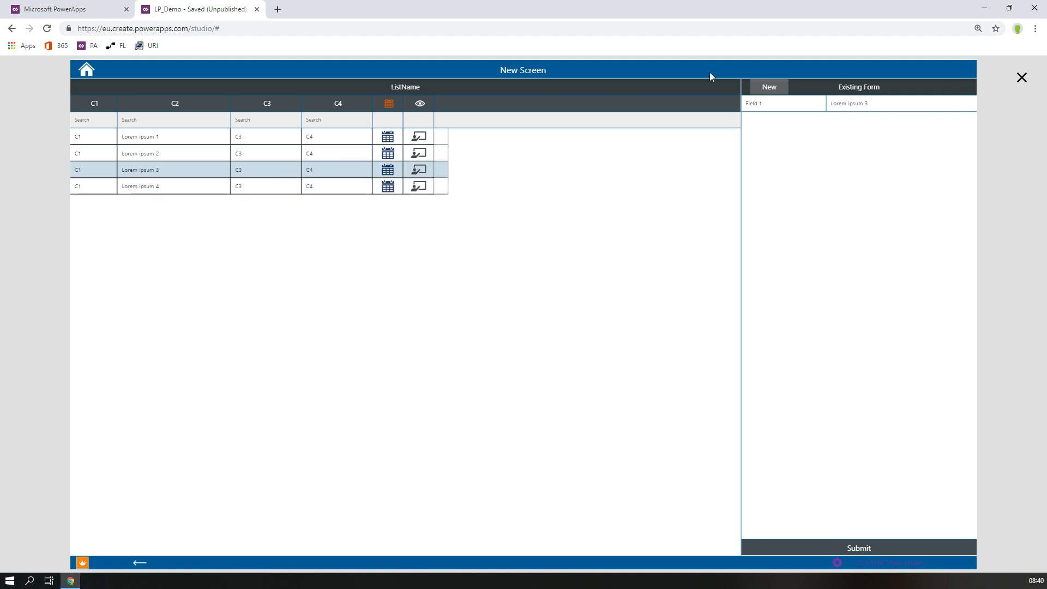
click(773, 90)
click(352, 186)
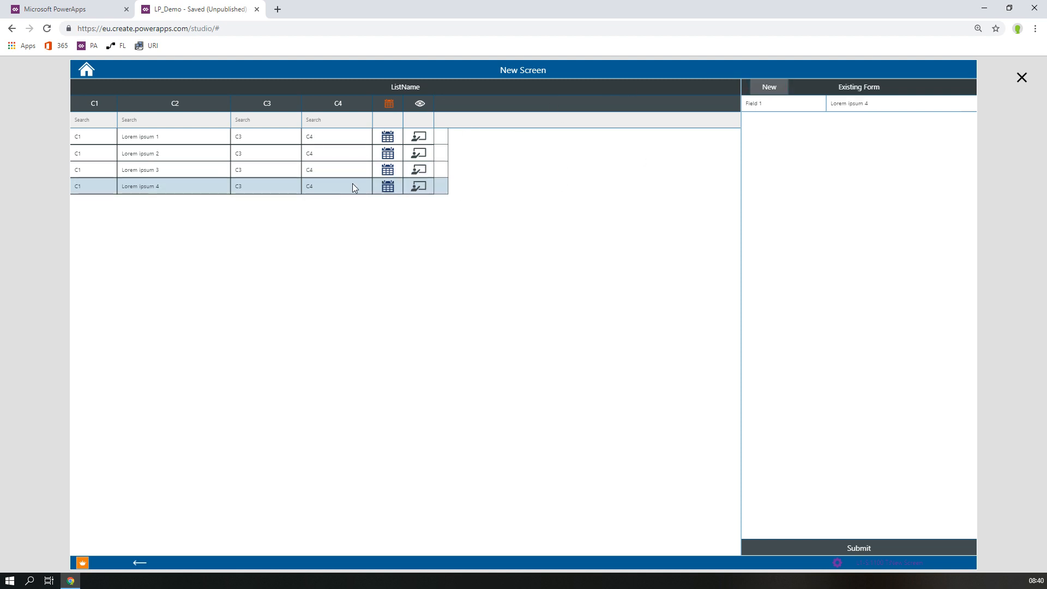
- Replace the "Existing Form" result in the form header's Text formula with _SampleSelected.SampleHeading
click(1021, 78)
click(767, 212)
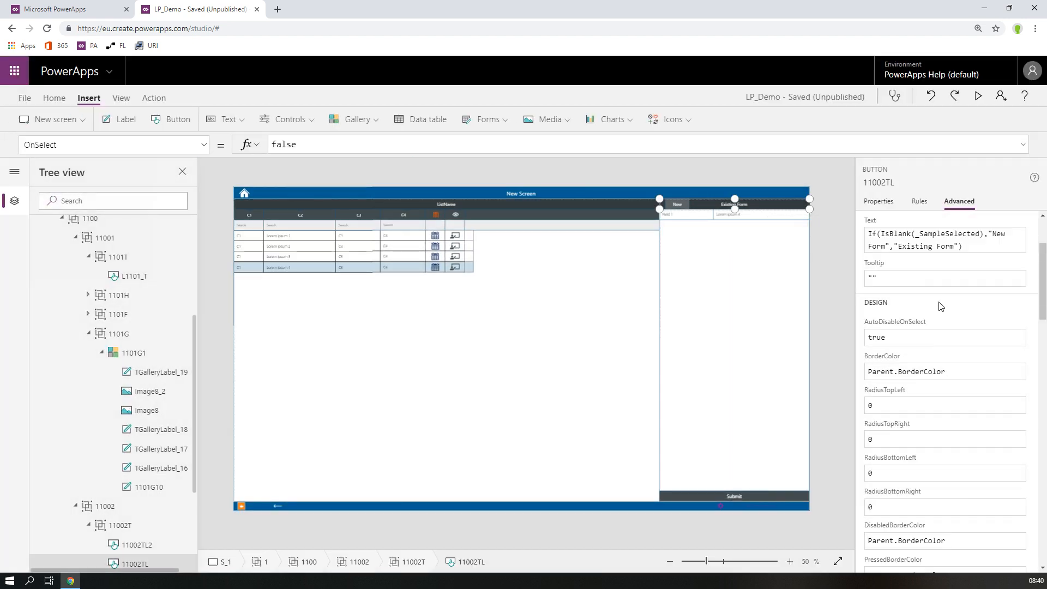
click(974, 247)
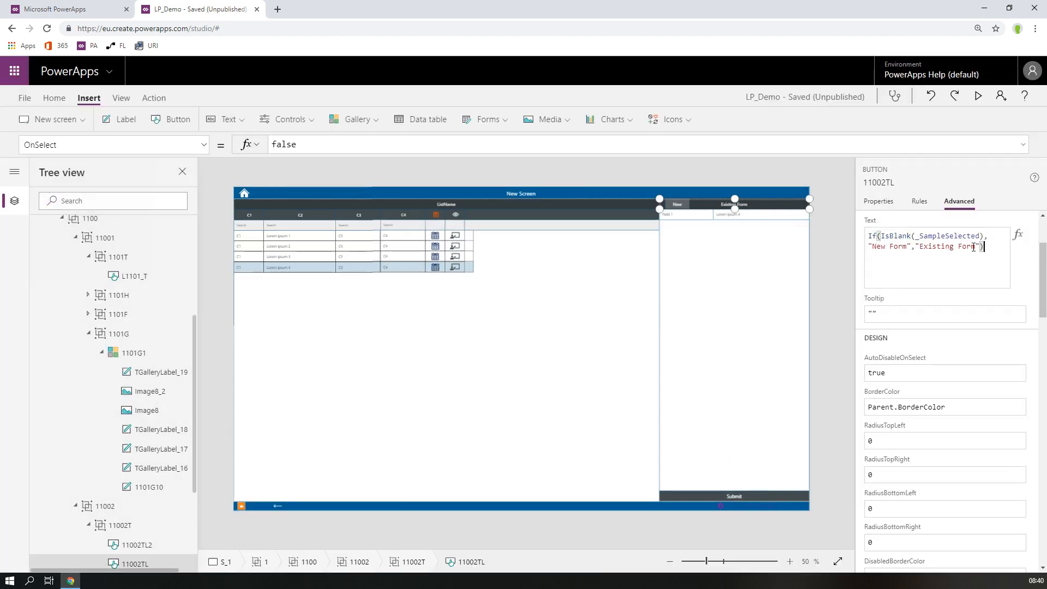
drag(980, 247, 916, 246)
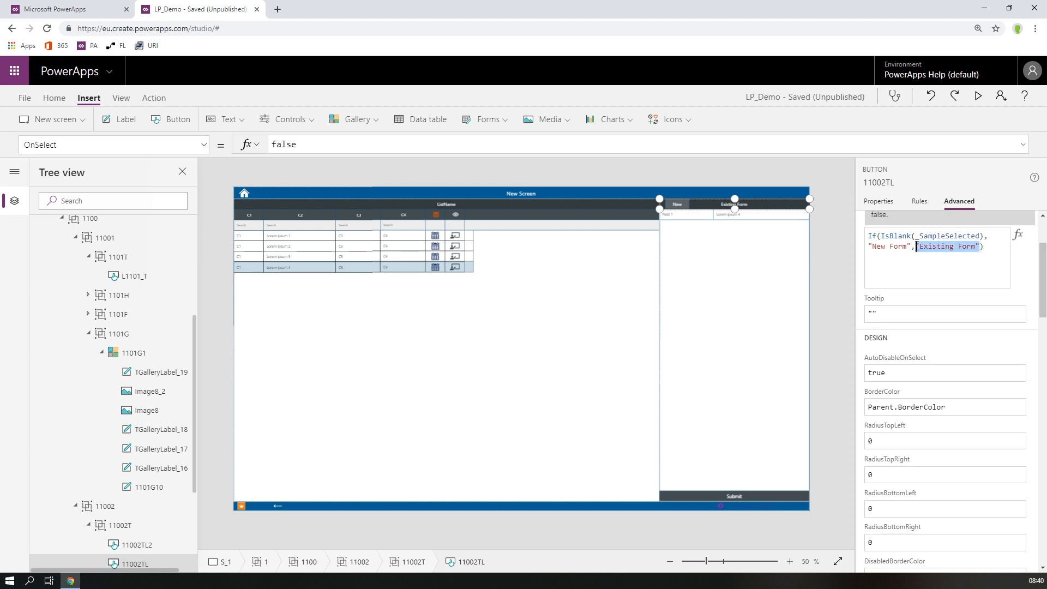
text(_Sam)
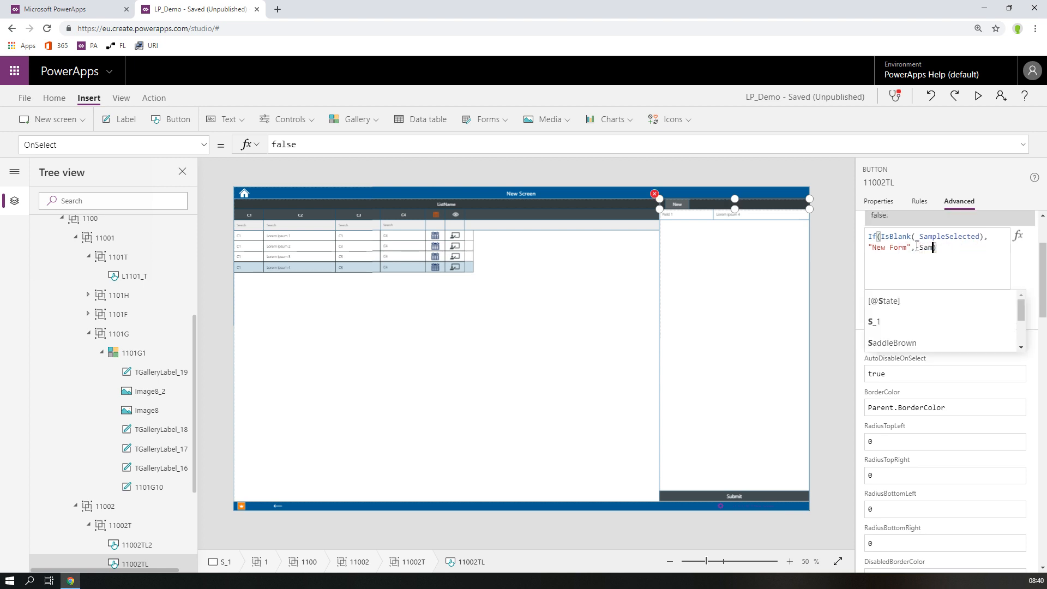
key(Tab)
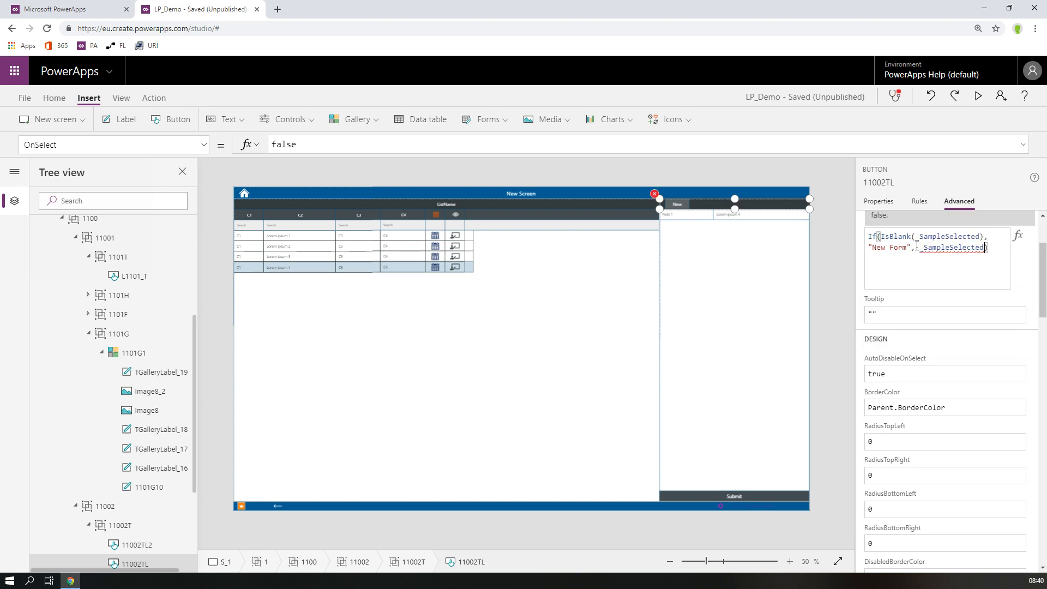
text(.)
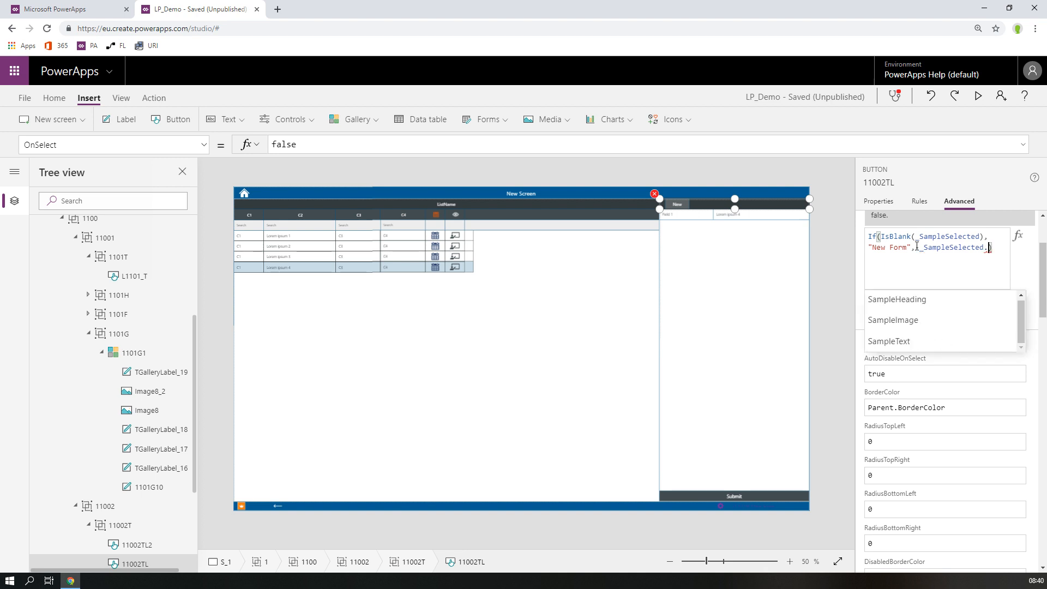
key(Tab)
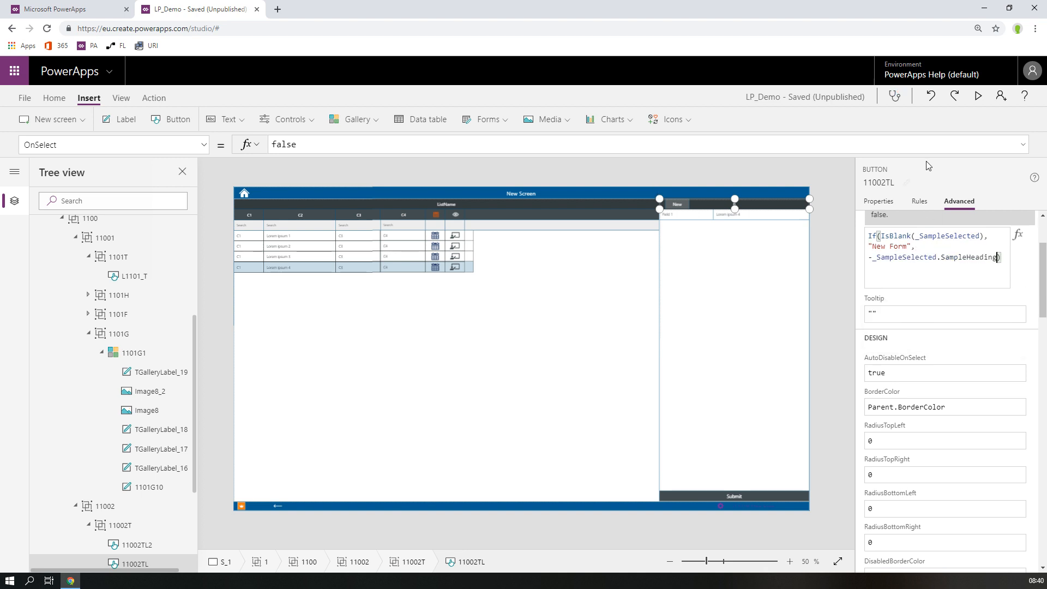
- Preview the app and select the Lorem Ipsum 3 and Lorem Ipsum 2 rows to check the form header
click(977, 96)
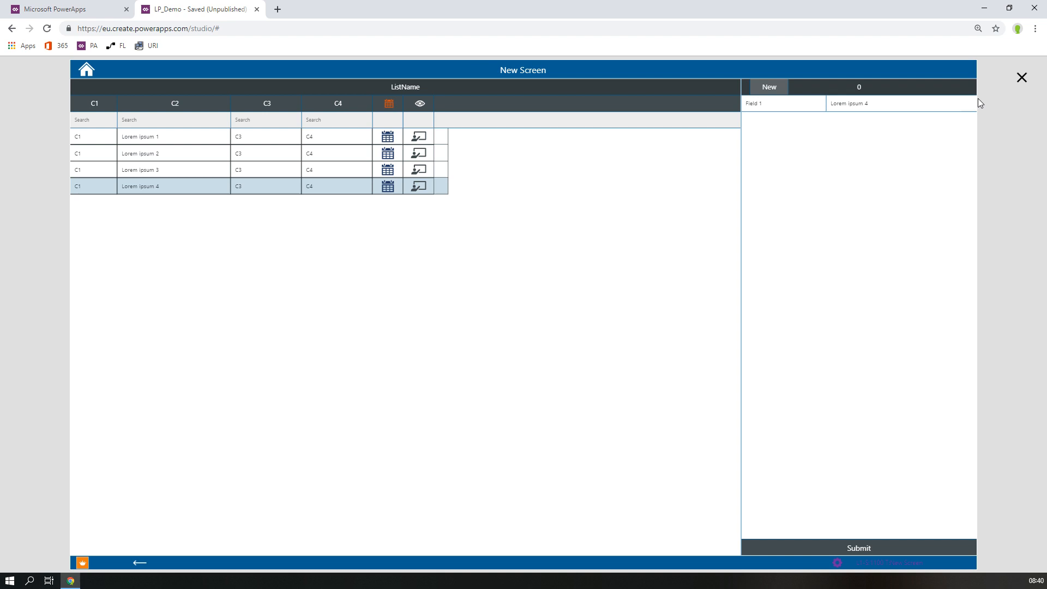
click(245, 166)
click(289, 151)
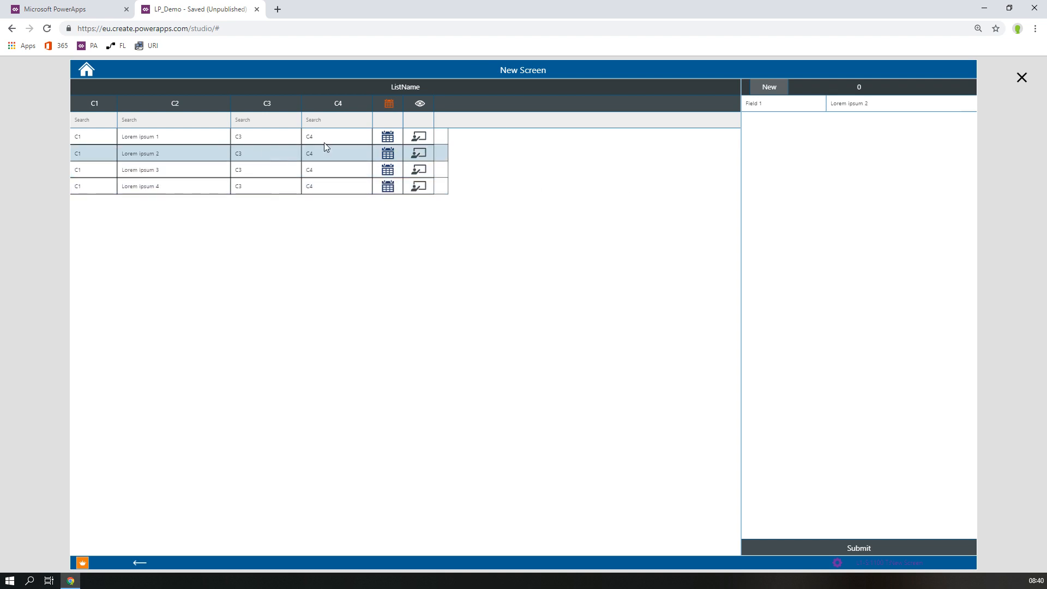
click(1022, 78)
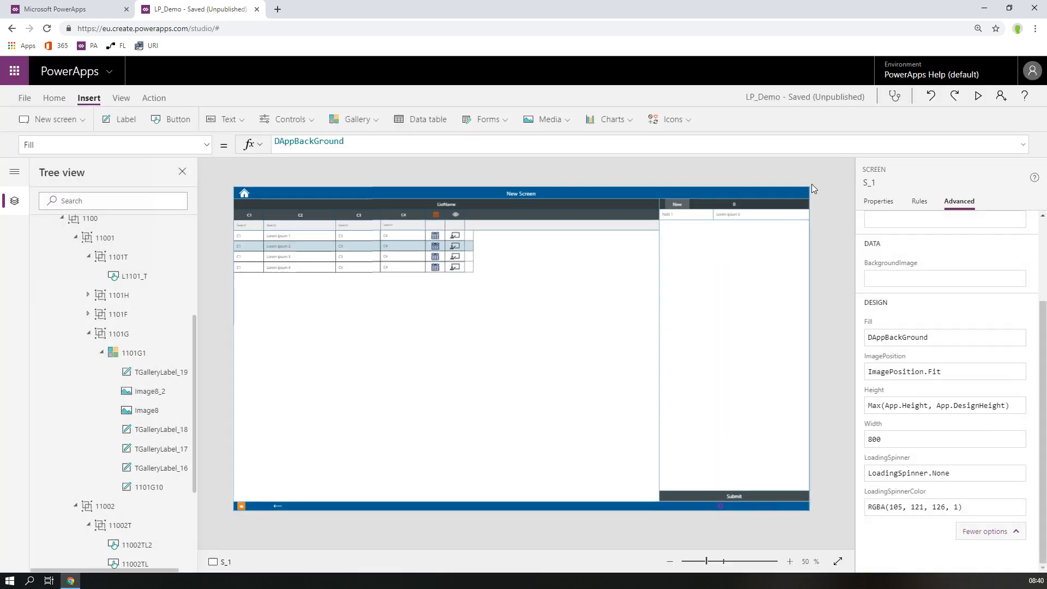
- Remove the stray minus sign before _SampleSelected.SampleHeading in the form header's Text formula
click(741, 211)
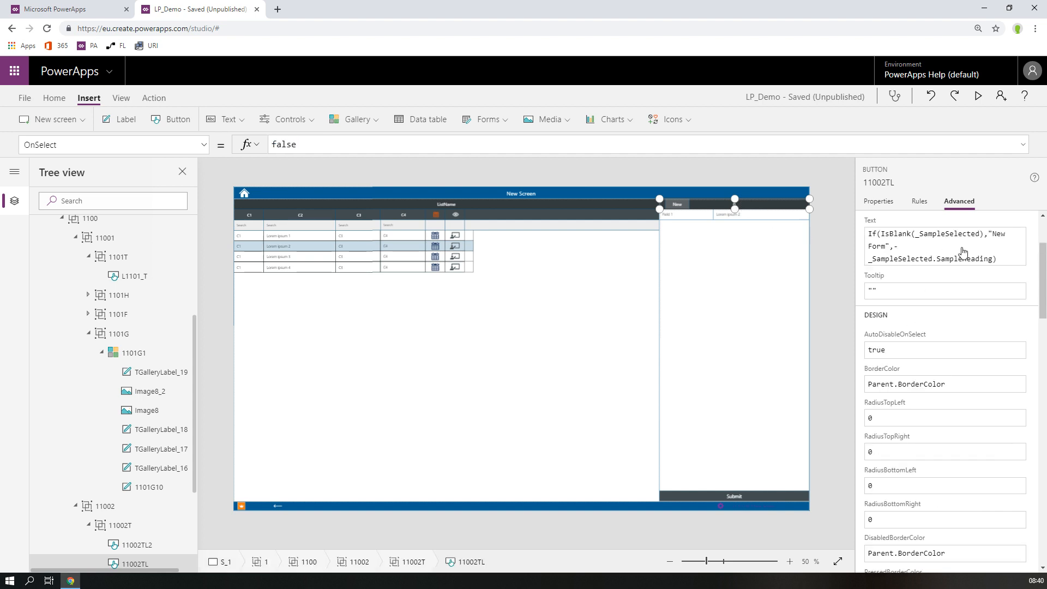
click(963, 263)
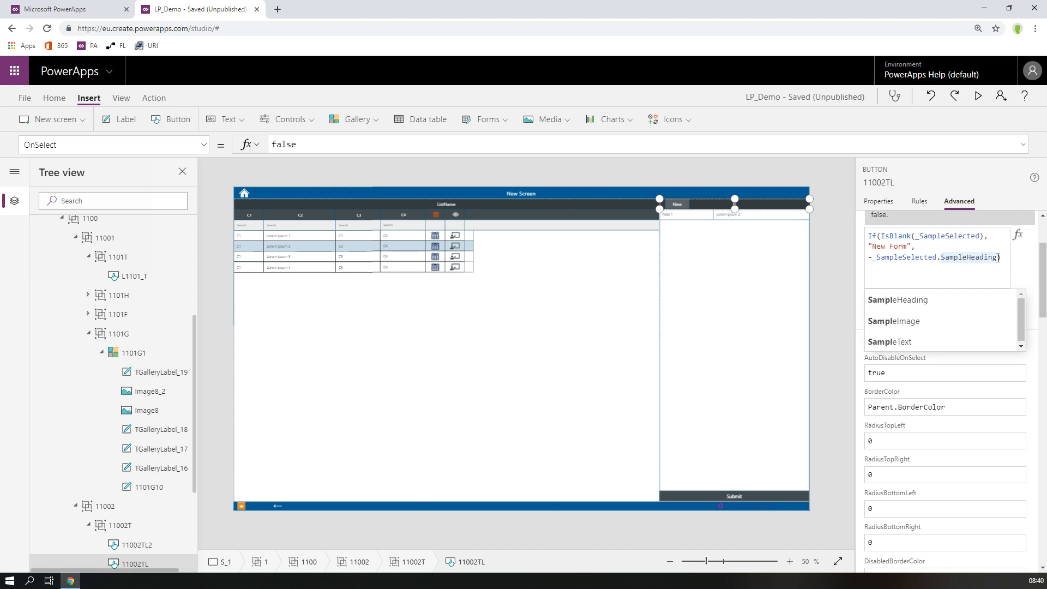
click(998, 259)
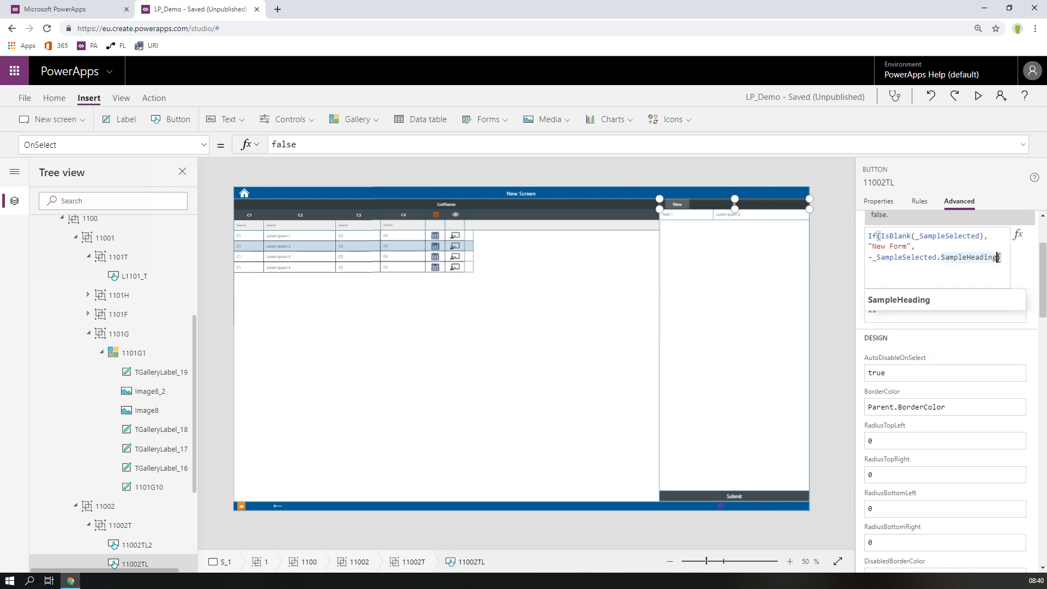
scroll(930, 265, up, 2)
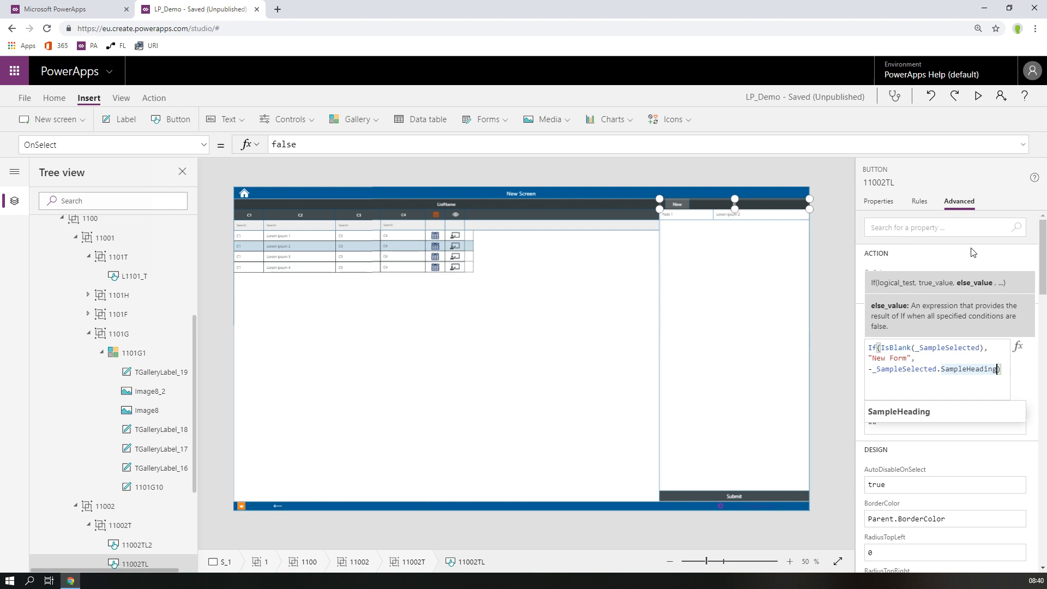
click(976, 249)
click(977, 370)
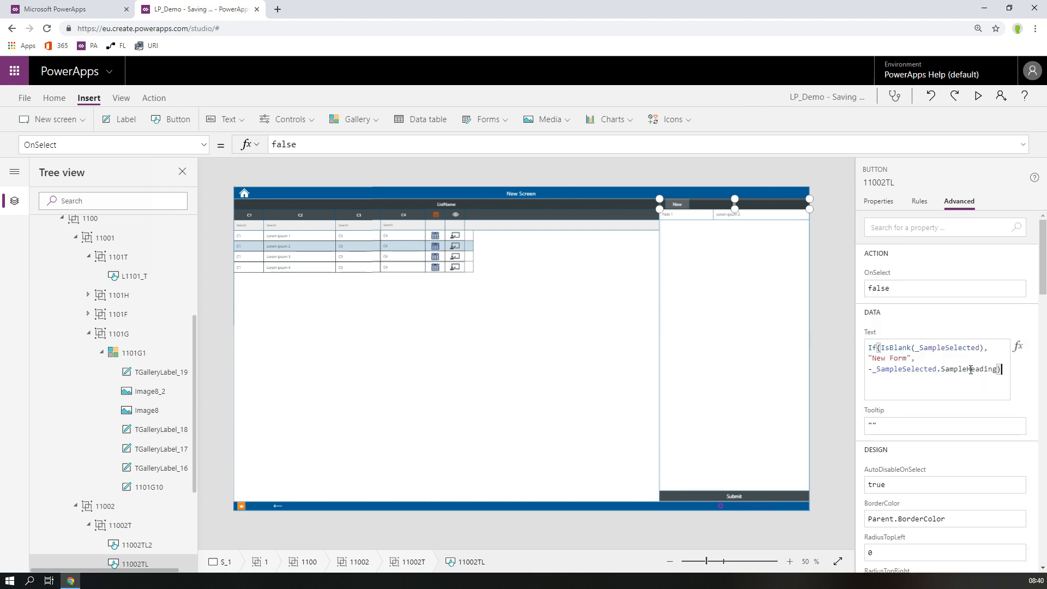
click(998, 371)
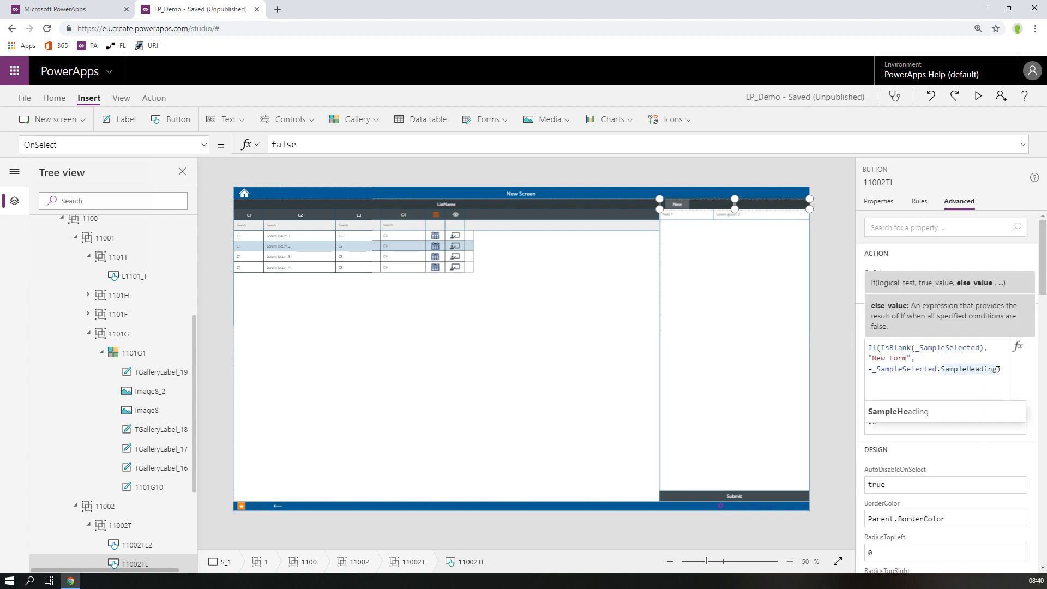
click(918, 413)
click(874, 371)
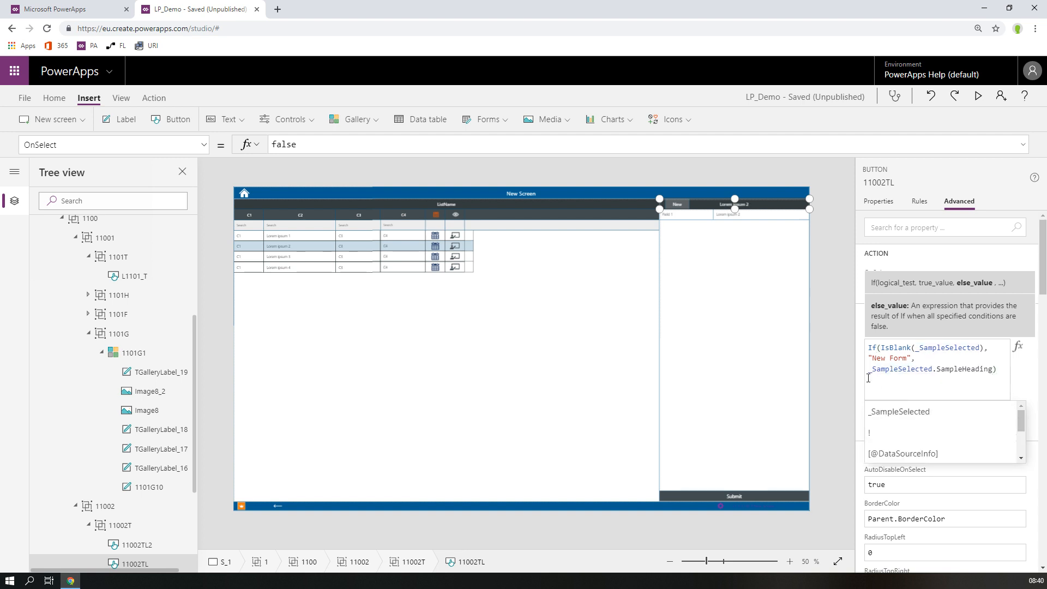
- Preview the app again to check the form header against the selected gallery item
click(978, 96)
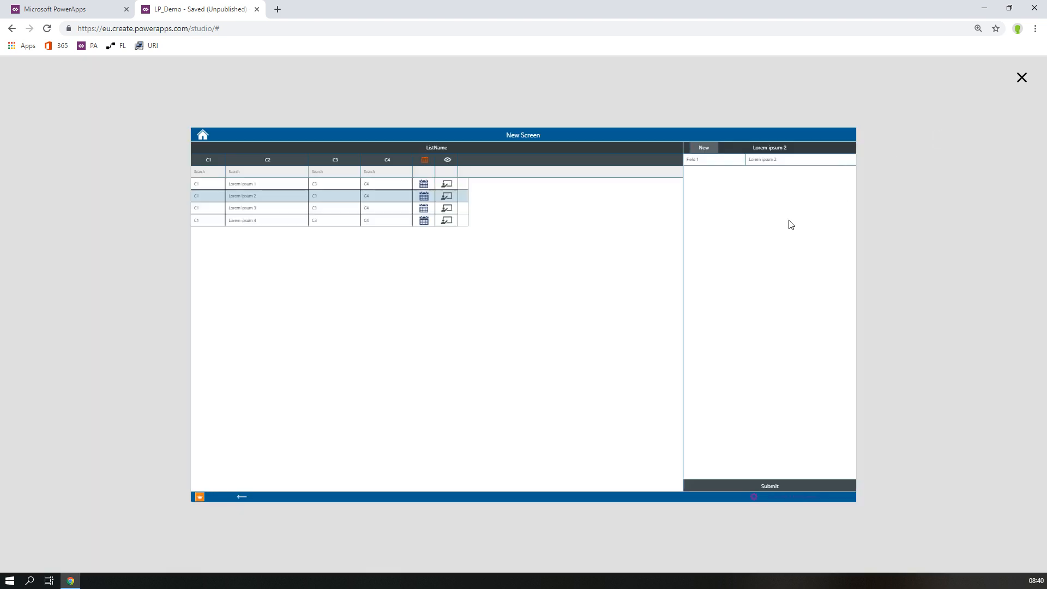
- Test the preview by selecting the Lorem ipsum 3 and 4 rows and starting a new form entry, and exit the preview
click(329, 174)
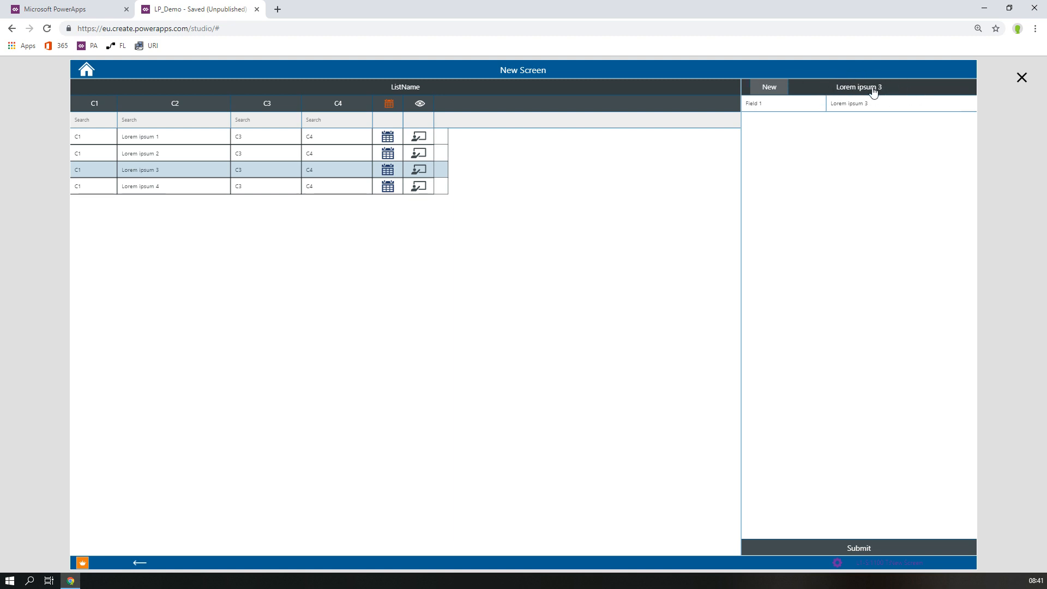
click(335, 182)
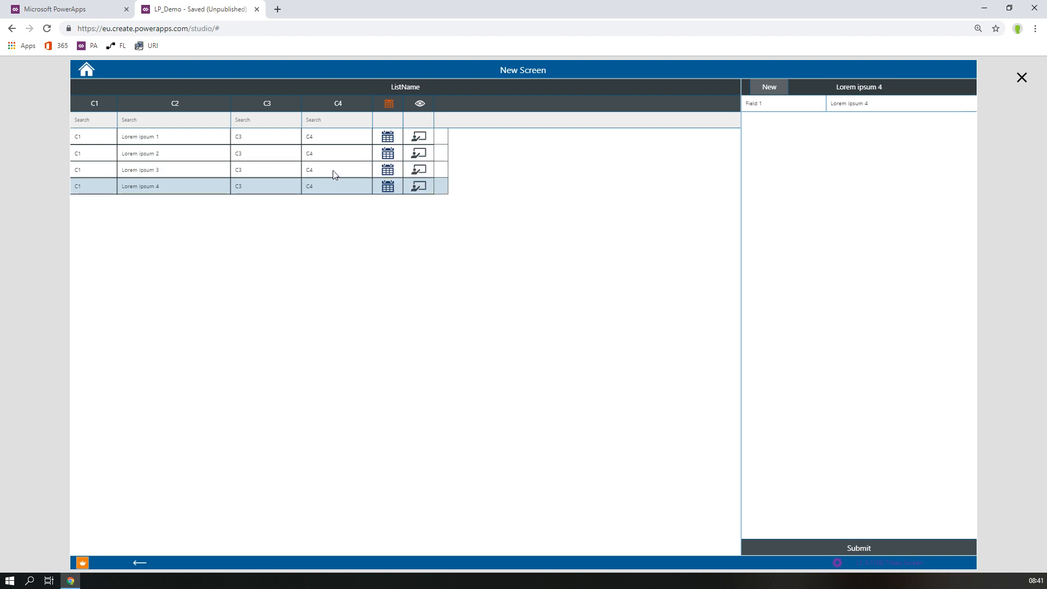
click(332, 164)
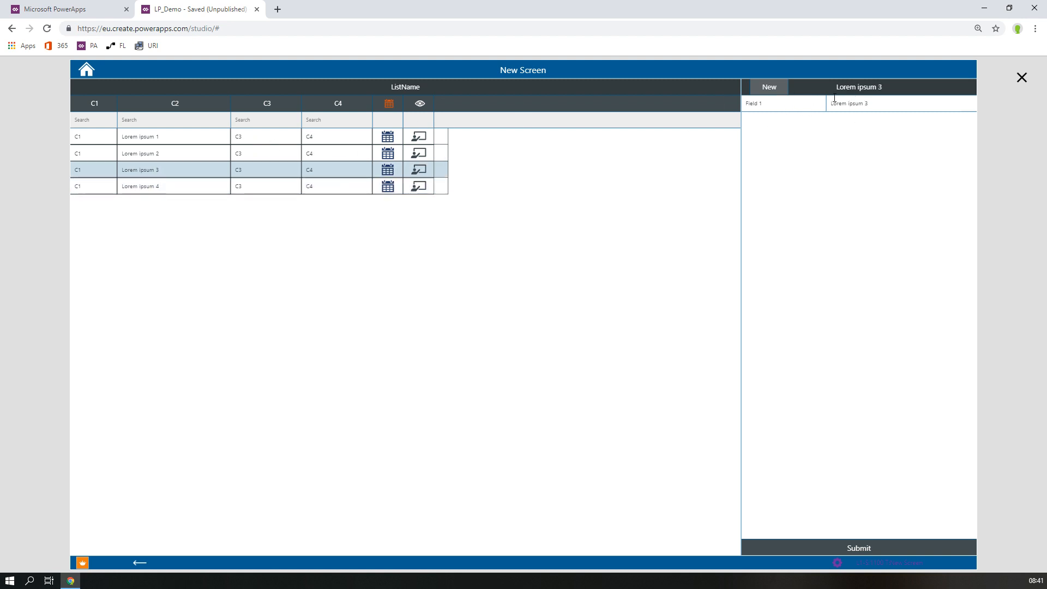
click(770, 88)
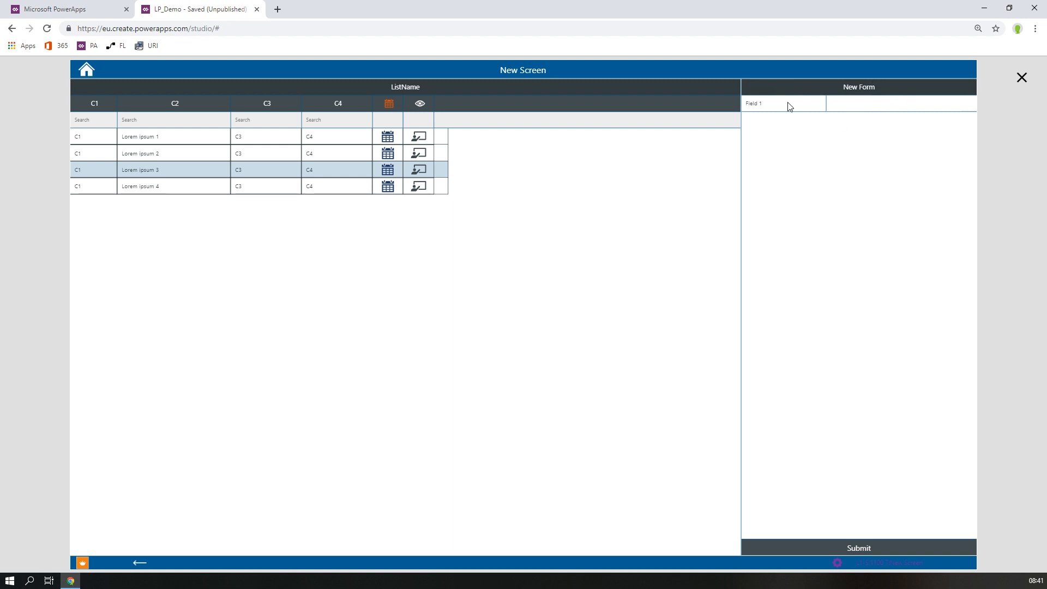
click(388, 188)
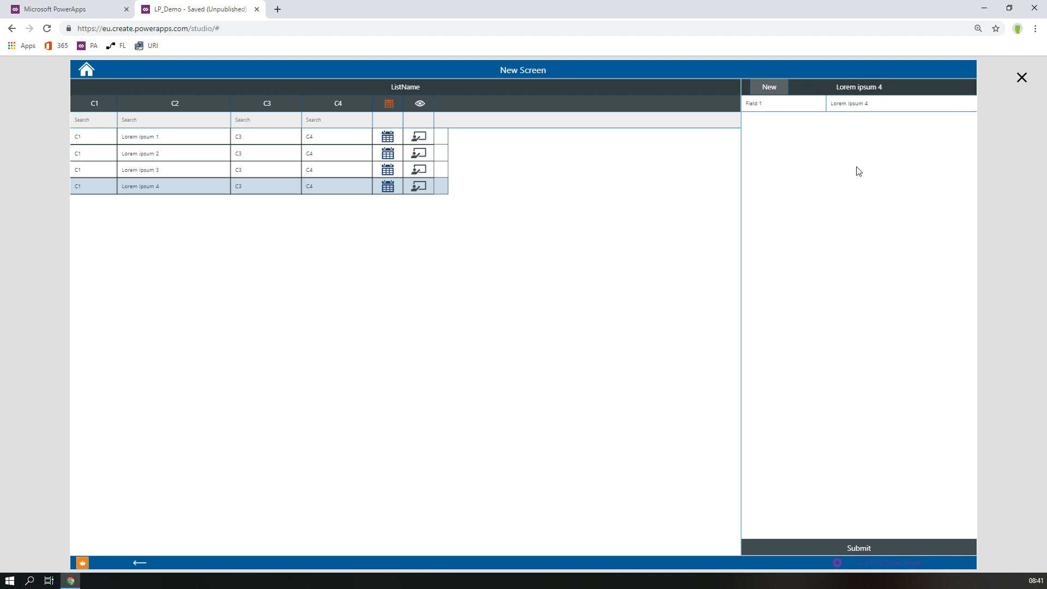
click(770, 90)
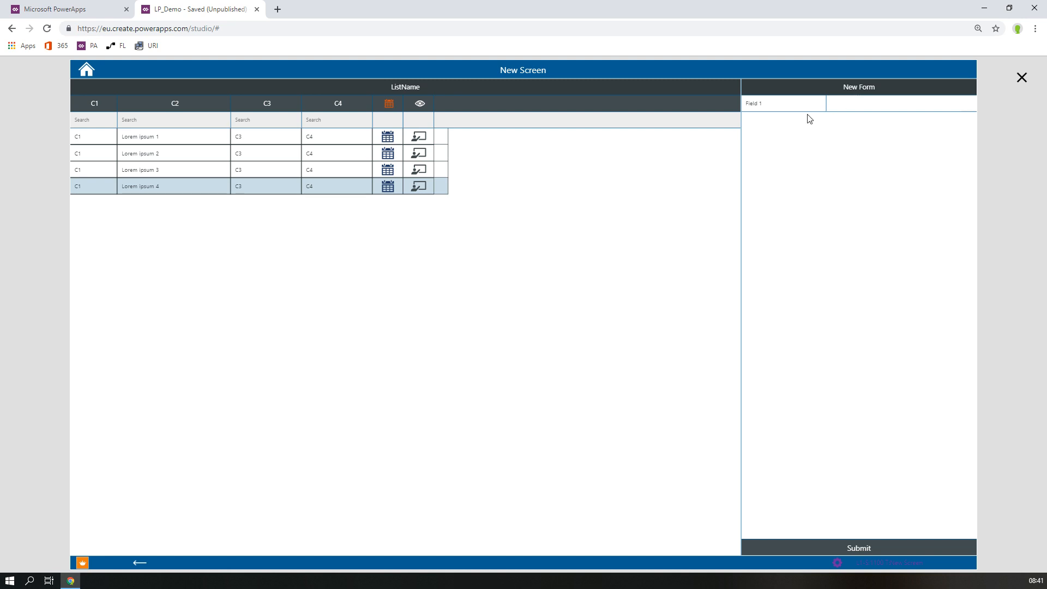
click(1021, 78)
- Set the PressedBorderColor of the Field 1 text input to Parent.BorderColor, copied from its DisabledBorderColor
click(784, 214)
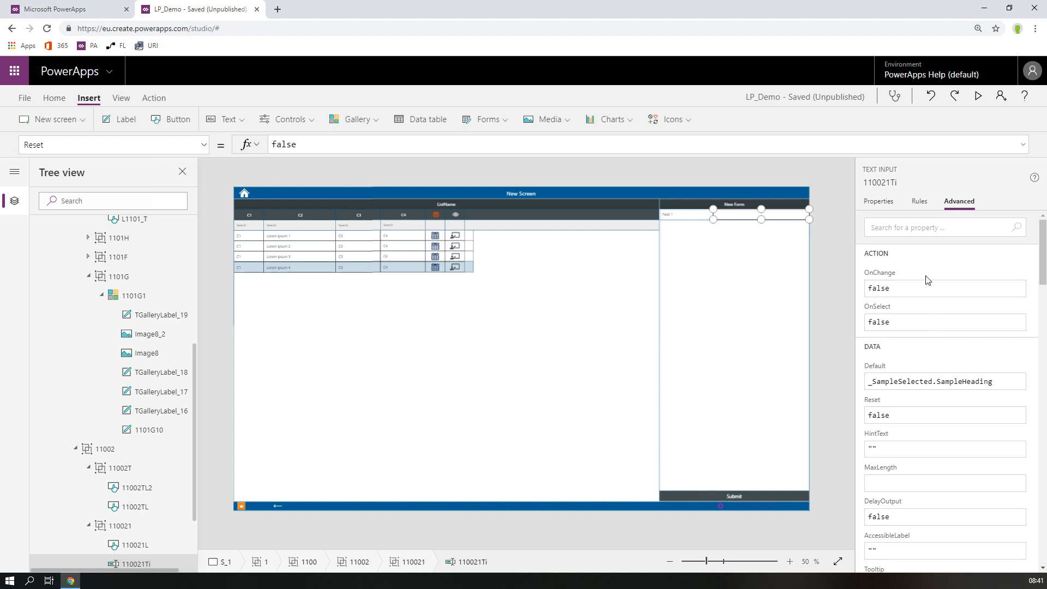
scroll(926, 280, down, 4)
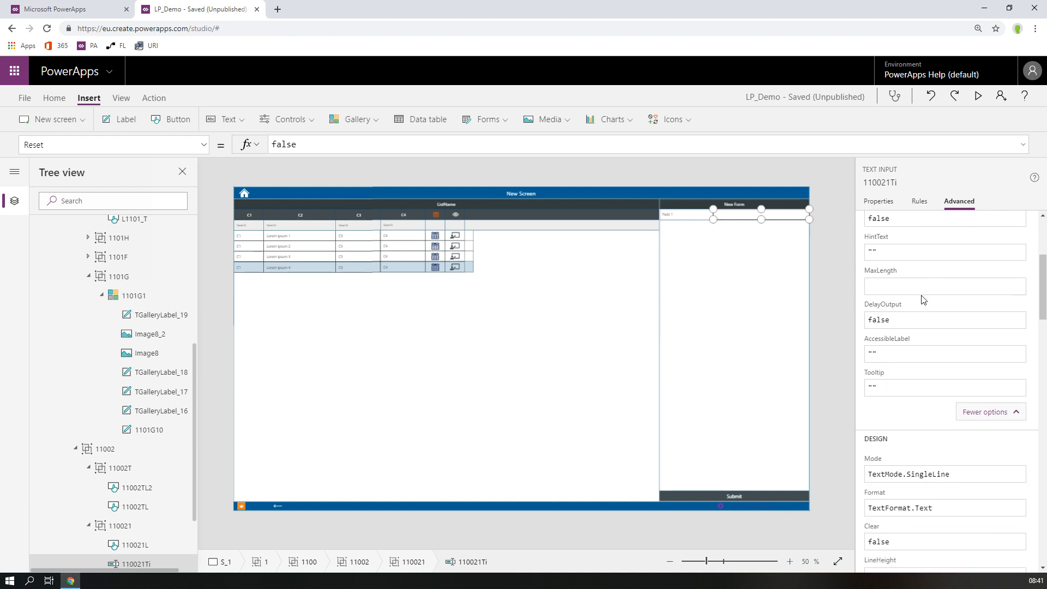
scroll(923, 299, down, 1)
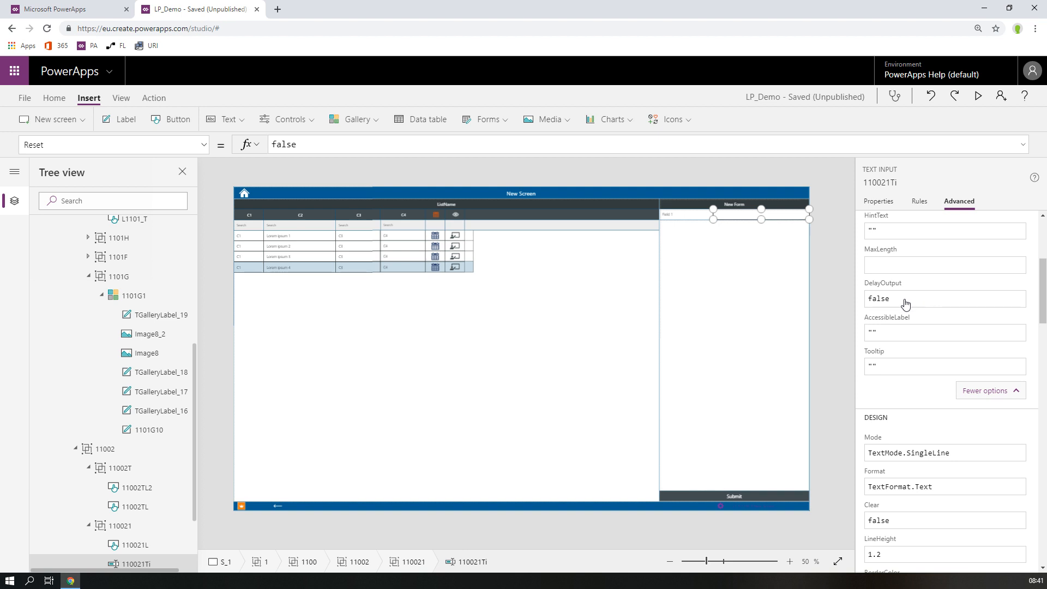
click(882, 303)
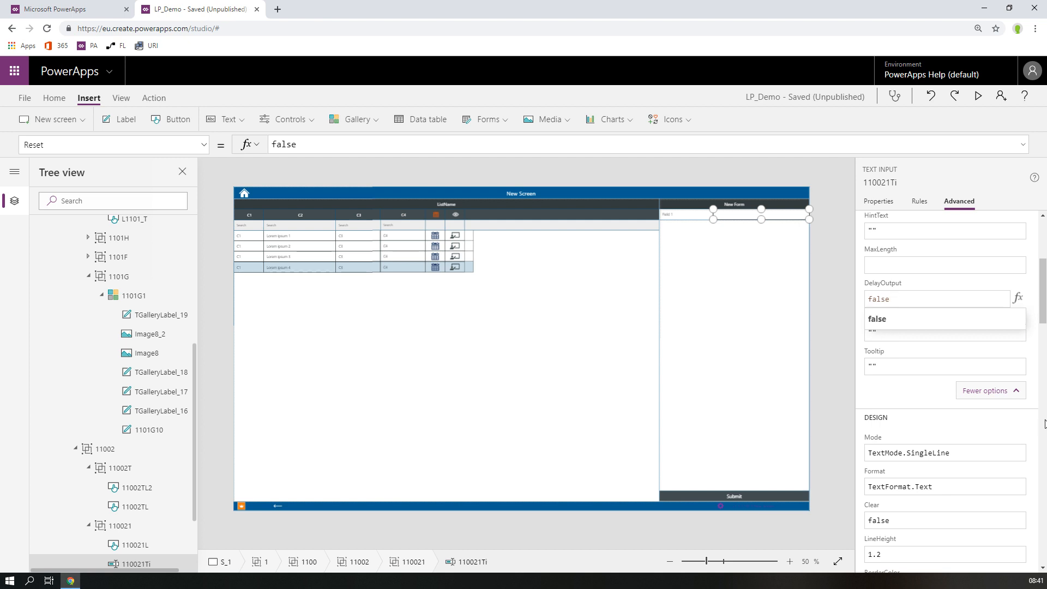
scroll(910, 338, down, 1)
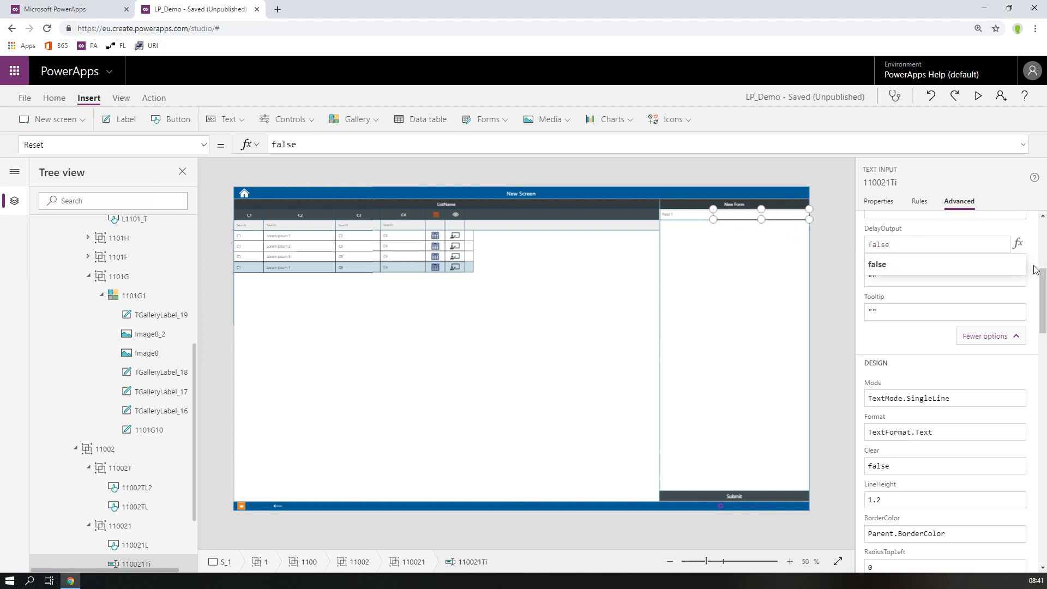
scroll(998, 303, down, 4)
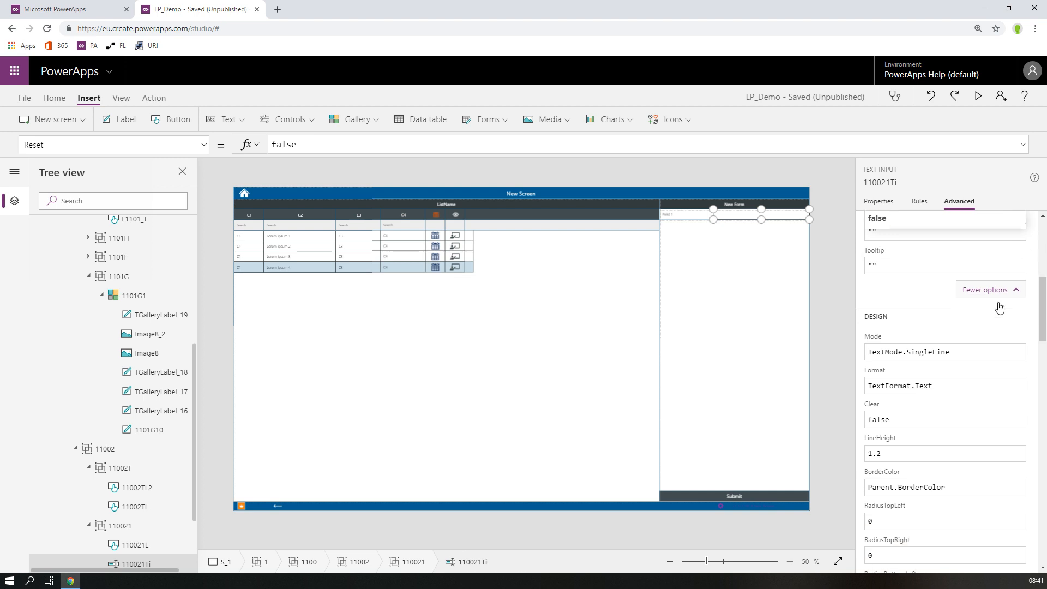
scroll(972, 328, down, 3)
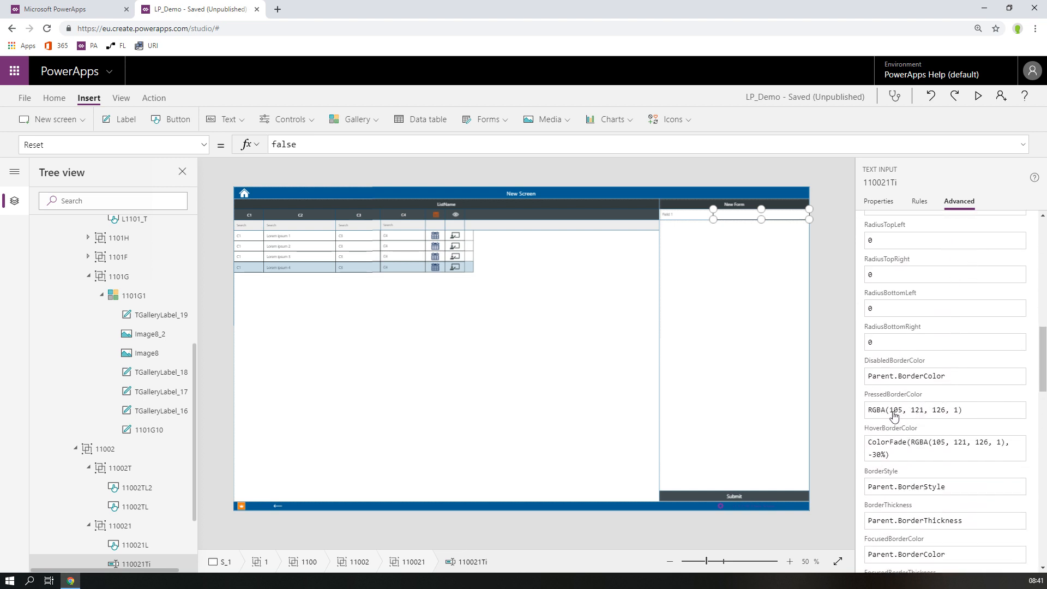
click(893, 414)
click(946, 376)
drag(947, 376, 834, 380)
key(ctrl+c)
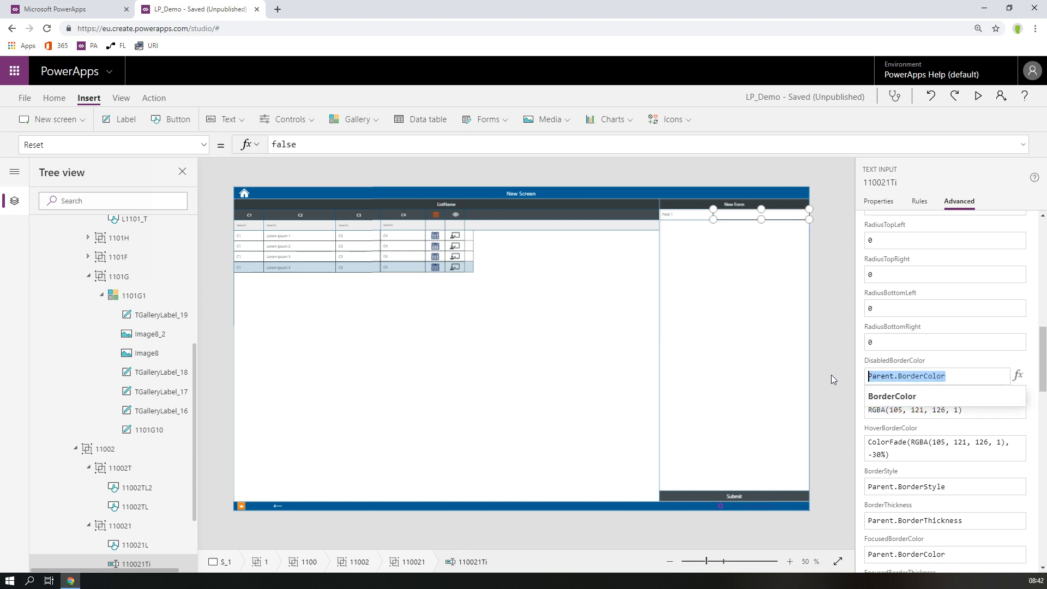
click(961, 410)
drag(961, 410, 848, 416)
key(ctrl+v)
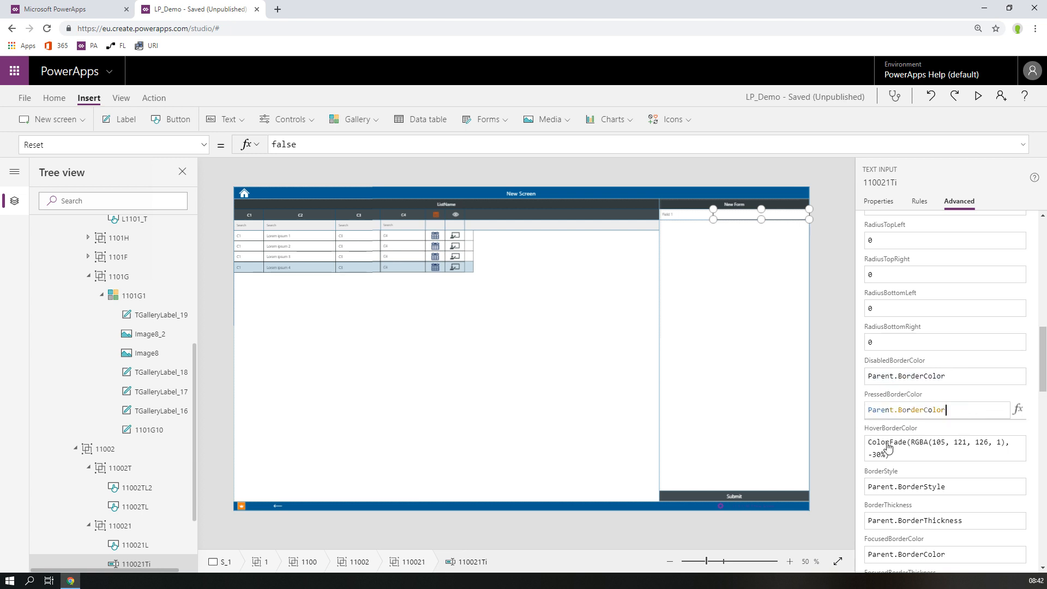
- Set the text input's HoverBorderColor to Parent.BorderColor
click(894, 454)
drag(895, 454, 843, 443)
key(ctrl+v)
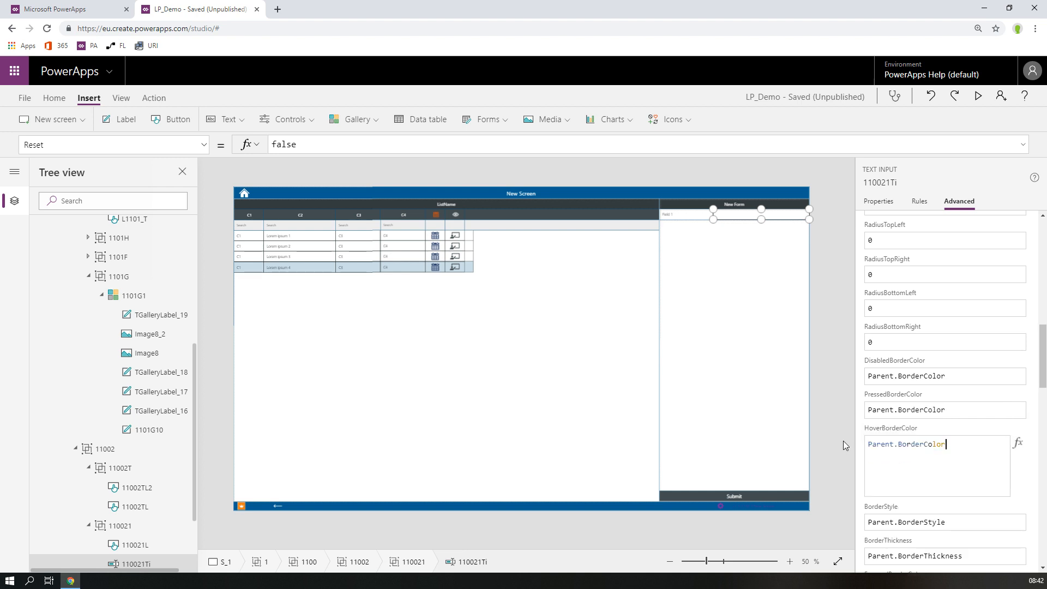
key(ctrl+minus)
key(ctrl+minus)
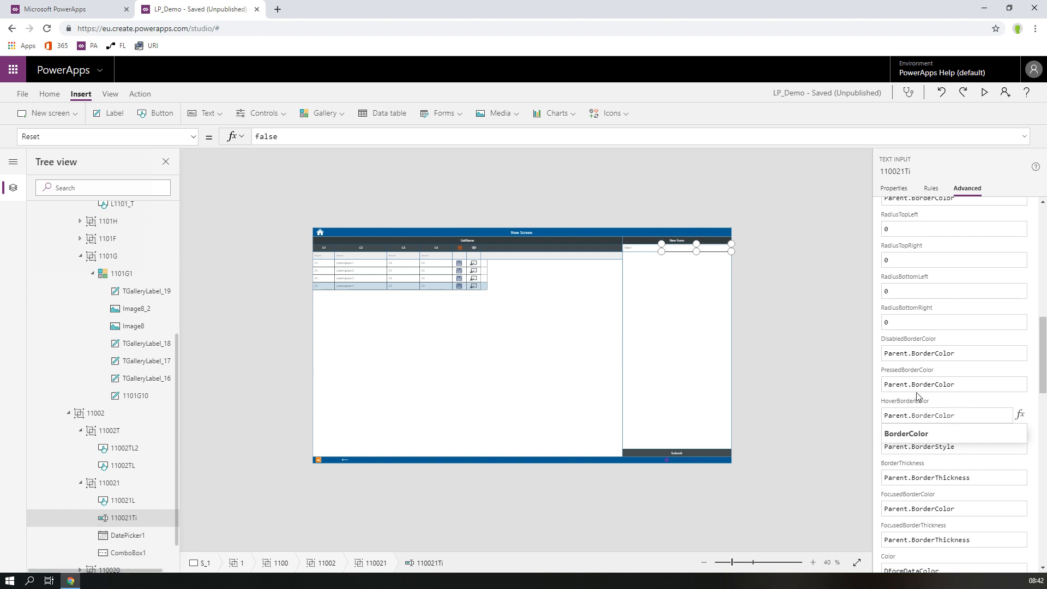
- Set the text input's PressedColor and HoverColor to DFormDataColor, copied from its DisabledColor
scroll(943, 390, down, 1)
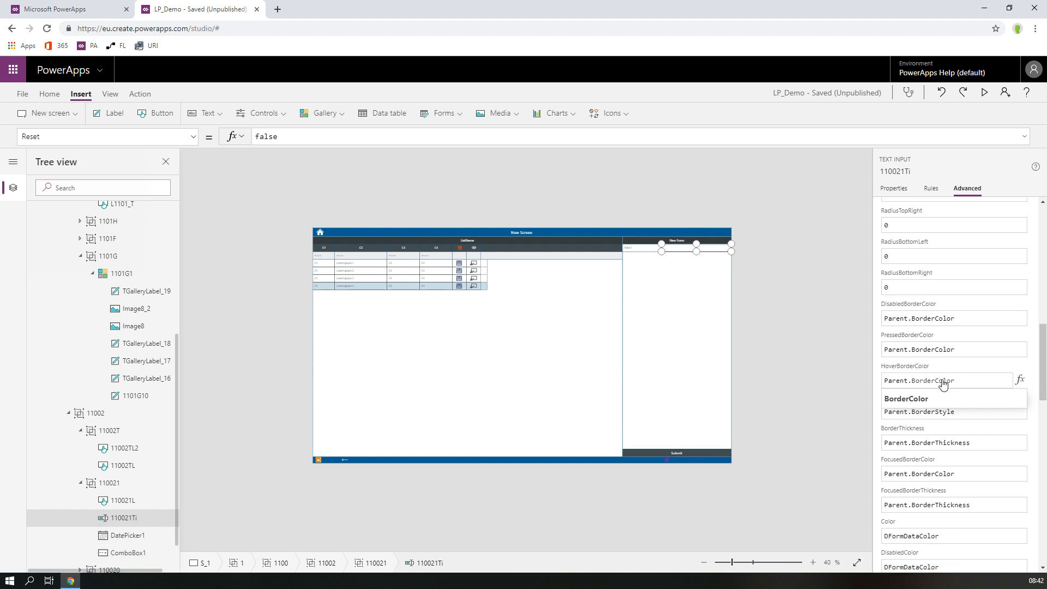
click(966, 397)
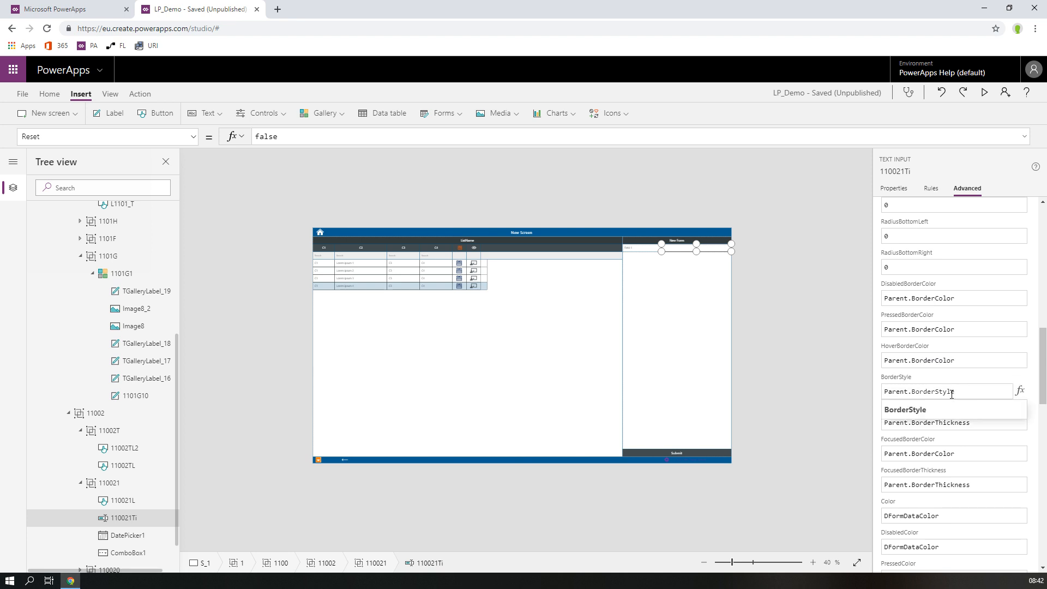
scroll(945, 472, down, 3)
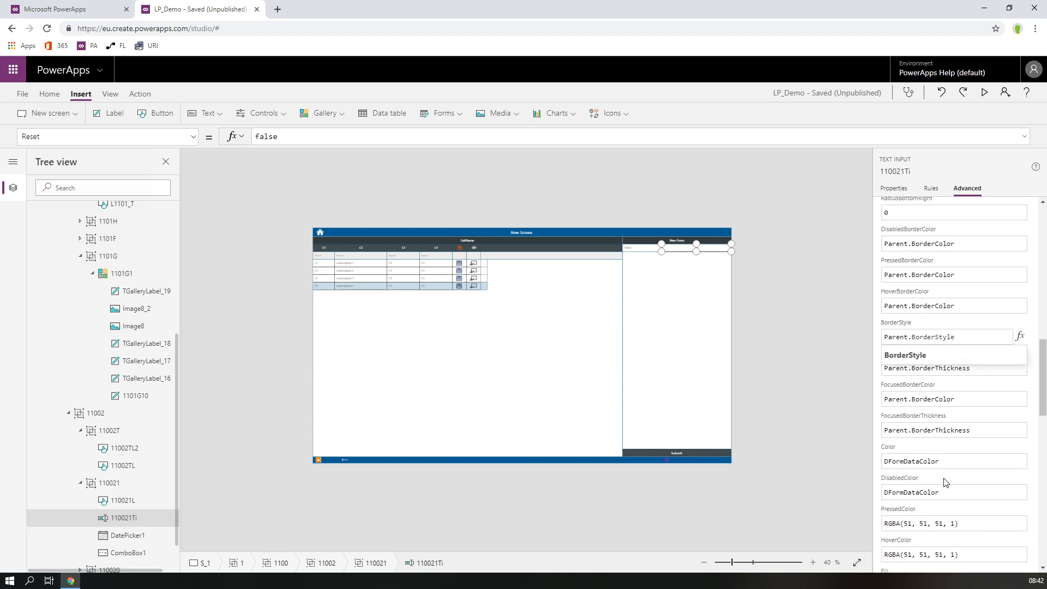
drag(955, 383, 880, 391)
key(ctrl+c)
click(969, 414)
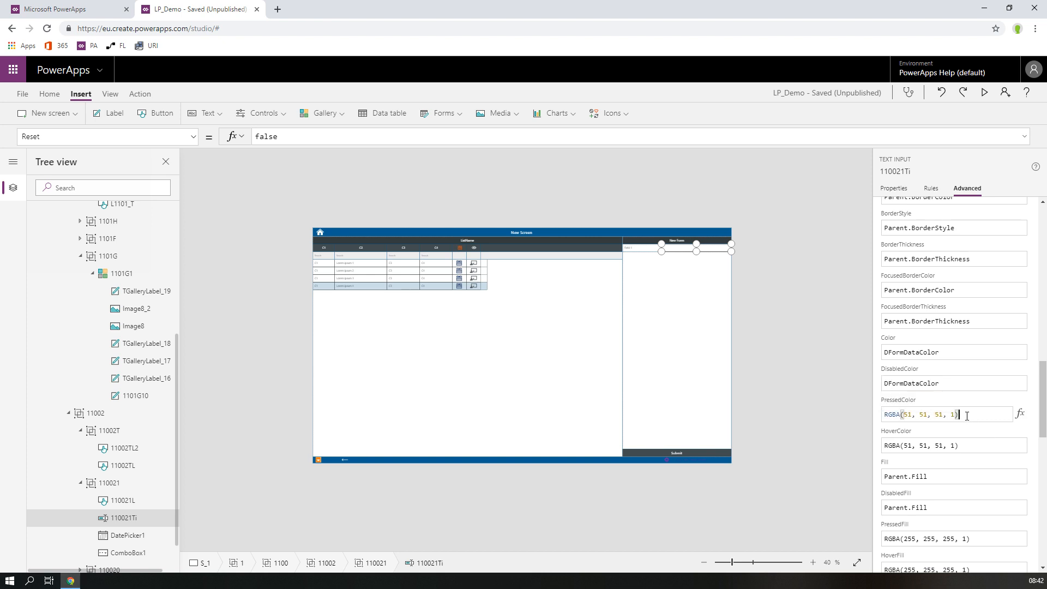
drag(961, 414, 872, 416)
key(ctrl+v)
click(969, 447)
drag(969, 445, 865, 444)
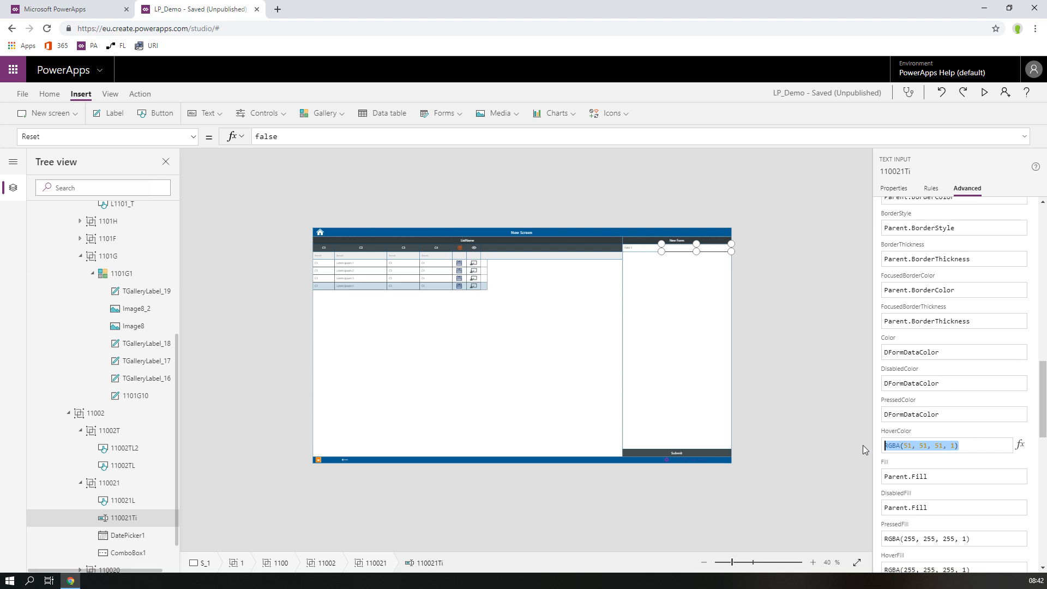
key(ctrl+v)
- Set the text input's PressedFill and HoverFill to Parent.Fill, copied from its DisabledFill
scroll(957, 497, down, 1)
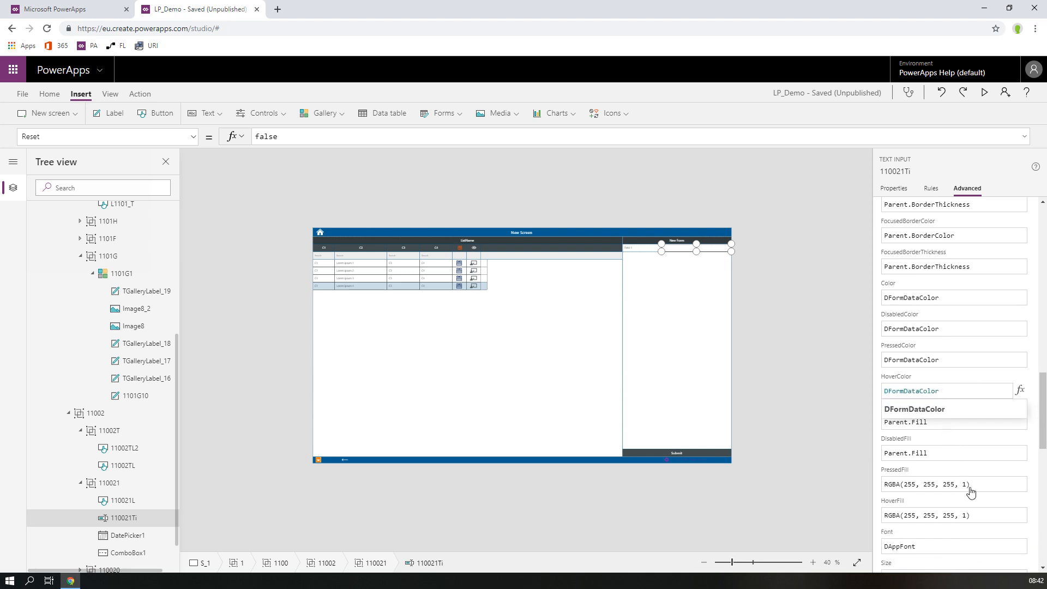
click(933, 465)
click(933, 455)
drag(931, 454, 877, 458)
key(ctrl+c)
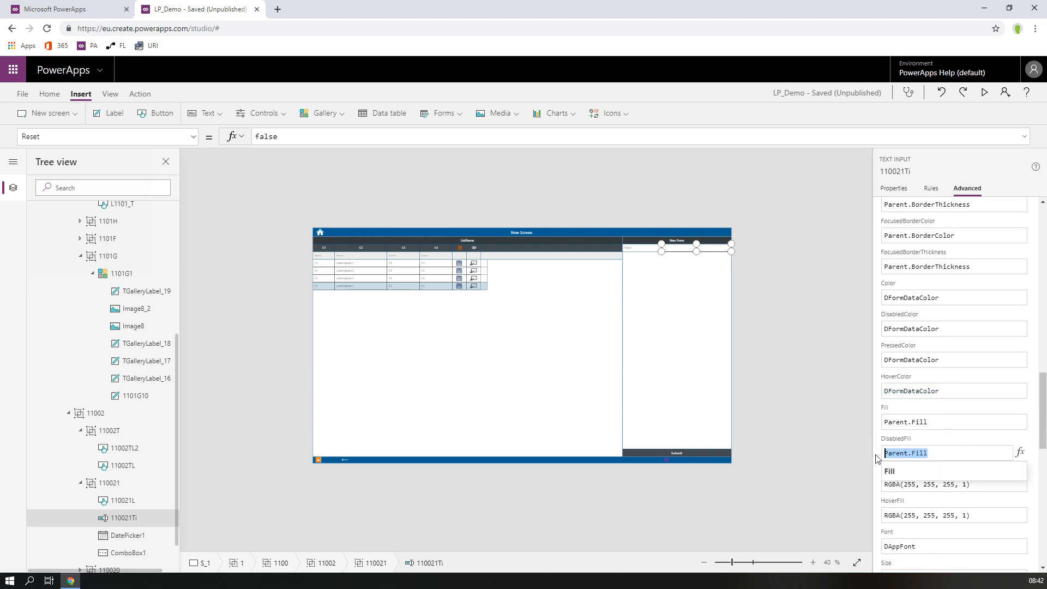
click(990, 488)
click(903, 484)
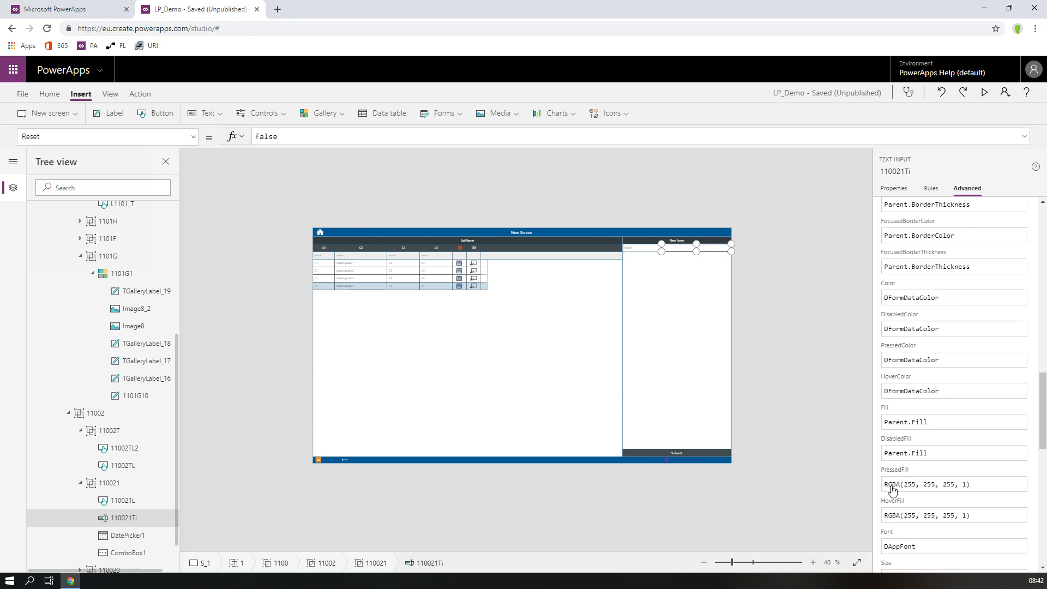
double_click(890, 485)
drag(973, 485, 865, 483)
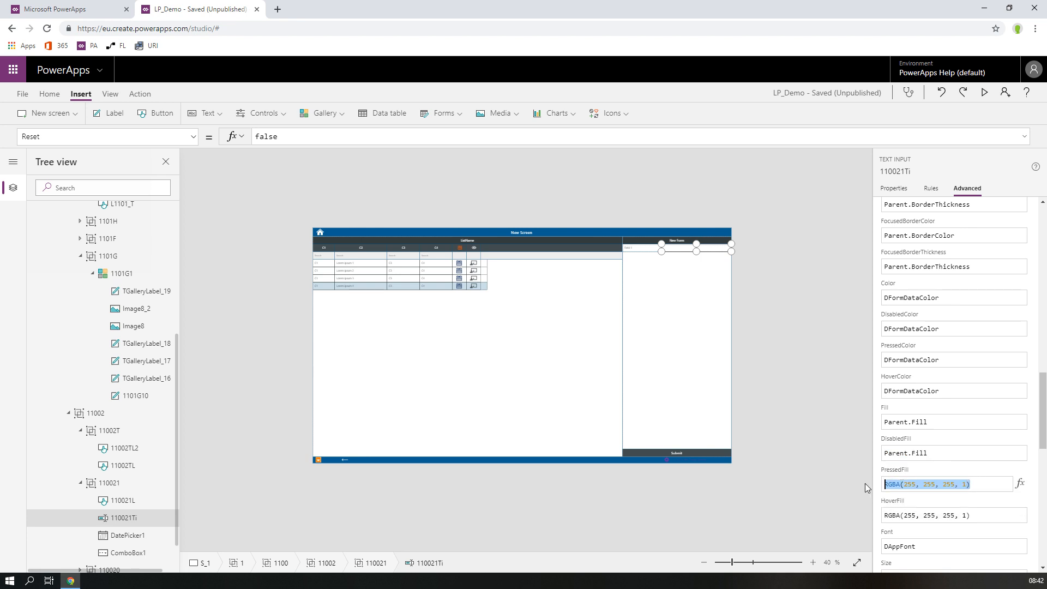
key(ctrl+v)
click(971, 517)
drag(980, 517, 861, 511)
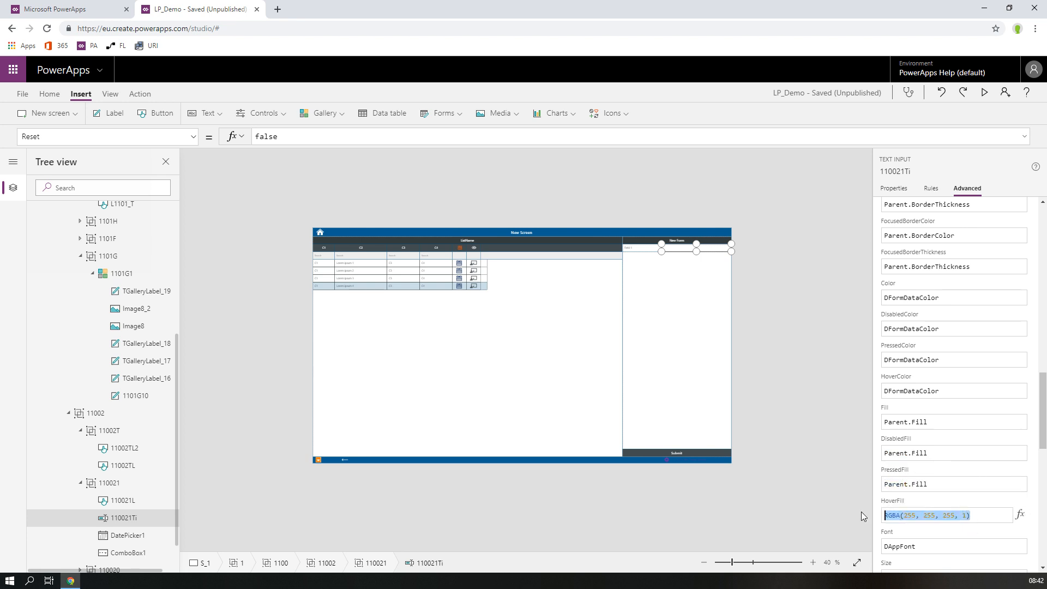
key(ctrl+v)
- Review the text input's remaining properties and test the Lorem ipsum 3, 2 and 4 selections in the app preview
scroll(923, 528, down, 3)
scroll(923, 527, down, 5)
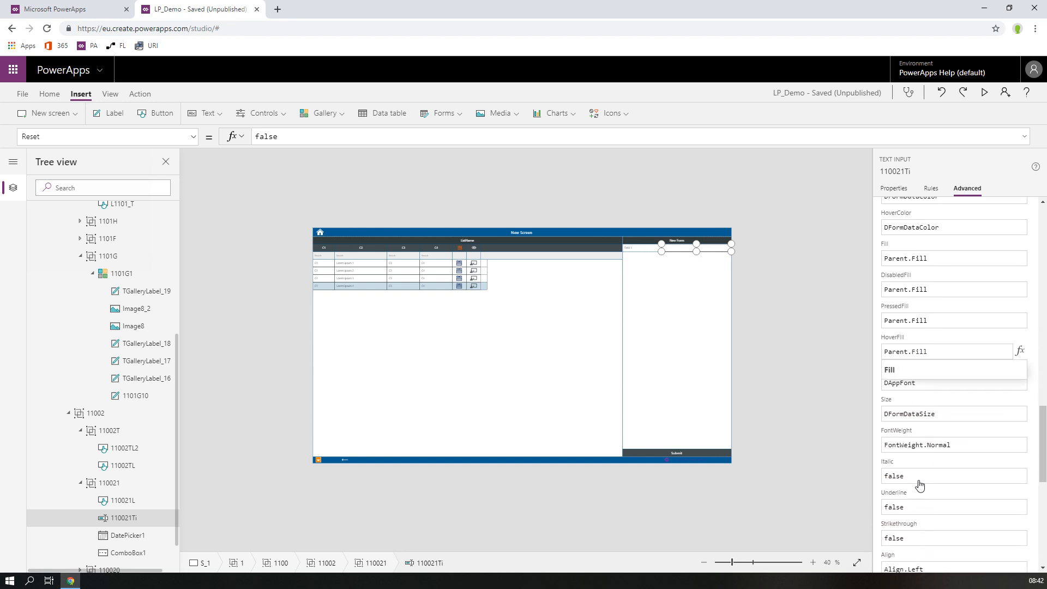
scroll(921, 464, down, 3)
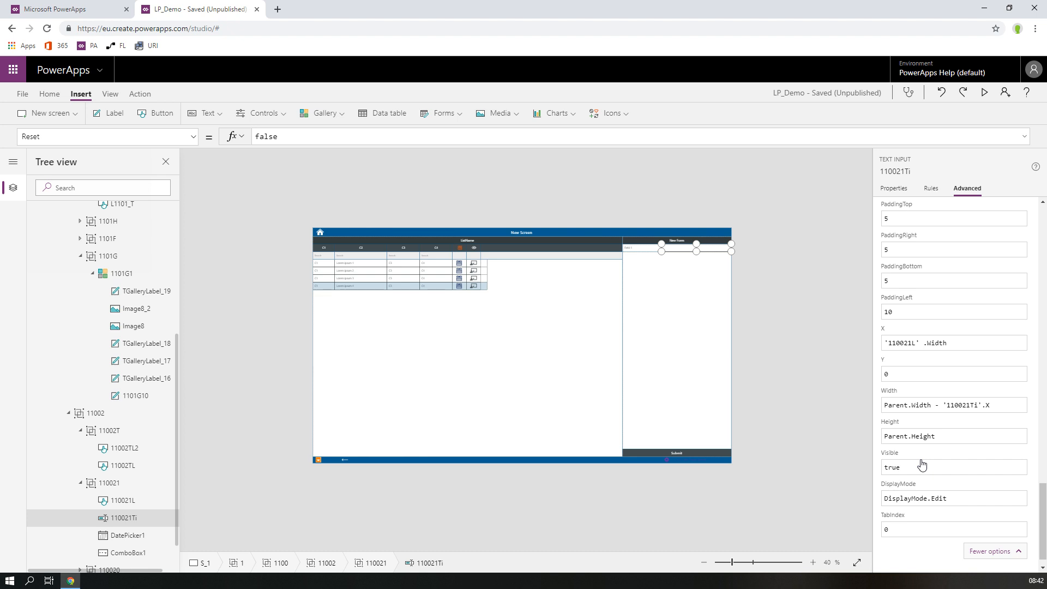
scroll(921, 464, down, 1)
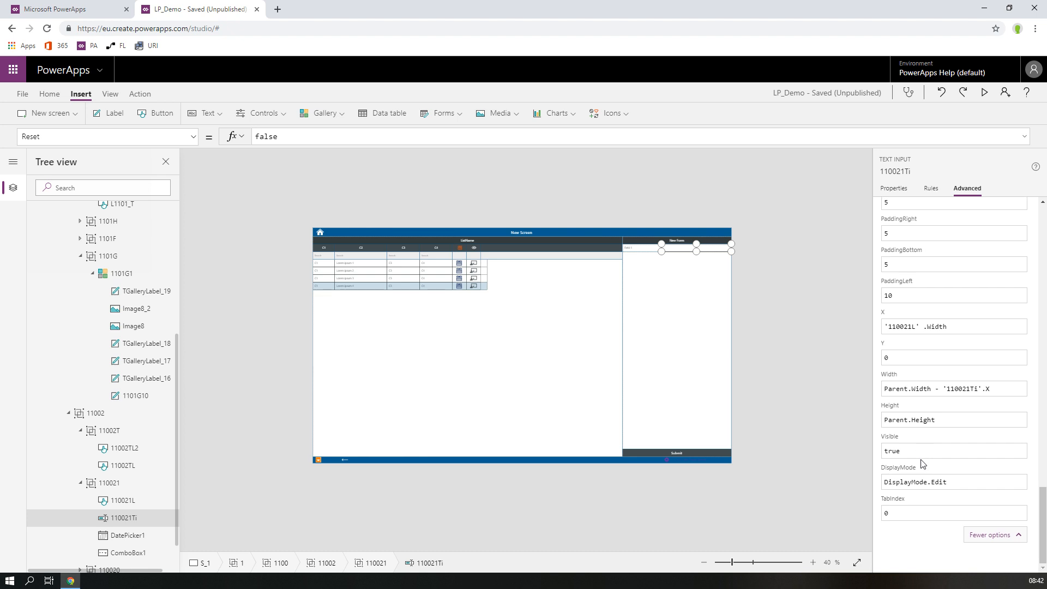
scroll(921, 464, up, 10)
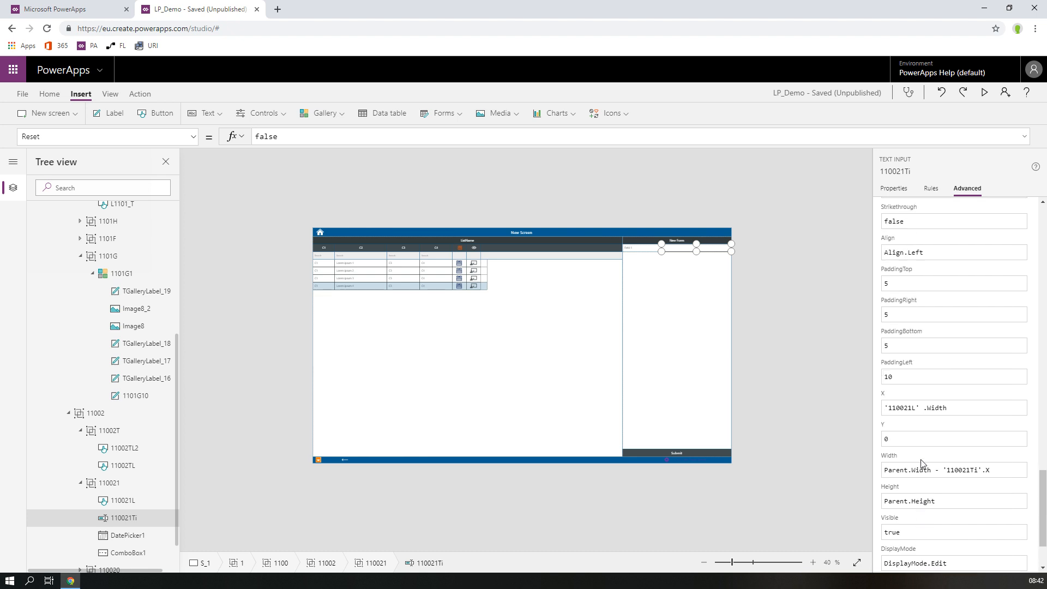
click(981, 92)
click(363, 170)
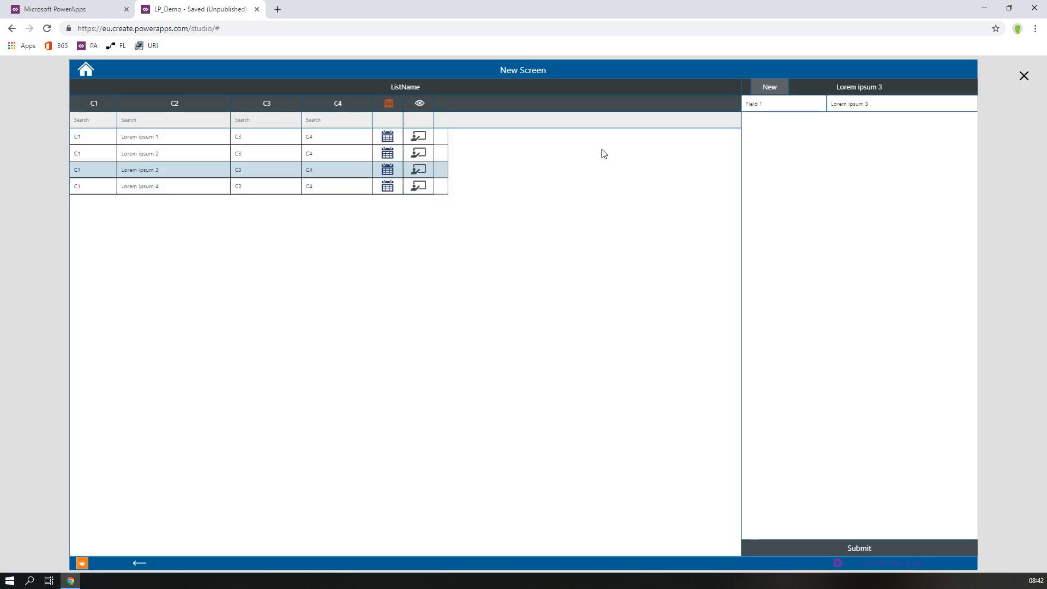
click(289, 158)
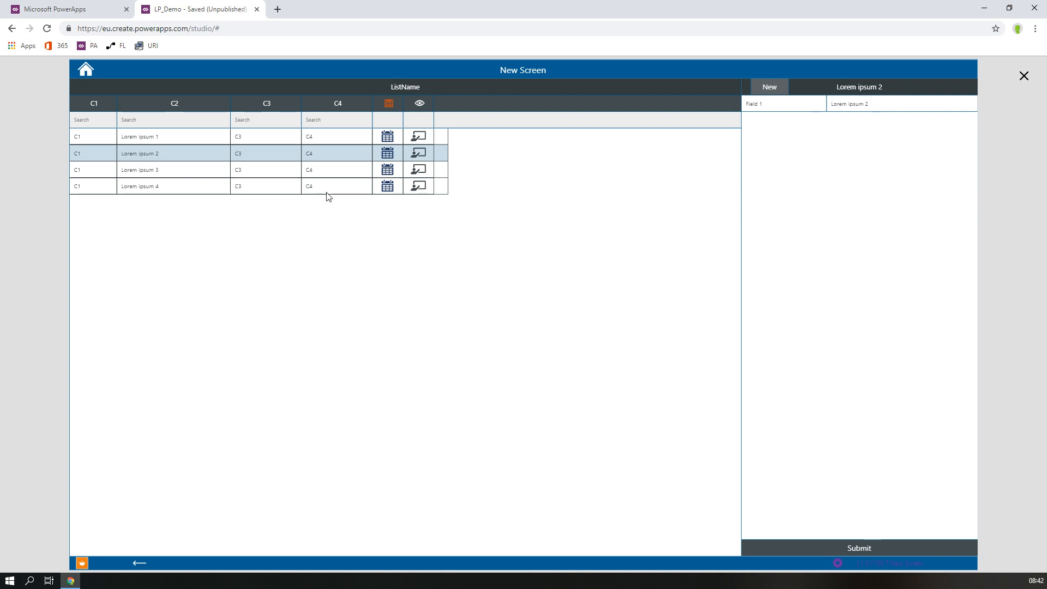
click(301, 188)
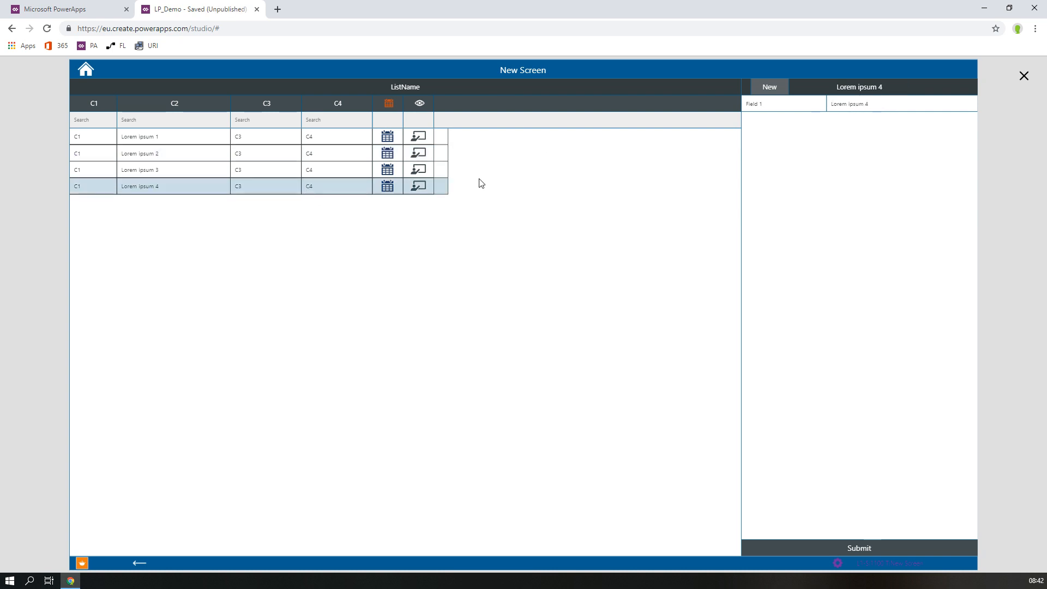
click(1023, 76)
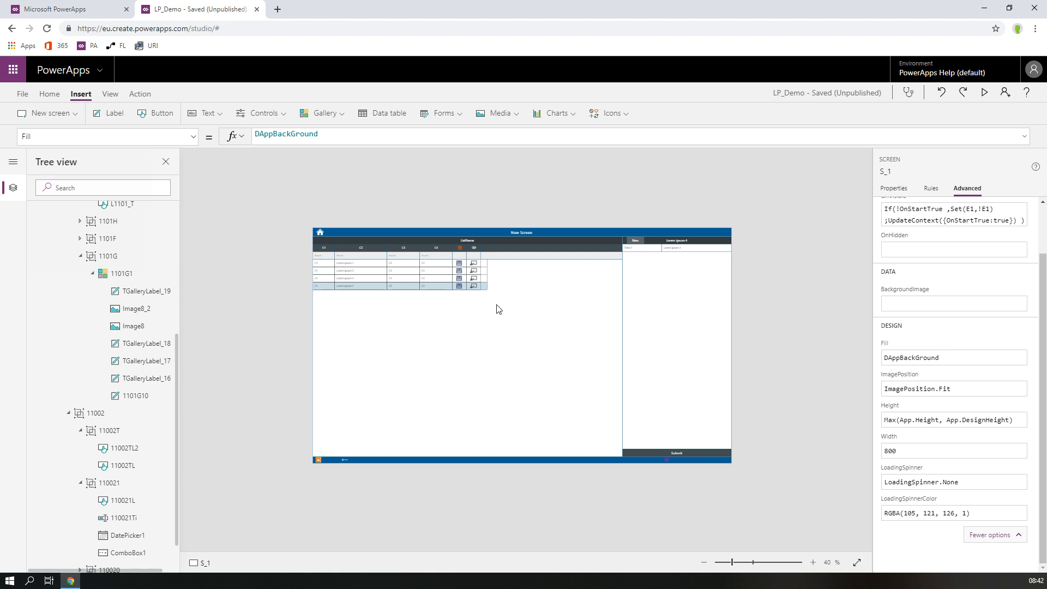
- Bring ComboBox1 in group 110021 forward two places, in front of DatePicker1 and the text input 110021Ti
scroll(142, 509, down, 1)
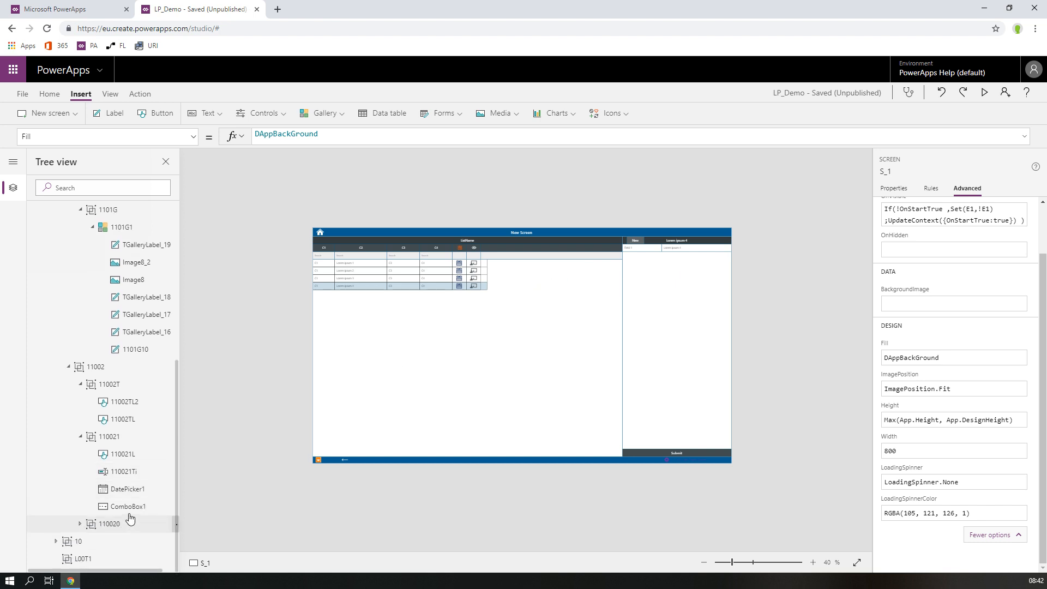
click(138, 489)
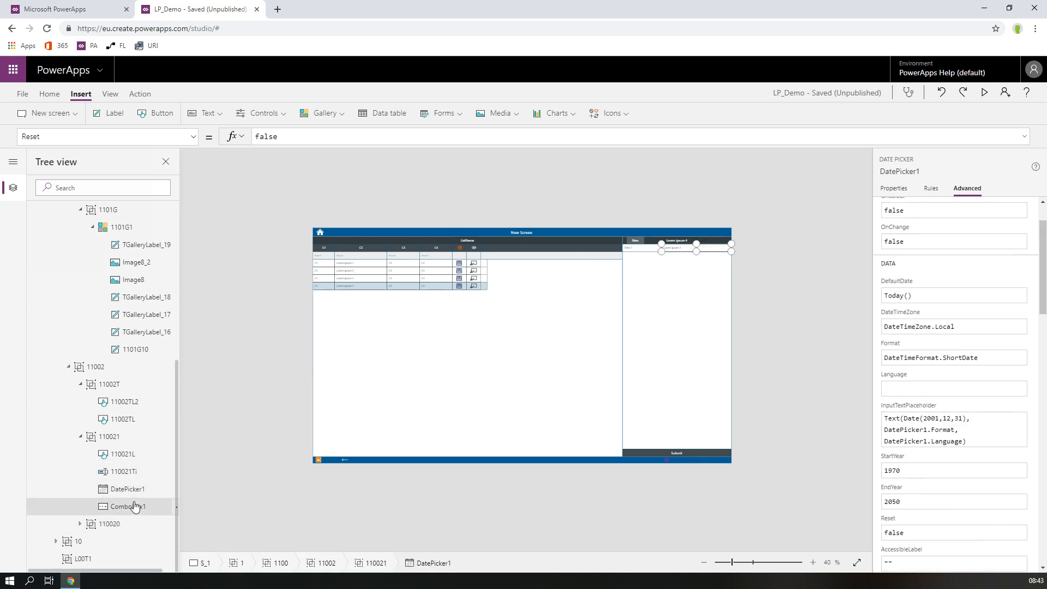
right_click(135, 506)
mouse_move(172, 473)
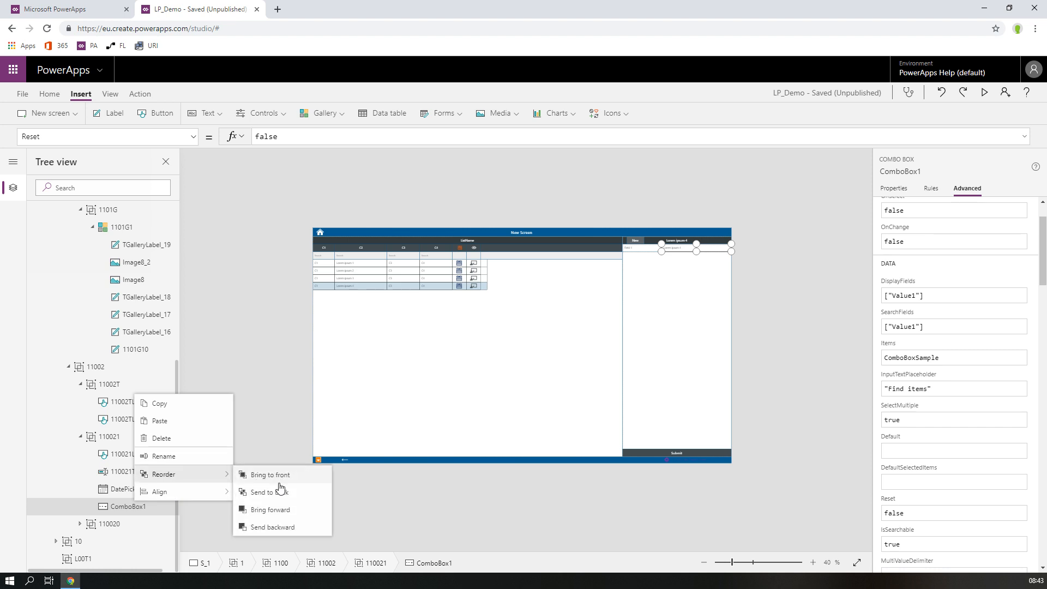
click(271, 510)
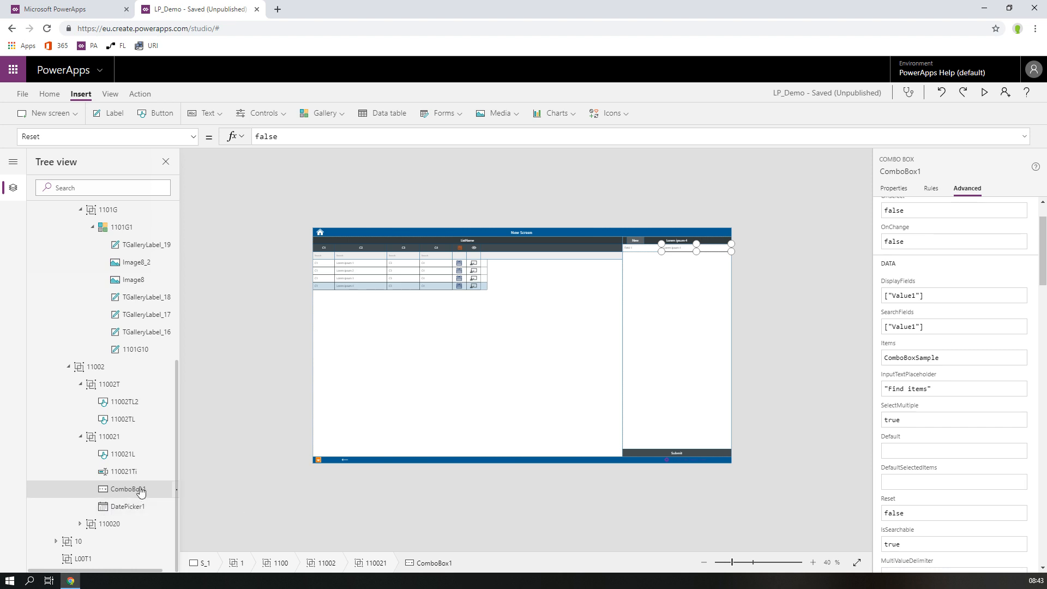
right_click(140, 488)
mouse_move(219, 458)
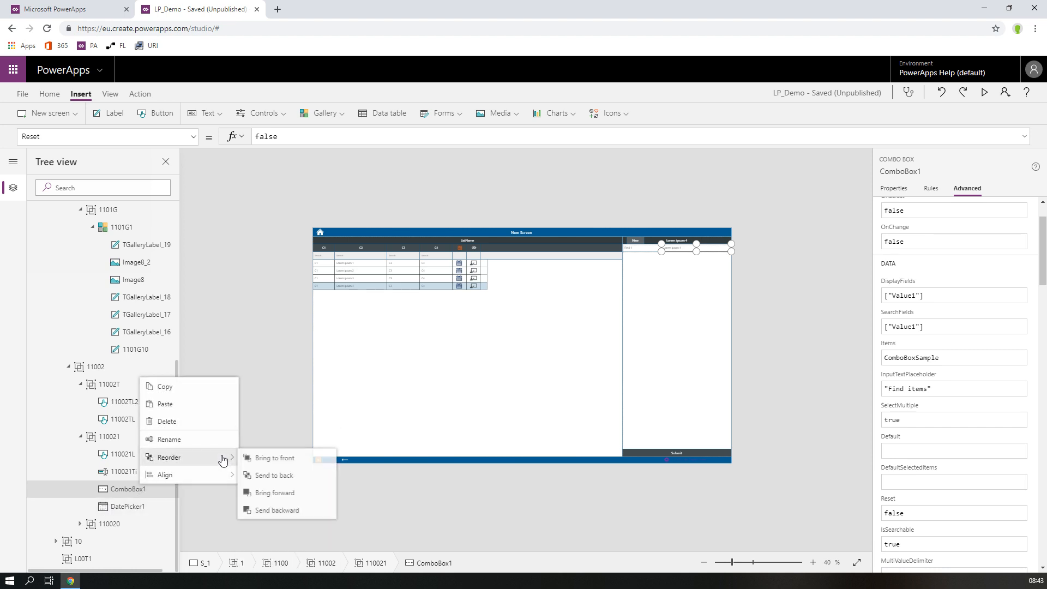
click(276, 493)
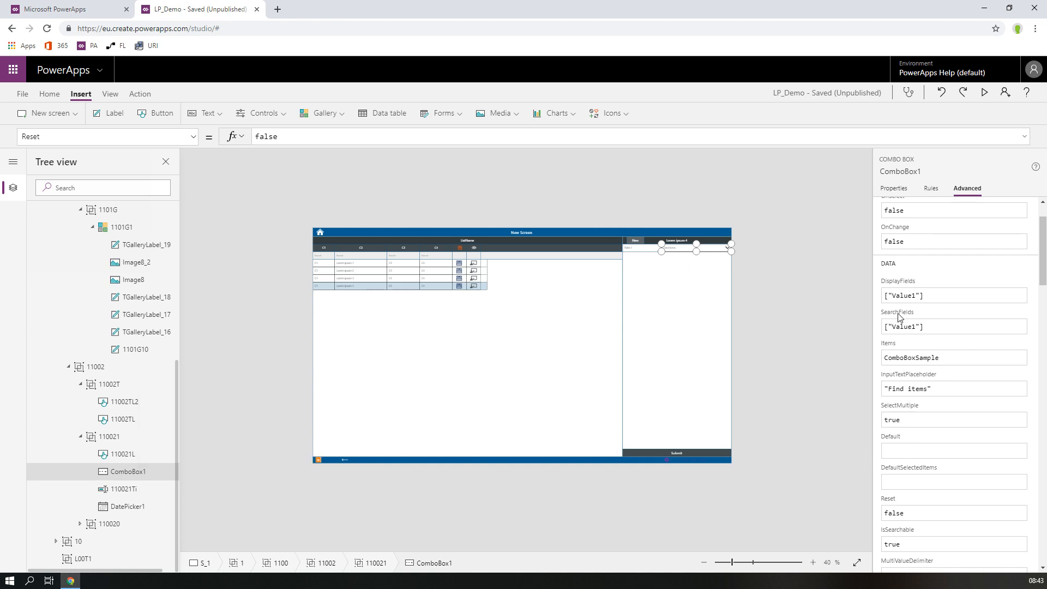
- Test the combo box in the app preview by selecting Item 13 and removing it, and return to the editor
click(984, 92)
click(968, 103)
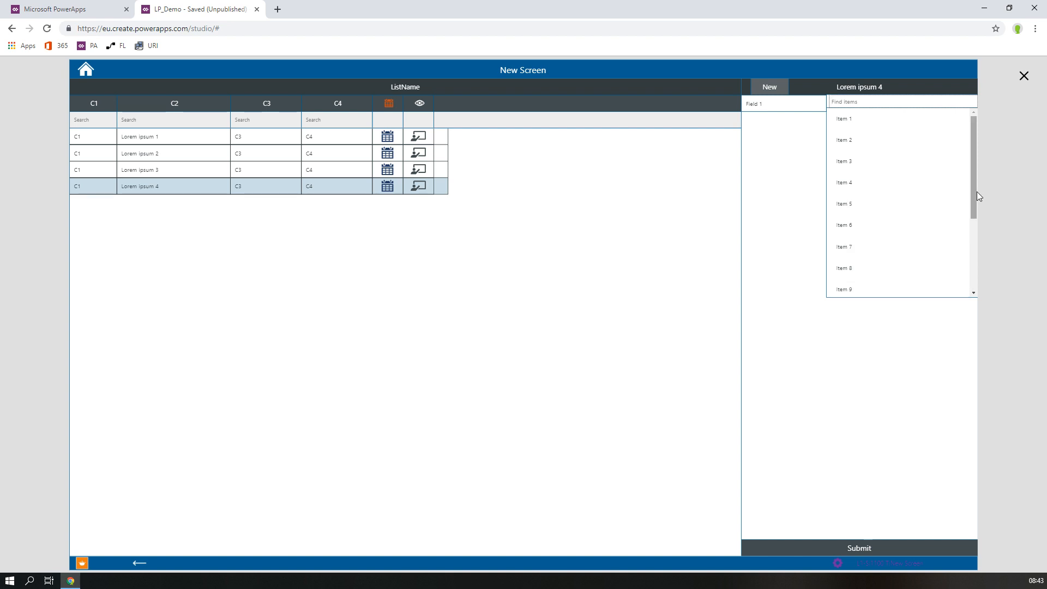
drag(976, 178, 977, 272)
click(898, 244)
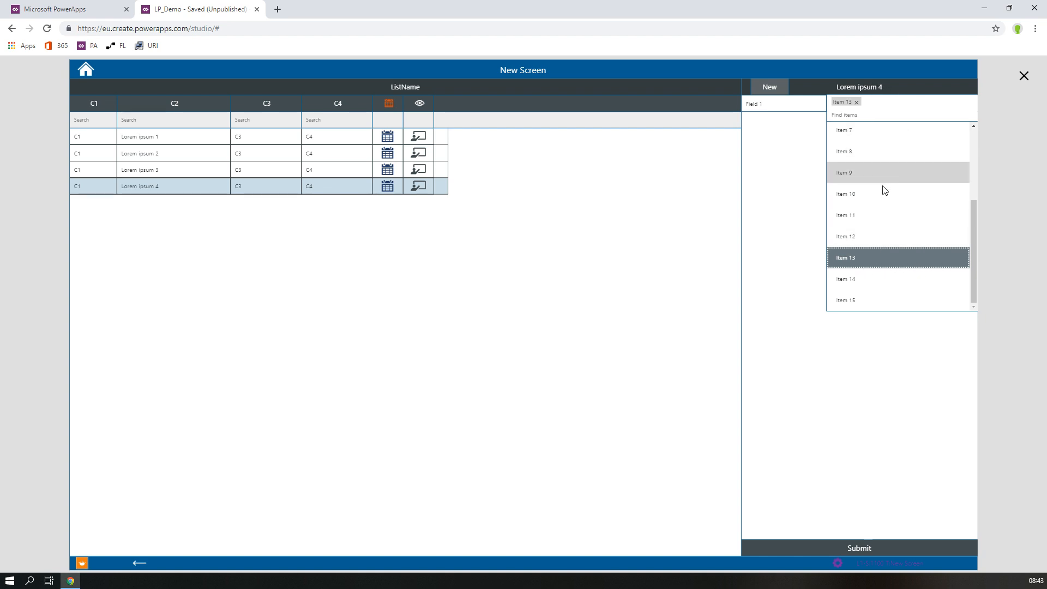
click(856, 103)
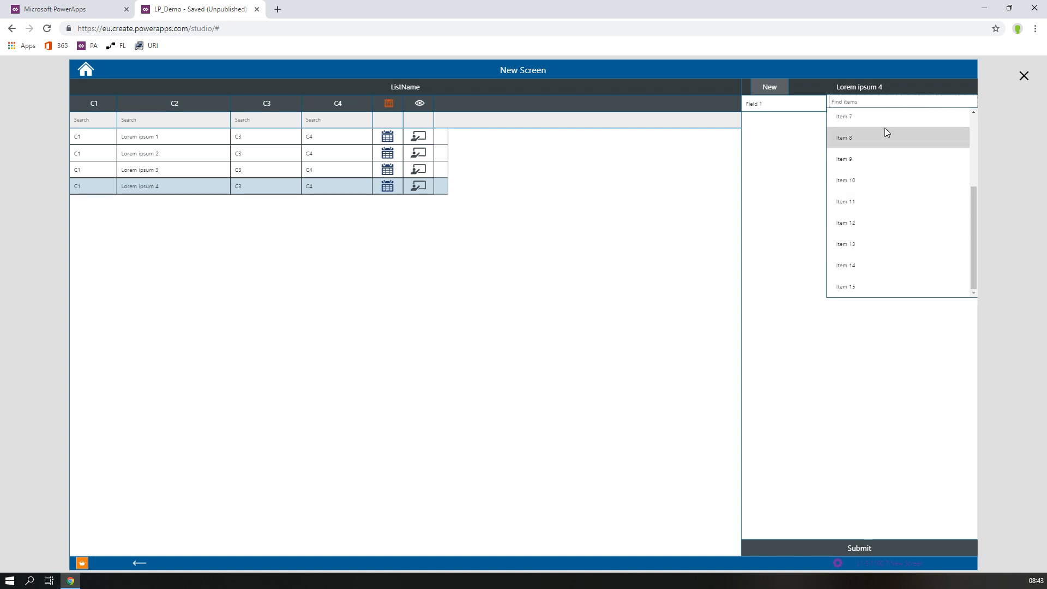
click(1028, 79)
click(1028, 79)
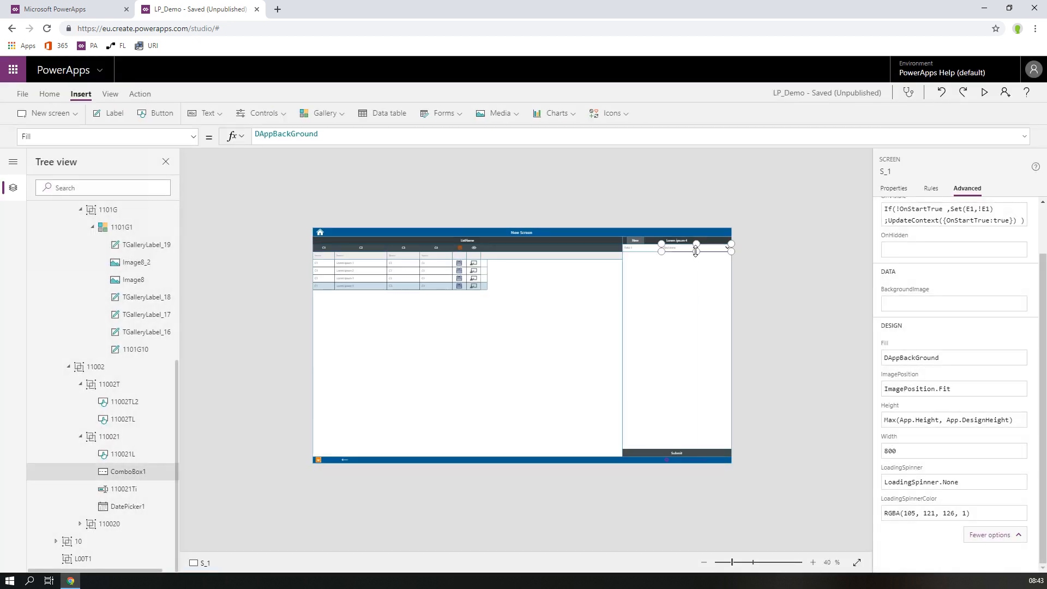
- Set ComboBox1's HoverColor and PressedColor to DFormDataColor, copied from its Color property
click(696, 249)
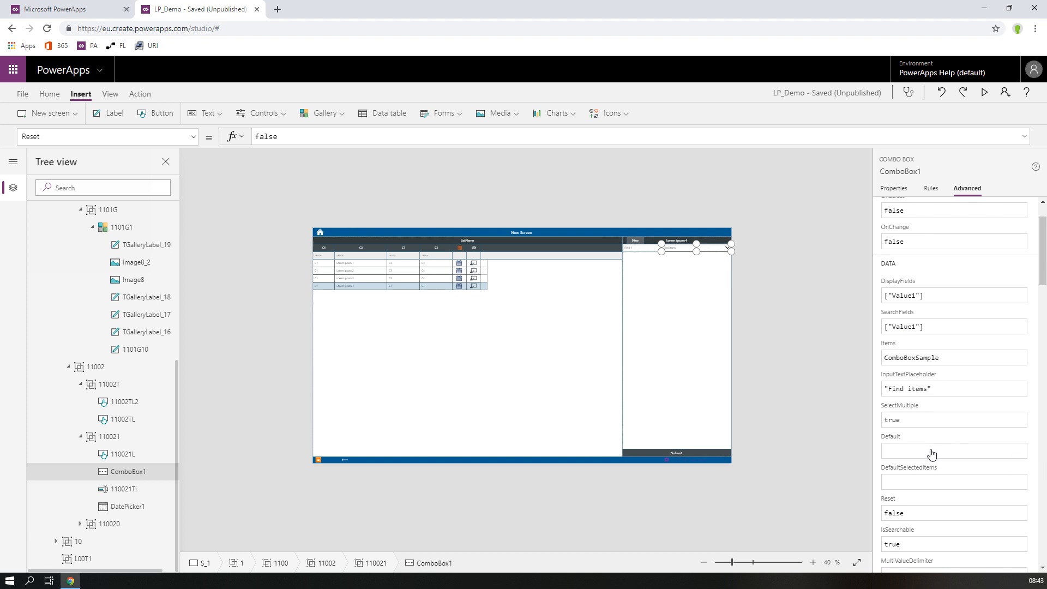
scroll(937, 380, down, 1)
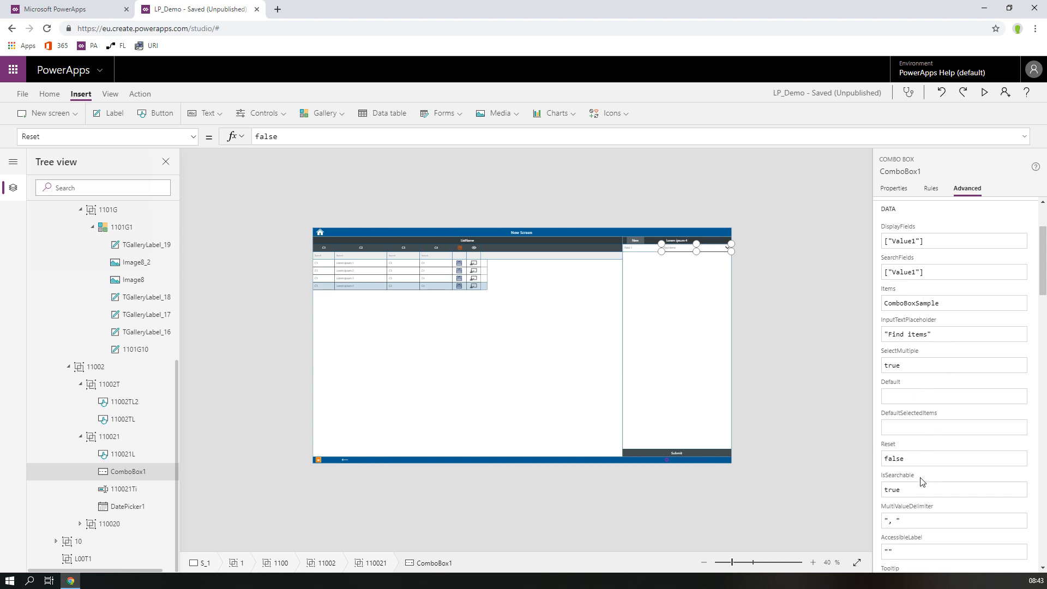
scroll(924, 453, down, 3)
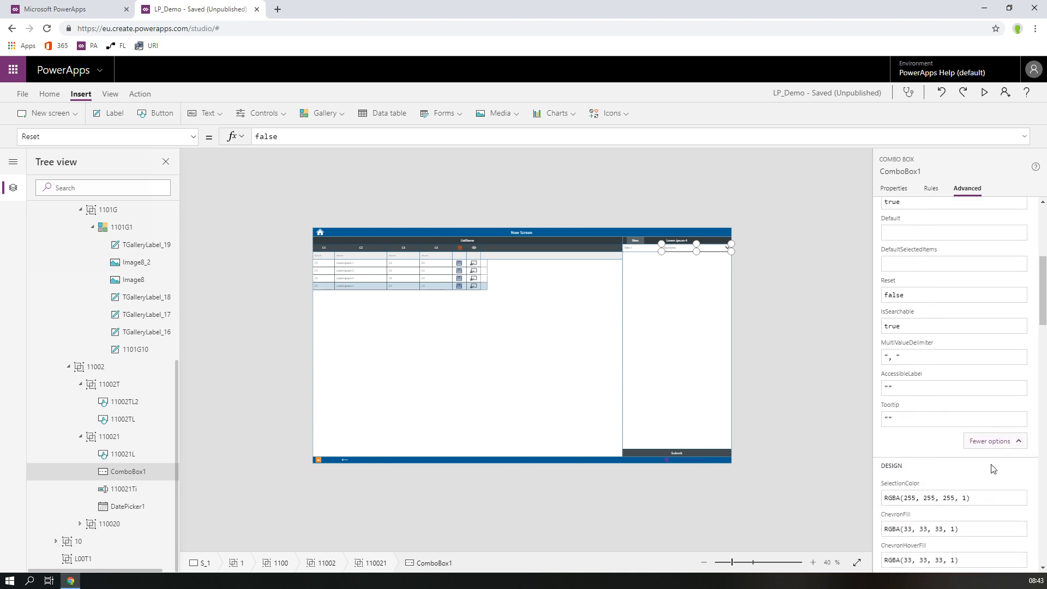
scroll(988, 459, down, 1)
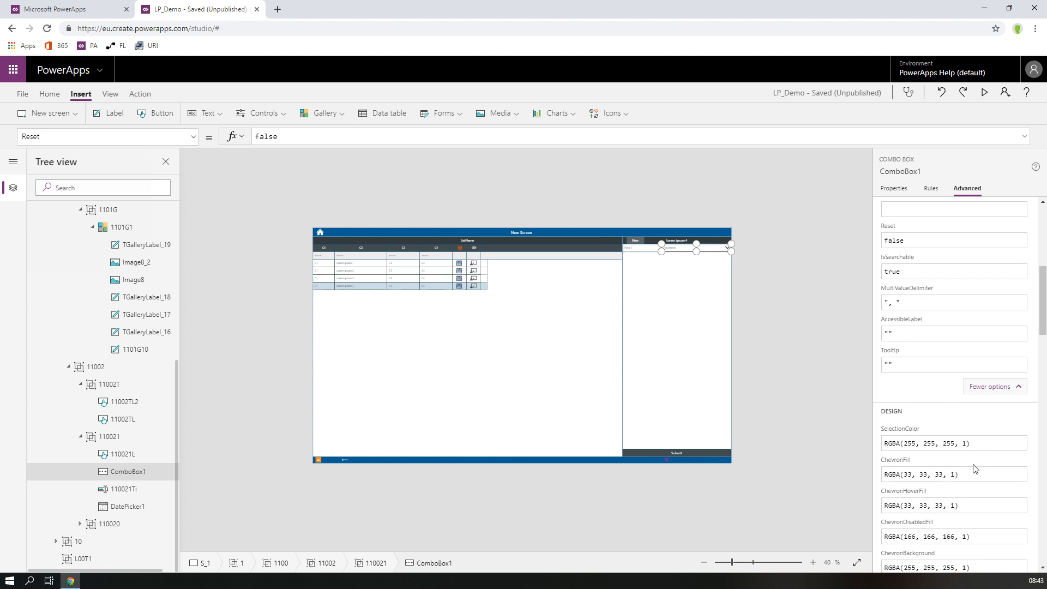
scroll(975, 469, down, 5)
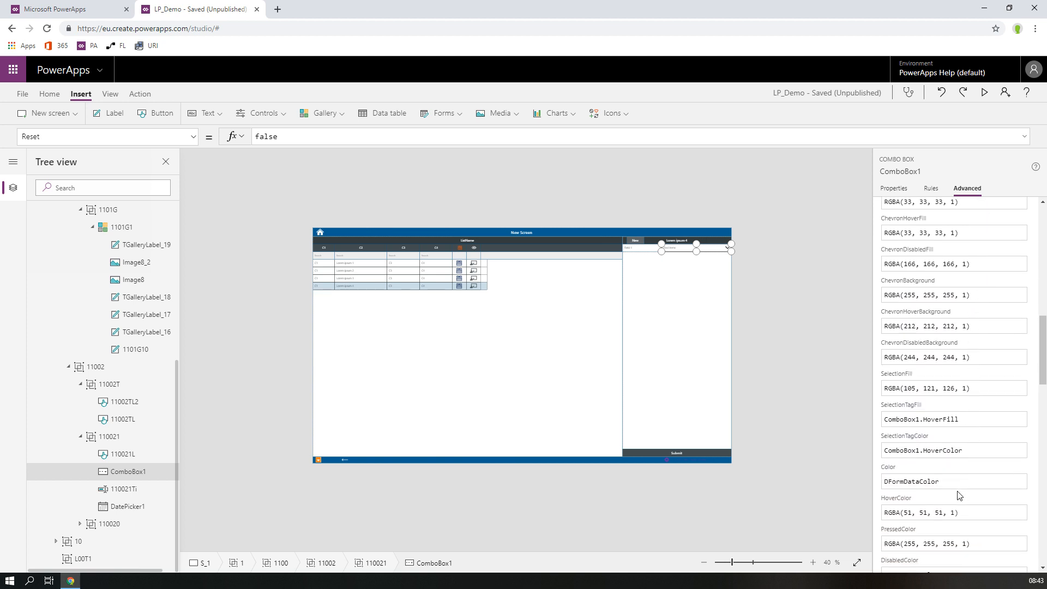
scroll(958, 491, down, 2)
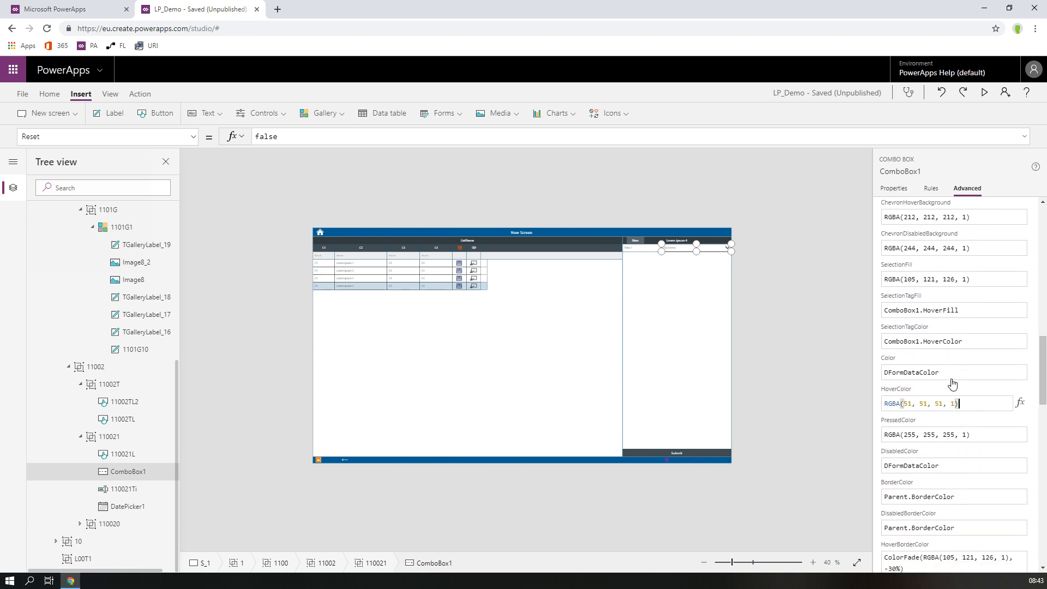
click(918, 376)
key(ctrl+c)
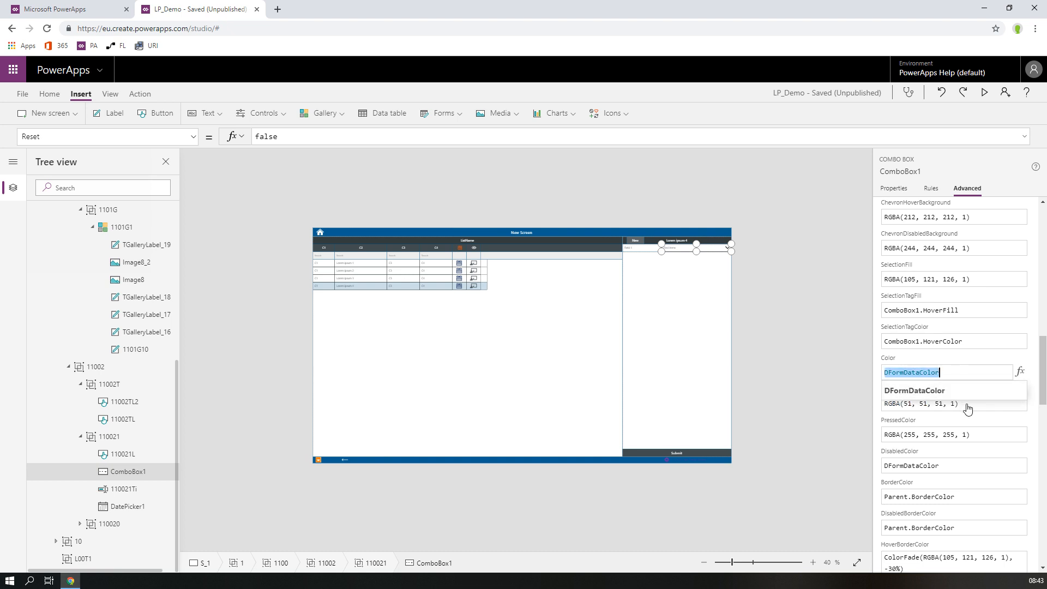
click(966, 408)
key(ctrl+a)
key(ctrl+v)
click(979, 436)
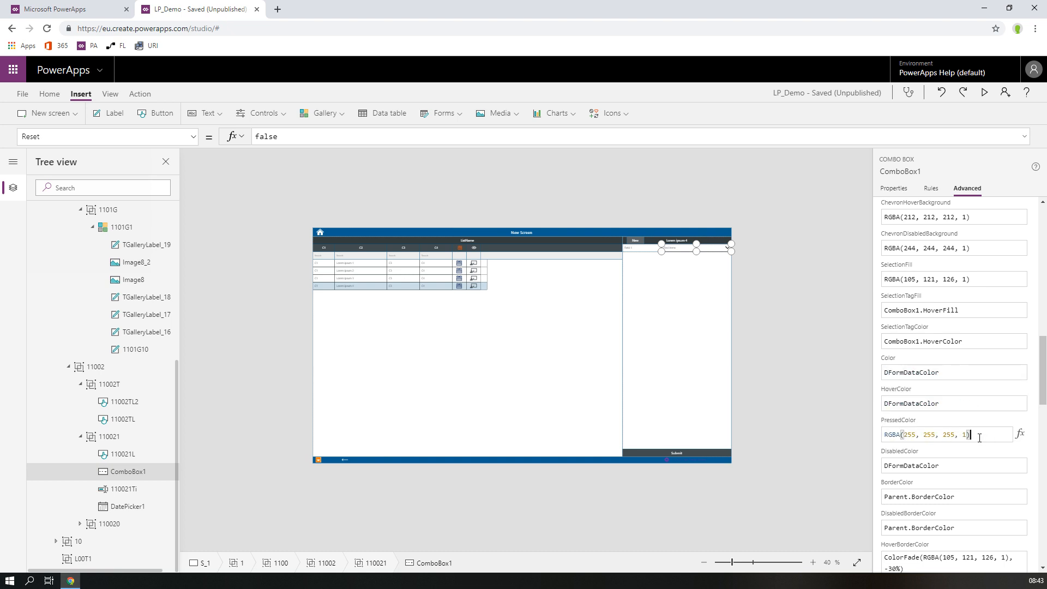
key(ctrl+a)
key(ctrl+v)
- Set ComboBox1's HoverBorderColor and PressedBorderColor to Parent.BorderColor, copied from its DisabledBorderColor
scroll(955, 502, down, 2)
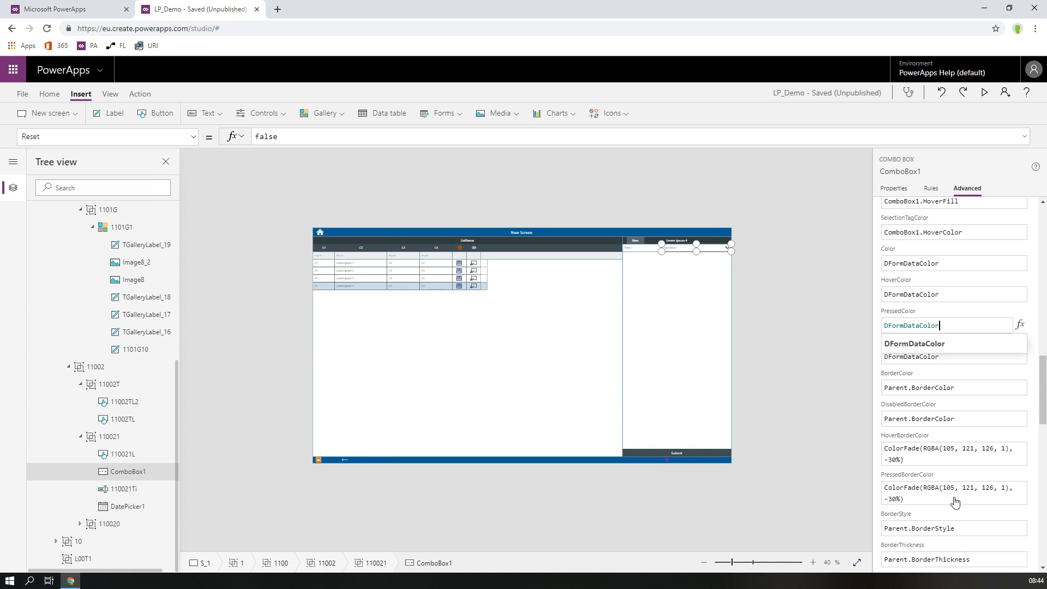
click(951, 420)
key(ctrl+a)
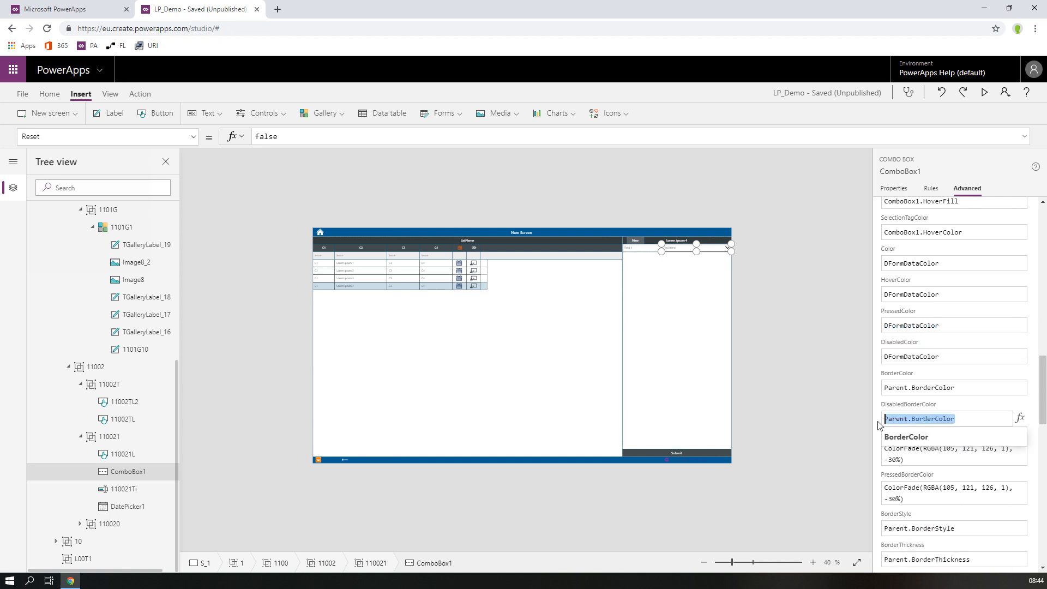
key(ctrl+c)
click(911, 465)
key(ctrl+a)
key(ctrl+v)
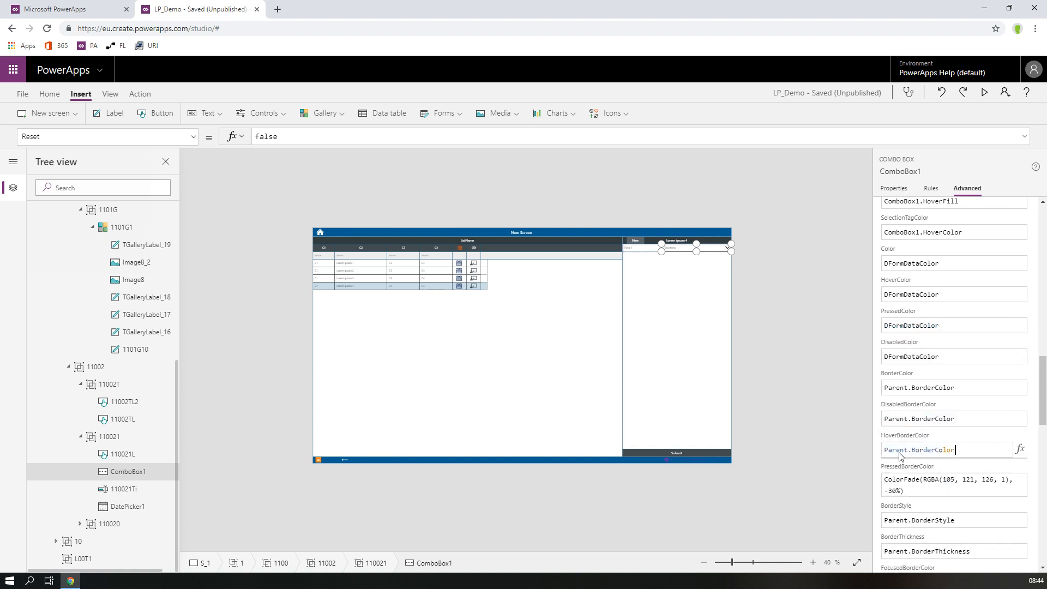
scroll(905, 452, down, 1)
click(920, 437)
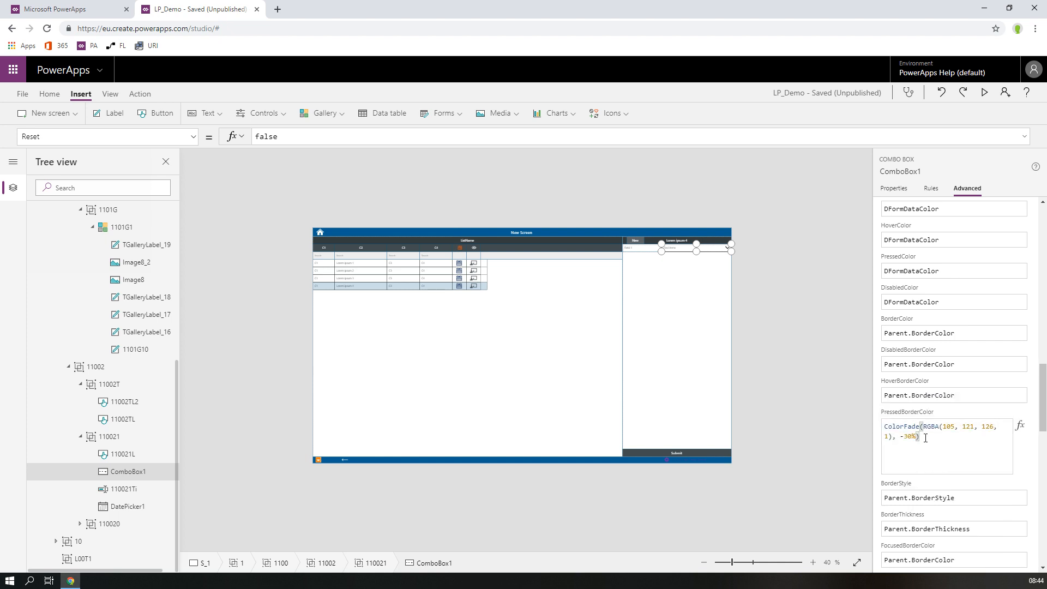
drag(925, 438, 882, 430)
key(ctrl+v)
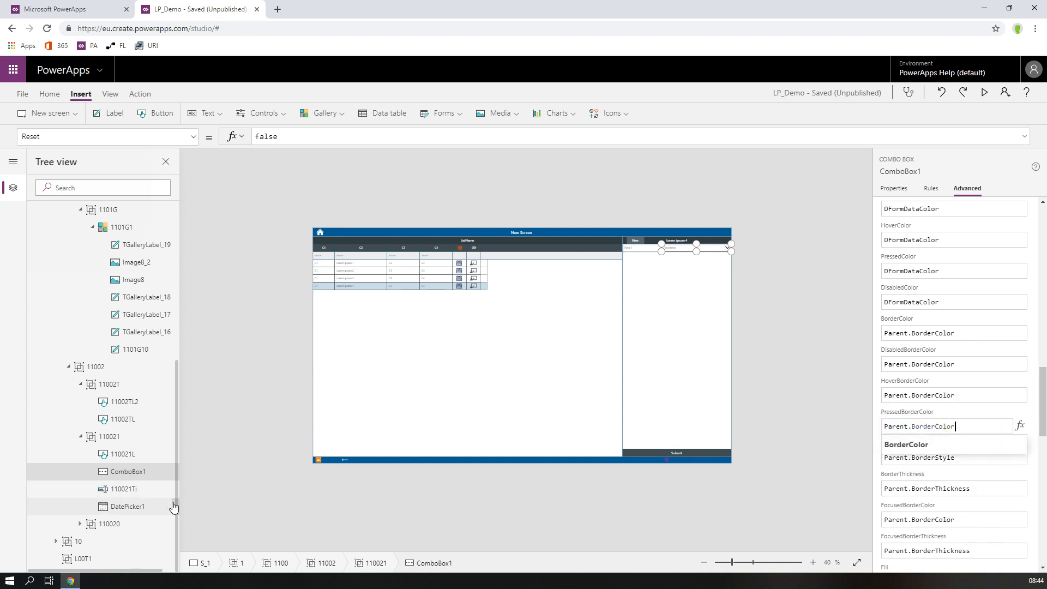
- Set ComboBox1's PressedFill and HoverFill to Parent.Fill, copied from its DisabledFill
scroll(891, 492, down, 3)
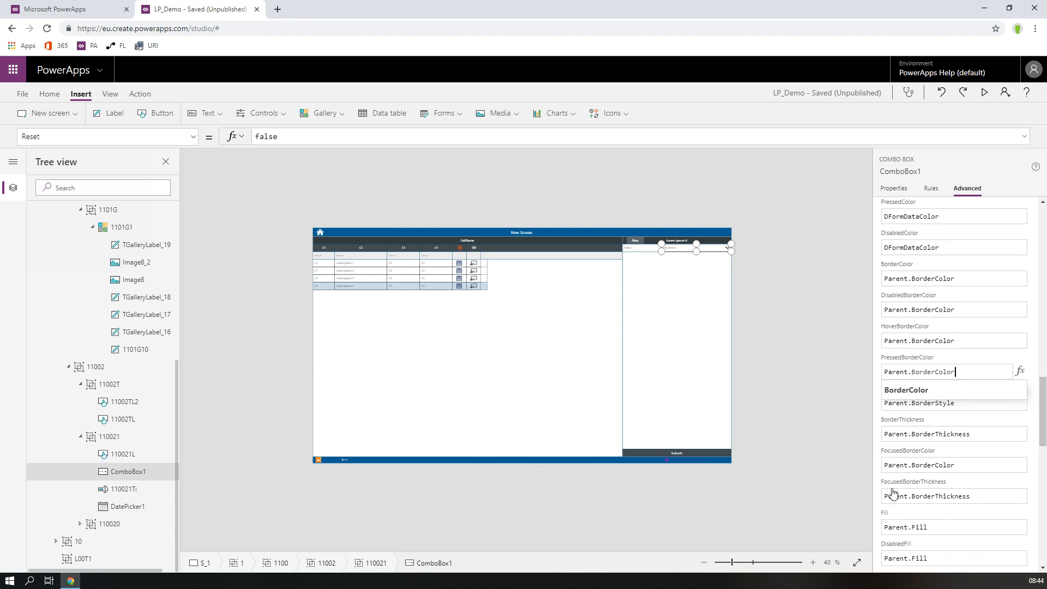
scroll(949, 478, down, 1)
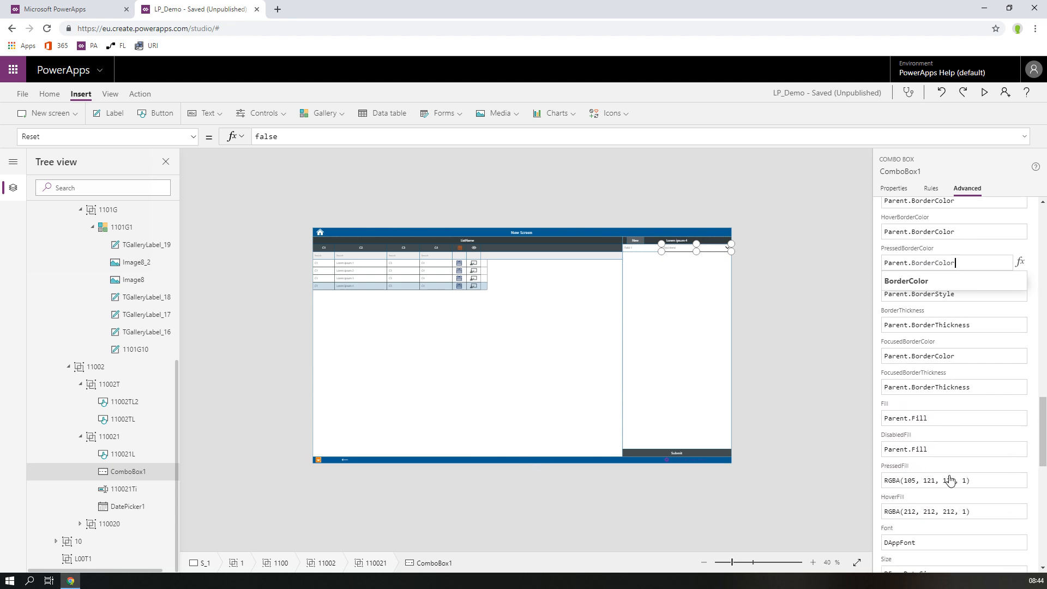
click(931, 450)
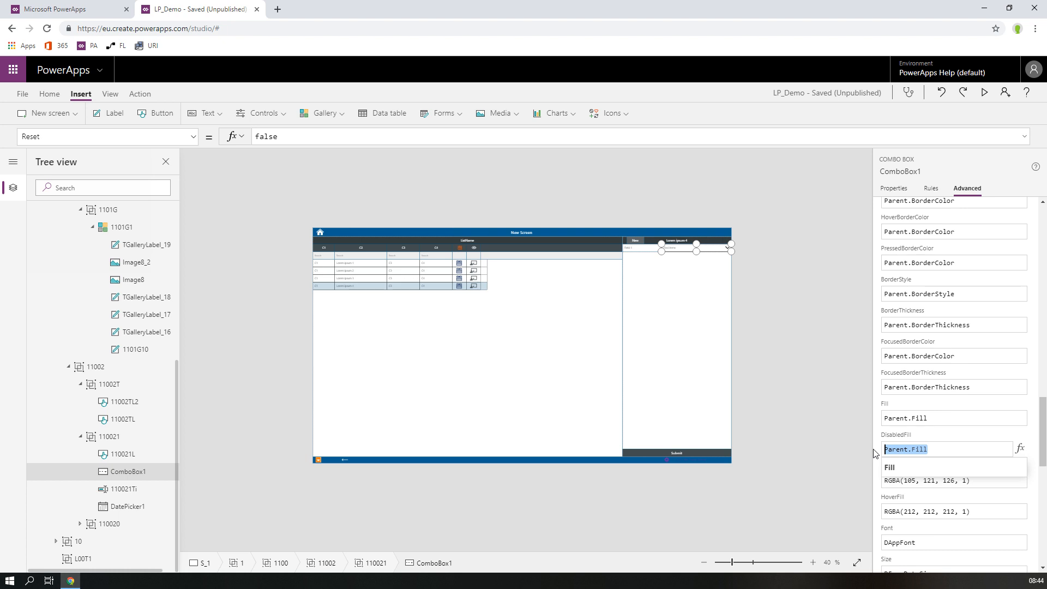
click(985, 497)
drag(978, 483, 890, 481)
key(ctrl+v)
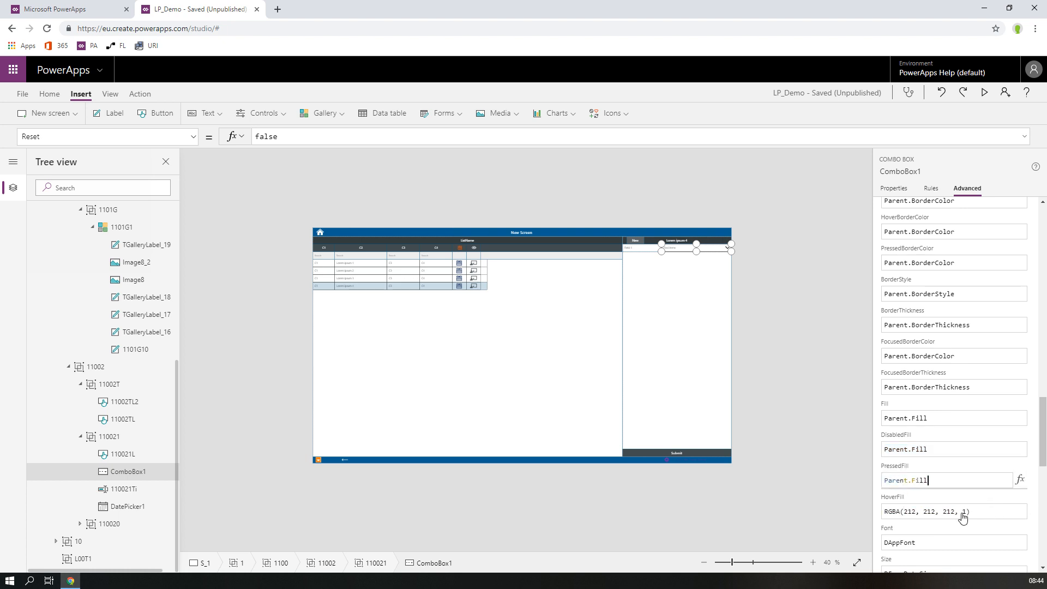
click(973, 510)
key(ctrl+a)
key(ctrl+v)
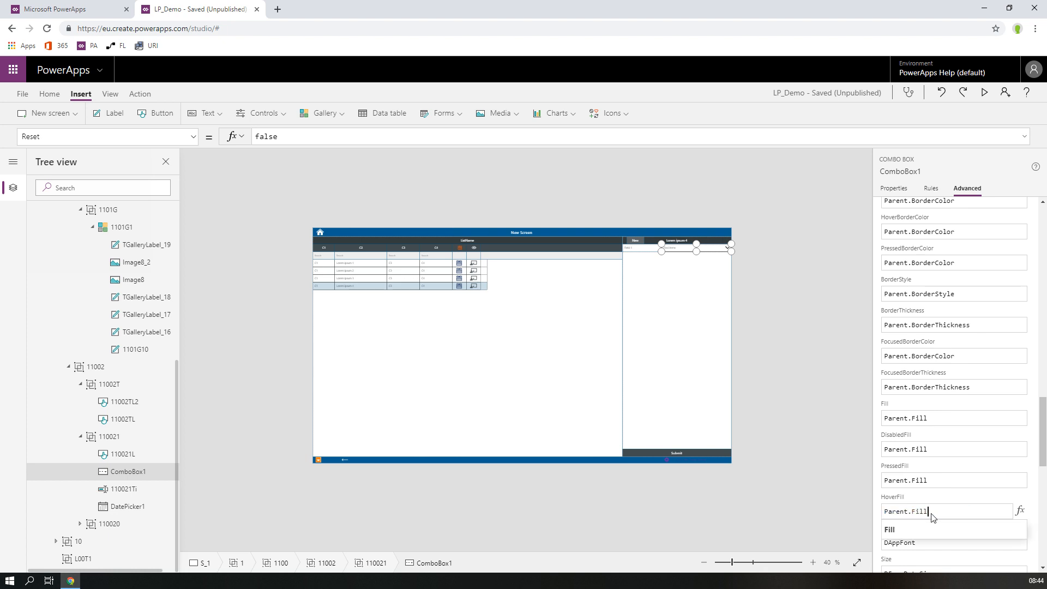
- Review ComboBox1's remaining design properties, from font, padding and size settings to the chevron and selection colors
scroll(926, 537, down, 3)
scroll(925, 538, down, 5)
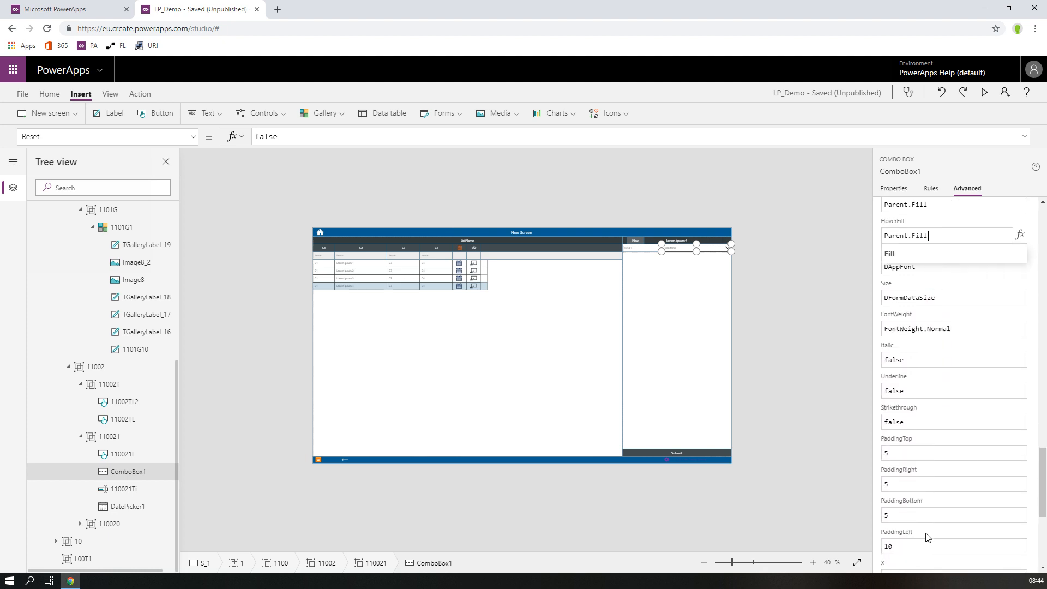
scroll(926, 538, down, 3)
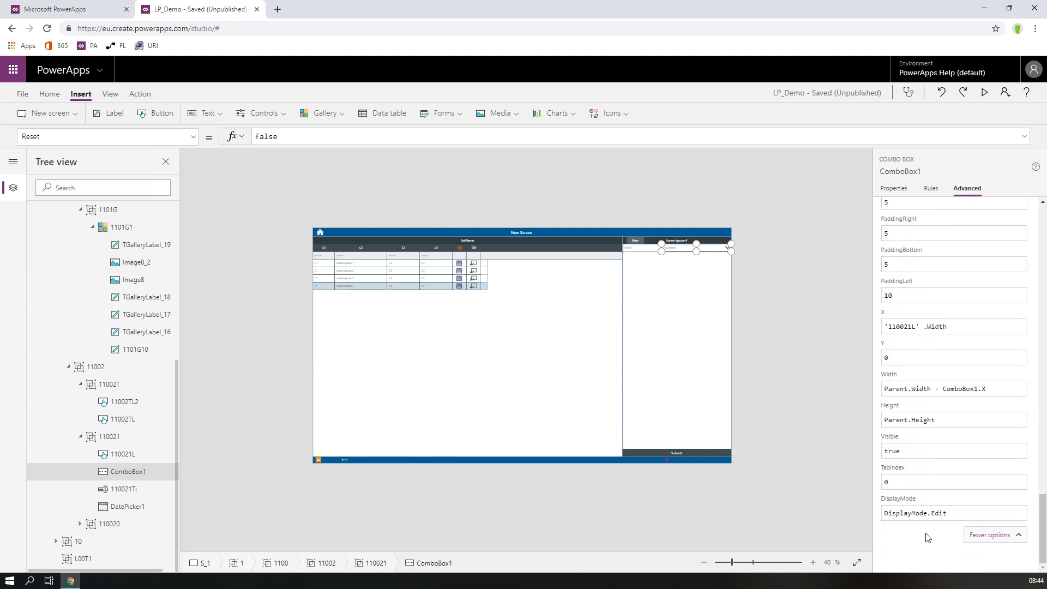
scroll(926, 538, up, 8)
scroll(926, 536, up, 4)
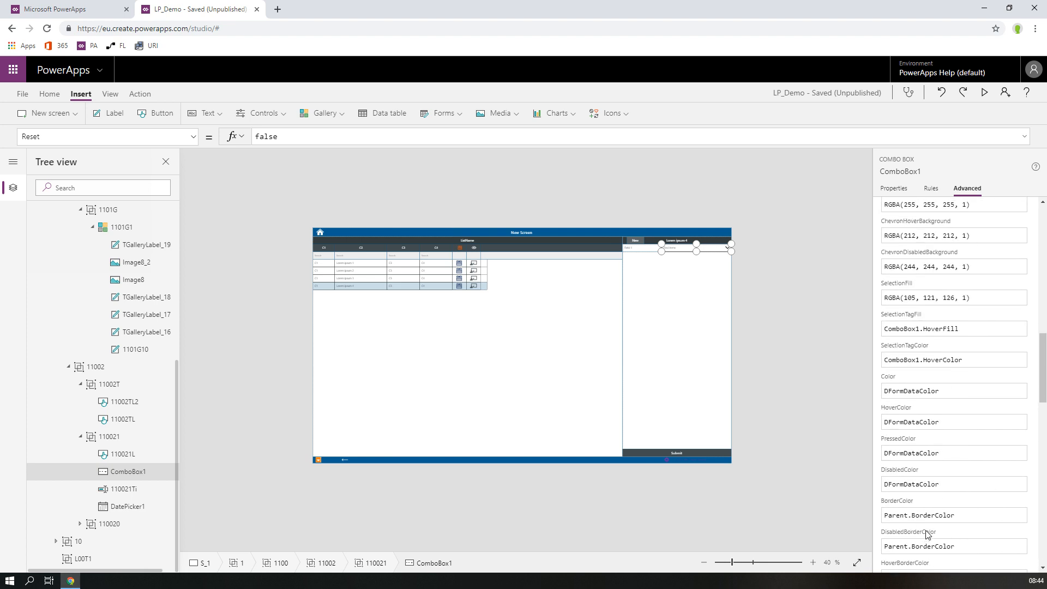
scroll(922, 461, up, 3)
scroll(921, 458, up, 3)
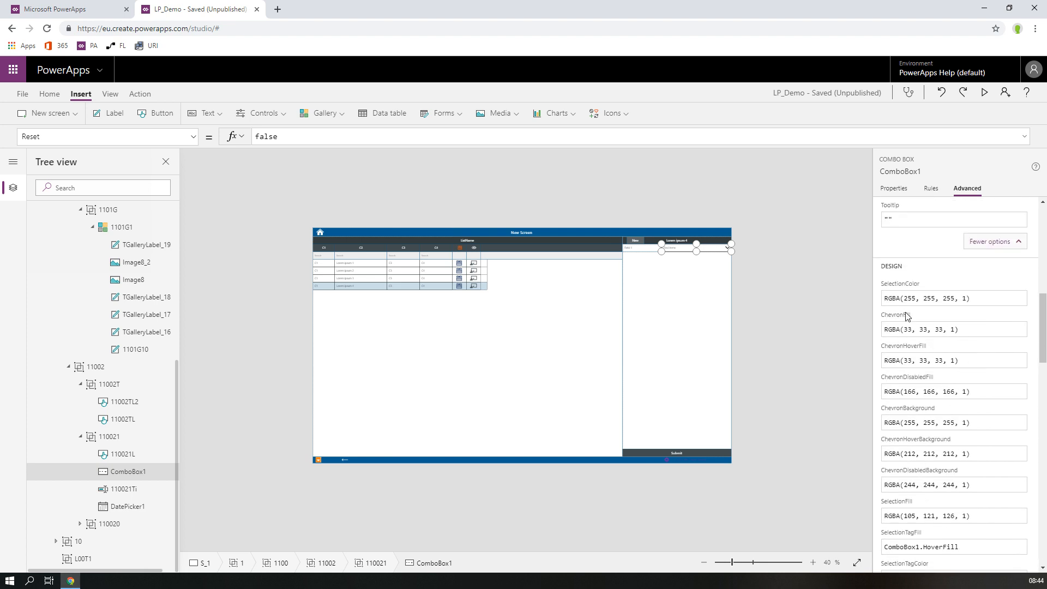
scroll(938, 440, down, 3)
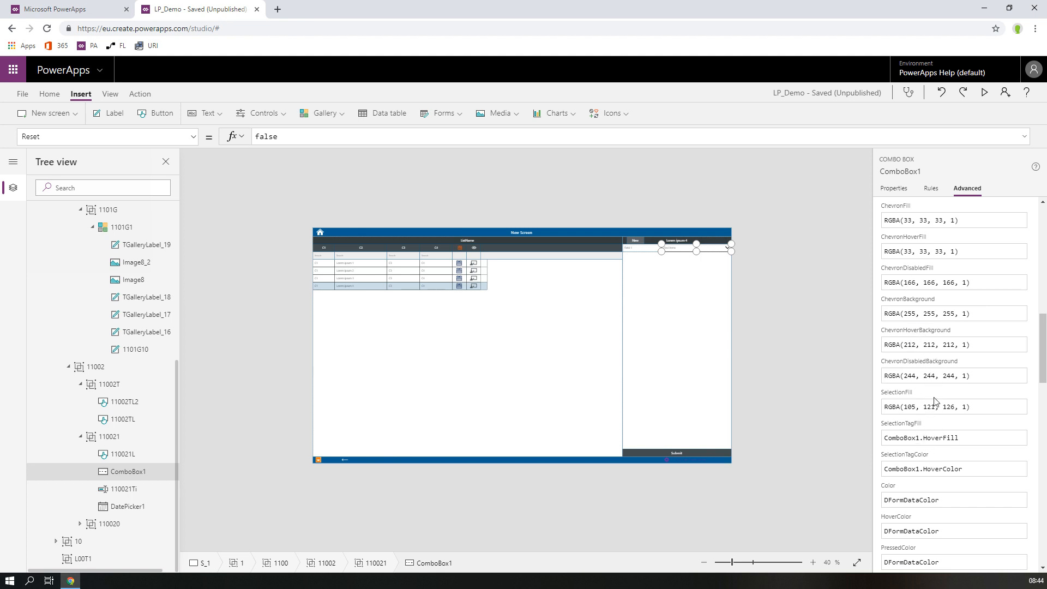
- Set ComboBox1's ChevronFill to DFormDataComboChevronColor
scroll(934, 404, up, 1)
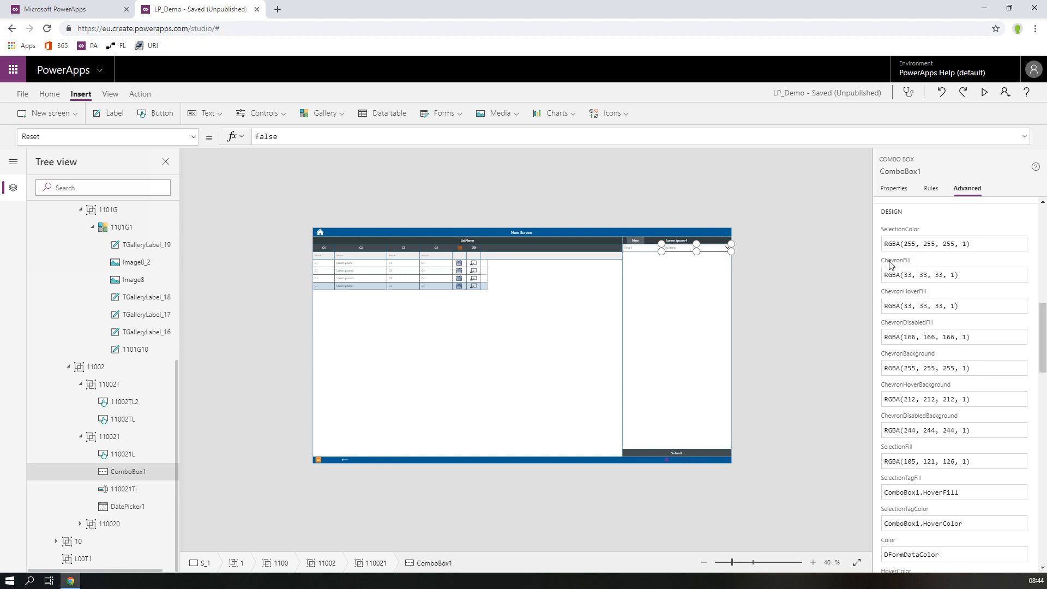
click(969, 274)
drag(969, 274, 889, 274)
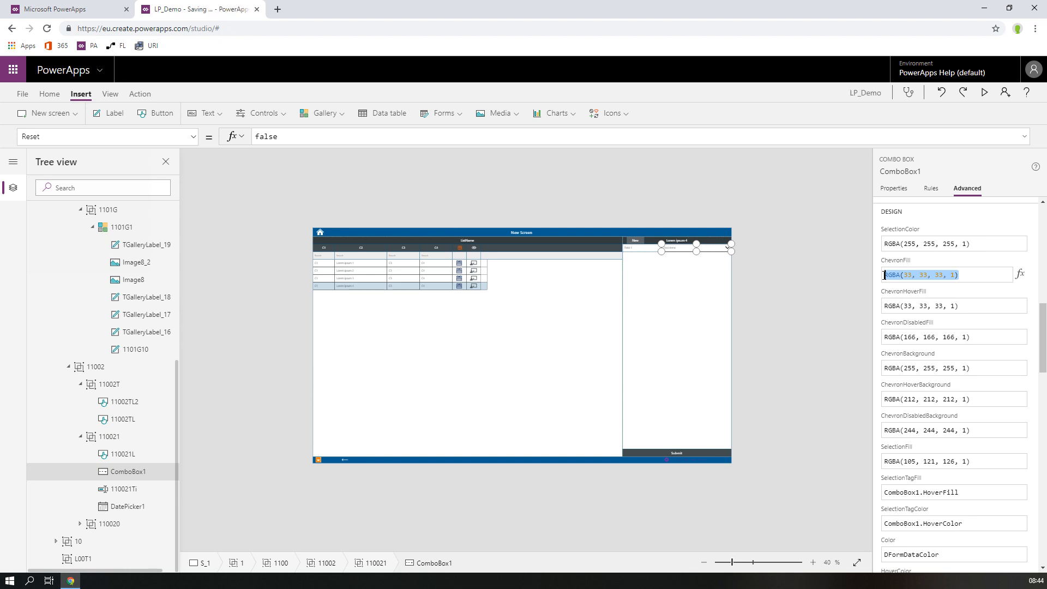
text(D)
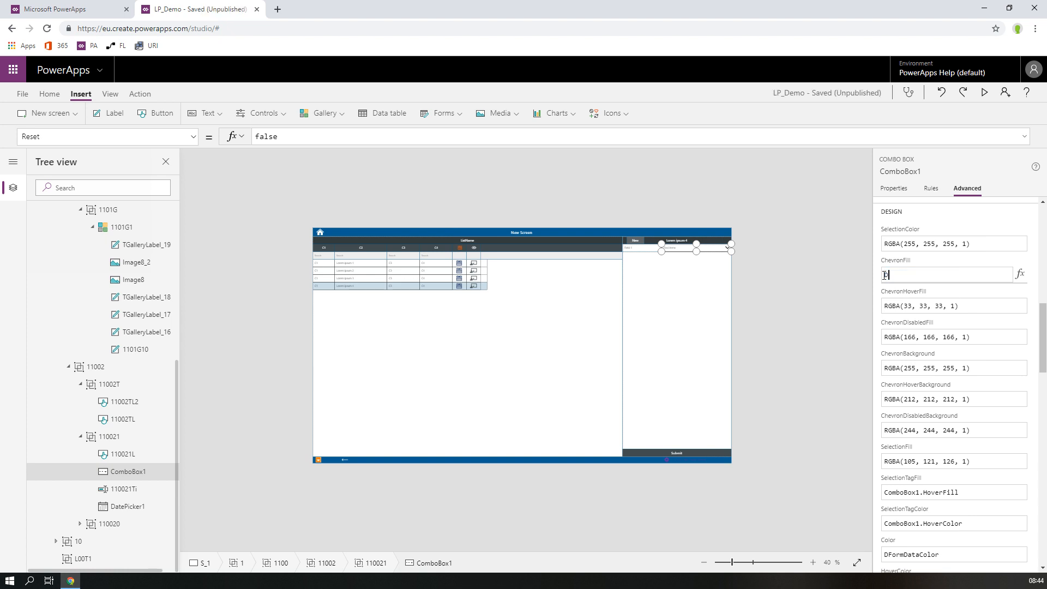
text(FormDat)
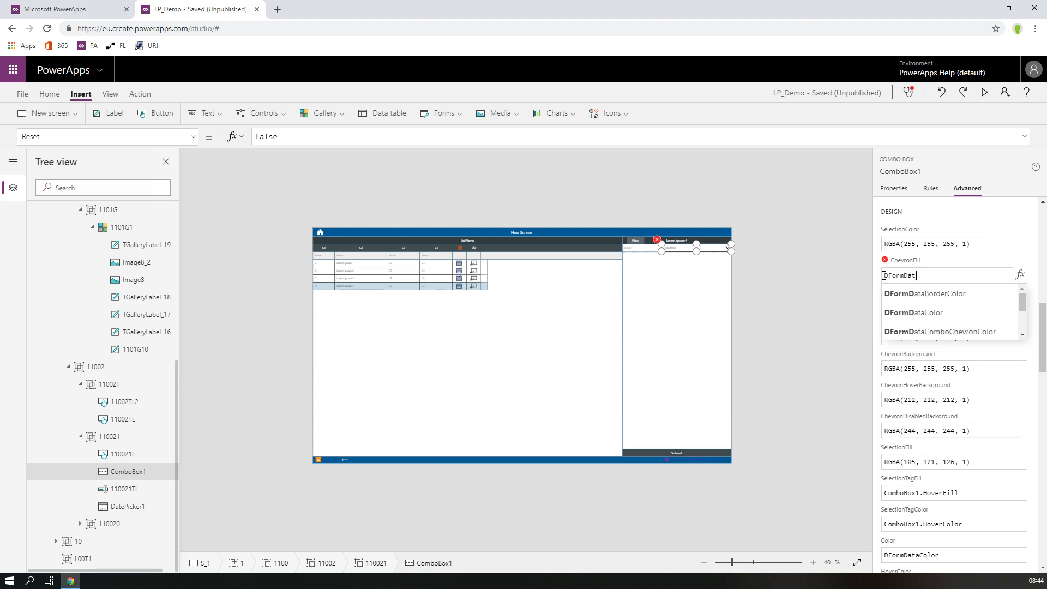
text(aCom)
key(Down)
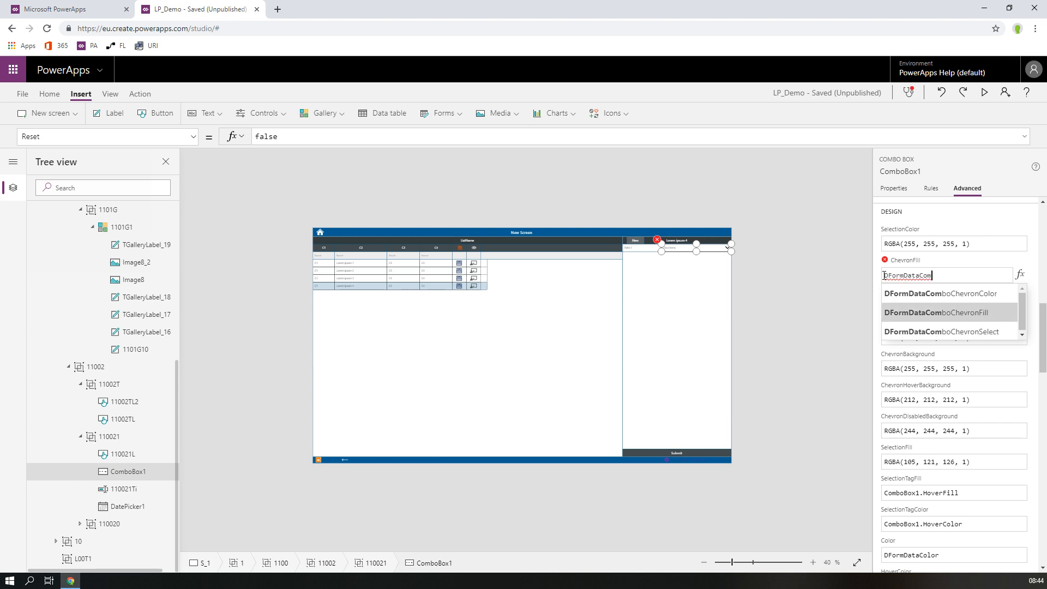
key(Up)
key(Tab)
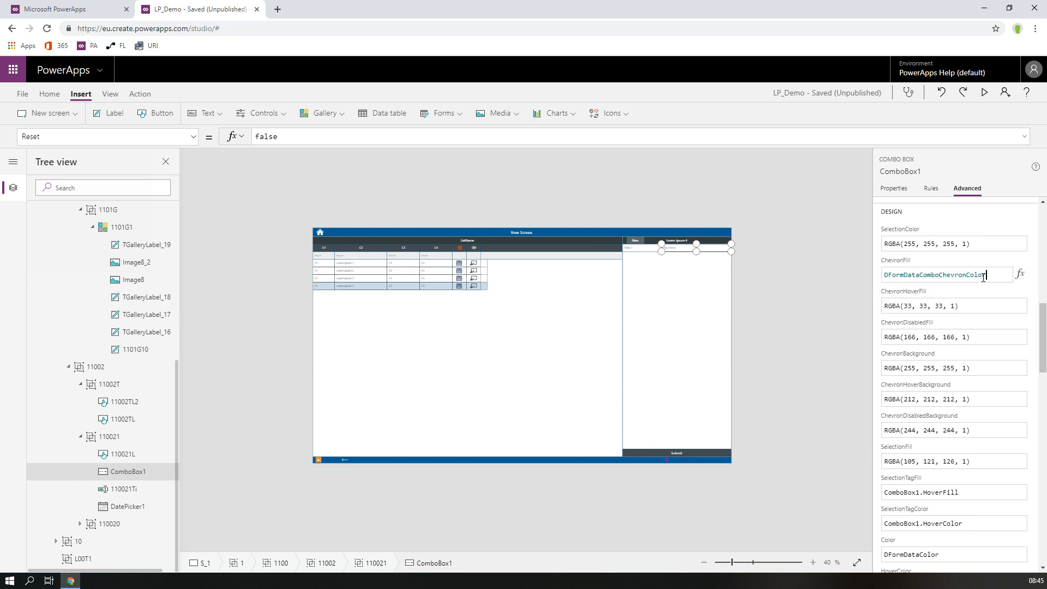
- Set ComboBox1's ChevronHoverFill and ChevronDisabledFill to DFormDataComboChevronColor, copied from its ChevronFill
double_click(961, 274)
drag(976, 306, 879, 307)
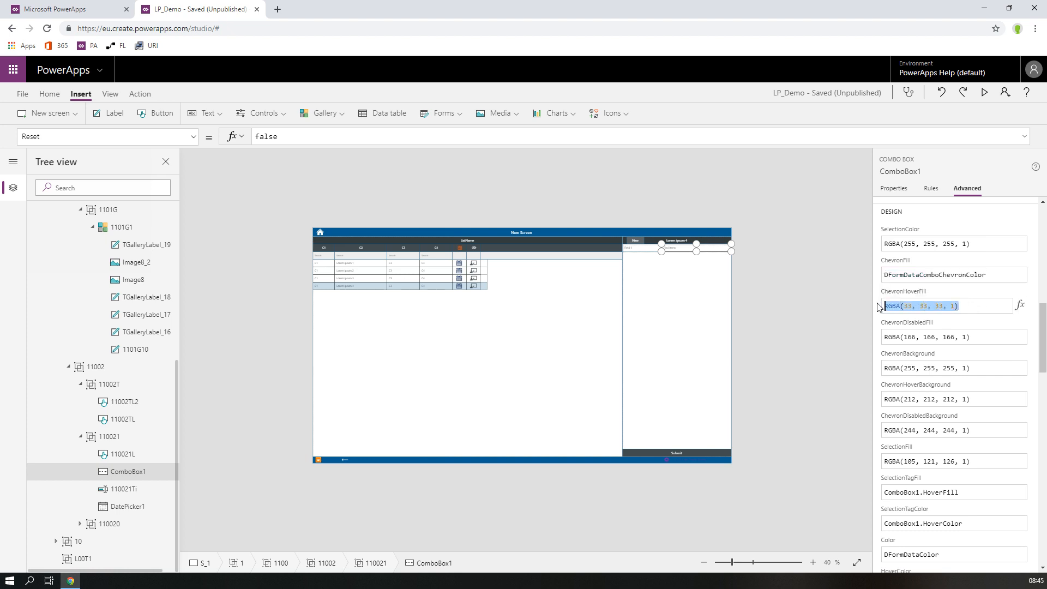
key(ctrl+v)
drag(979, 336, 882, 336)
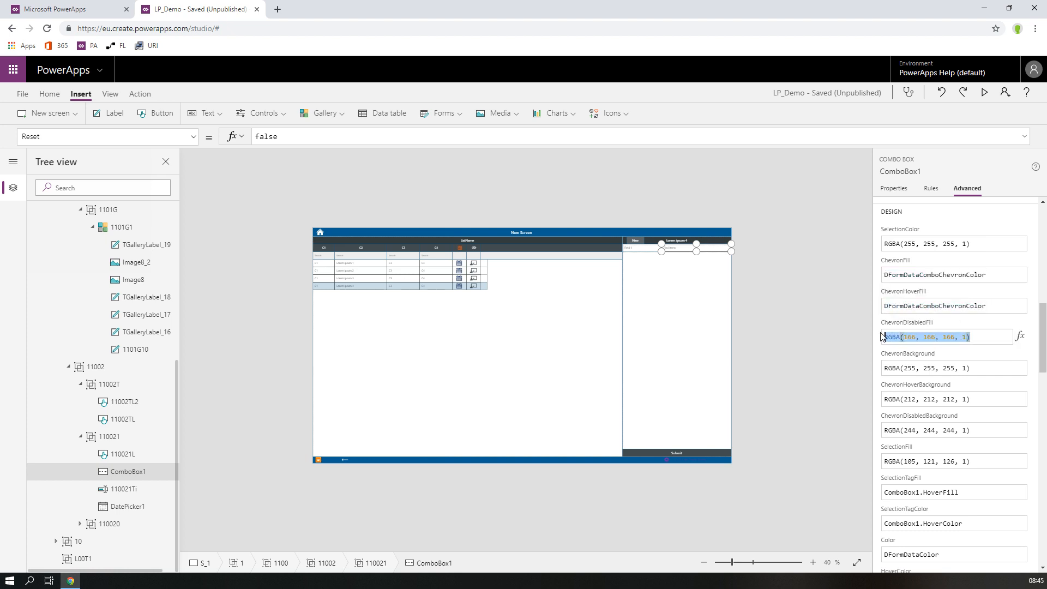
key(ctrl+v)
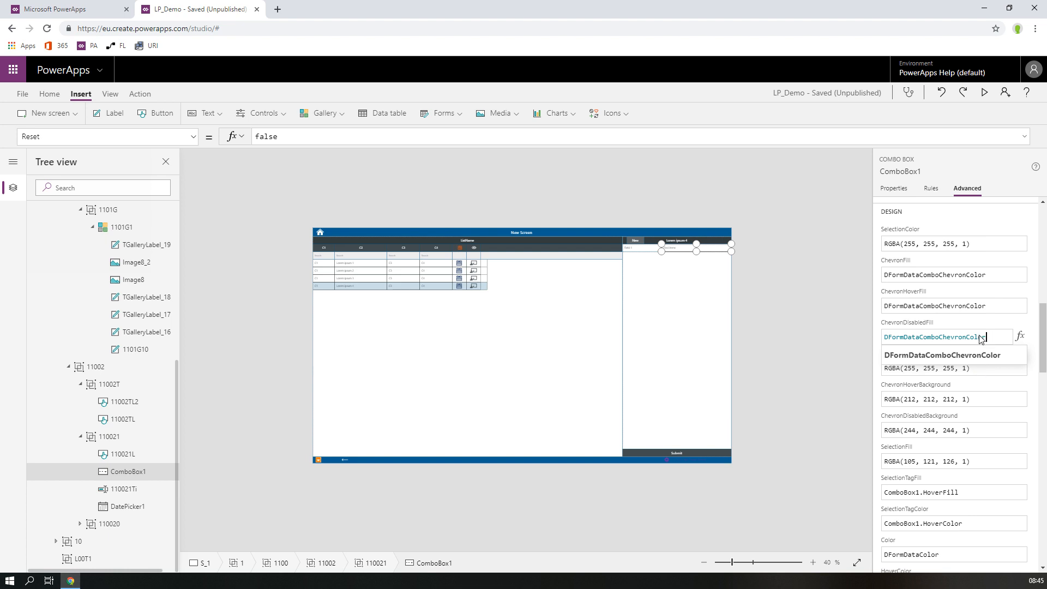
drag(981, 339, 880, 339)
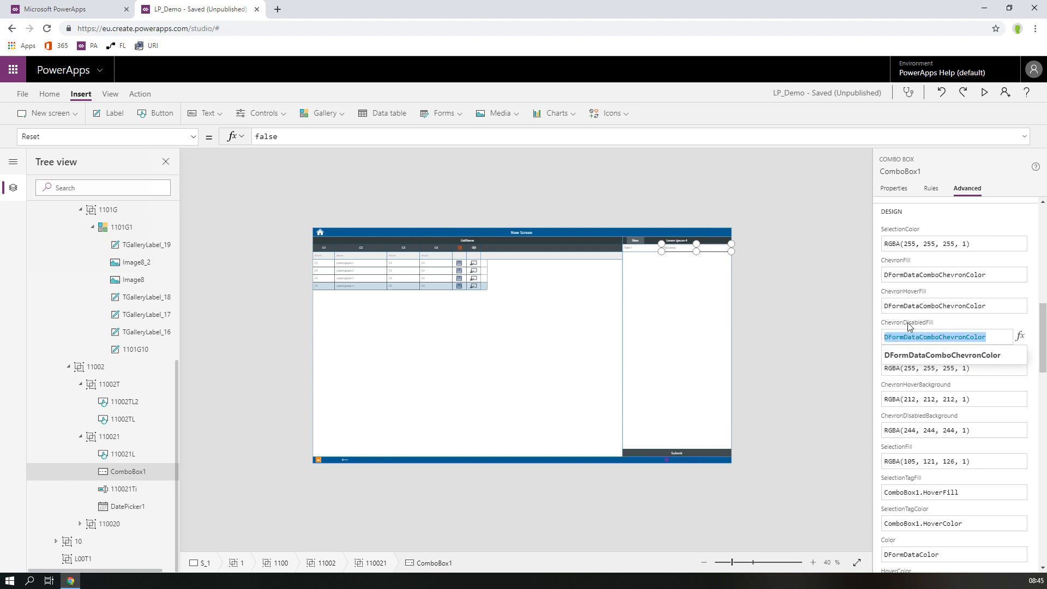
- Set ComboBox1's ChevronBackground to DFormDataComboChevronFill
click(976, 372)
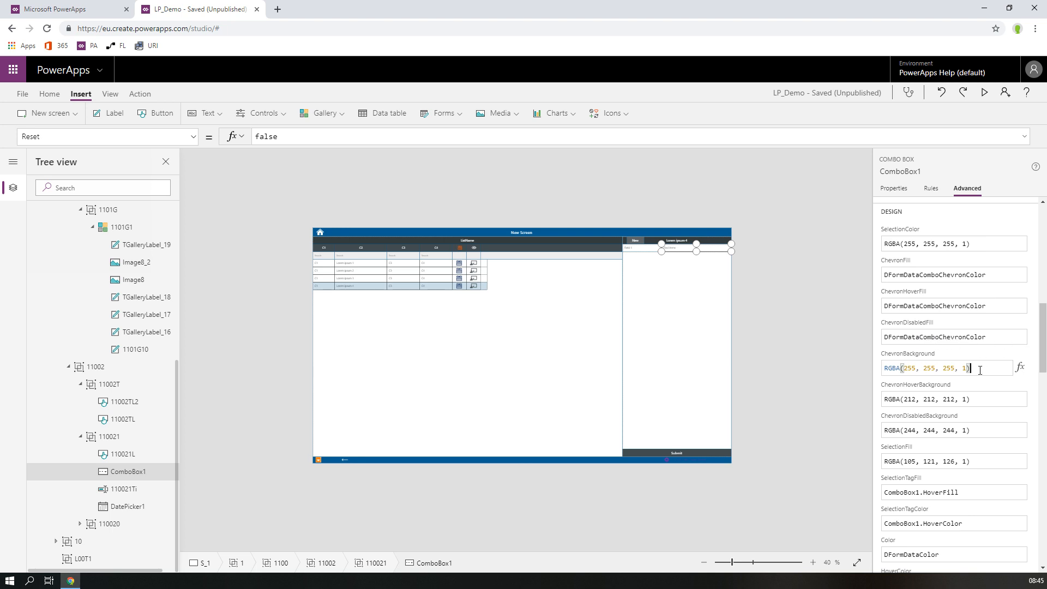
key(ctrl+a)
key(BackSpace)
text(DF)
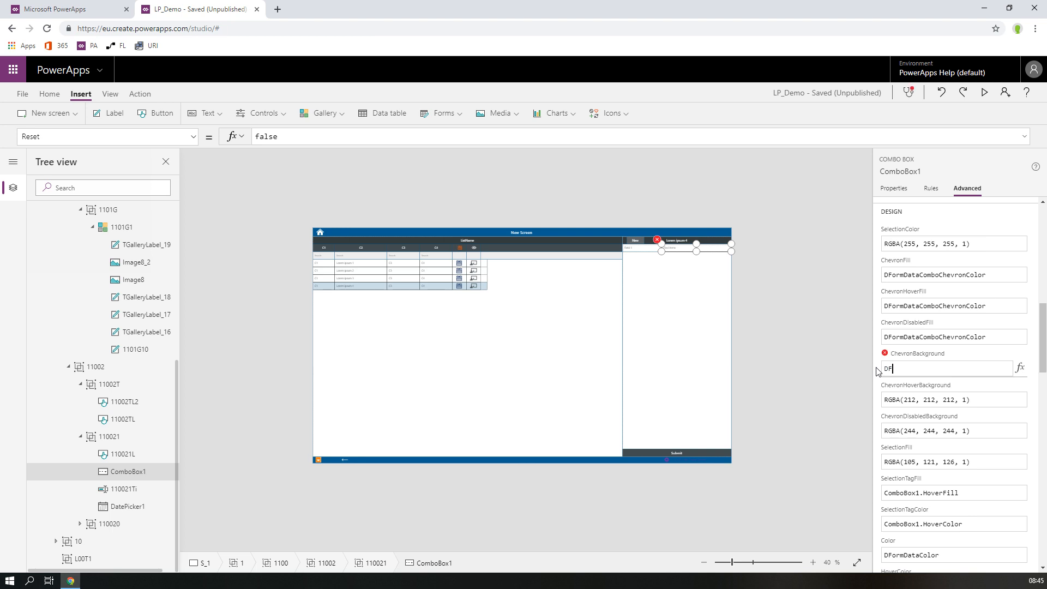
text(ormData)
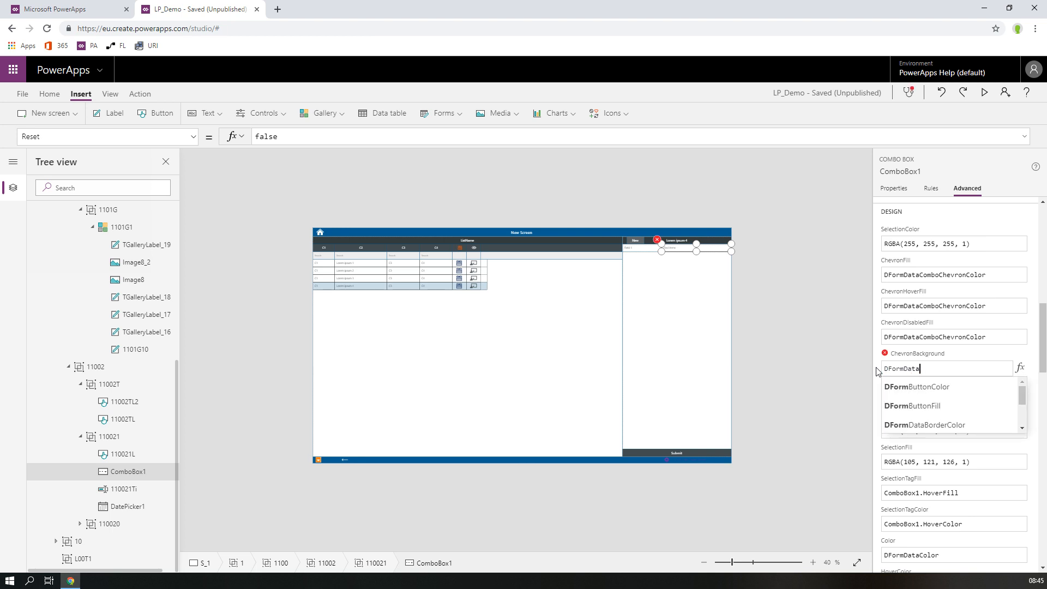
text(C)
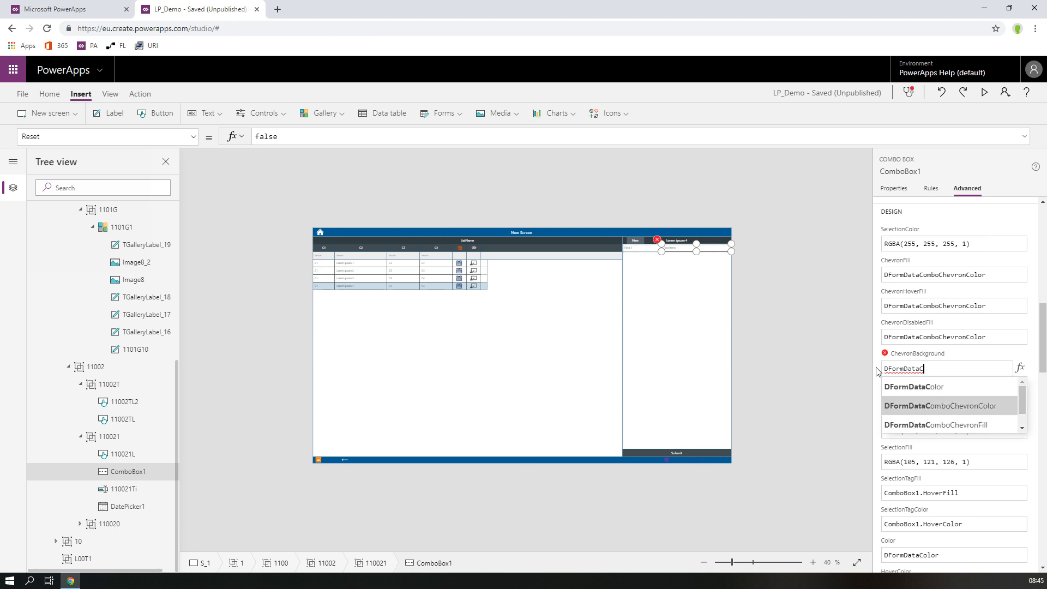
key(Down)
key(Tab)
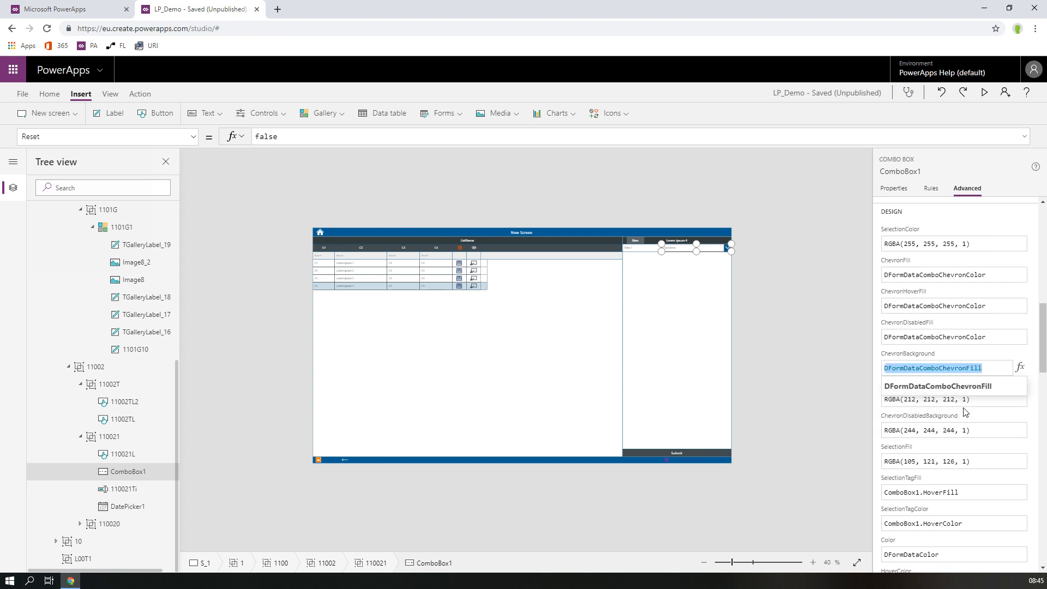
- Set ComboBox1's ChevronHoverBackground and ChevronDisabledBackground to DFormDataComboChevronFill, matching its ChevronBackground
drag(971, 399, 882, 394)
text(DFormDataComboChevronFill)
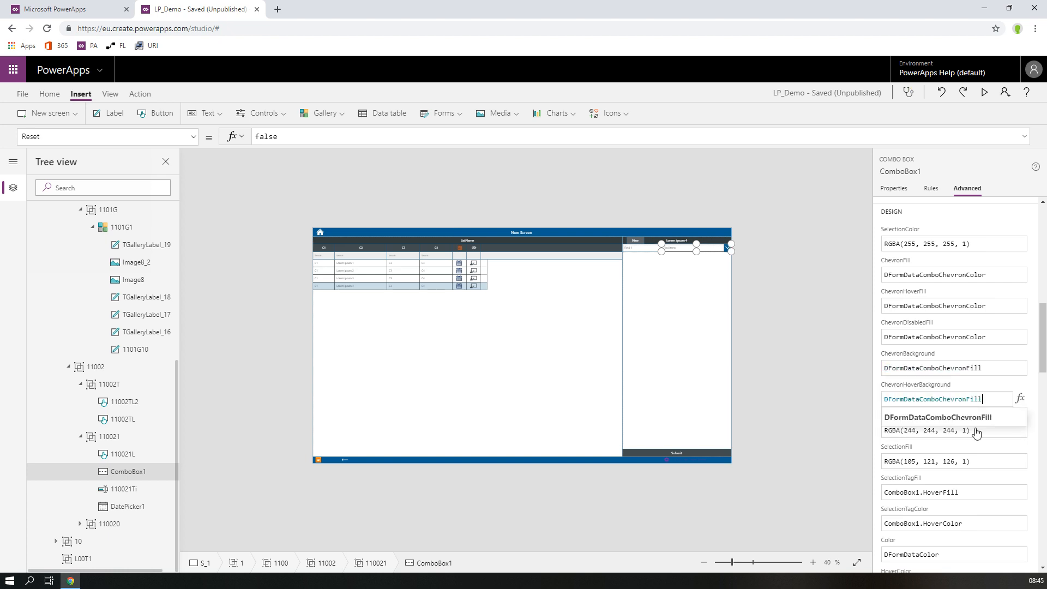
click(975, 429)
drag(975, 429, 881, 425)
text(DFormDataComboChevronFill)
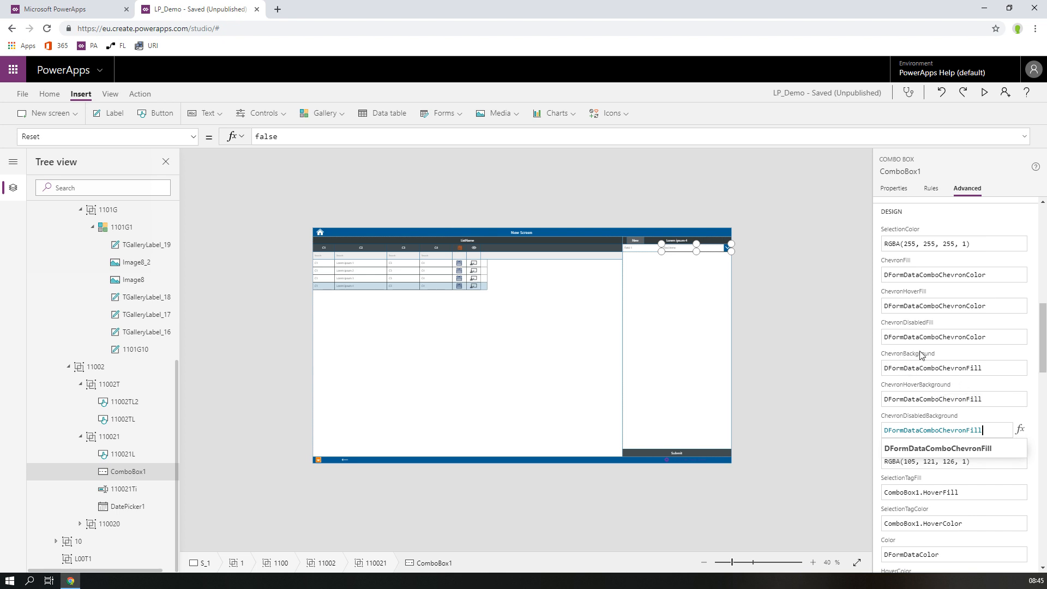
- Set ComboBox1's SelectionFill to DFormDataComboChevronFill
scroll(958, 367, down, 2)
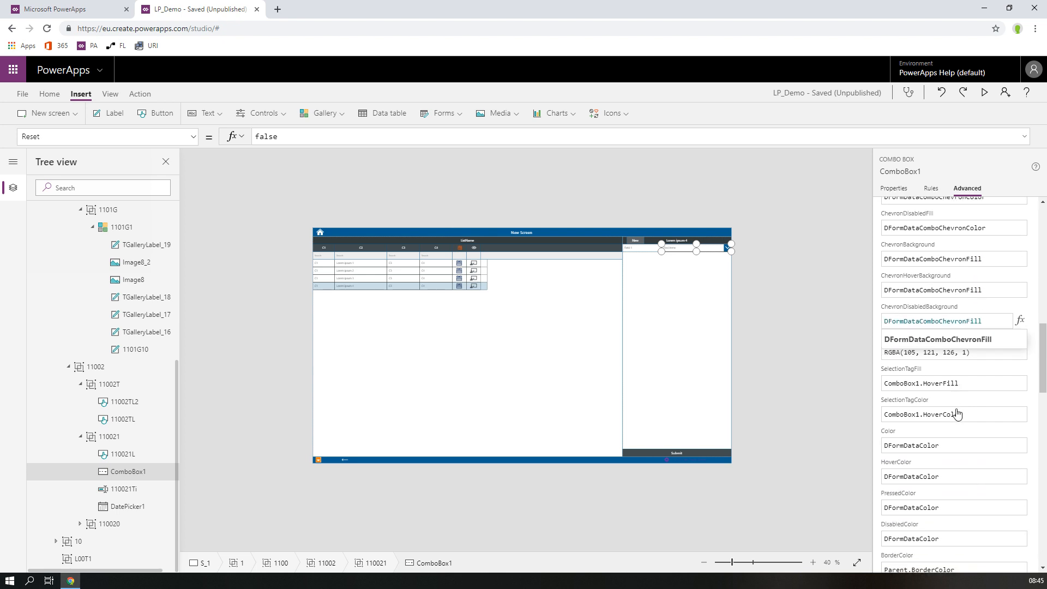
click(975, 355)
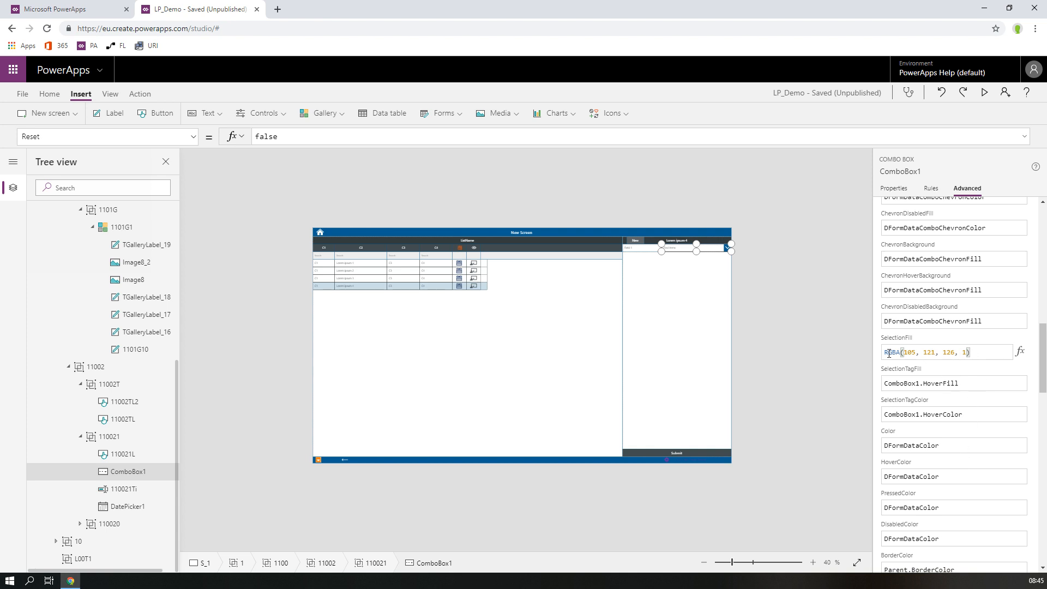
scroll(974, 278, up, 4)
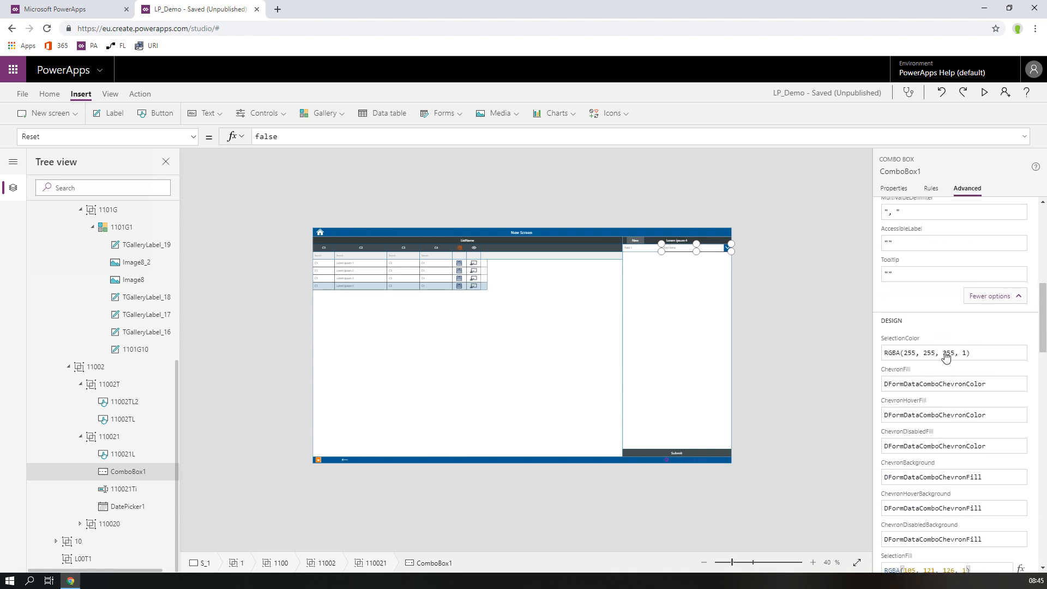
scroll(998, 507, down, 3)
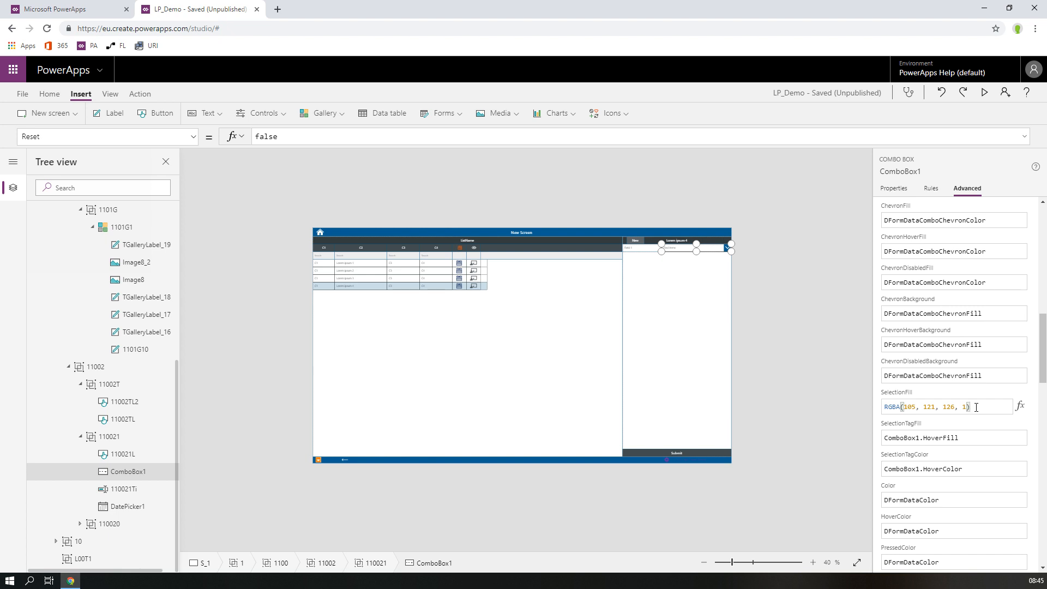
drag(973, 406, 871, 410)
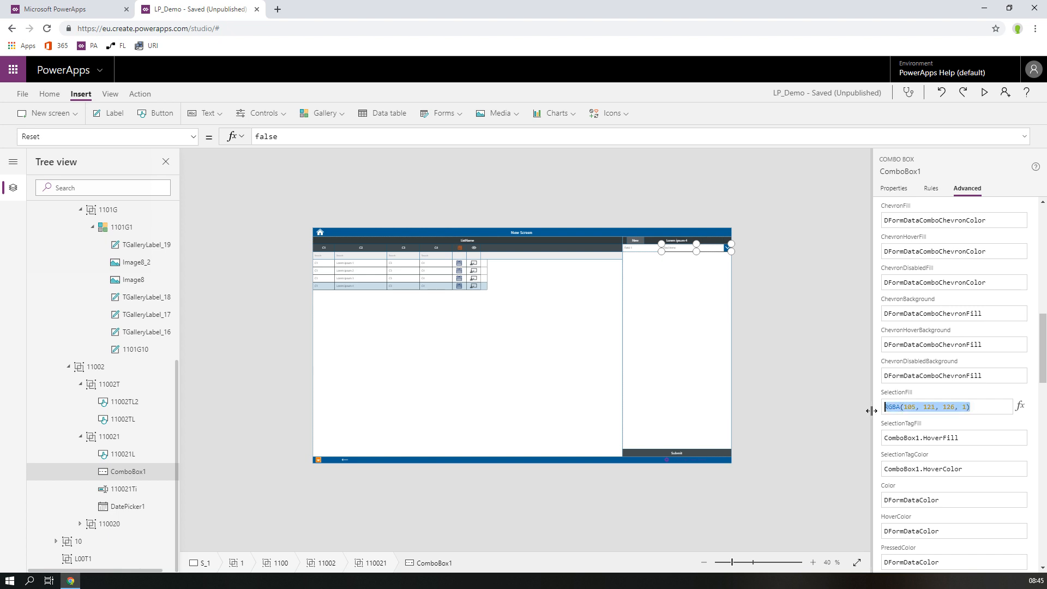
text(DFormDataComboSelectionFill)
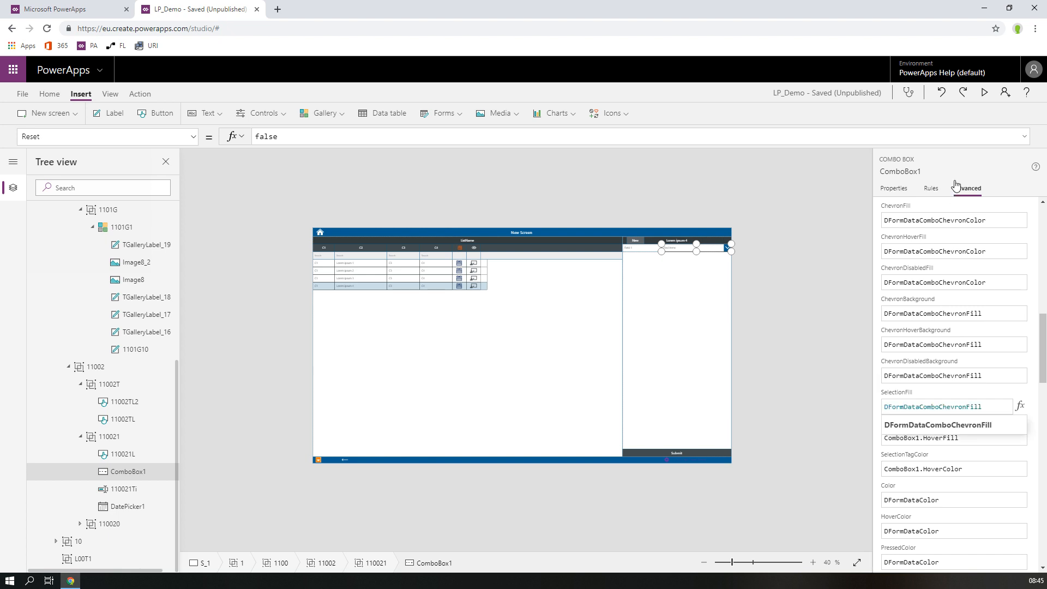
- Preview the app, select Item 6 and Item 5 in the form's combo box to check its styling, and close the preview
click(984, 92)
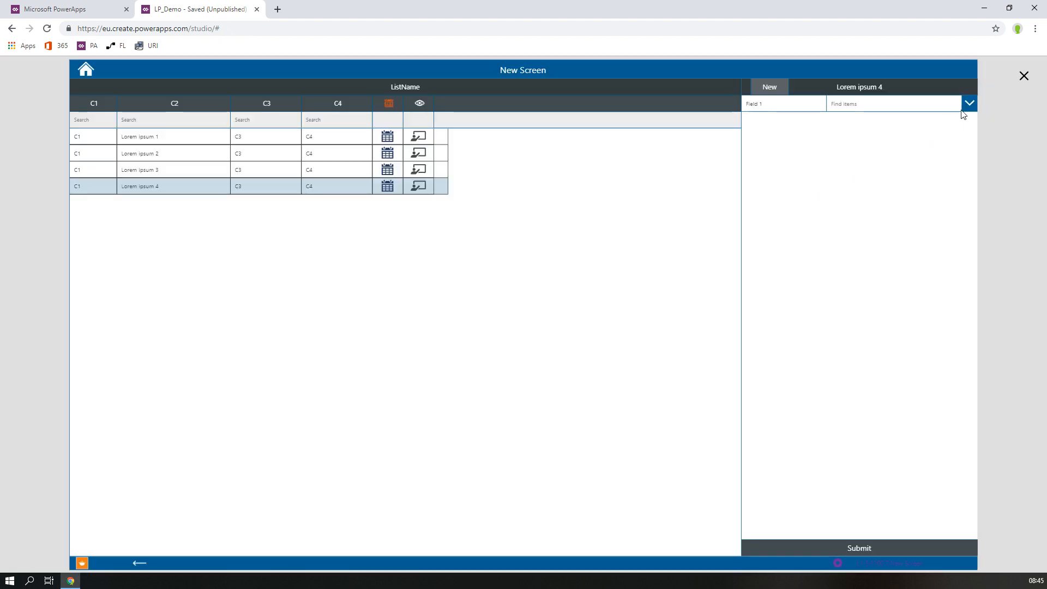
click(962, 109)
click(849, 227)
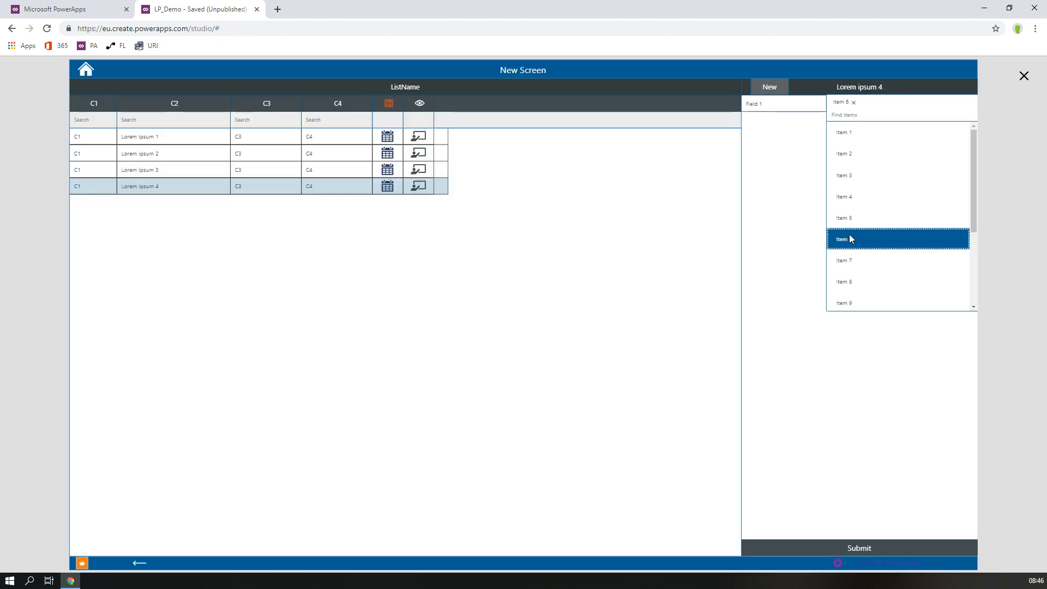
click(843, 220)
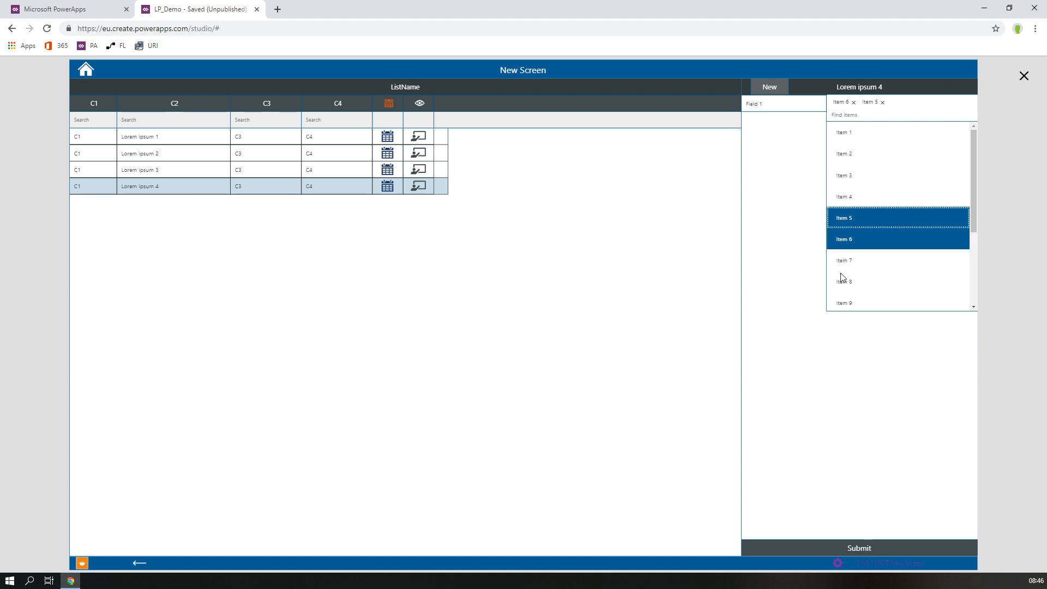
click(1024, 76)
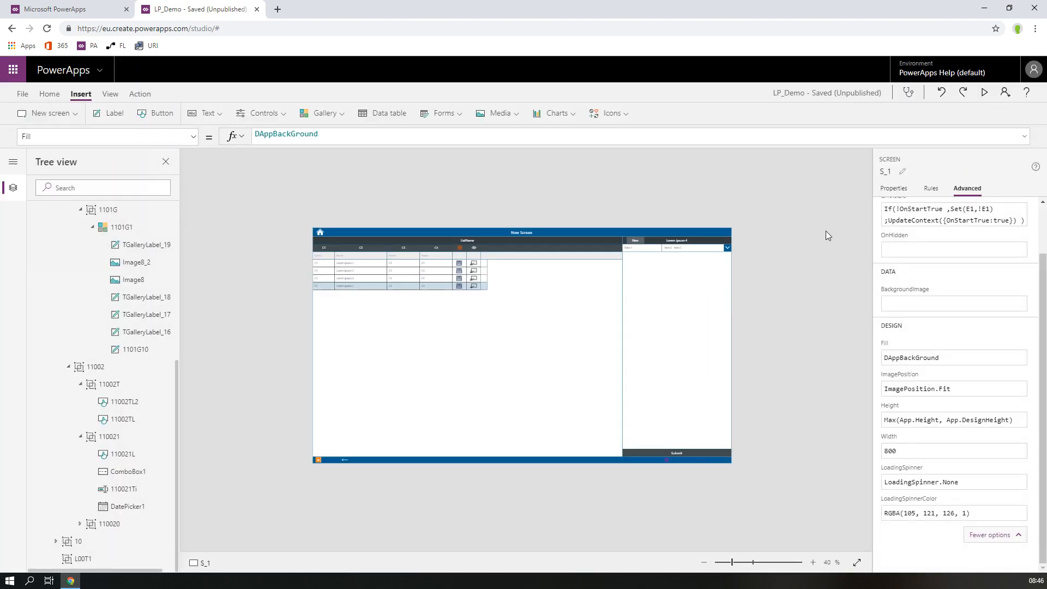
- Set ComboBox1's SelectionTagFill to DFormDataComboChevronFill and copy that formula
click(708, 249)
scroll(1008, 328, down, 2)
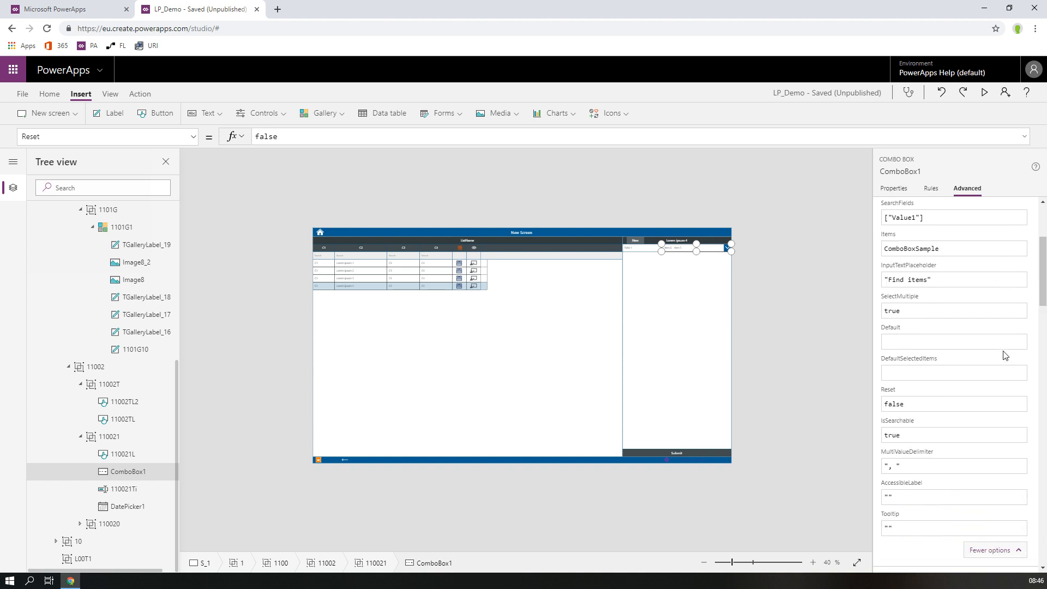
scroll(1005, 354, up, 3)
scroll(1004, 354, down, 1)
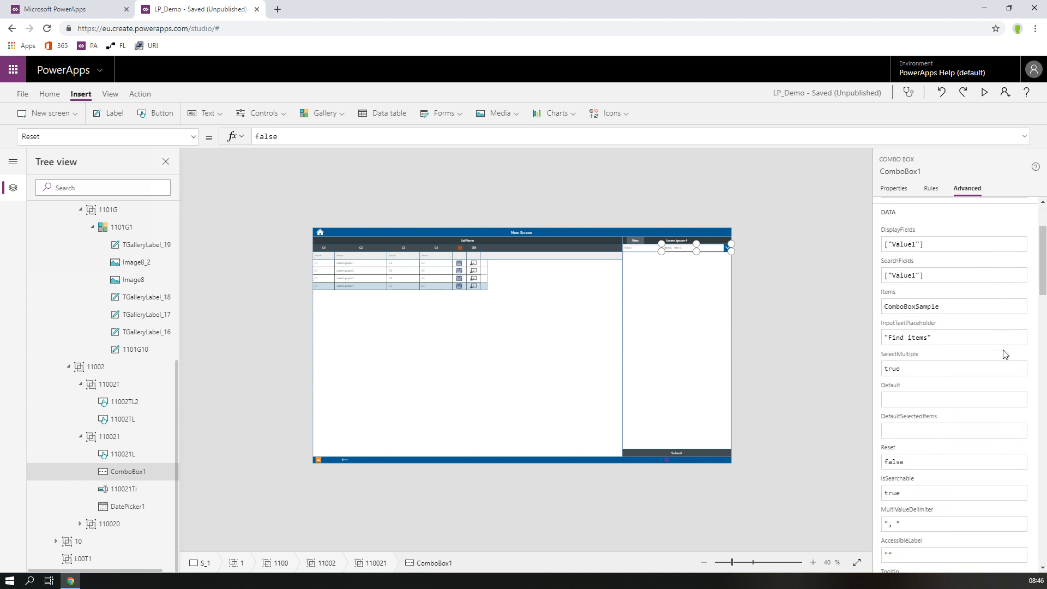
scroll(1003, 355, down, 3)
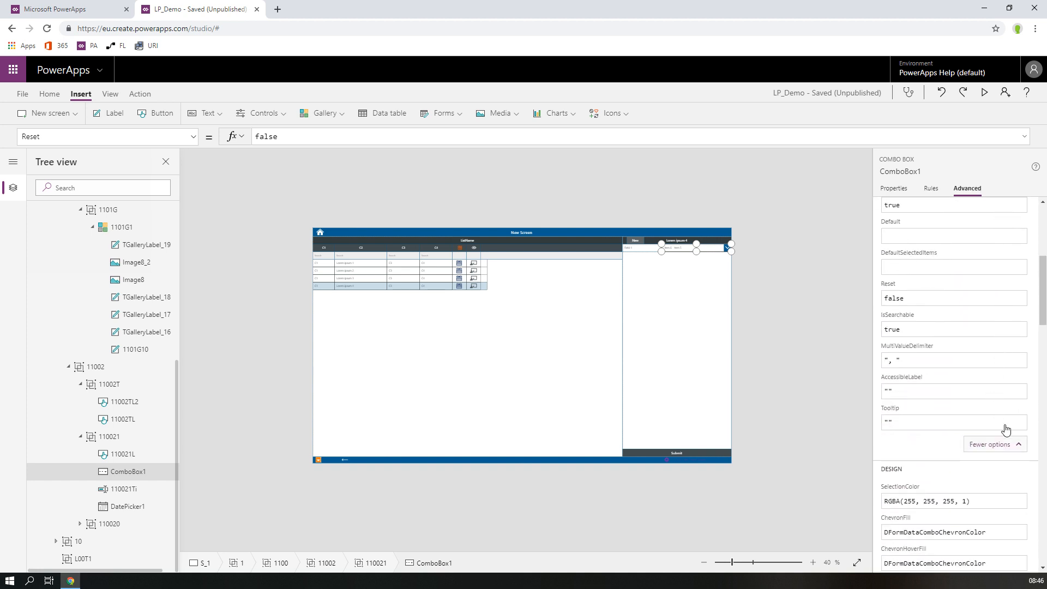
scroll(996, 477, down, 3)
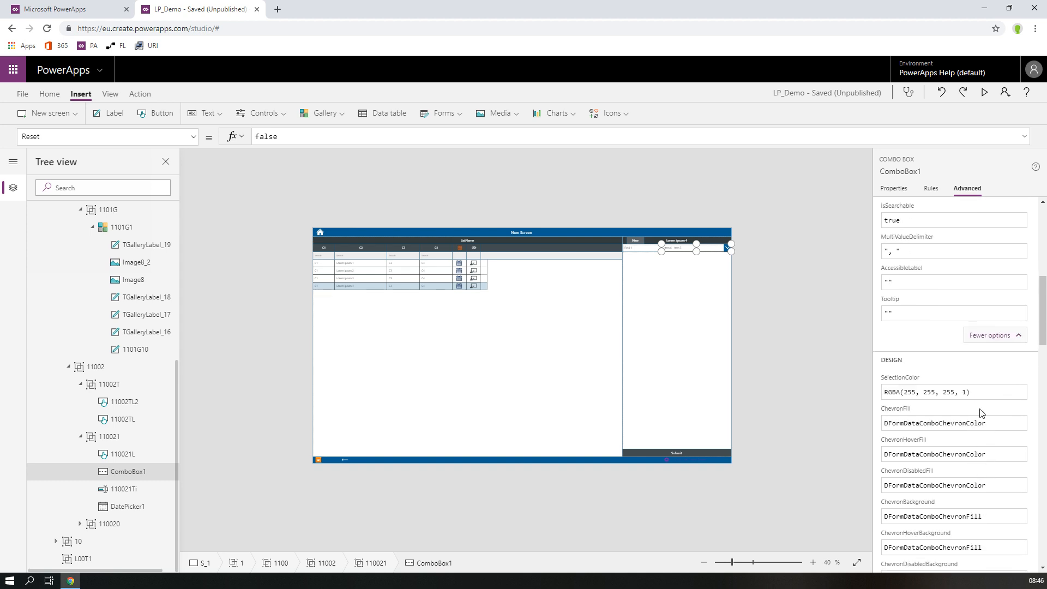
scroll(987, 429, down, 3)
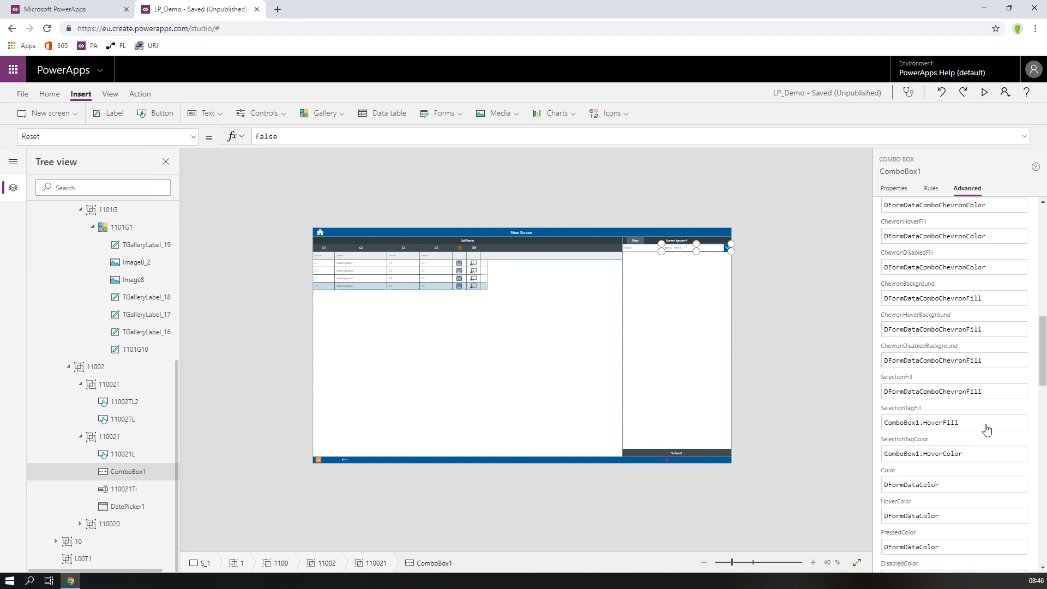
click(939, 423)
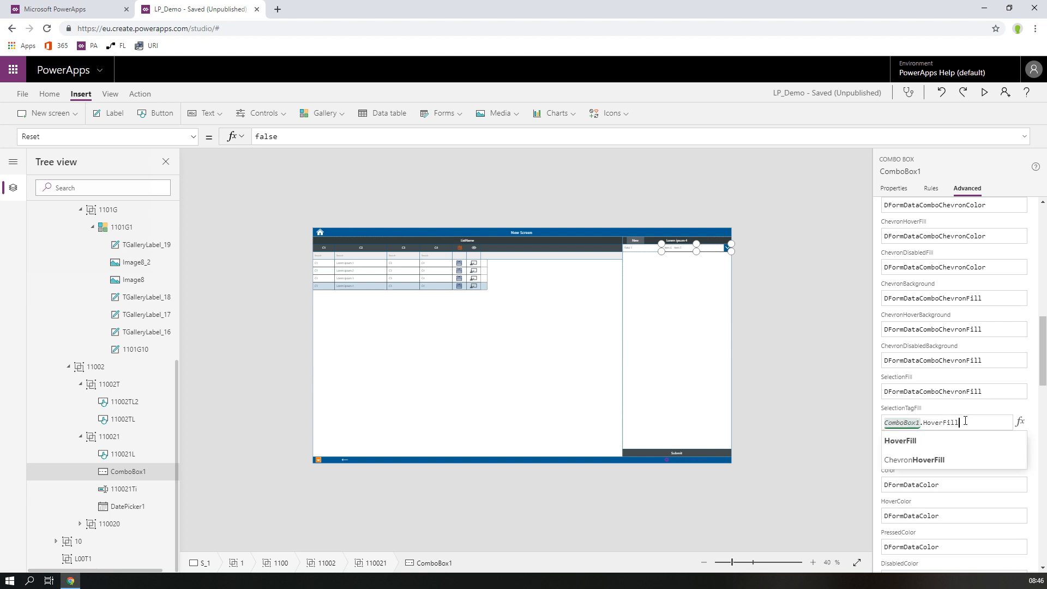
drag(958, 423, 870, 420)
text(DFormDataComboChevronFill)
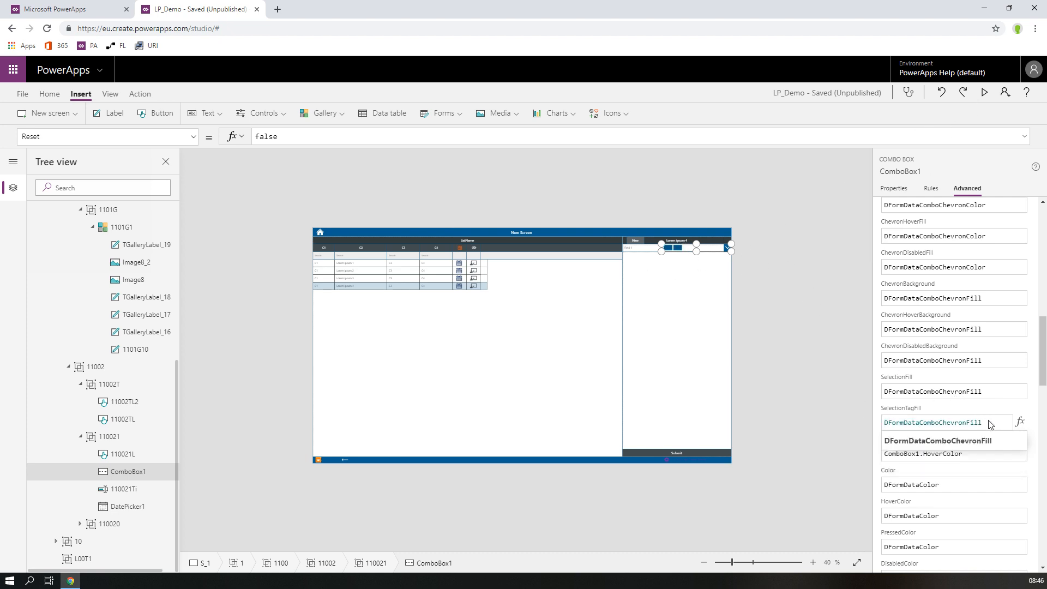
drag(986, 423, 877, 425)
key(ctrl+c)
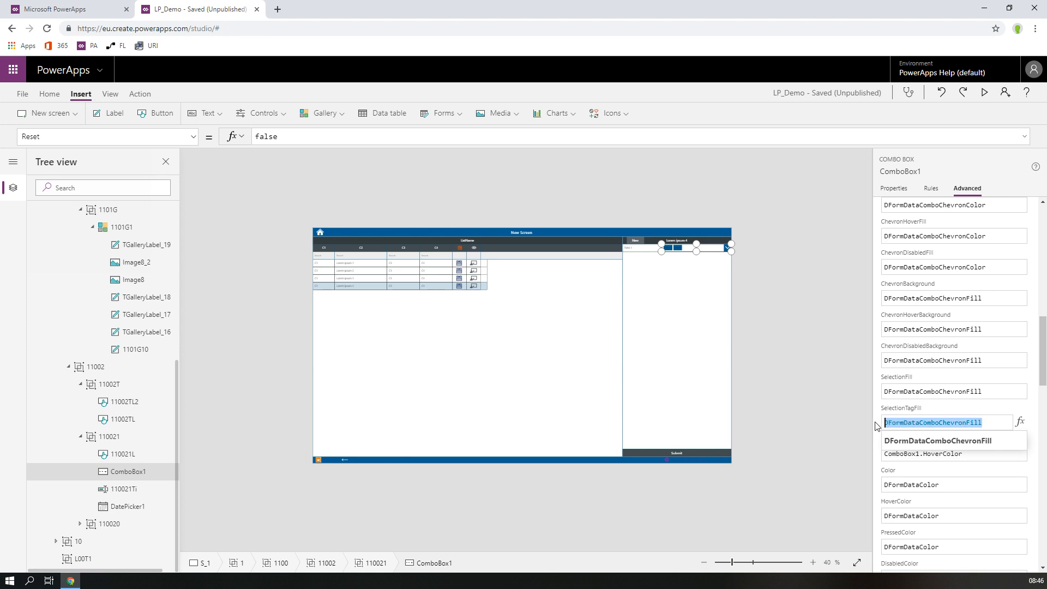
- Set ComboBox1's SelectionTagFill to Parent.Fill
text(Parent.Gi)
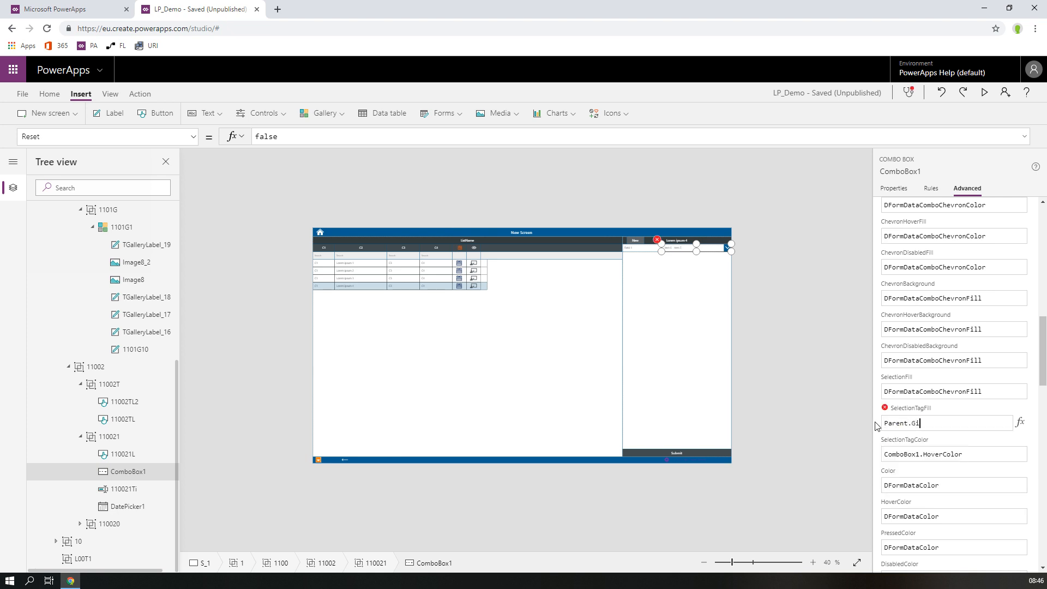
click(916, 425)
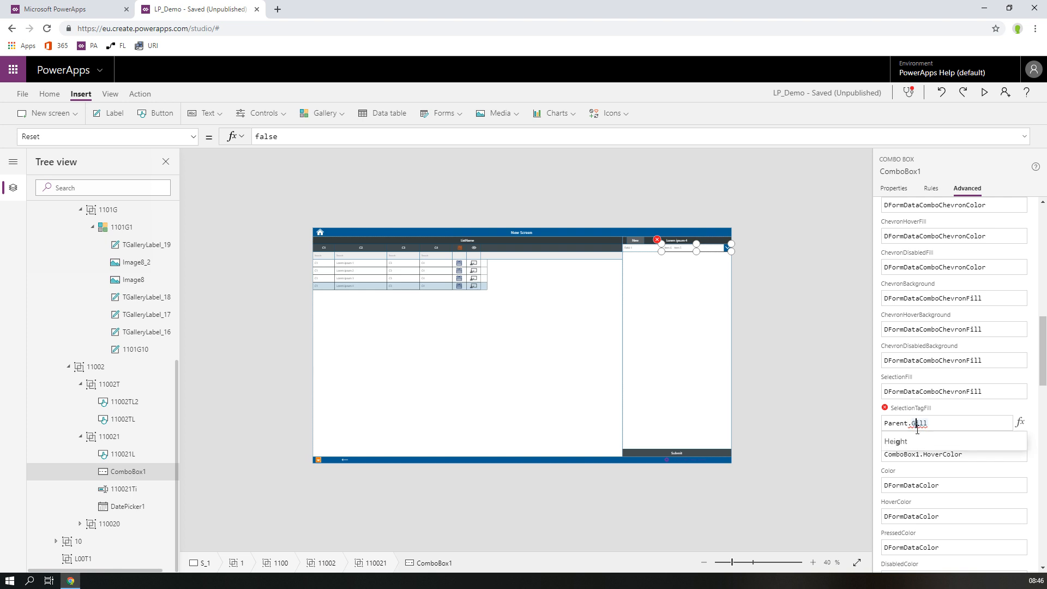
key(BackSpace)
text(fi)
click(889, 441)
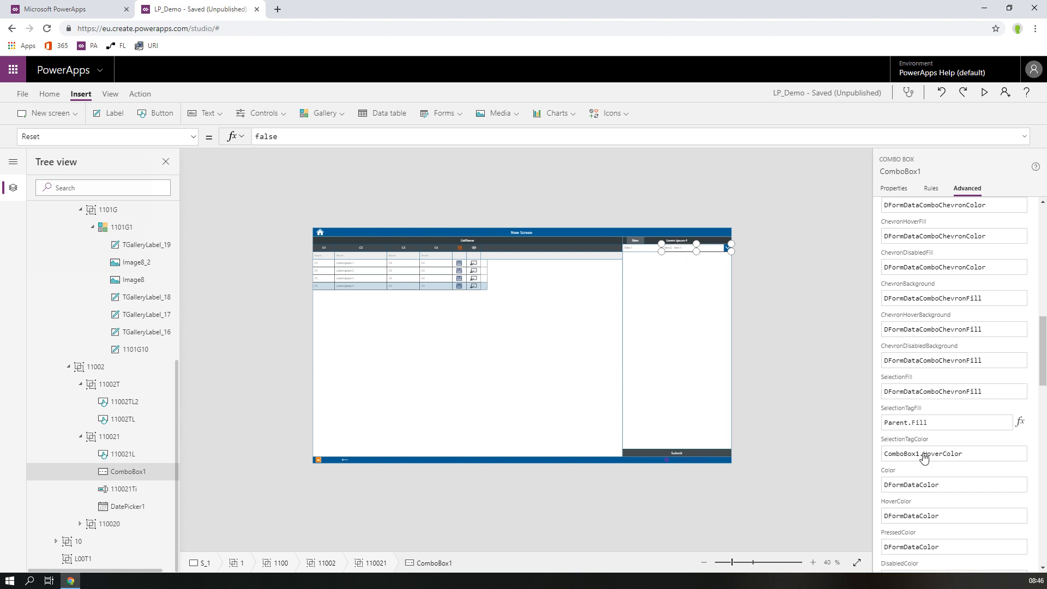
- Set ComboBox1's SelectionTagColor to DFormDataColor
click(969, 454)
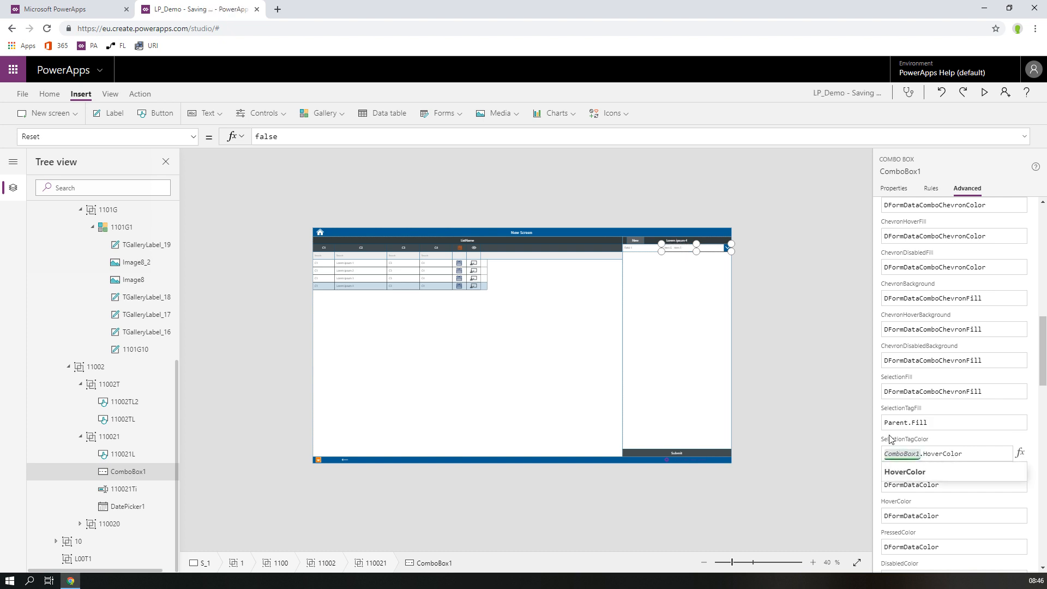
drag(970, 455, 876, 456)
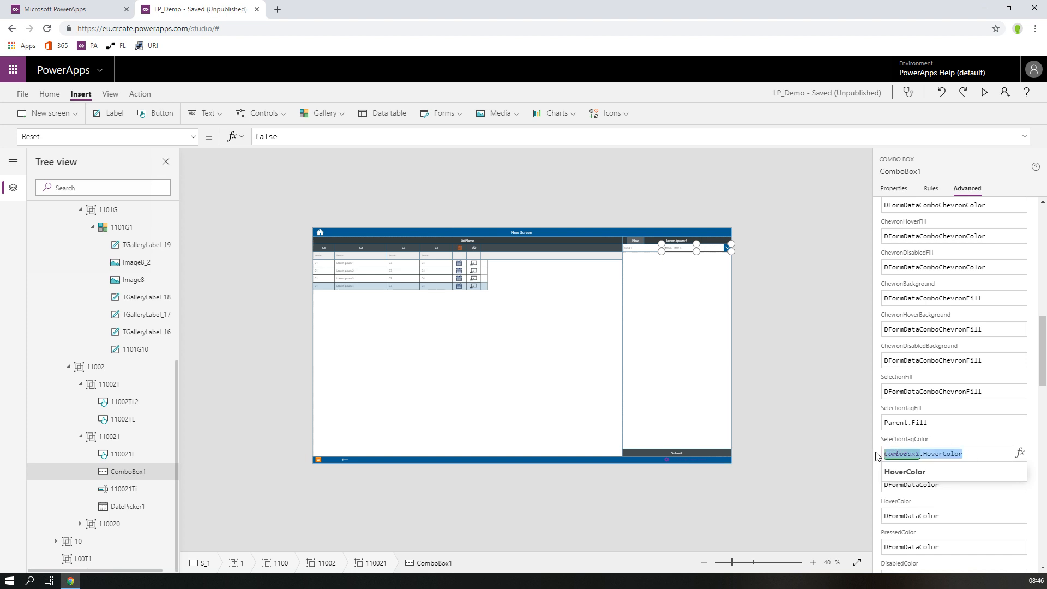
key(ctrl+v)
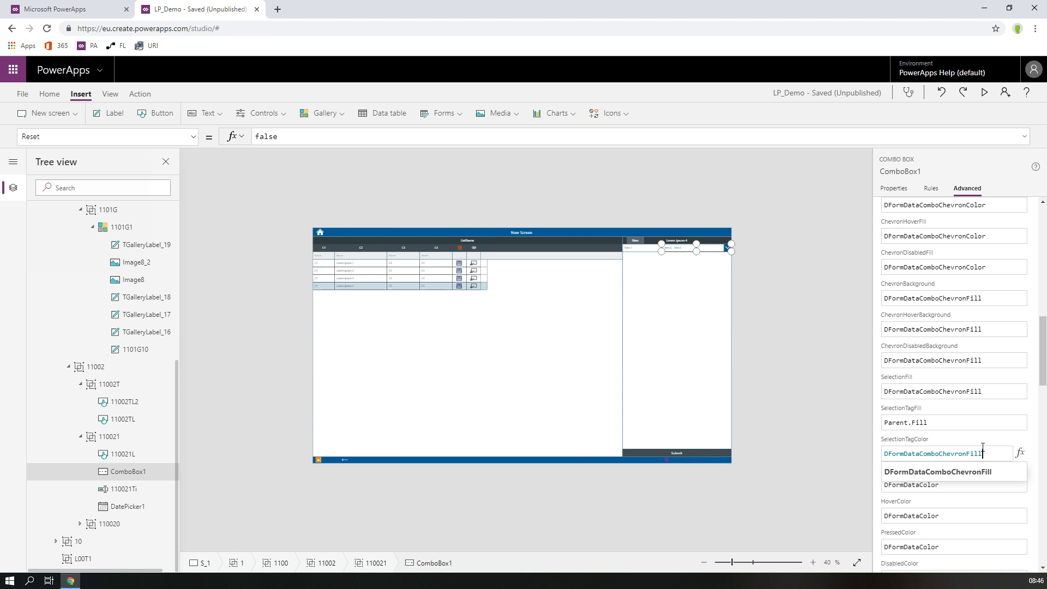
drag(983, 453, 867, 456)
key(ctrl+c)
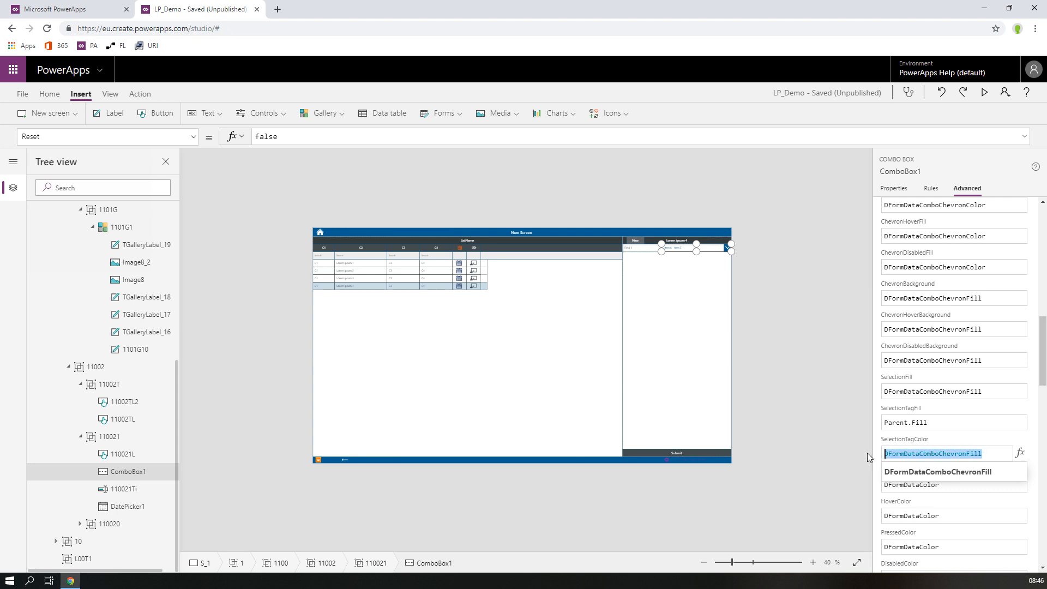
text(DF)
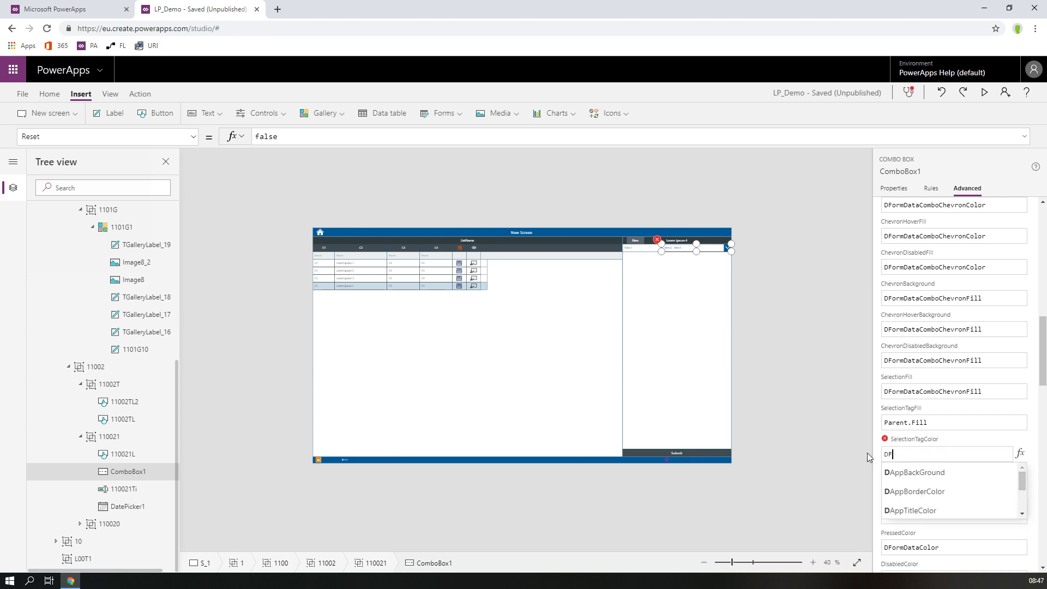
text(ormData)
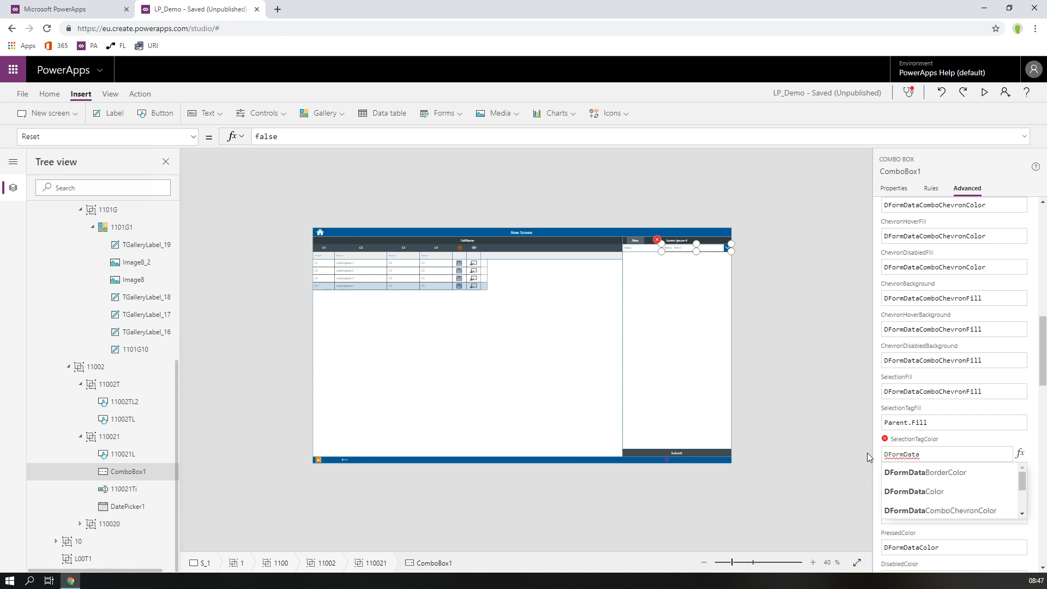
key(Down)
key(Return)
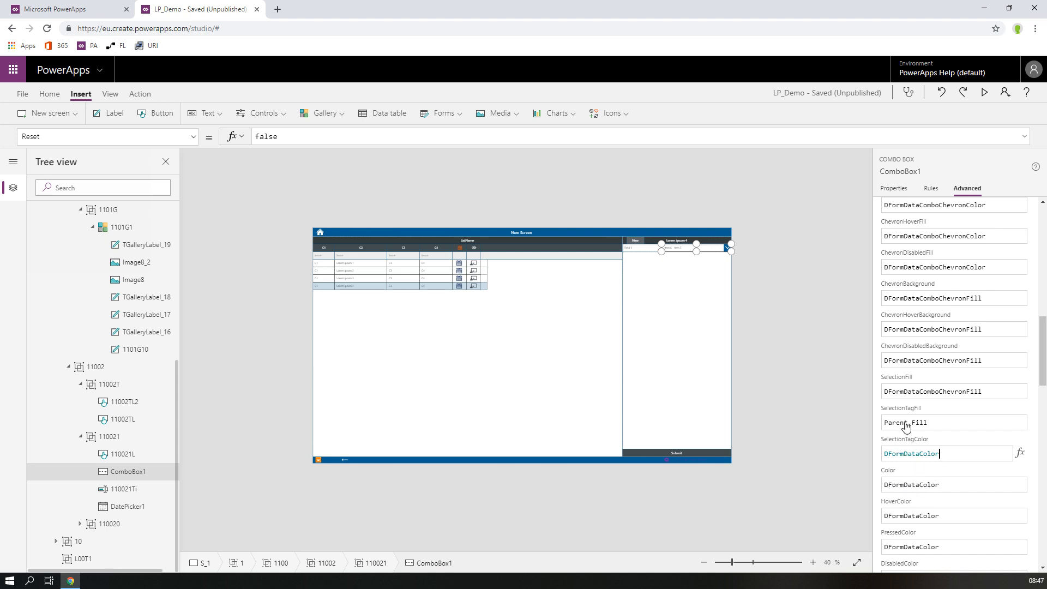
- Reapply DFormDataComboChevronFill to ComboBox1's SelectionFill and set its SelectionColor to DFormDataComboChevronFill as well
scroll(954, 489, down, 3)
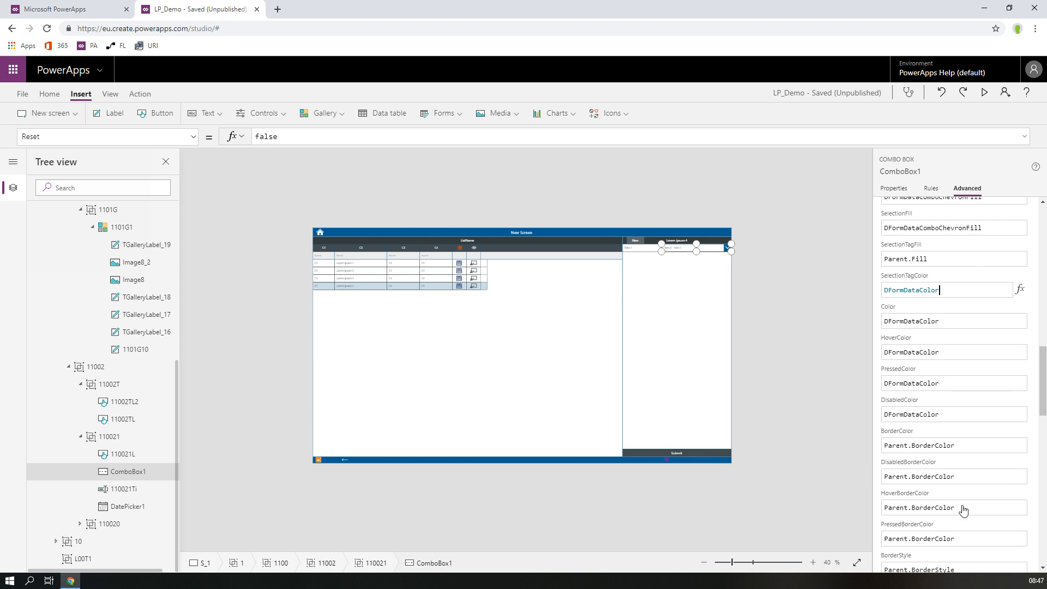
scroll(961, 507, up, 4)
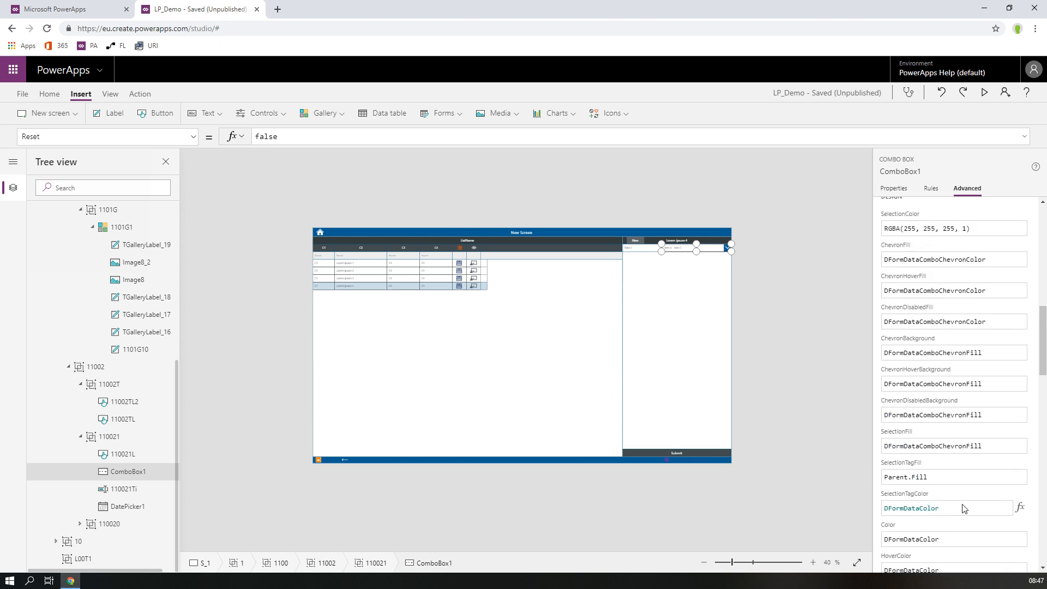
click(930, 448)
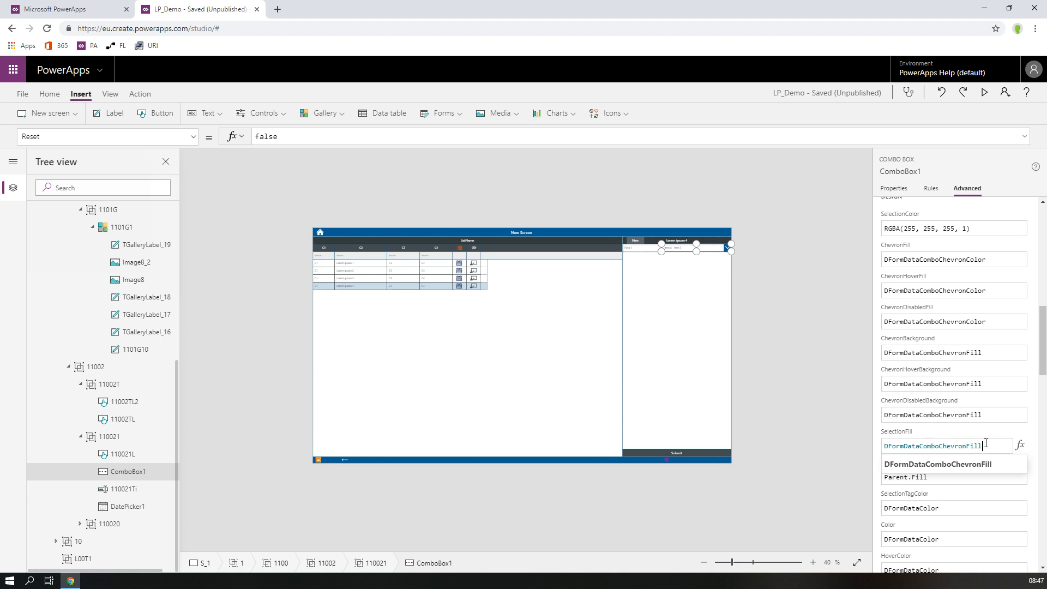
drag(986, 443, 866, 445)
key(ctrl+v)
scroll(927, 420, up, 3)
click(977, 393)
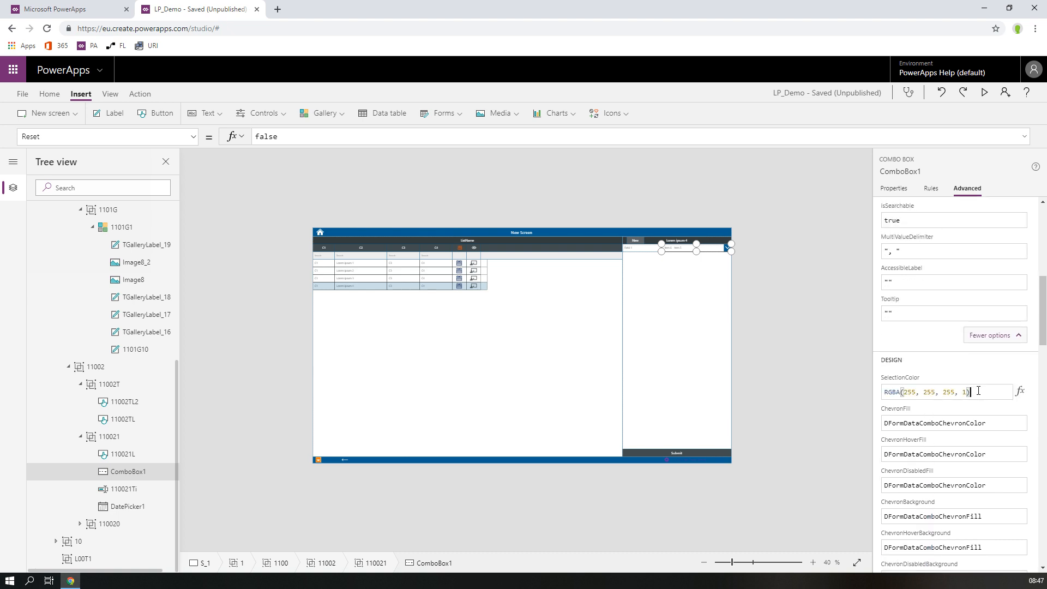
drag(978, 391, 855, 385)
key(ctrl+v)
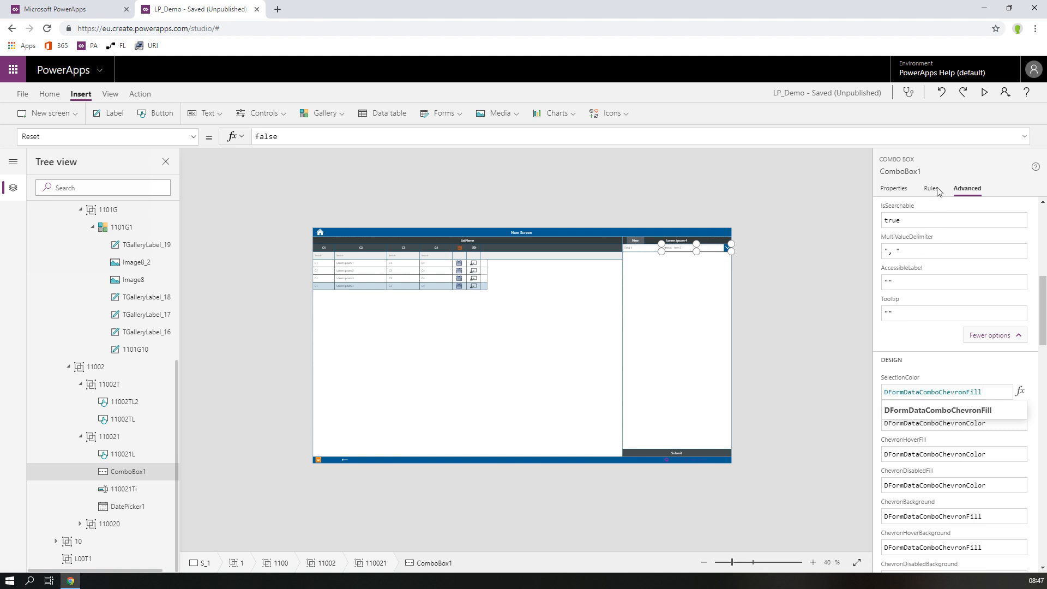
- Preview the app, expand the form's combo box to check how selected items look, and close the preview
click(986, 94)
click(961, 114)
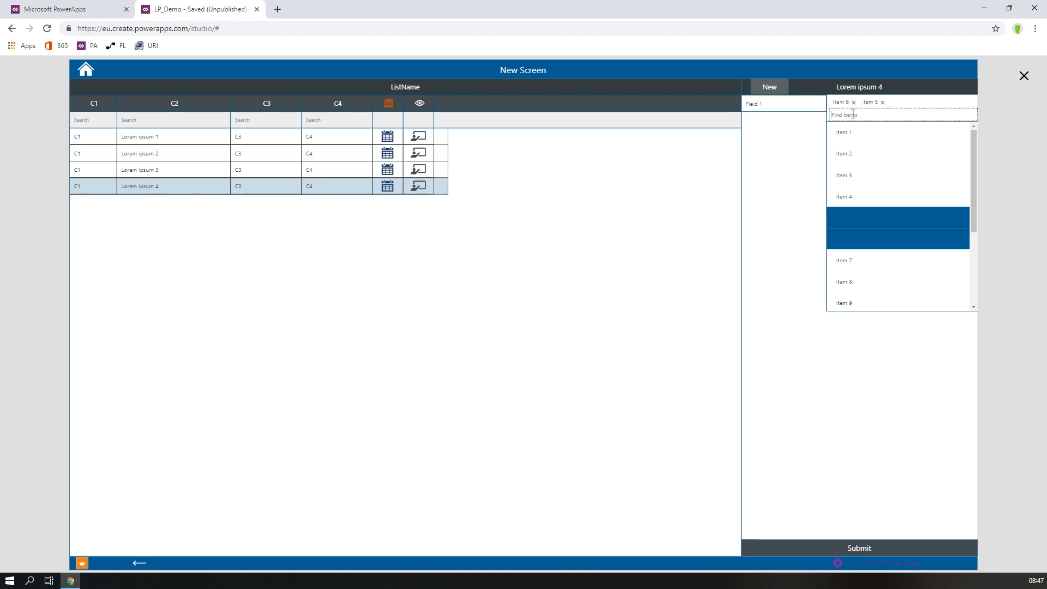
click(1023, 76)
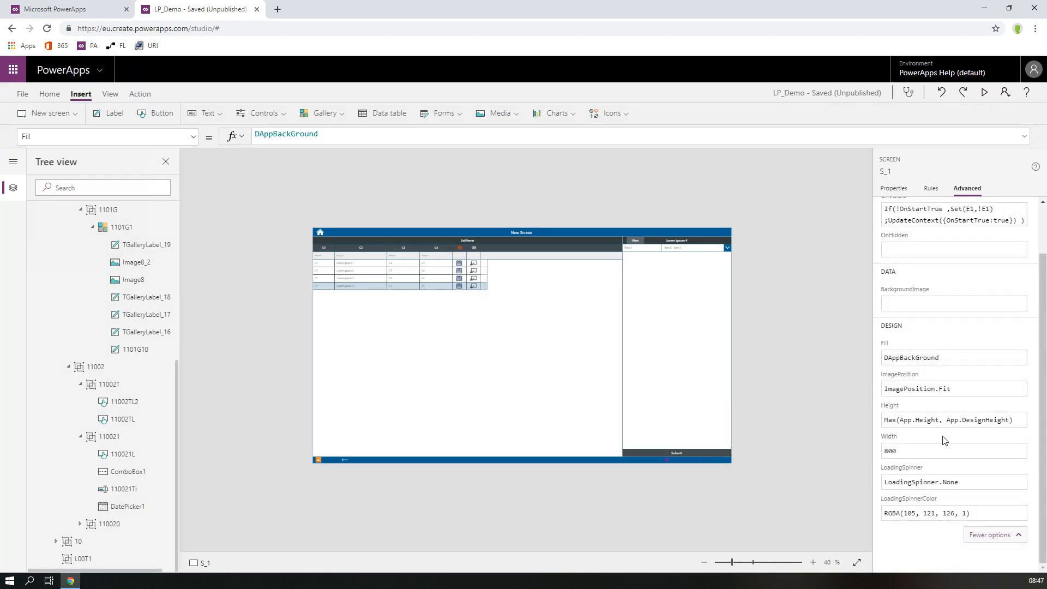
- Set ComboBox1's HoverFill to DFormDataComboChevronFill
click(706, 250)
scroll(960, 436, down, 5)
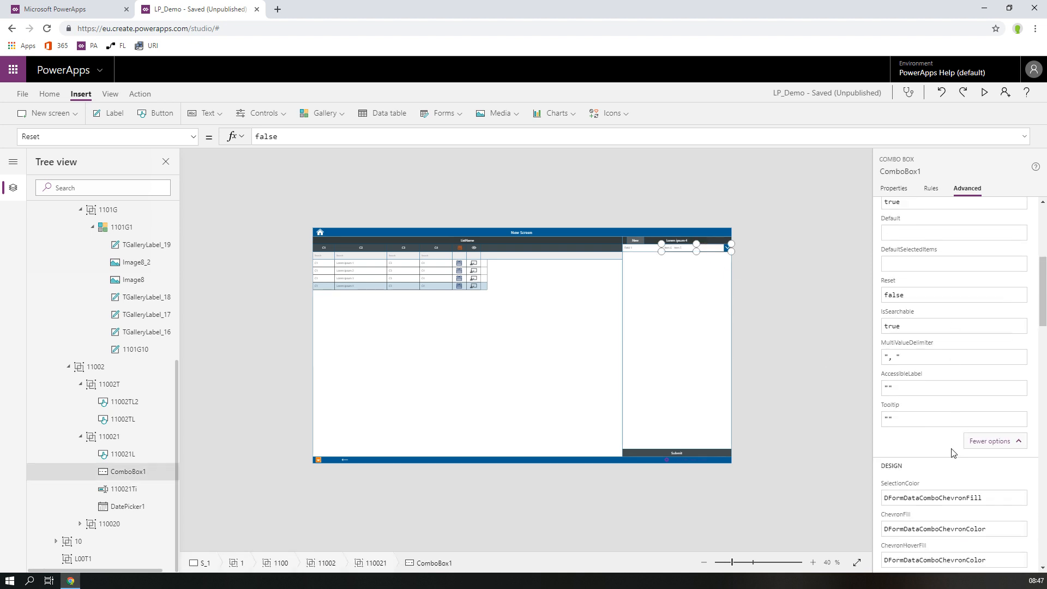
scroll(953, 495, down, 5)
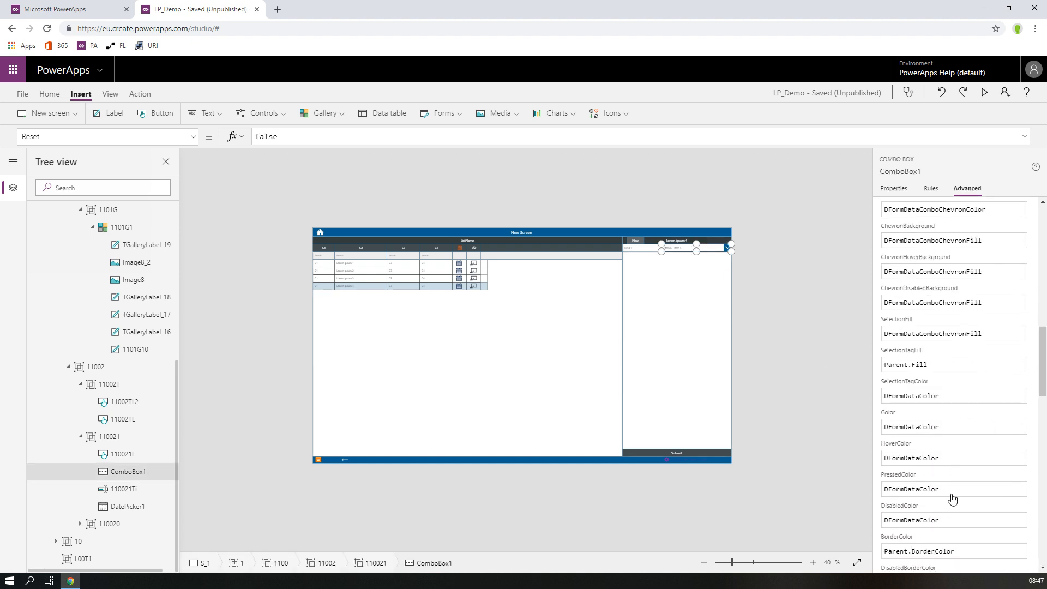
scroll(952, 499, down, 1)
click(937, 406)
scroll(951, 480, down, 2)
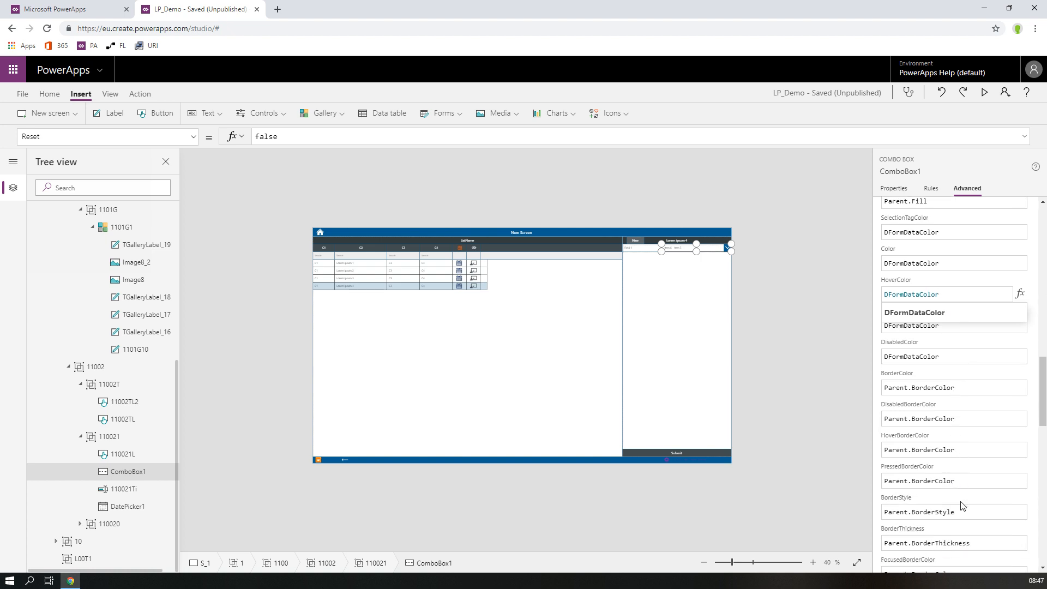
scroll(962, 514, down, 1)
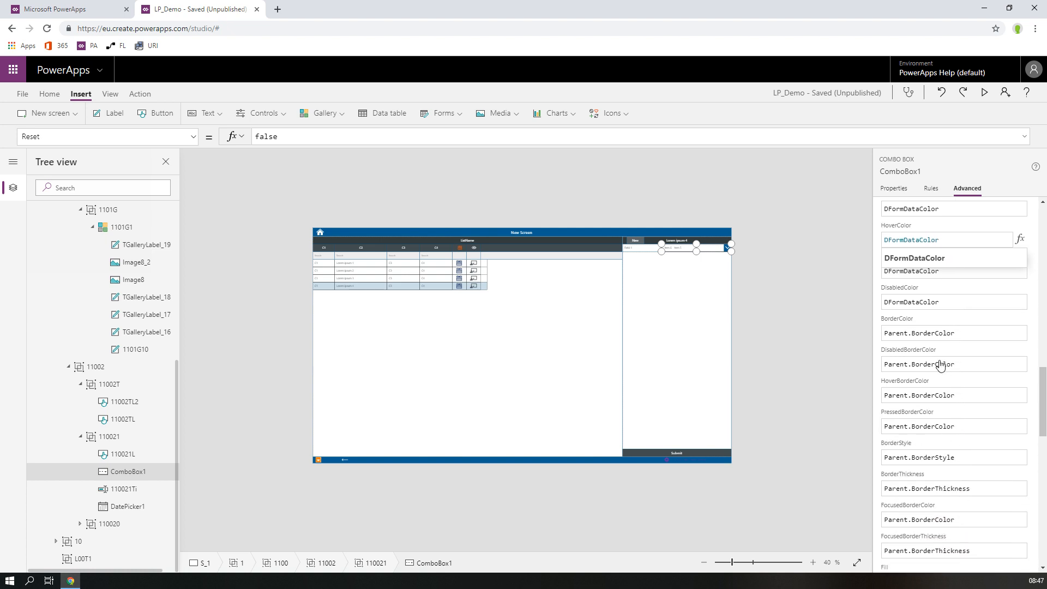
scroll(937, 458, down, 3)
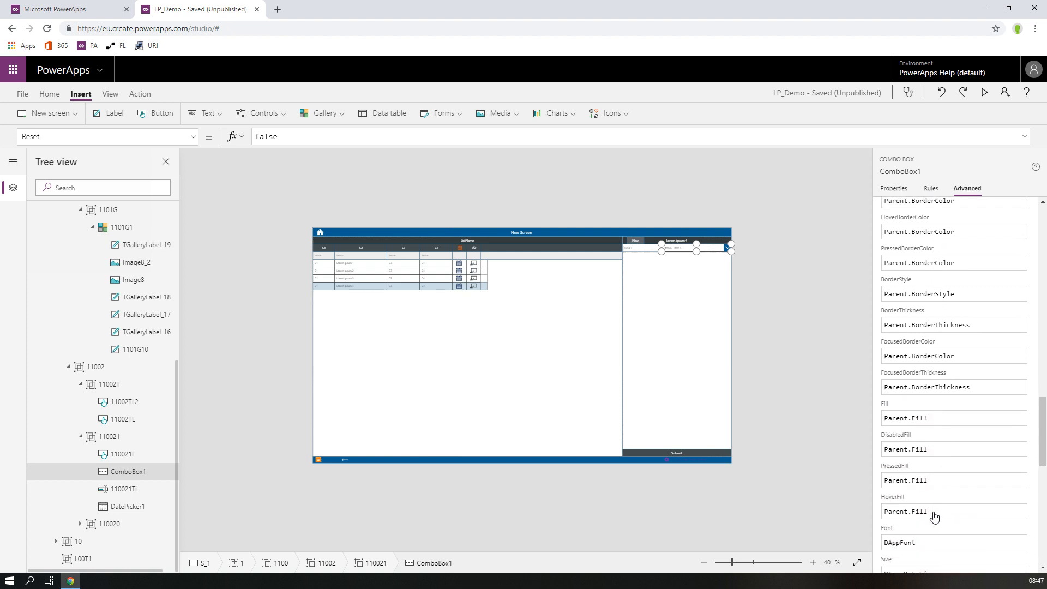
drag(934, 516, 883, 515)
key(ctrl+v)
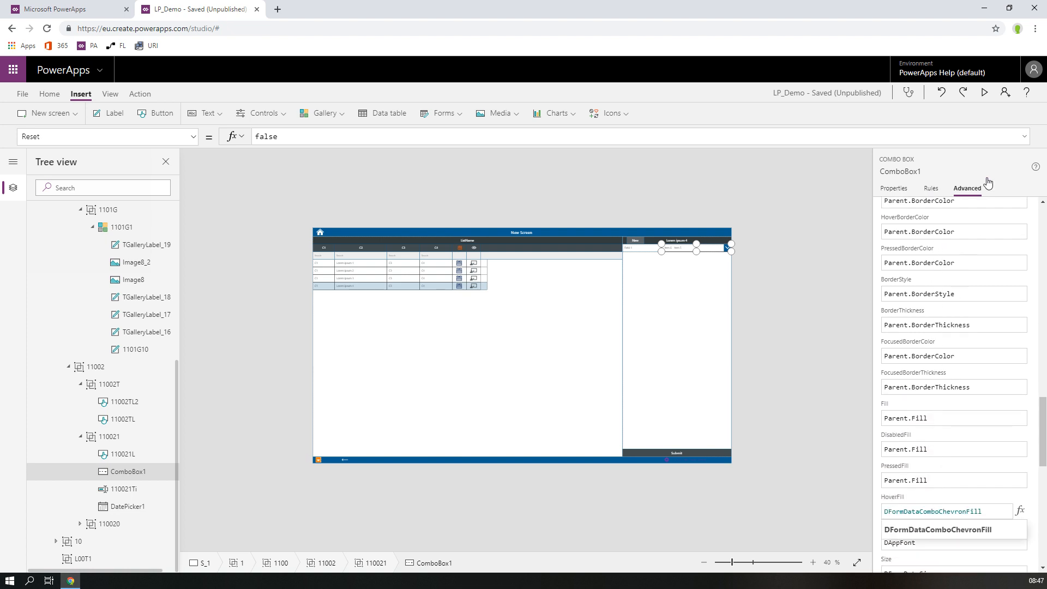
- Preview the app, check the hover color of the combo box's list items, and close the preview
click(984, 92)
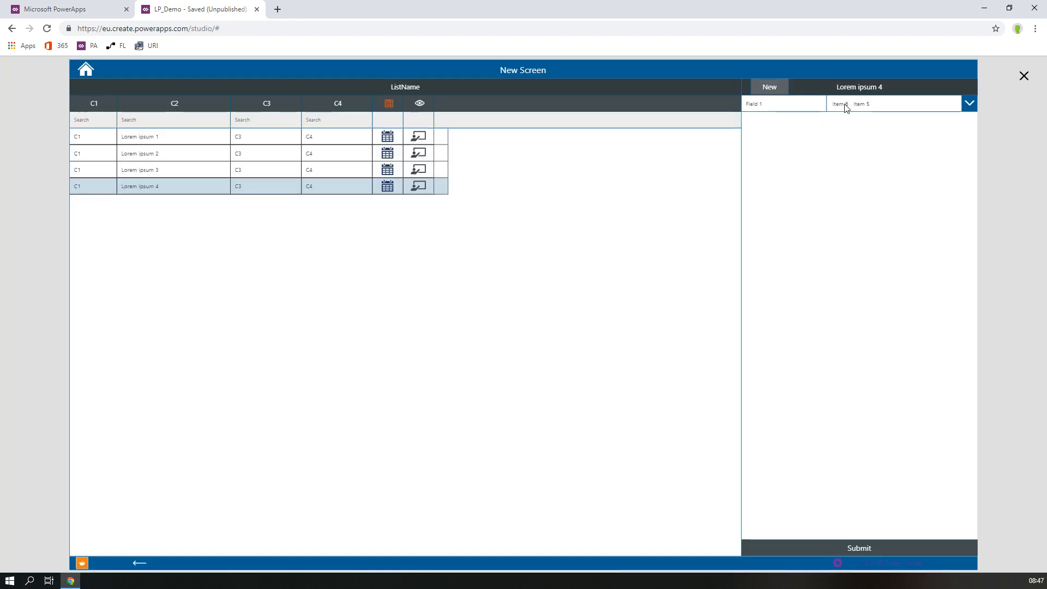
click(966, 107)
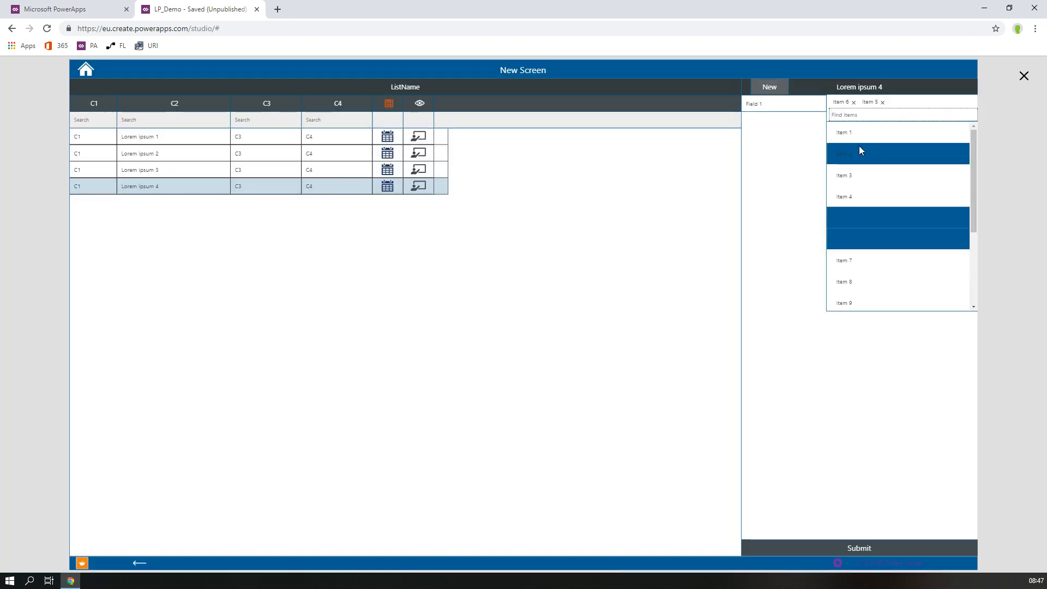
click(1023, 76)
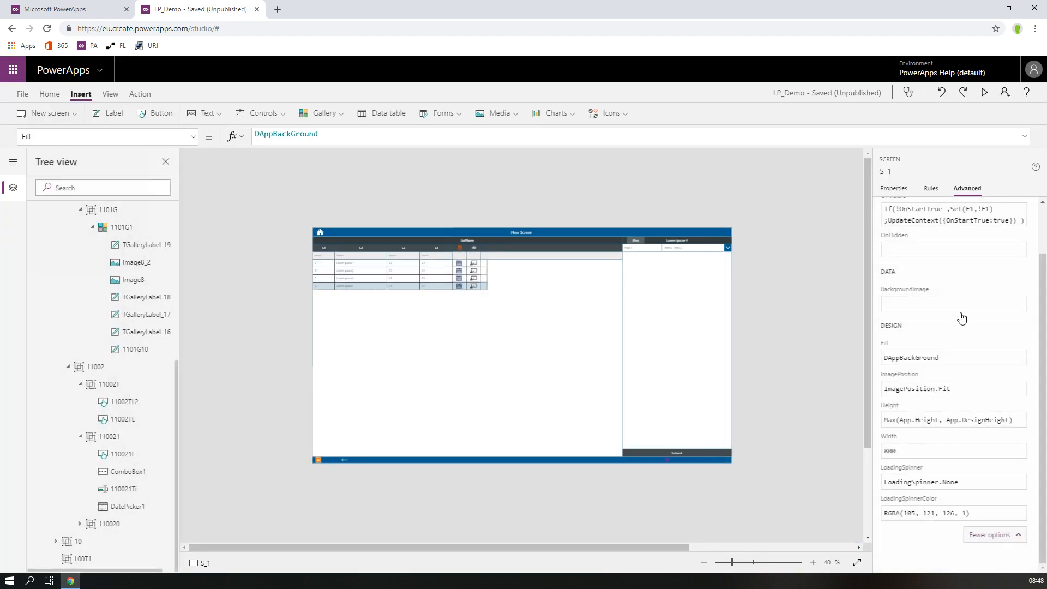
- Set ComboBox1's HoverFill to the lighter shade ColorFade(DFormDataComboChevronFill, 80%)
click(691, 247)
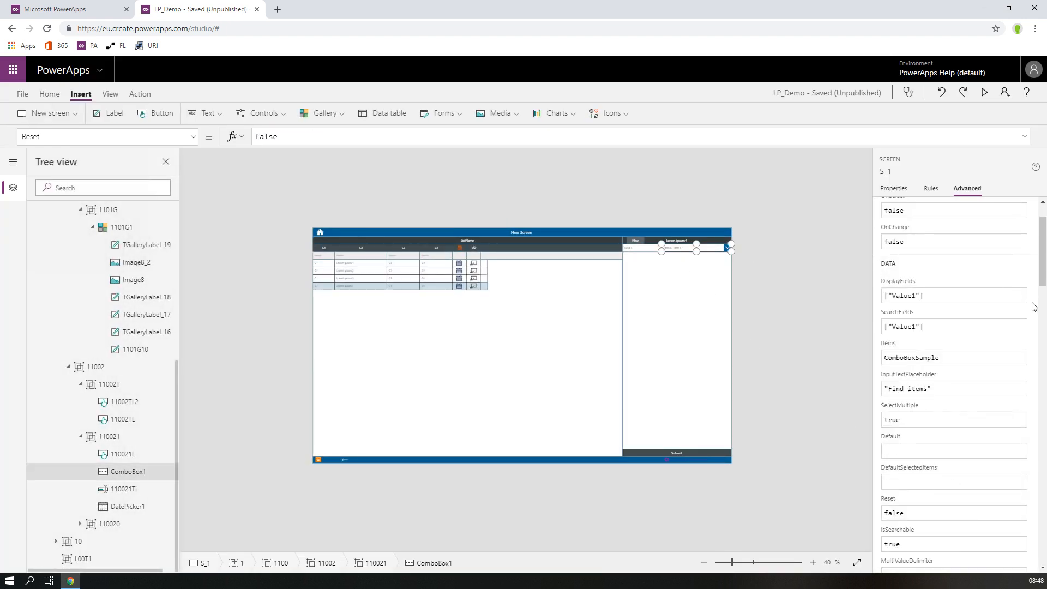
scroll(976, 418, down, 3)
scroll(976, 418, down, 10)
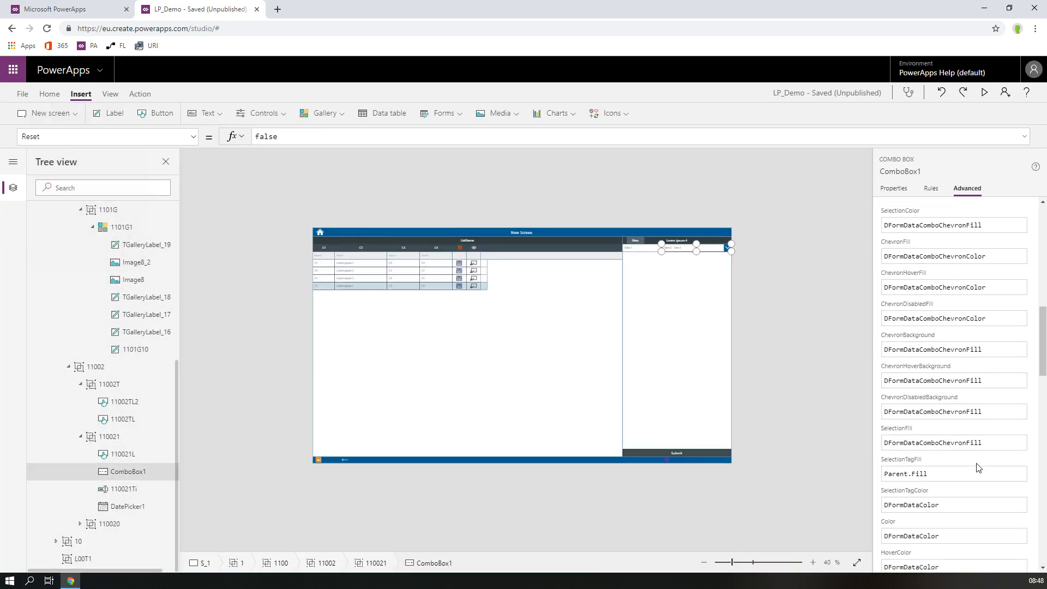
scroll(930, 432, down, 5)
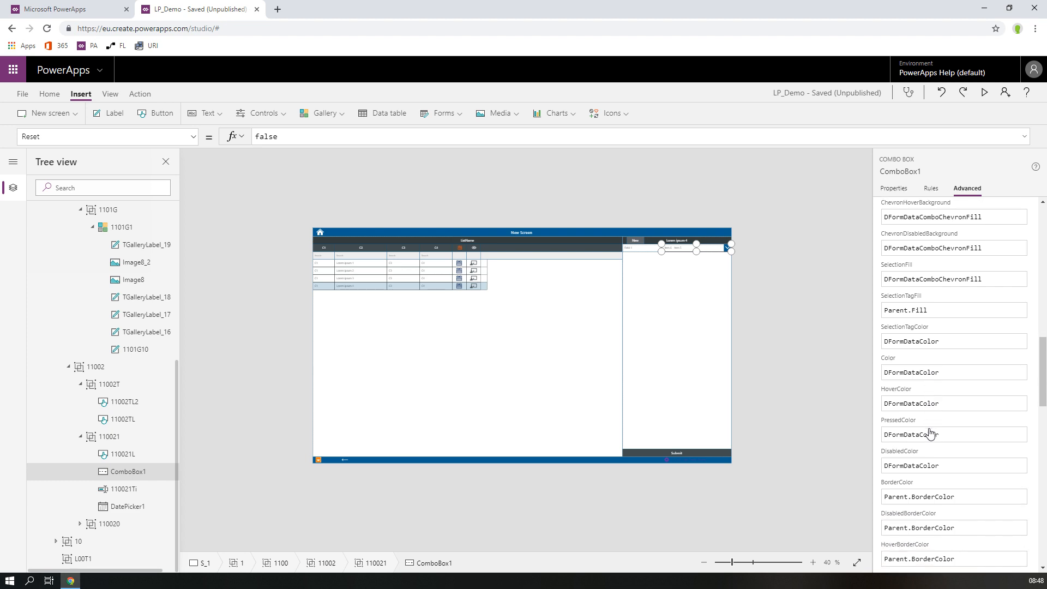
scroll(946, 490, down, 2)
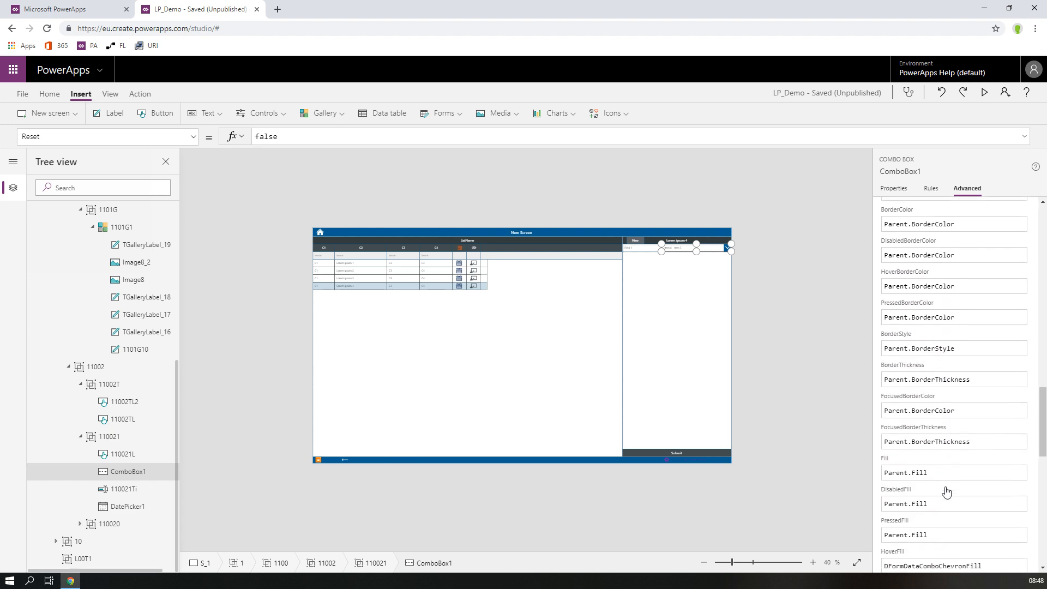
scroll(946, 490, down, 2)
click(886, 461)
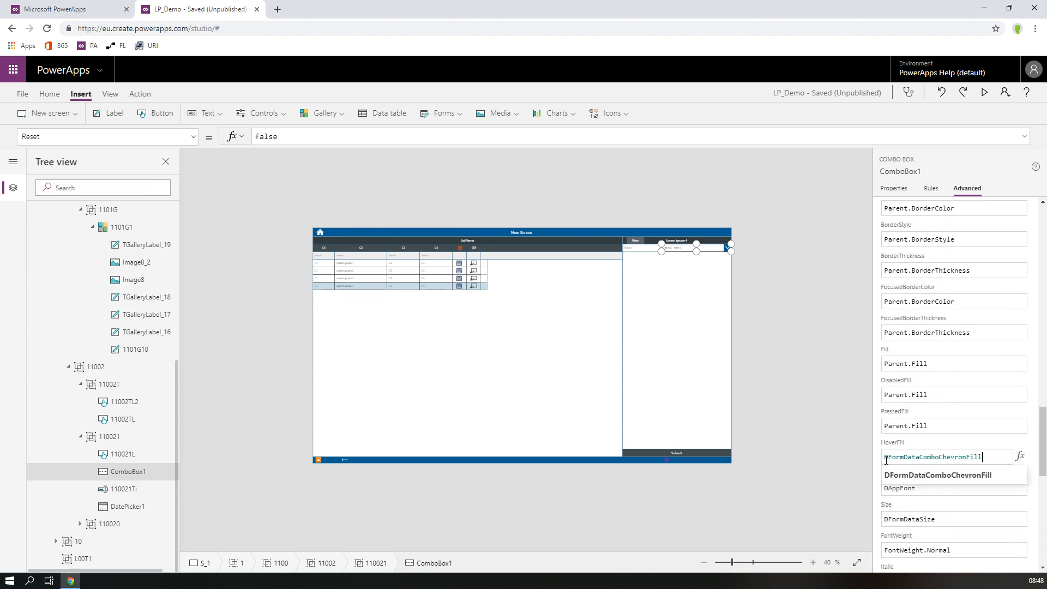
double_click(886, 459)
key(ctrl+c)
click(886, 459)
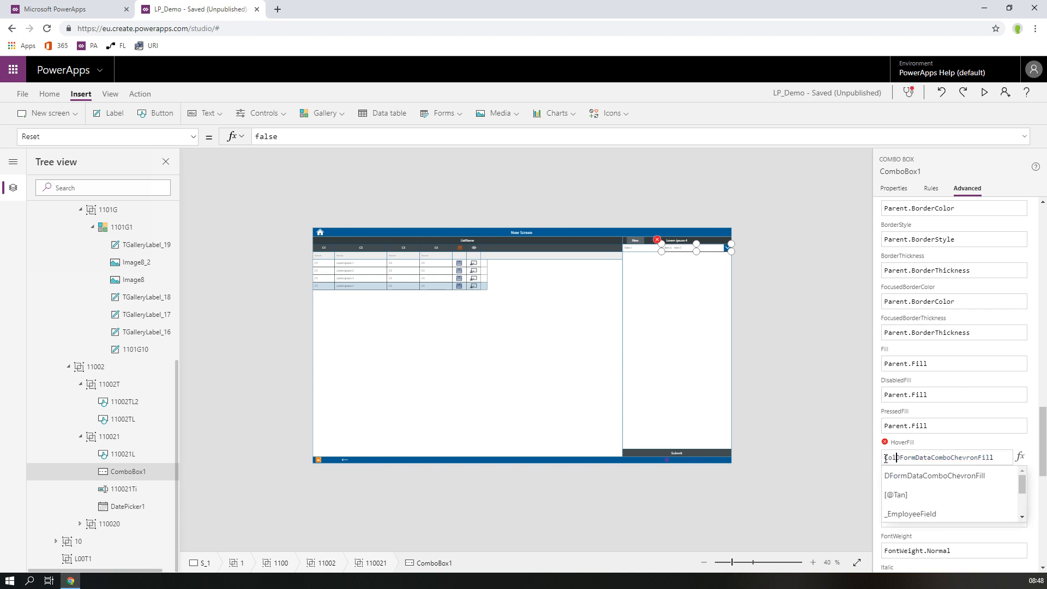
text(ColorFad)
text(e()
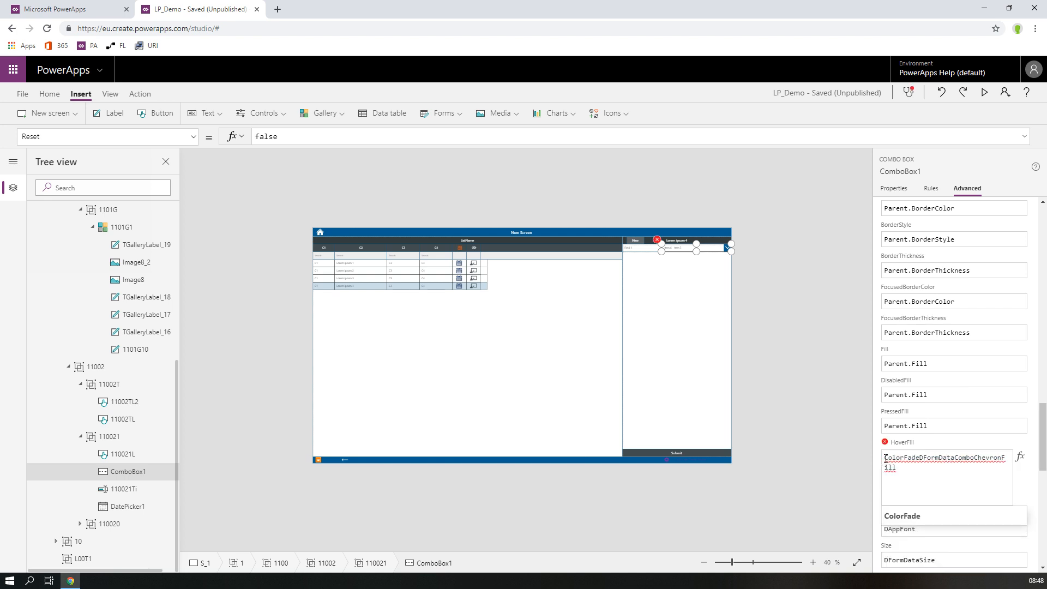
key(End)
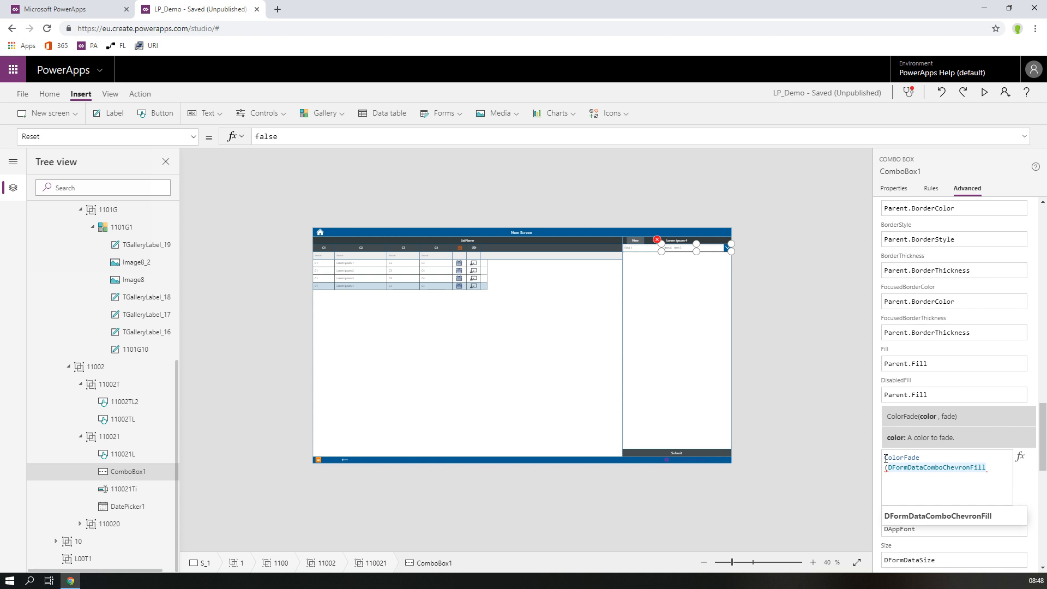
text(, 80%)
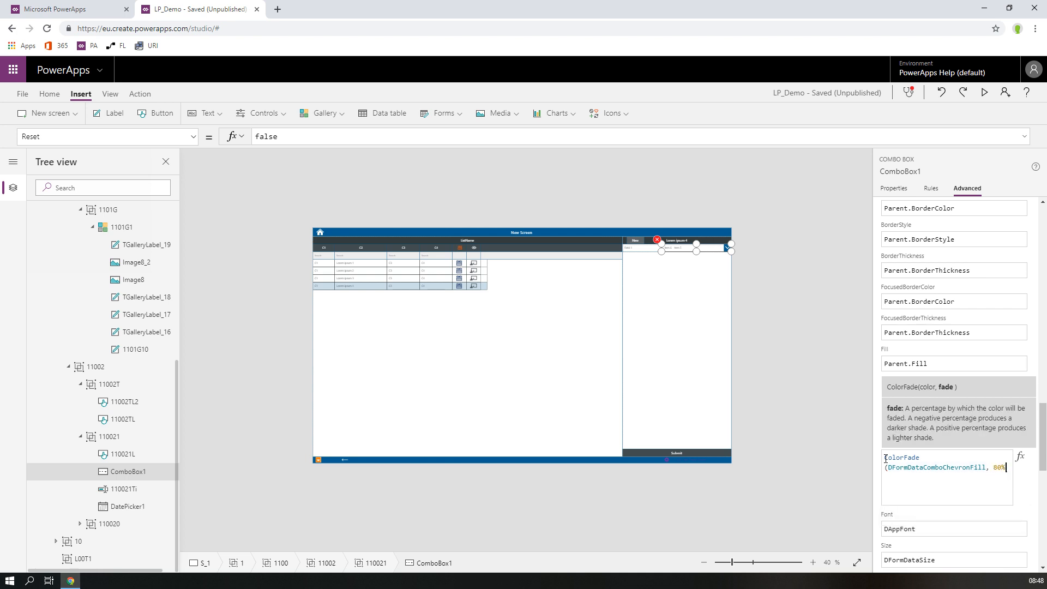
text())
key(Left)
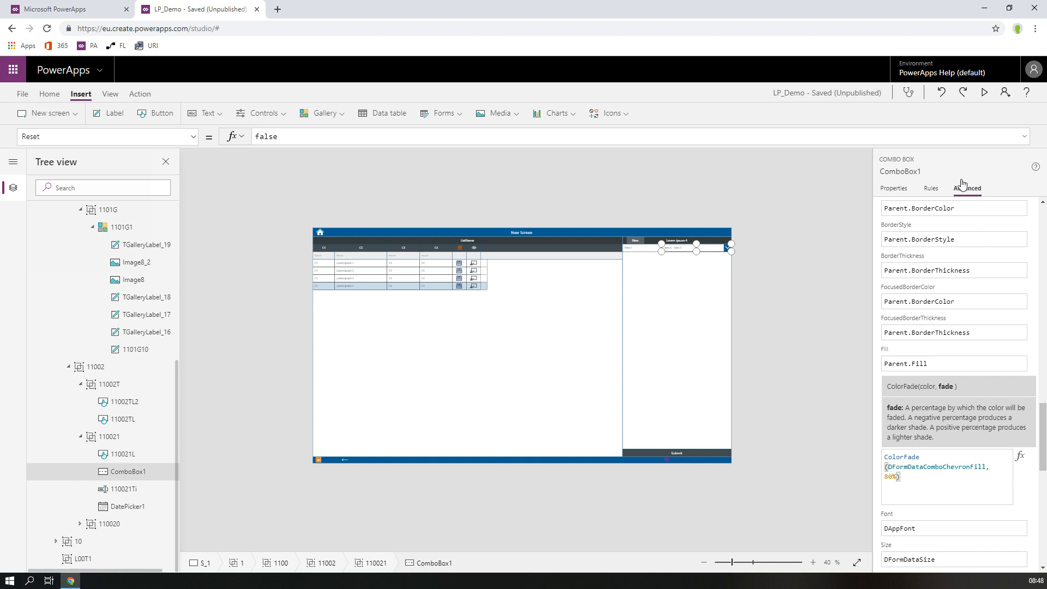
- Preview the app, expand the combo box to check the faded hover color on its items, and close the preview
click(984, 94)
click(900, 104)
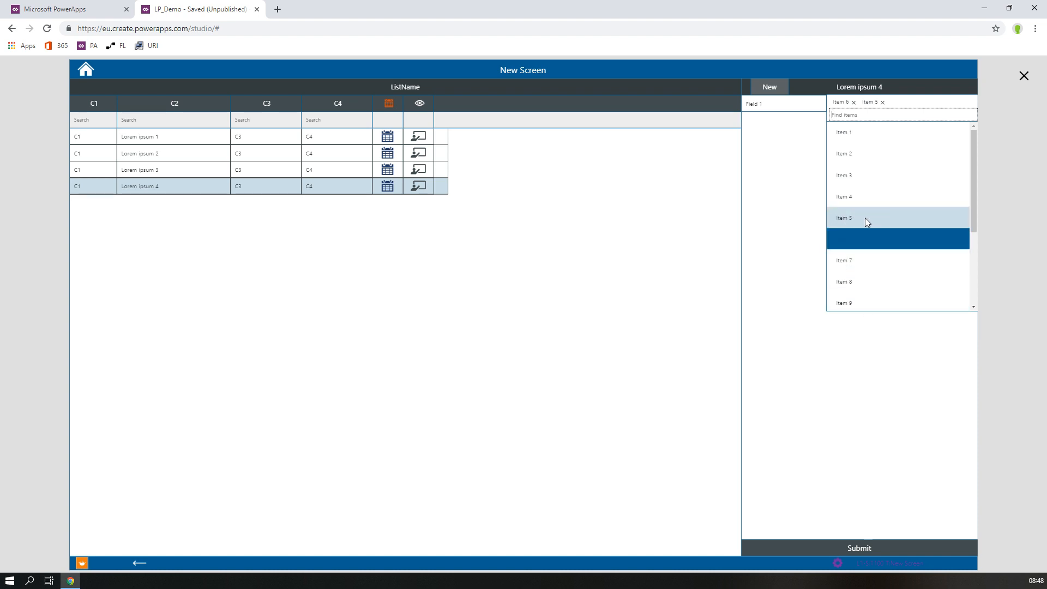
click(1023, 76)
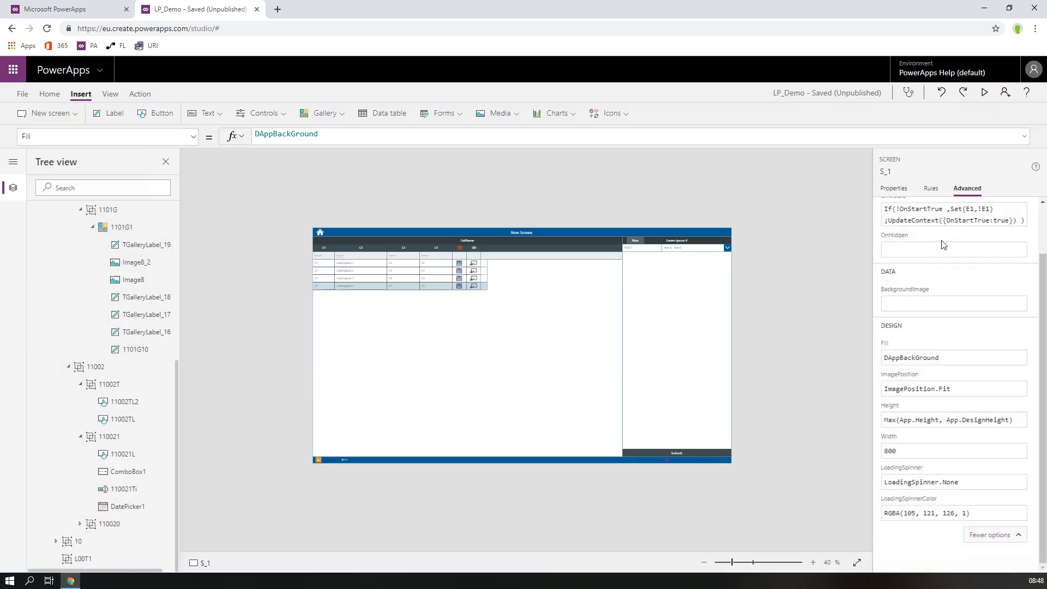
- Set ComboBox1's SelectionColor to White
click(727, 252)
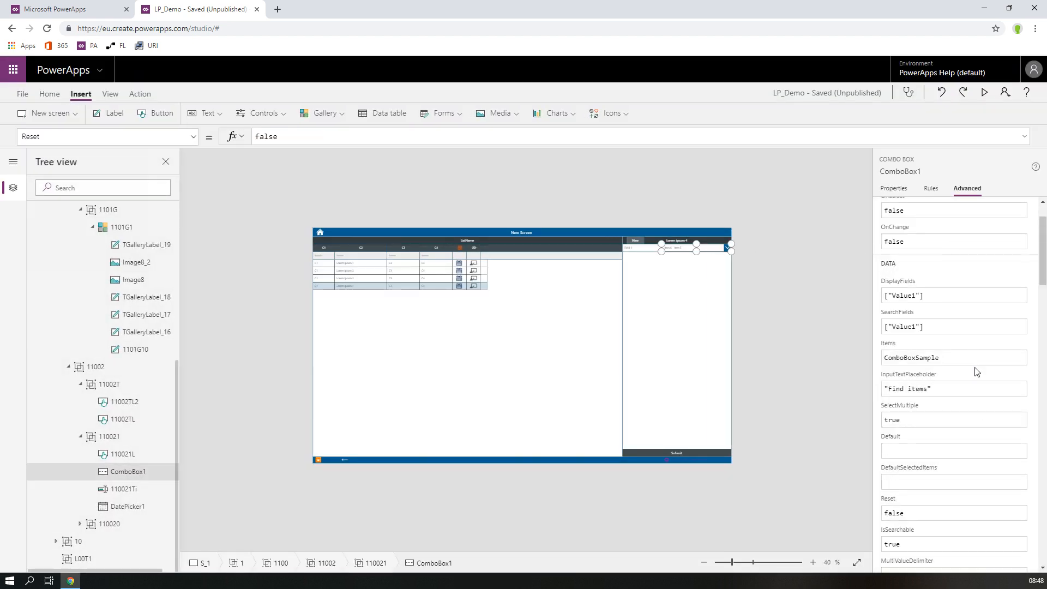
scroll(960, 396, down, 6)
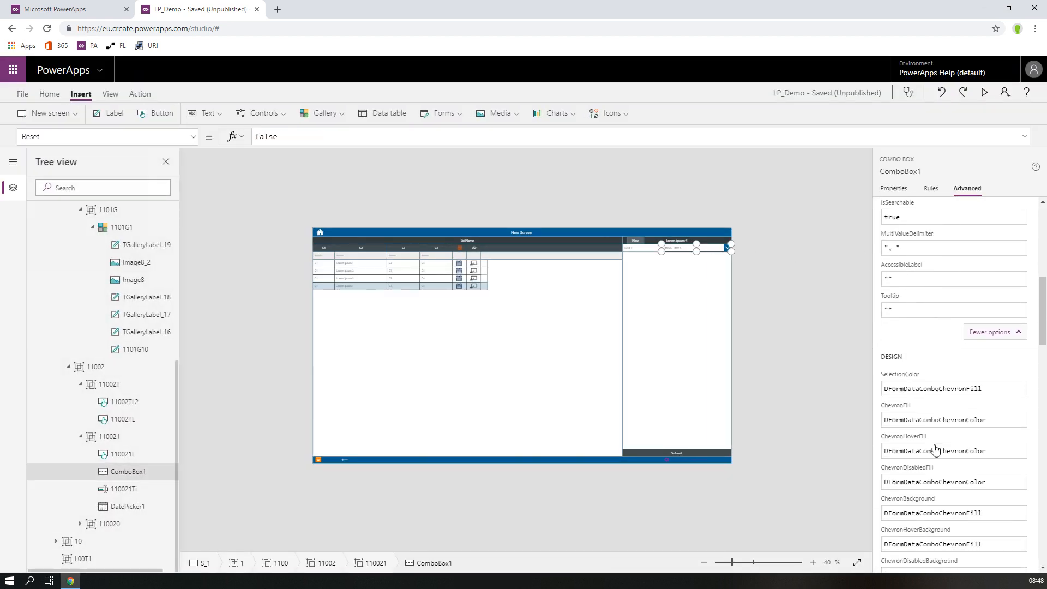
click(945, 393)
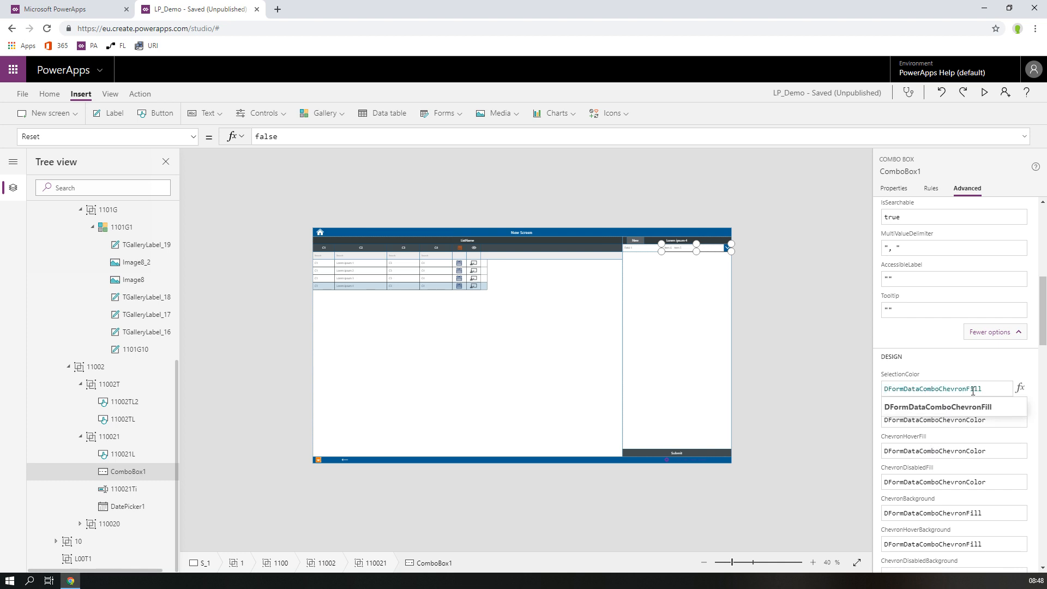
key(ctrl+a)
text(WHite)
key(Down)
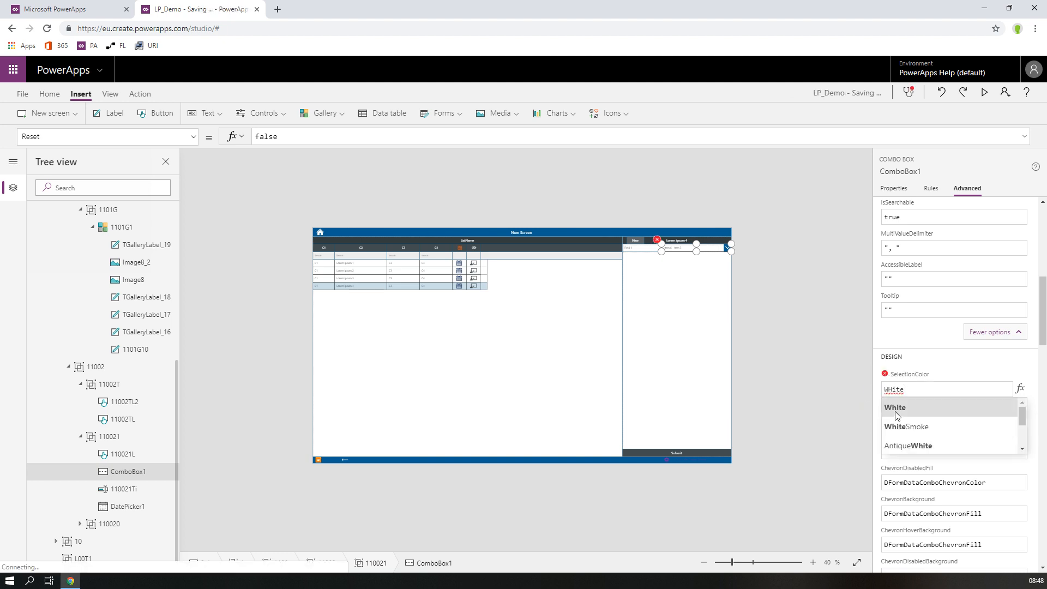
key(Return)
- Preview the app, expand the combo box to check the text color of its selected items, and close the preview
click(987, 93)
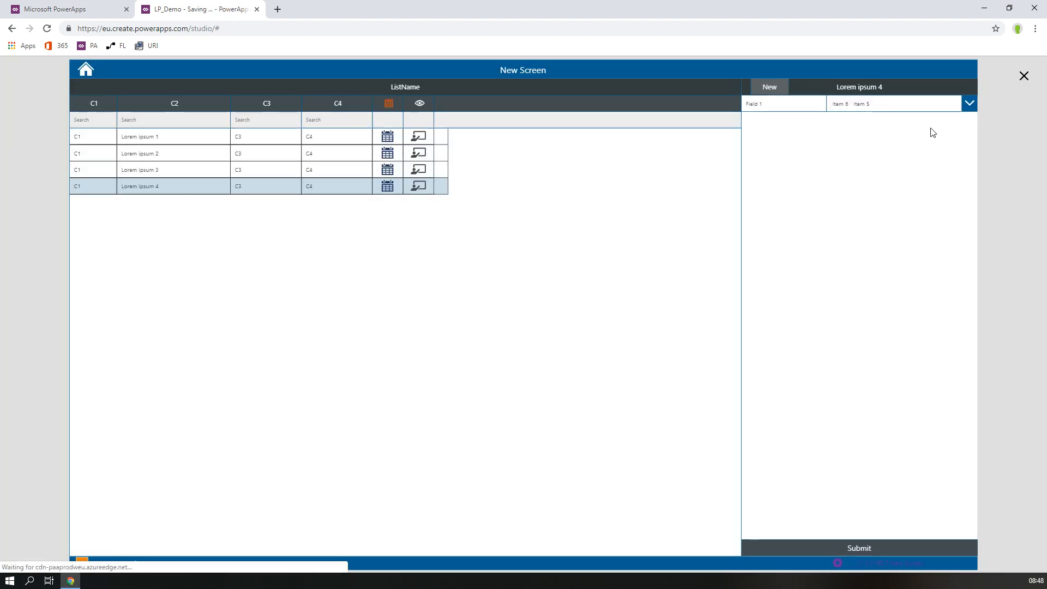
click(965, 103)
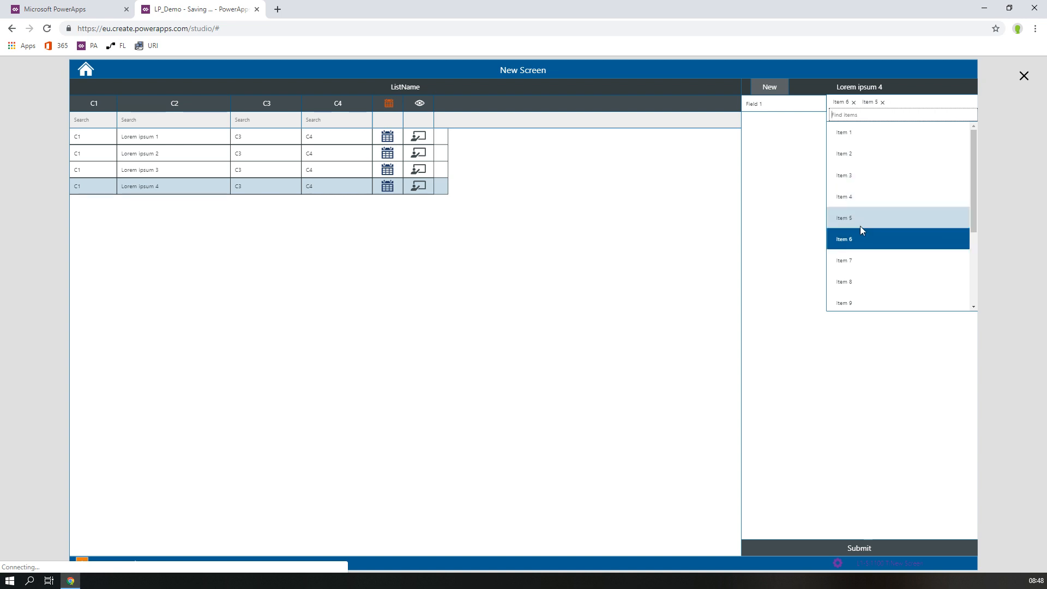
click(1024, 77)
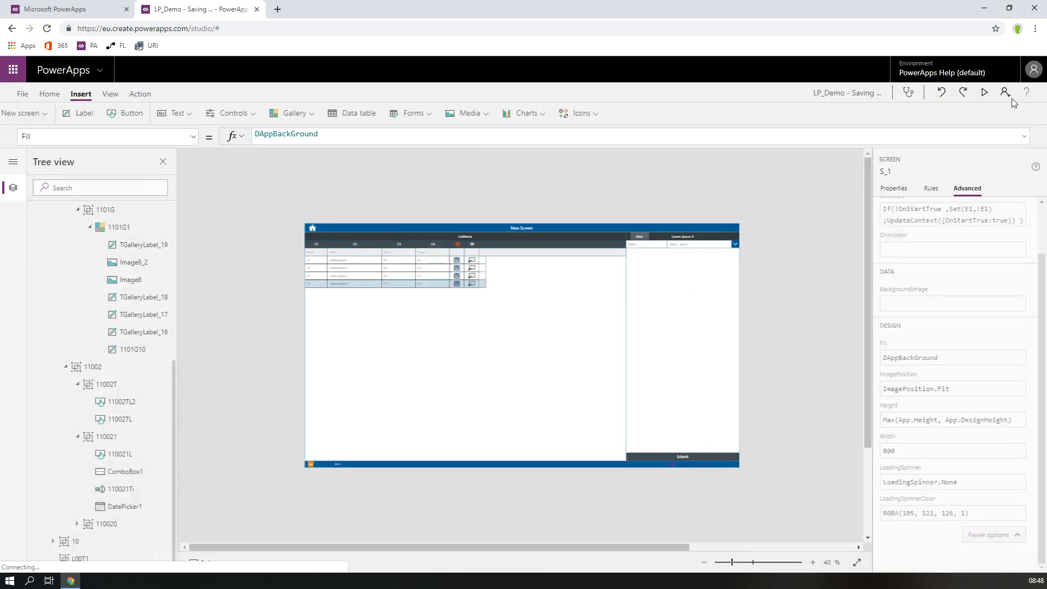
- Select the whole formula in ComboBox1's ChevronFill property
click(729, 250)
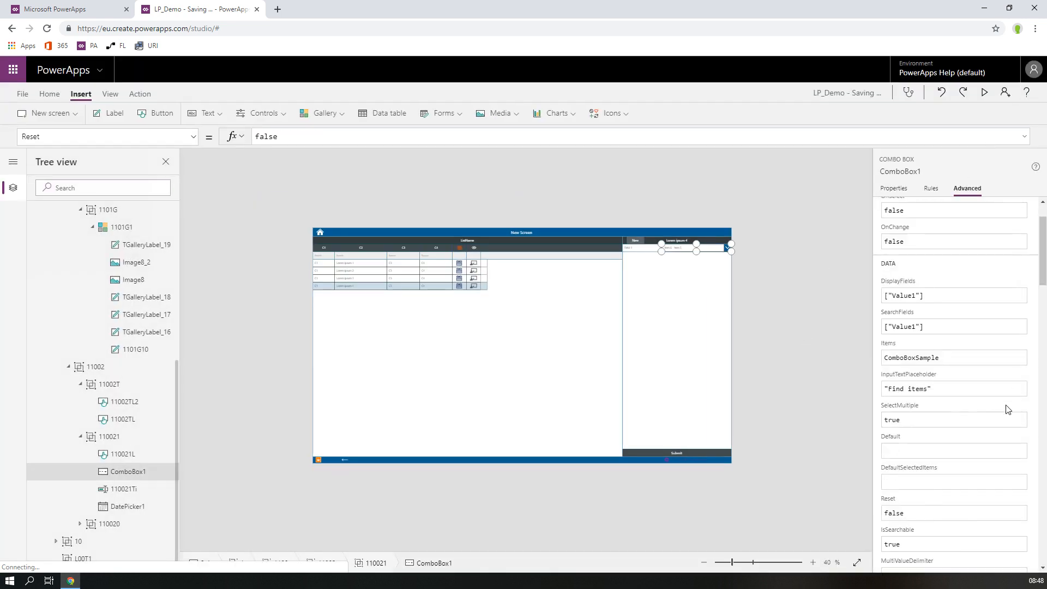
scroll(961, 469, down, 3)
scroll(961, 469, down, 3)
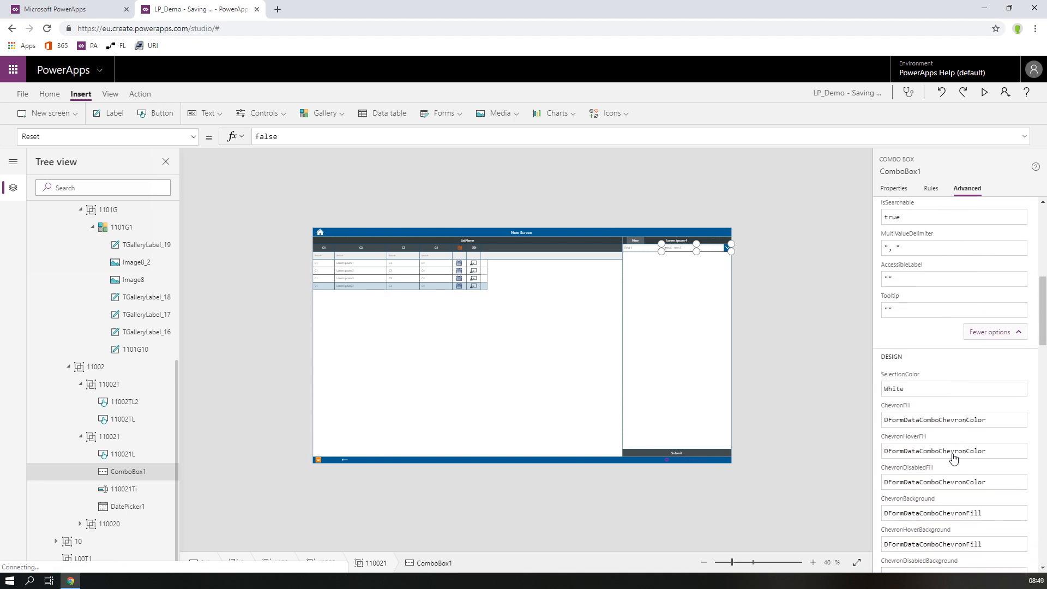
click(954, 426)
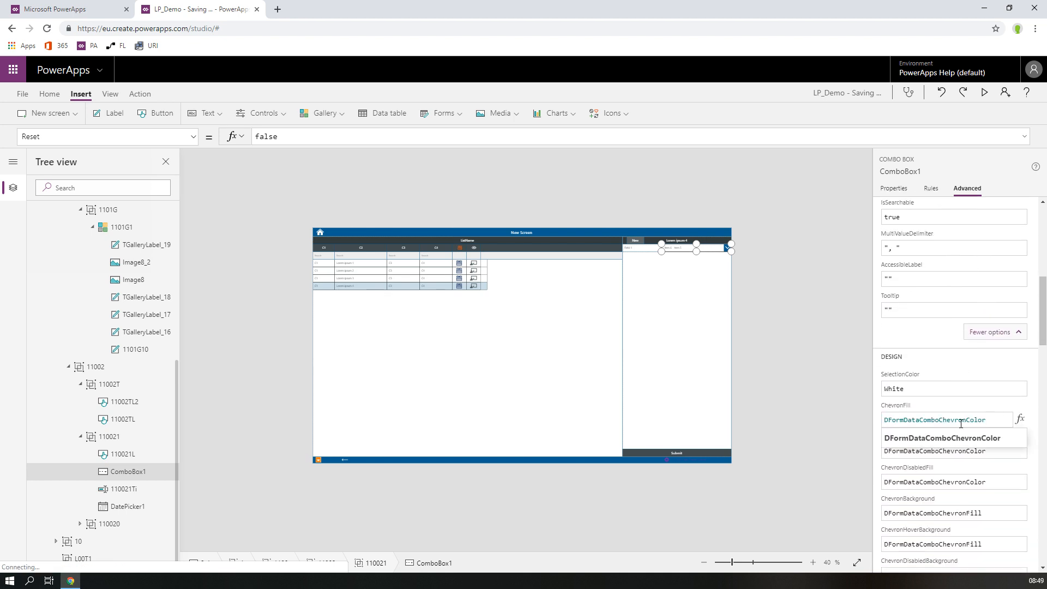
drag(984, 420, 858, 411)
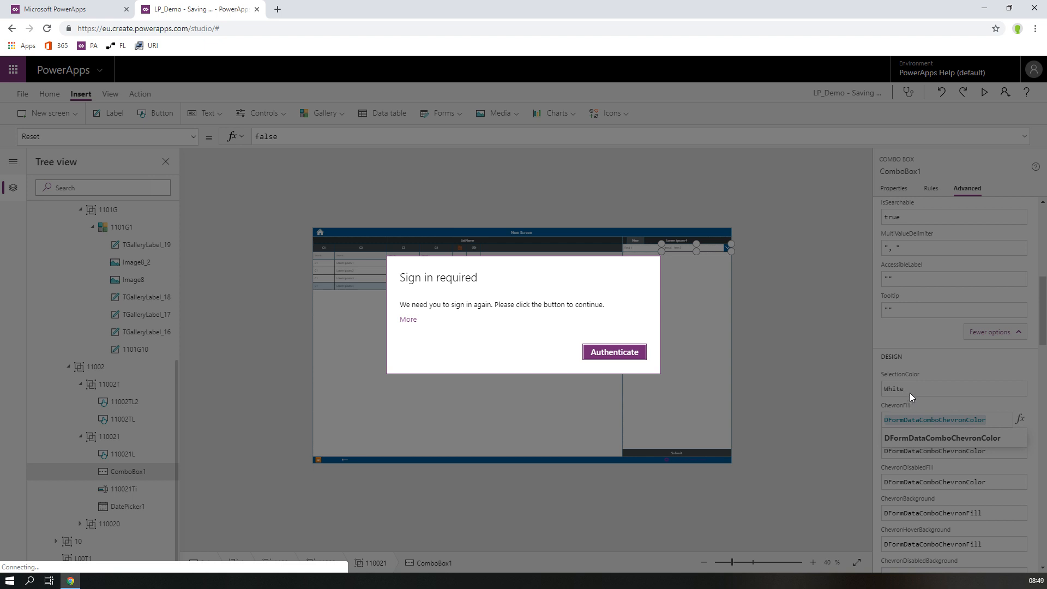
- Authenticate the expired session again and return to the app editor
click(637, 357)
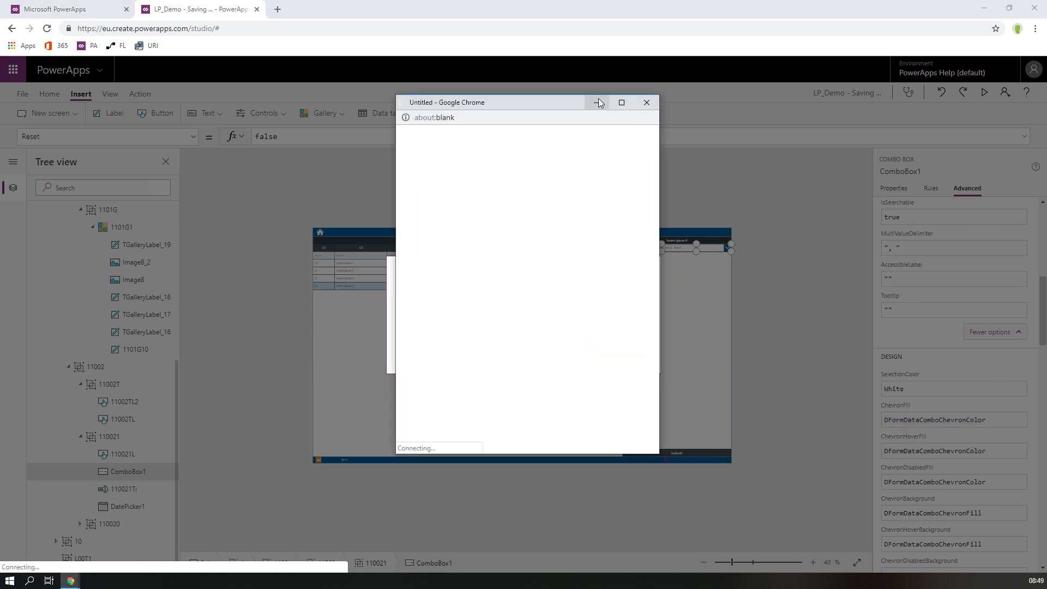
drag(564, 102, 627, 324)
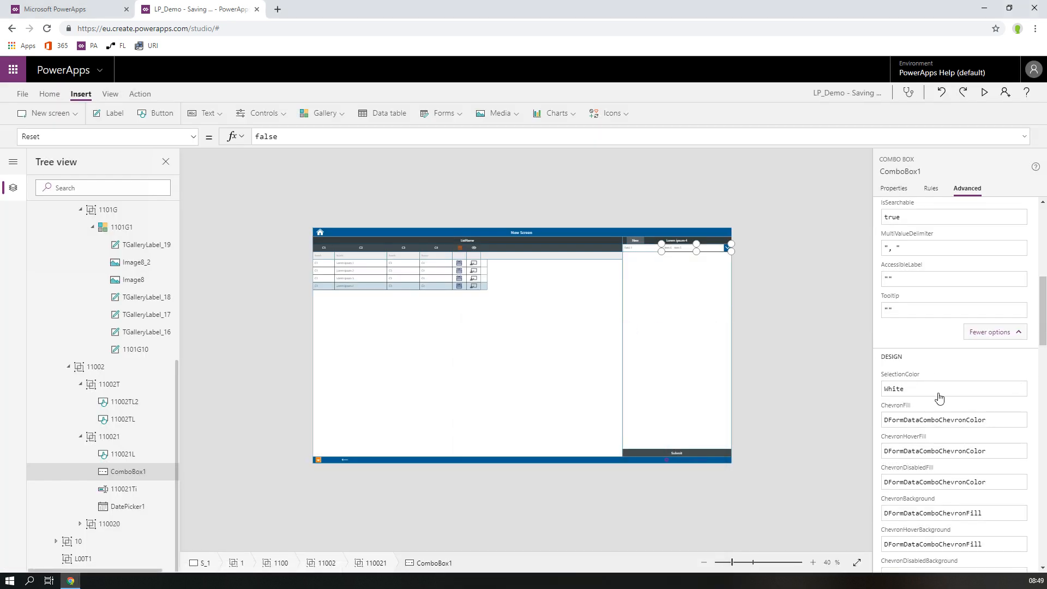
- Replace ComboBox1's SelectionColor with DFormDataComboChevronFill
click(929, 387)
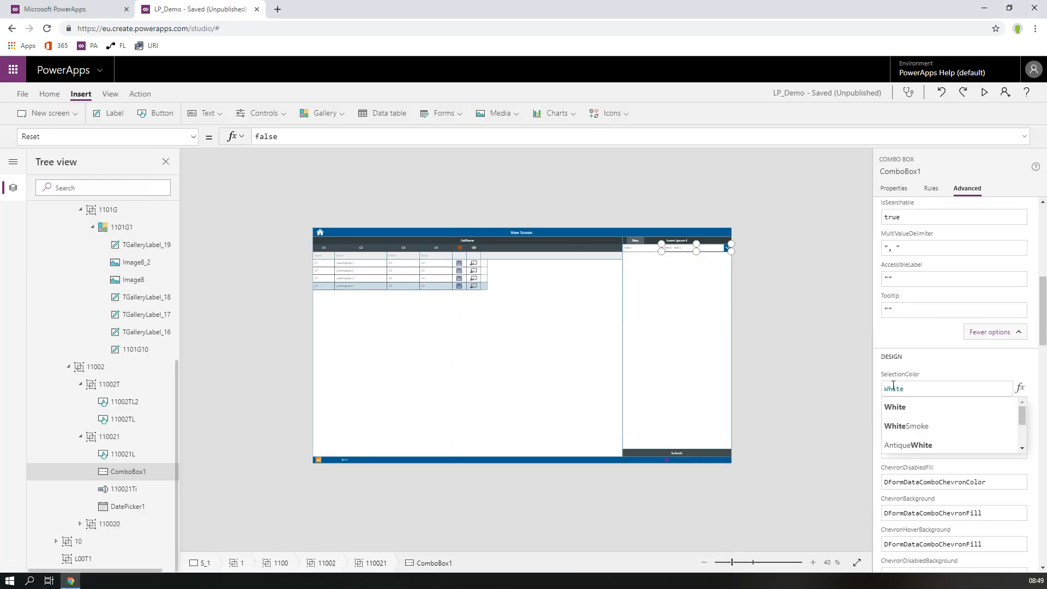
double_click(903, 388)
key(ctrl+v)
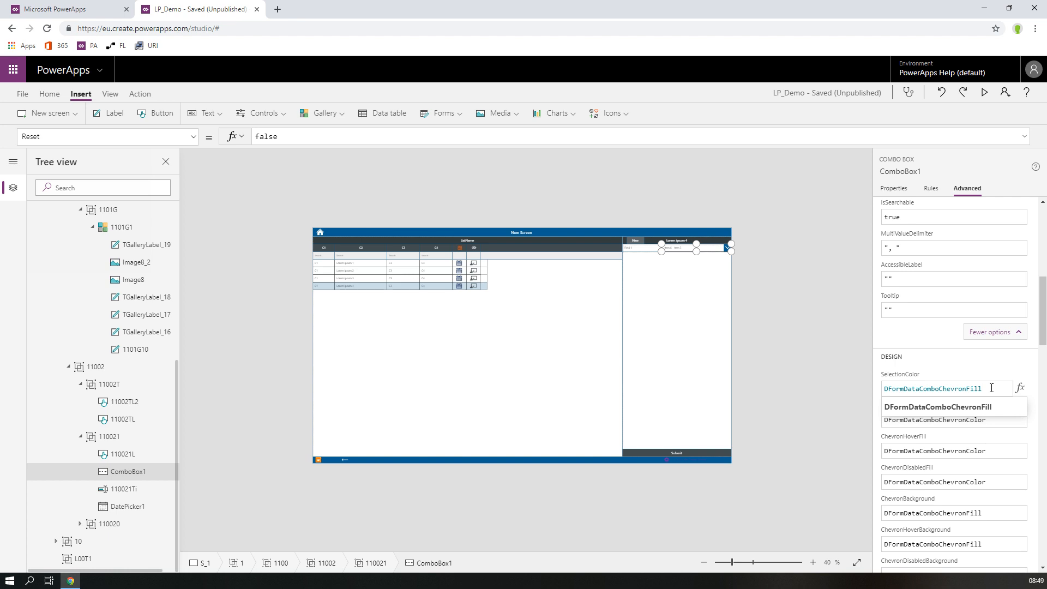
- Preview the app, expand the combo box to check whether its selected items are readable, and close the preview
click(984, 92)
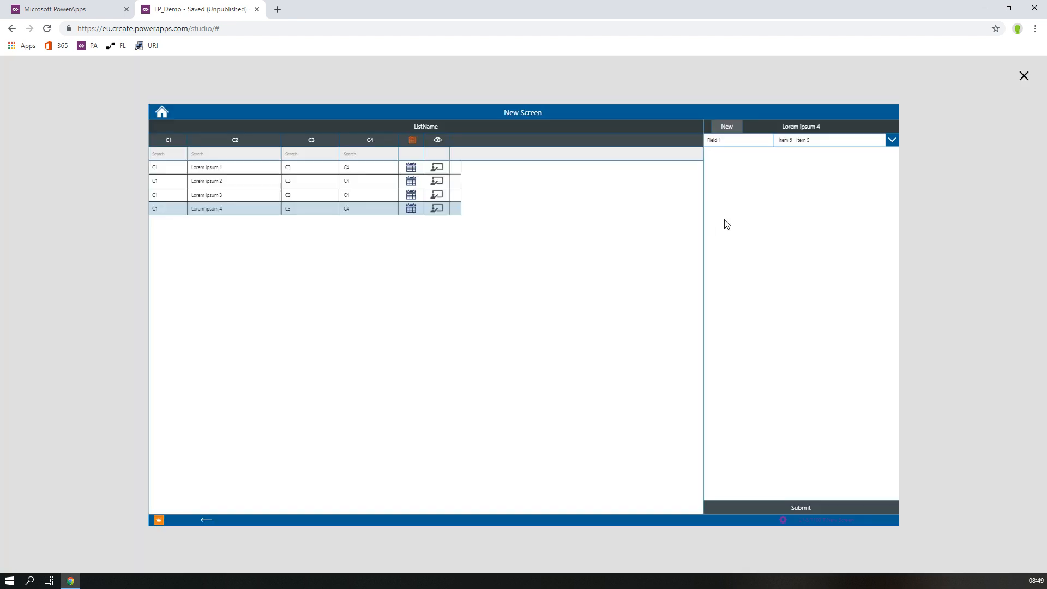
click(930, 109)
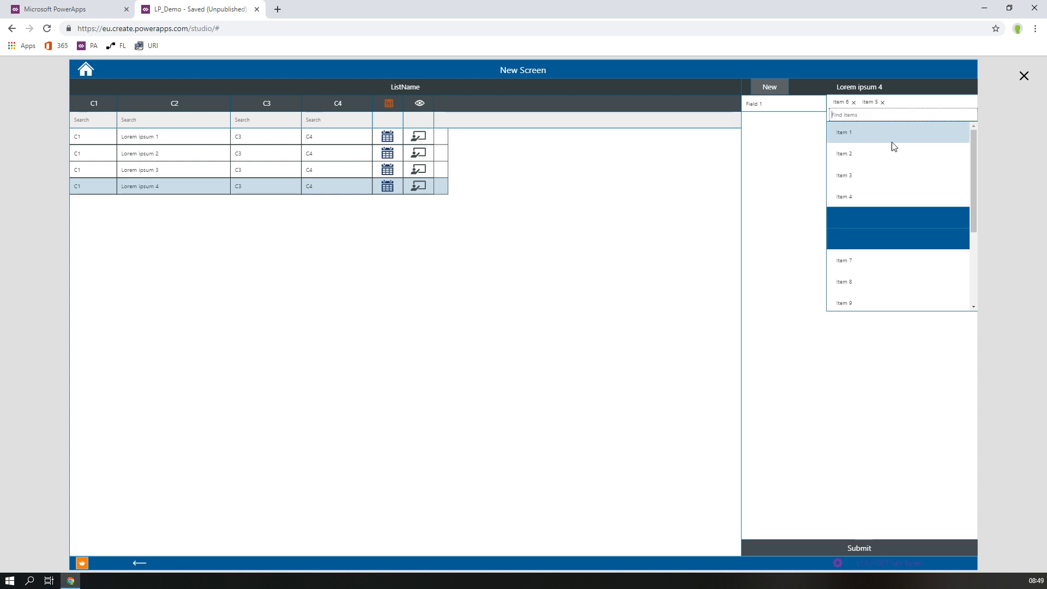
click(1023, 76)
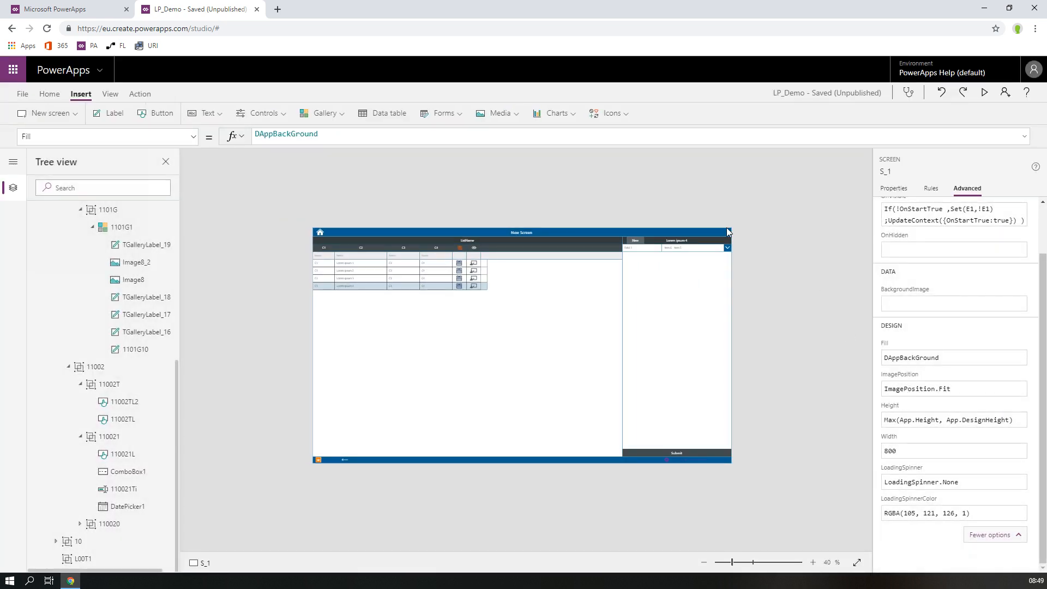
- Copy DFormDataComboChevronColor from ComboBox1's ChevronFill and apply it to its SelectionColor
click(709, 250)
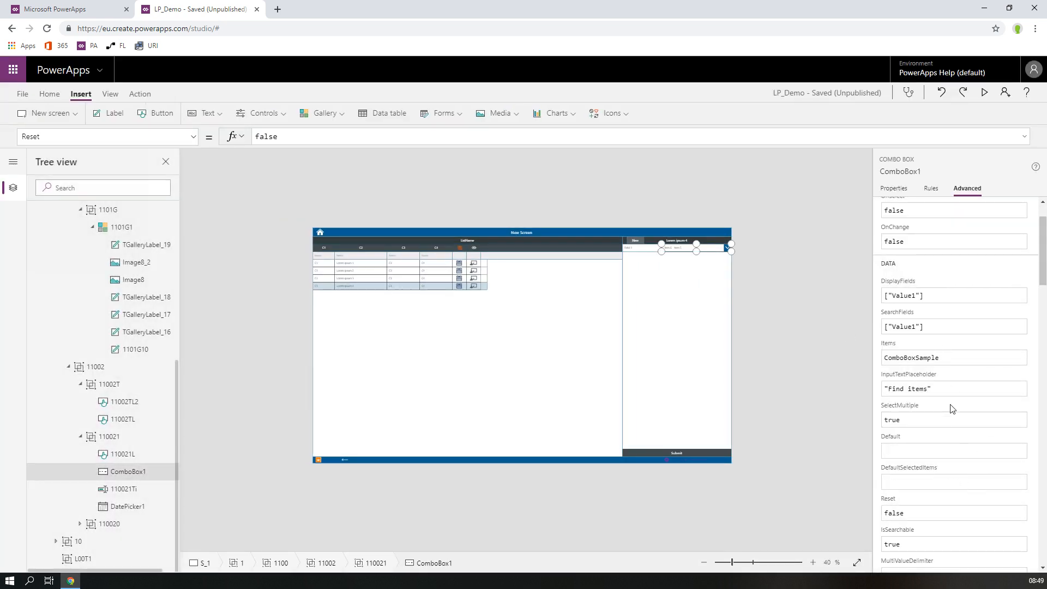
scroll(948, 474, down, 5)
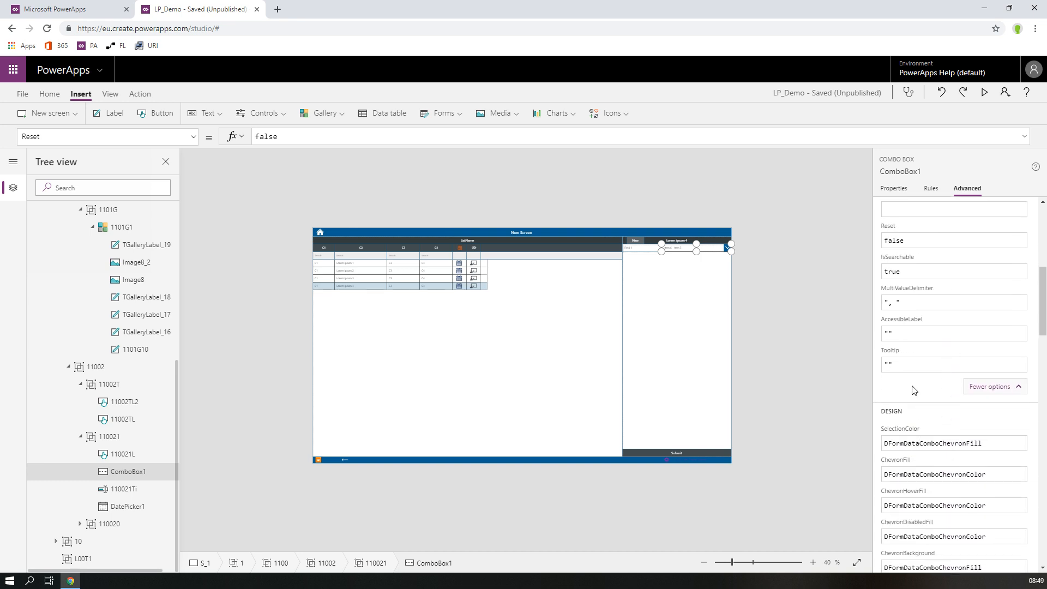
click(984, 474)
drag(984, 474, 878, 474)
key(ctrl+c)
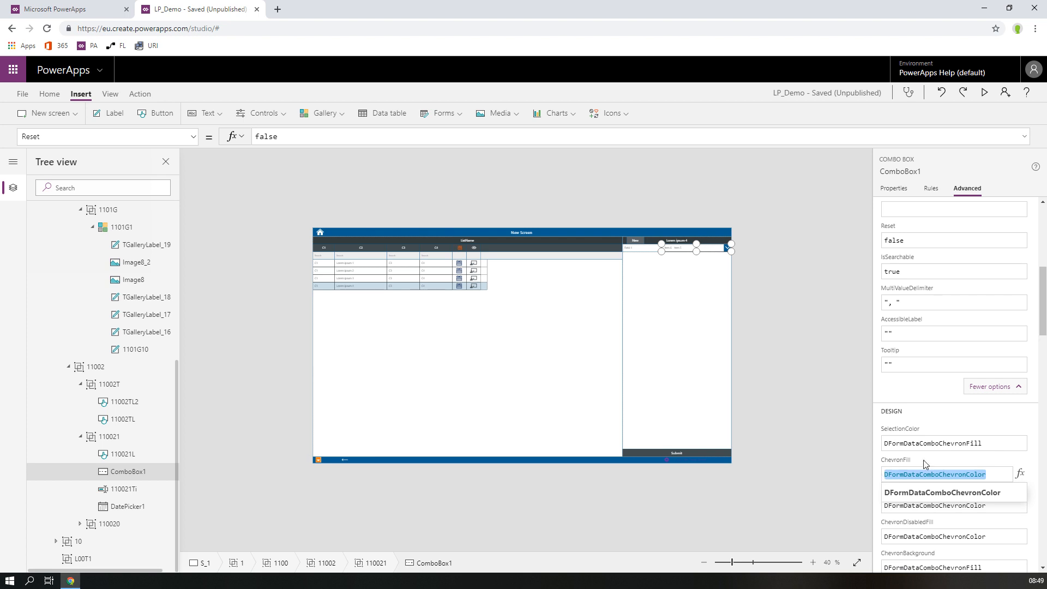
click(991, 443)
drag(991, 443, 881, 444)
key(ctrl+v)
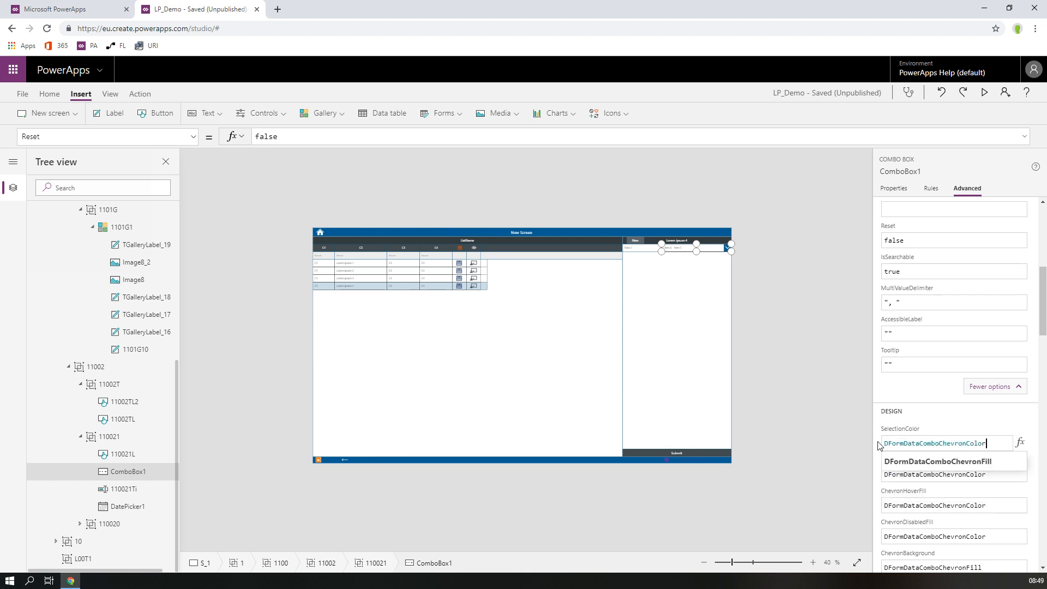
- Preview the app, expand the combo box to check the selected items' text color, and close the preview
click(984, 93)
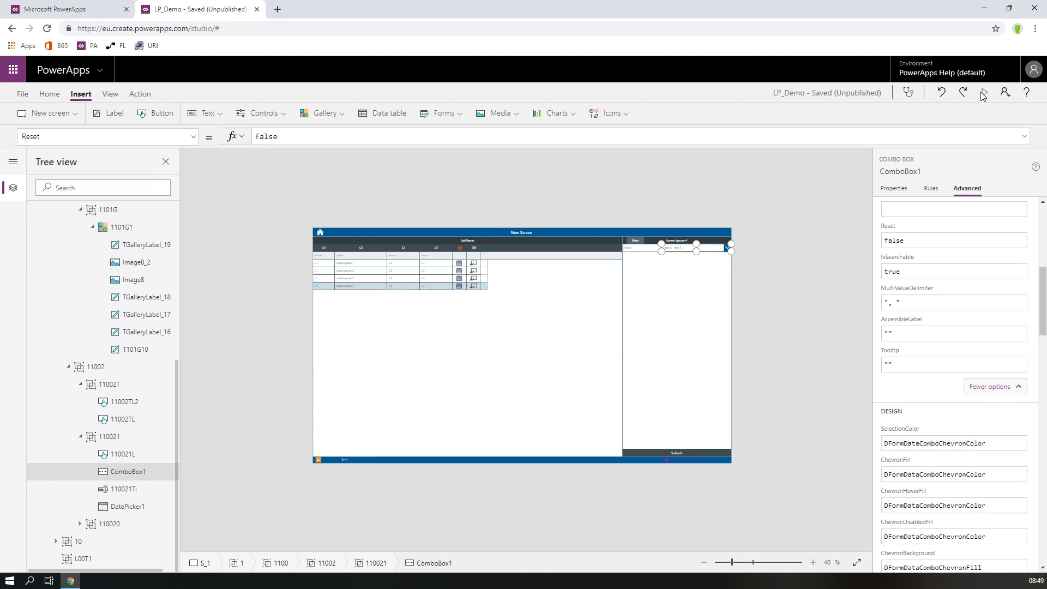
click(973, 104)
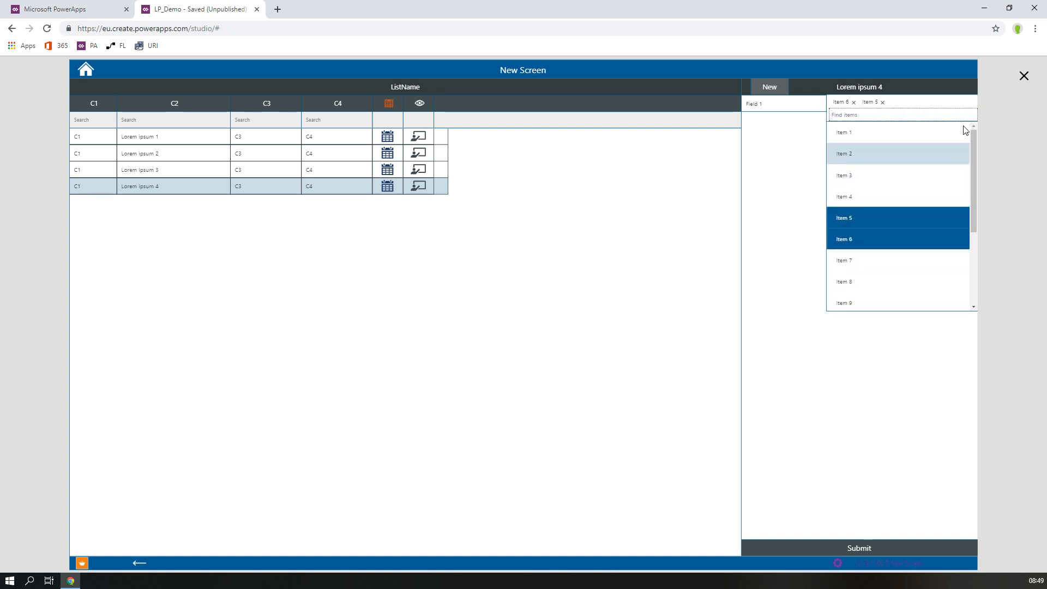
click(1023, 75)
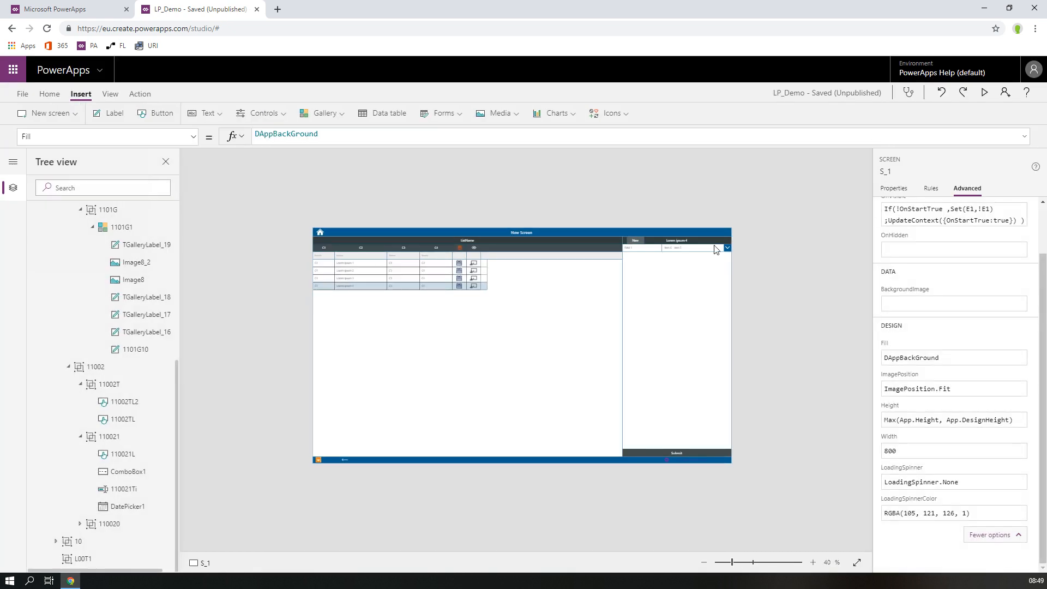
- Turn off multiple selection for ComboBox1
click(716, 249)
scroll(1003, 403, down, 8)
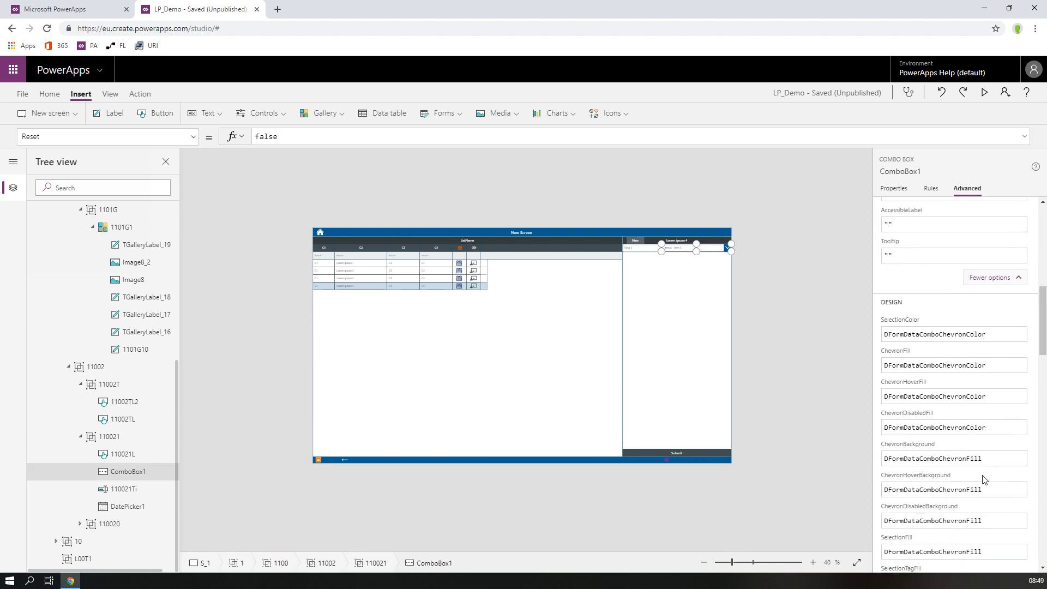
scroll(983, 479, down, 10)
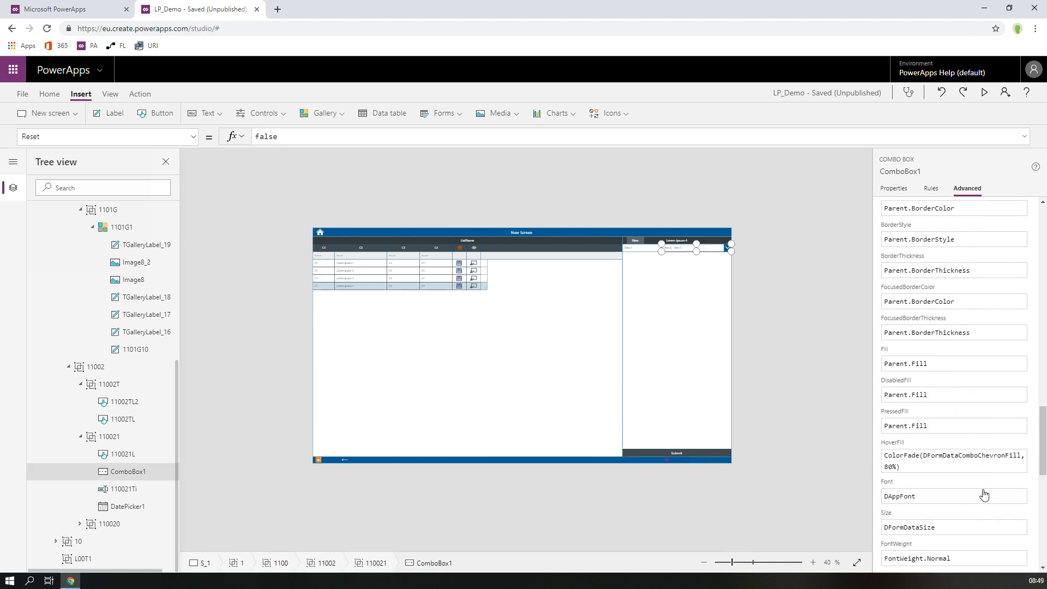
scroll(980, 485, down, 4)
click(895, 190)
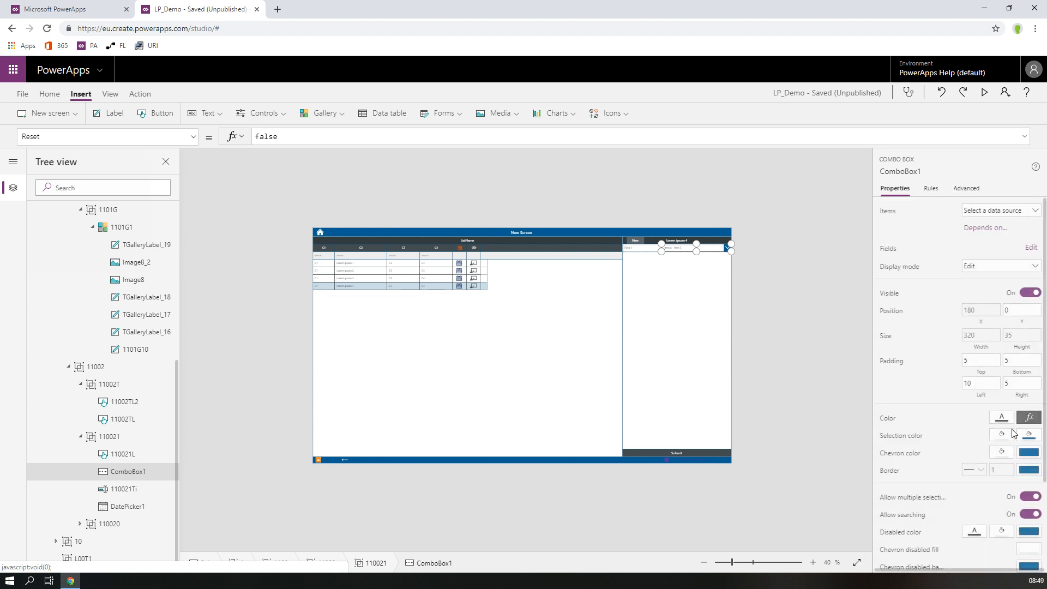
click(1029, 497)
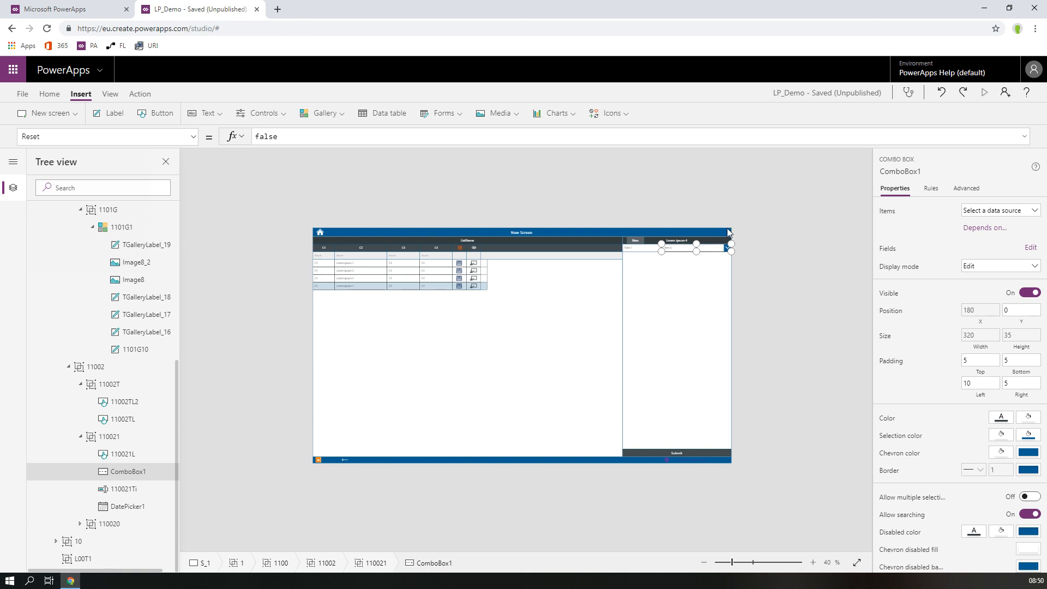
- Preview the app, expand and scroll through the combo box's item list to check single selection, and close the preview
key(F5)
click(955, 116)
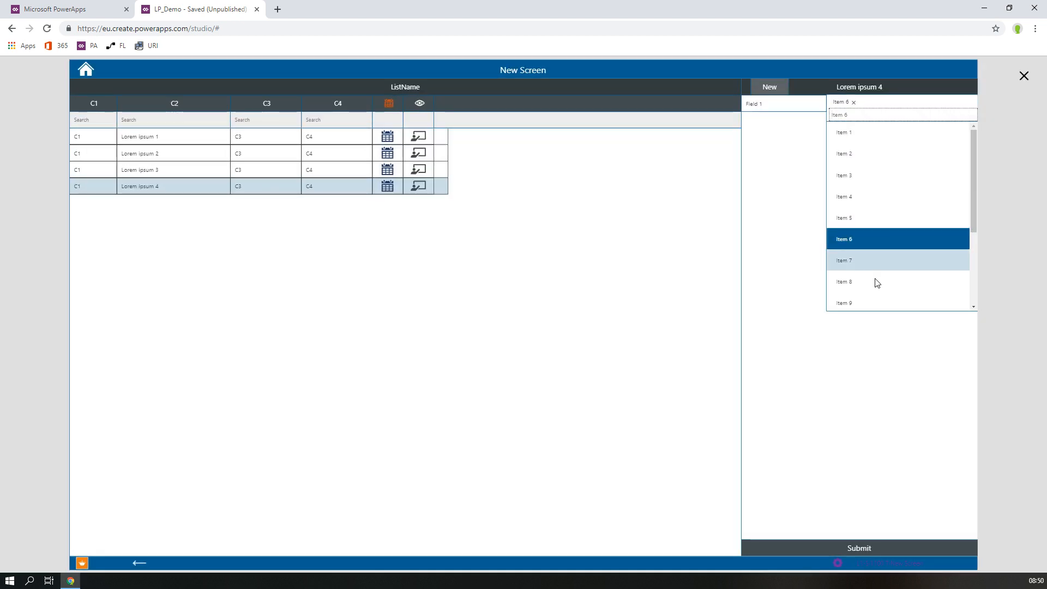
scroll(862, 262, down, 3)
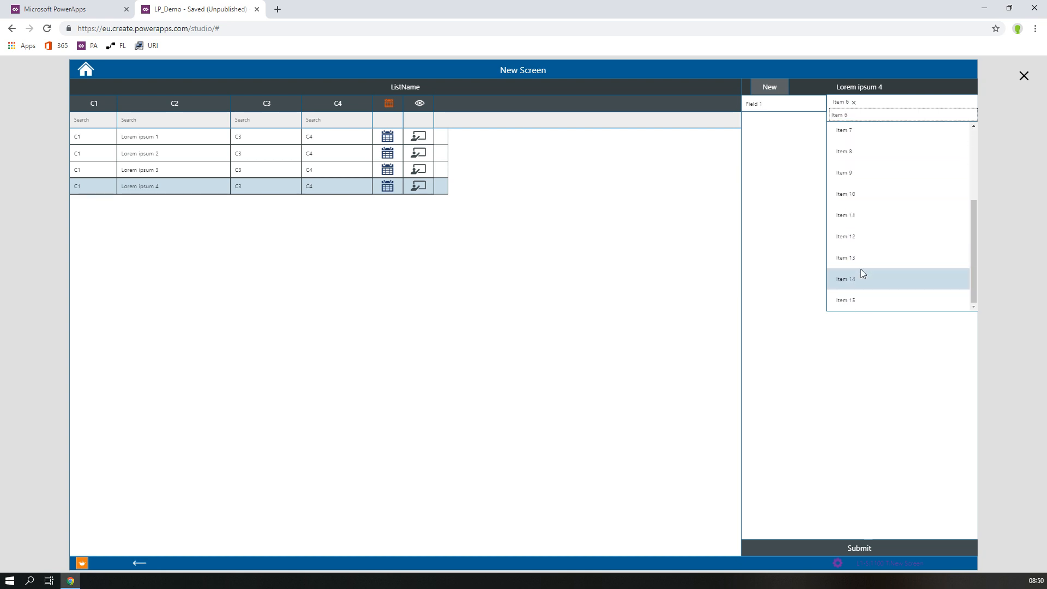
scroll(867, 229, up, 3)
click(802, 157)
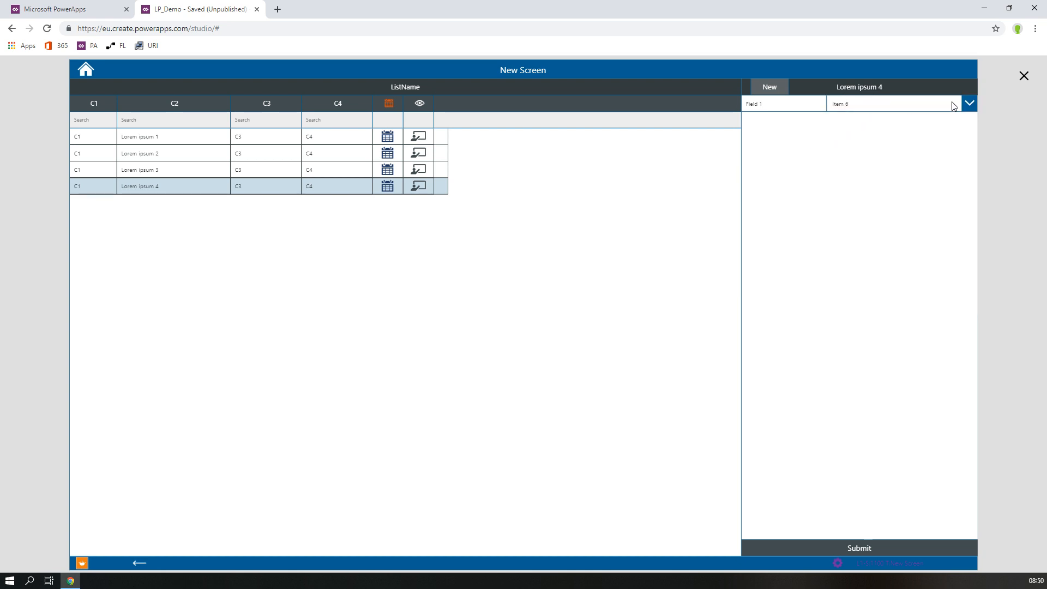
click(968, 103)
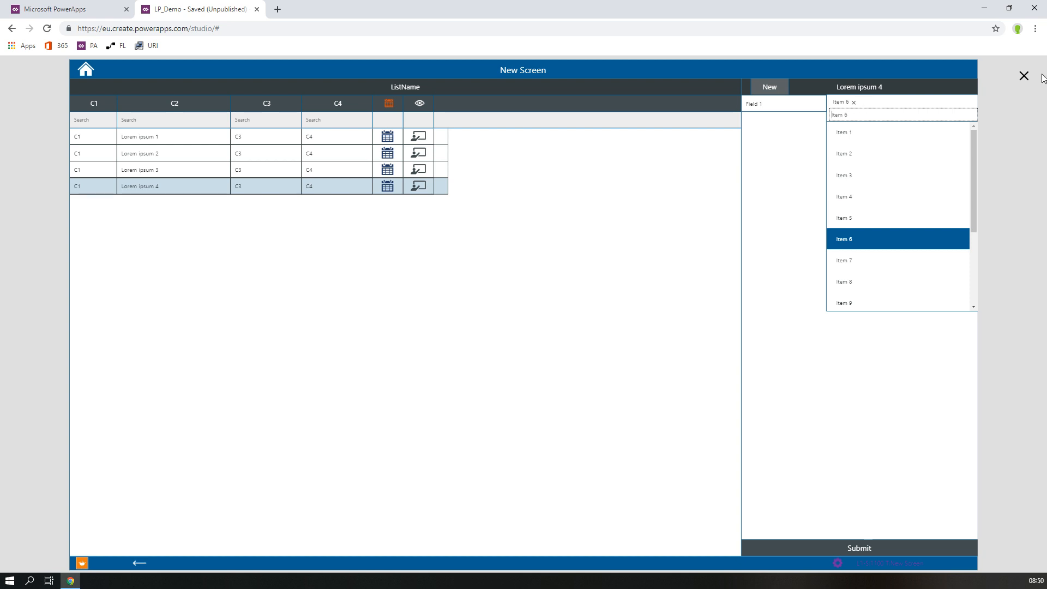
click(1024, 76)
click(1023, 75)
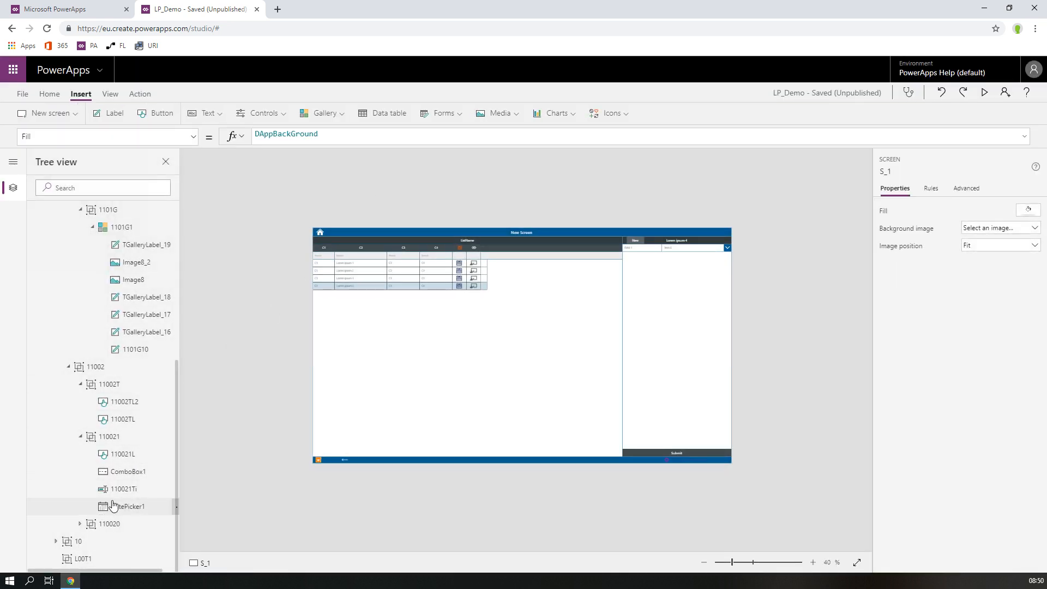
- Duplicate group 110021 inside group 11002 and place the copy directly below the original row at Y 70
click(130, 437)
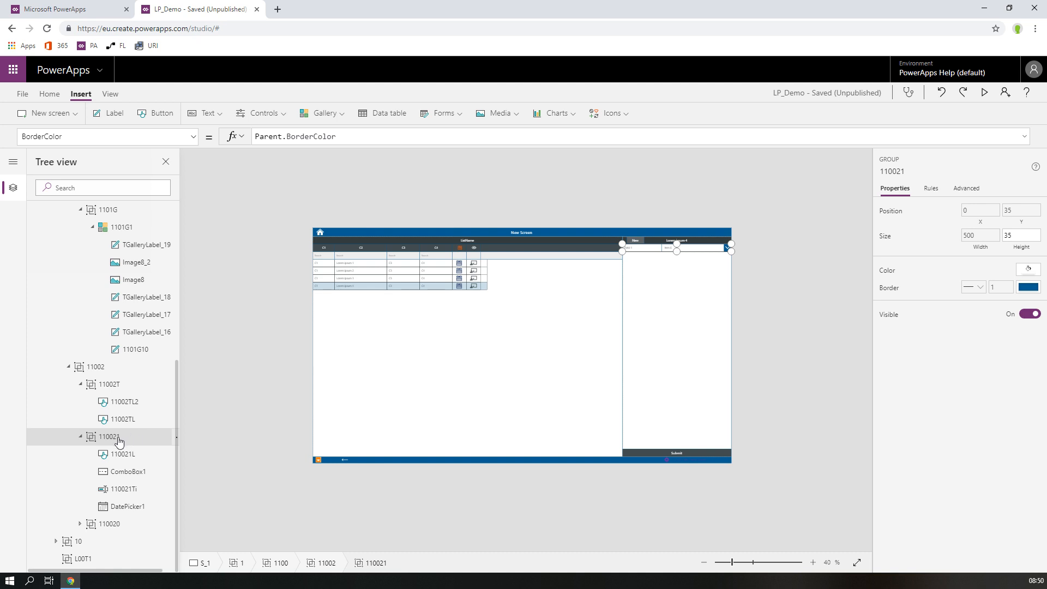
click(99, 369)
key(ctrl+v)
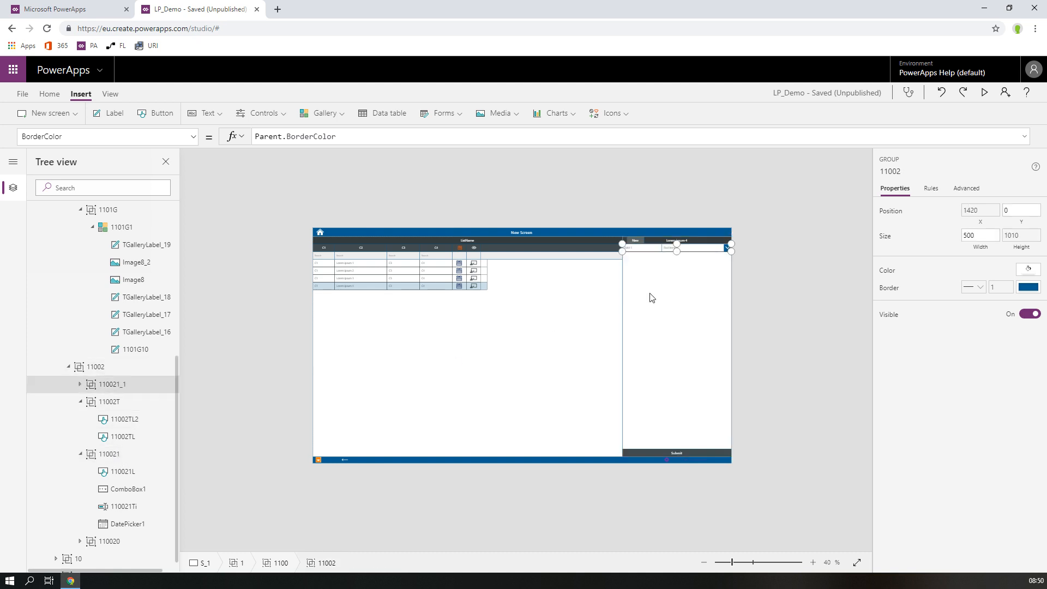
drag(694, 242, 694, 252)
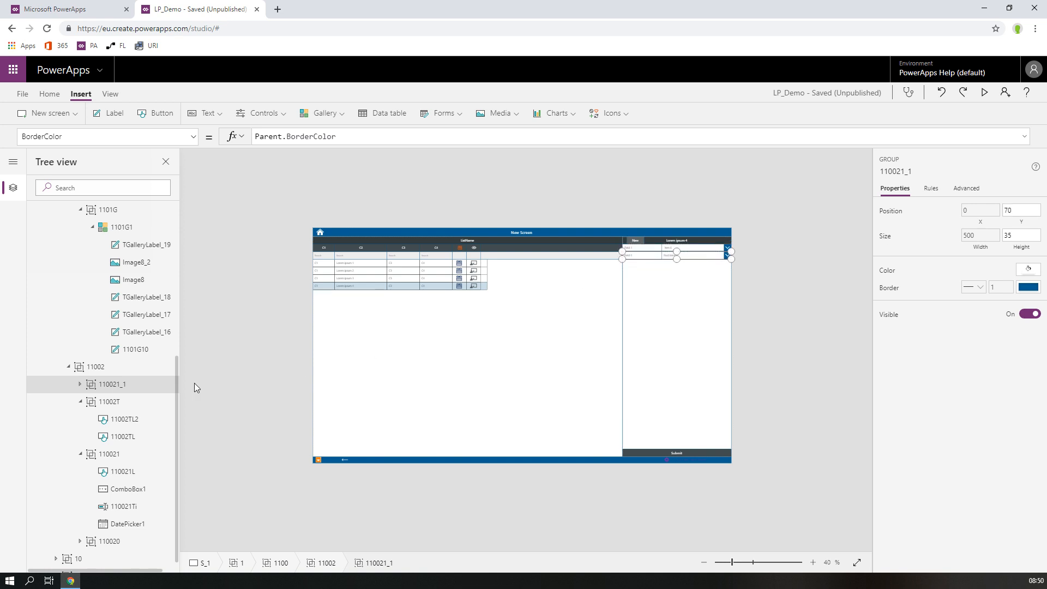
- Send the duplicated group 110021_1 to the back and rename it 110022
right_click(136, 391)
mouse_move(183, 522)
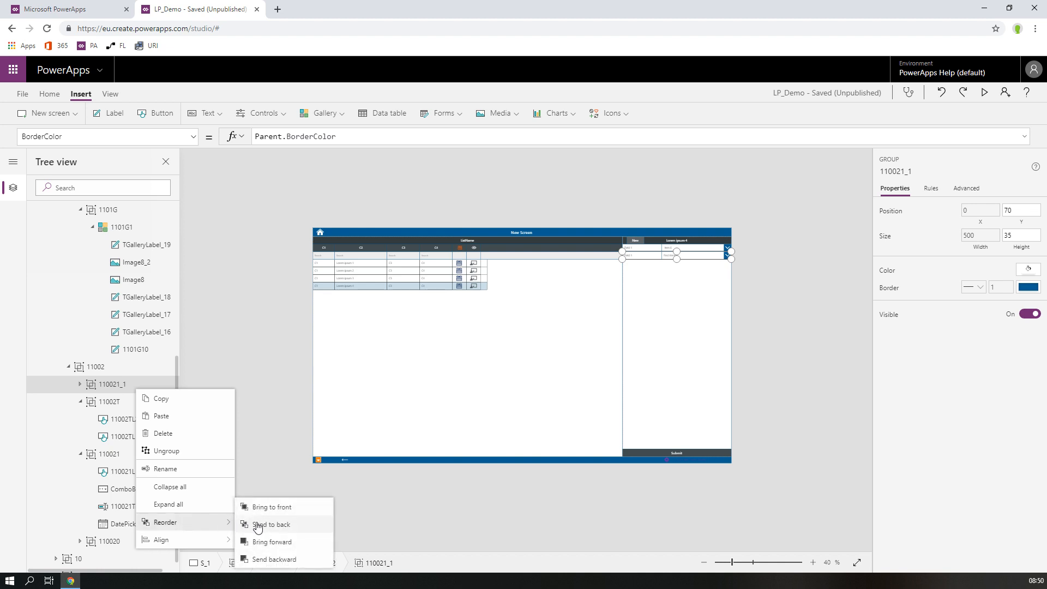
click(264, 526)
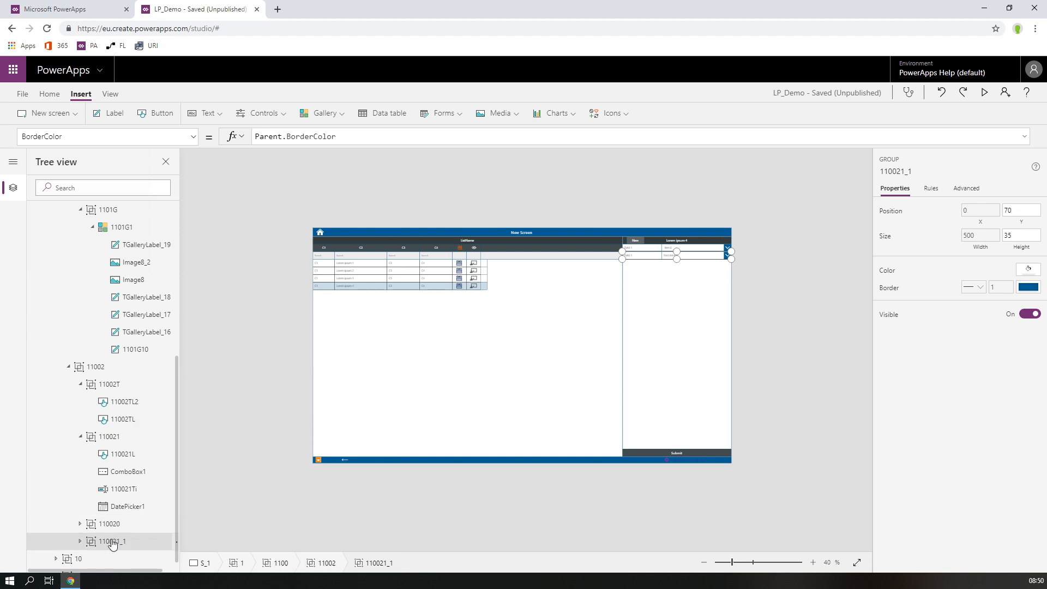
double_click(112, 542)
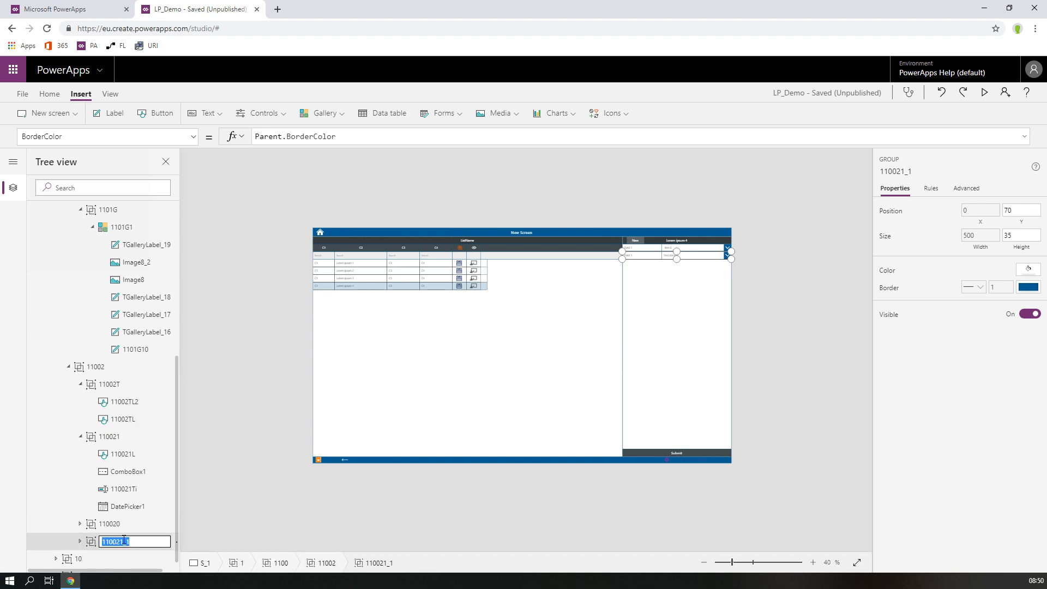
text(1)
text(10022)
key(Return)
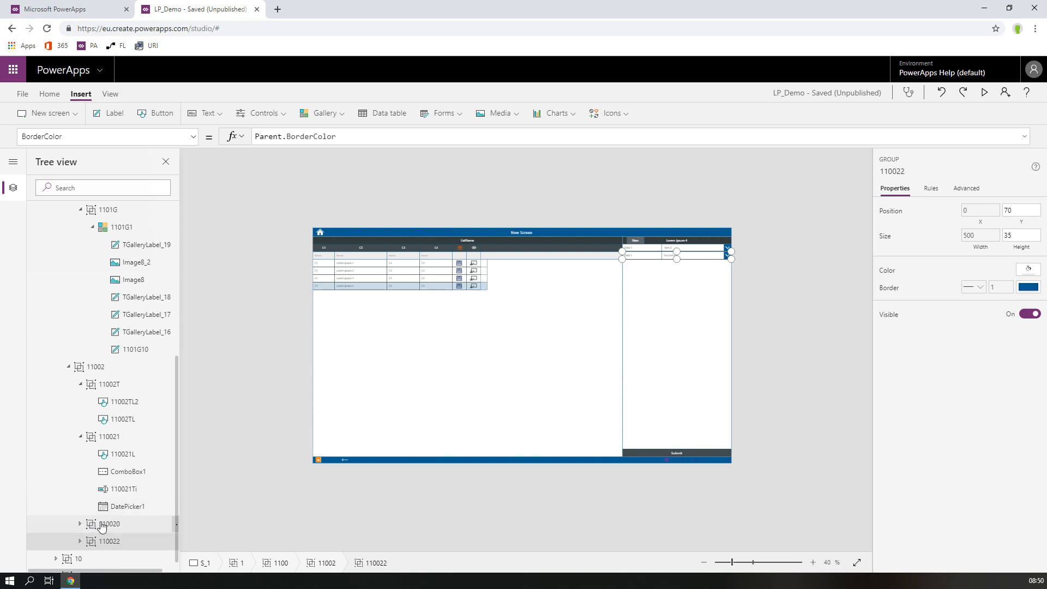
- Send group 110020 to the back so it sits below group 110022 in the tree
click(101, 525)
right_click(135, 532)
mouse_move(162, 493)
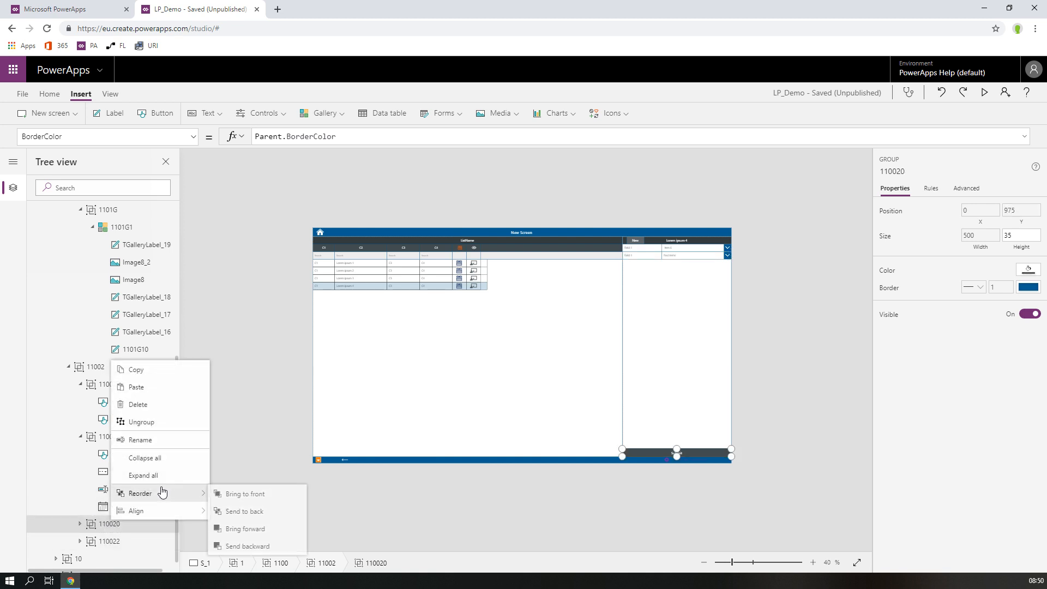
click(240, 511)
click(103, 524)
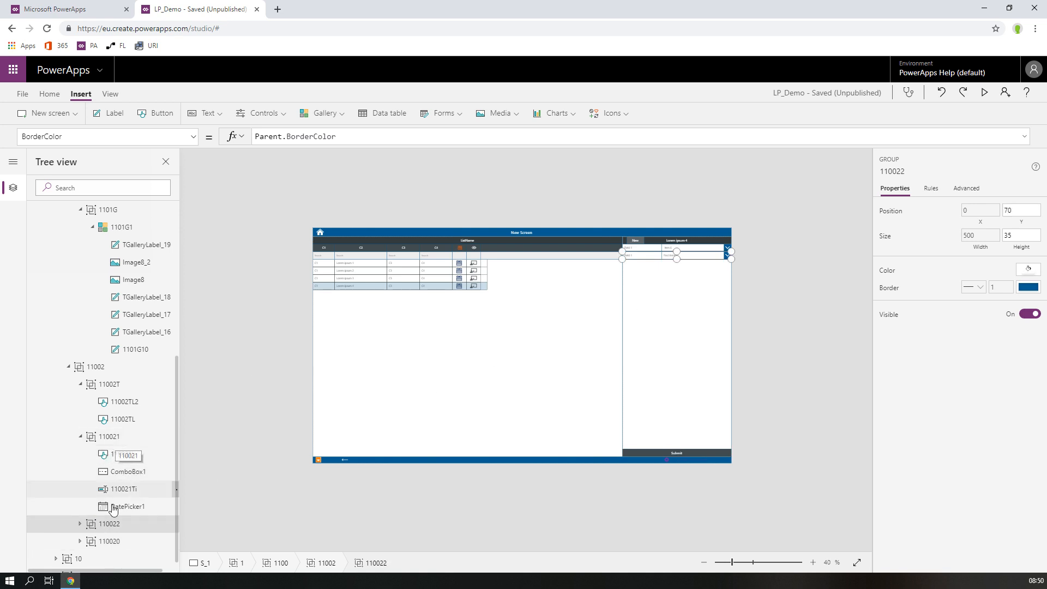
- Preview the app, expand the second row's combo box to check it, and close the preview
click(983, 94)
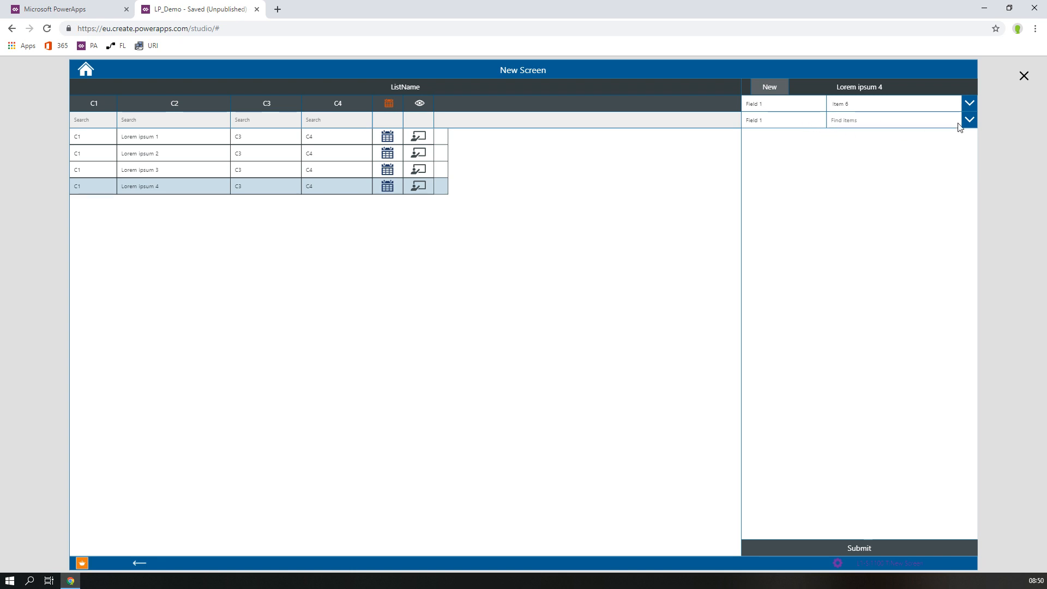
click(959, 124)
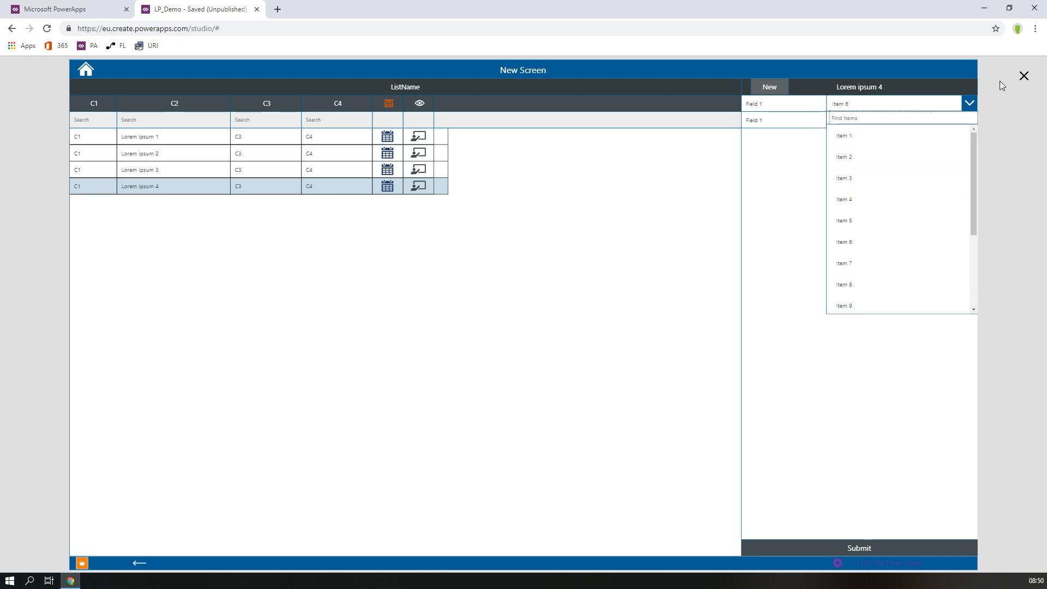
click(1024, 77)
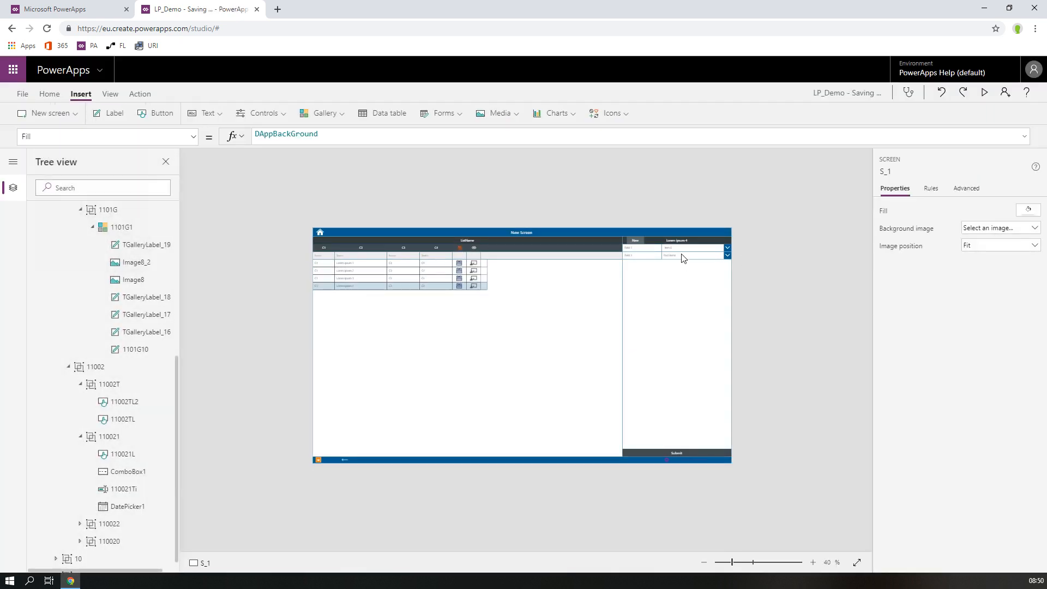
- Bring the text input 110021Ti_1 in group 110022 forward, above ComboBox1_1
click(683, 257)
scroll(137, 548, down, 1)
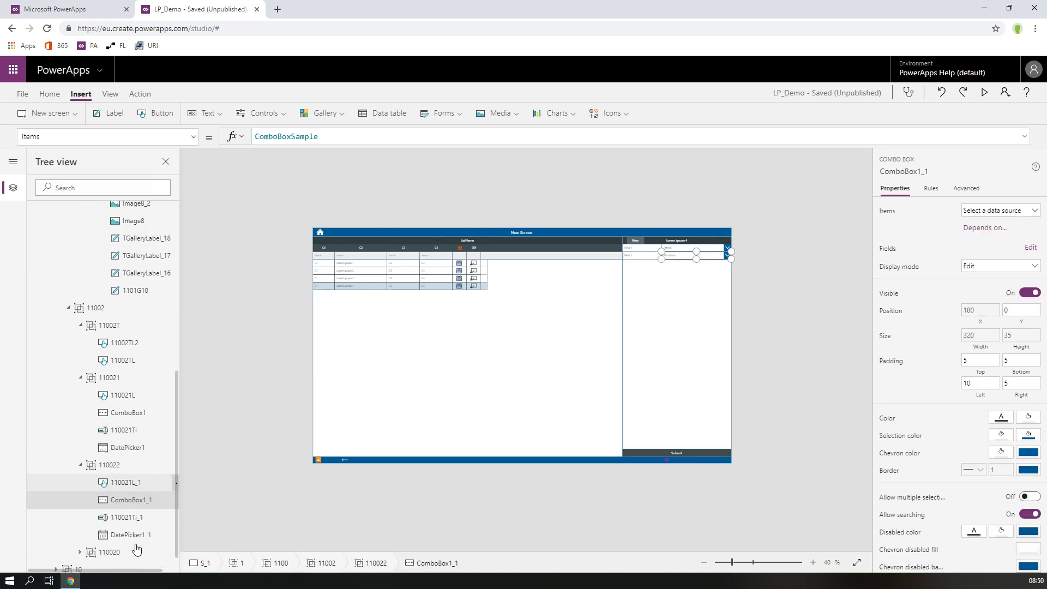
scroll(136, 549, down, 1)
right_click(127, 489)
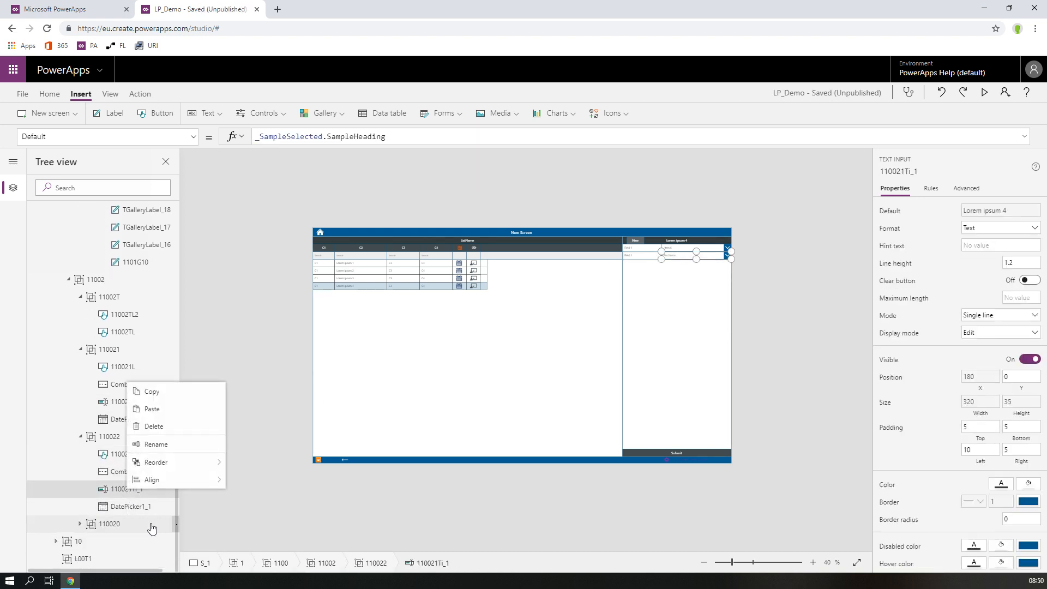
mouse_move(180, 462)
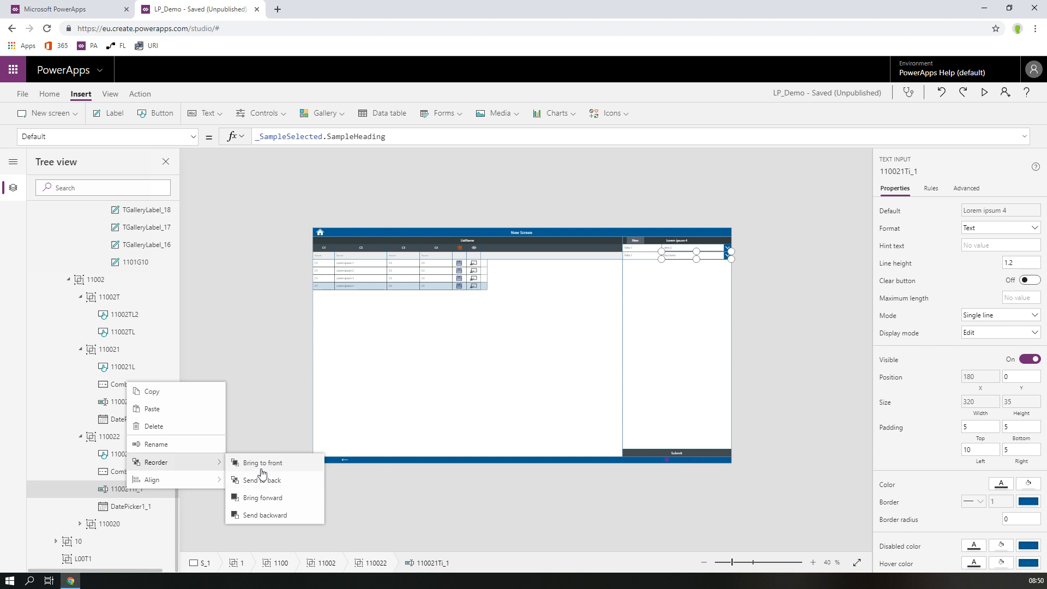
click(271, 497)
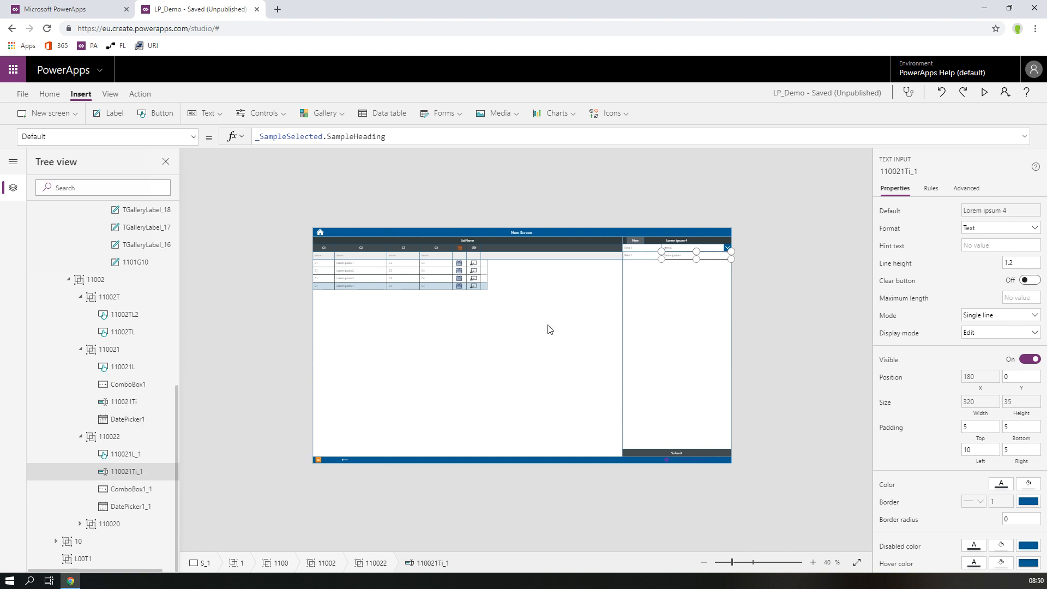
- Preview the app, select the Lorem ipsum 3, 4 and 2 rows to check the second field's text, and close the preview
click(988, 93)
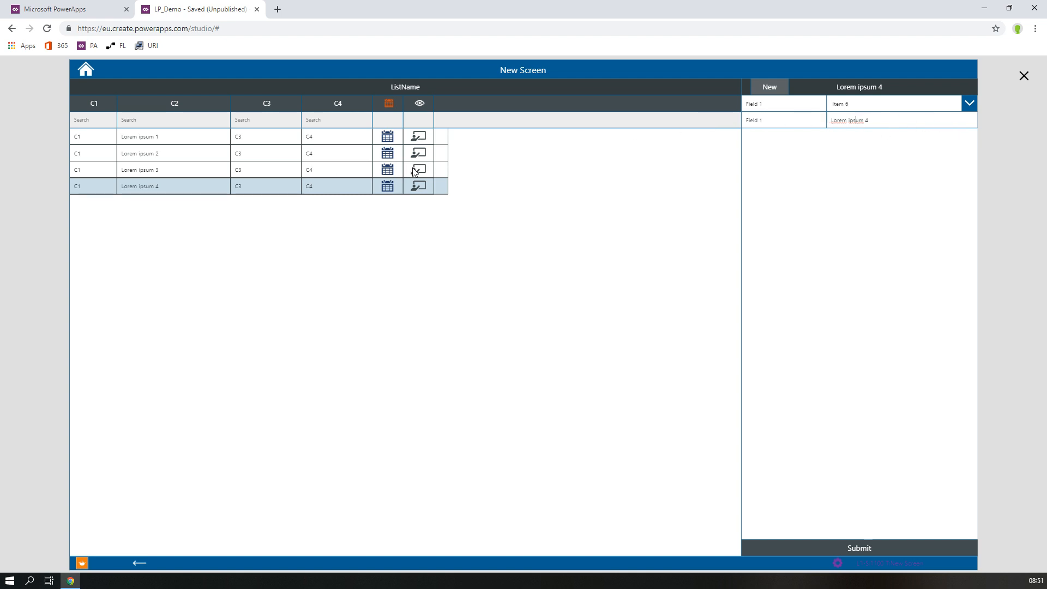
click(265, 163)
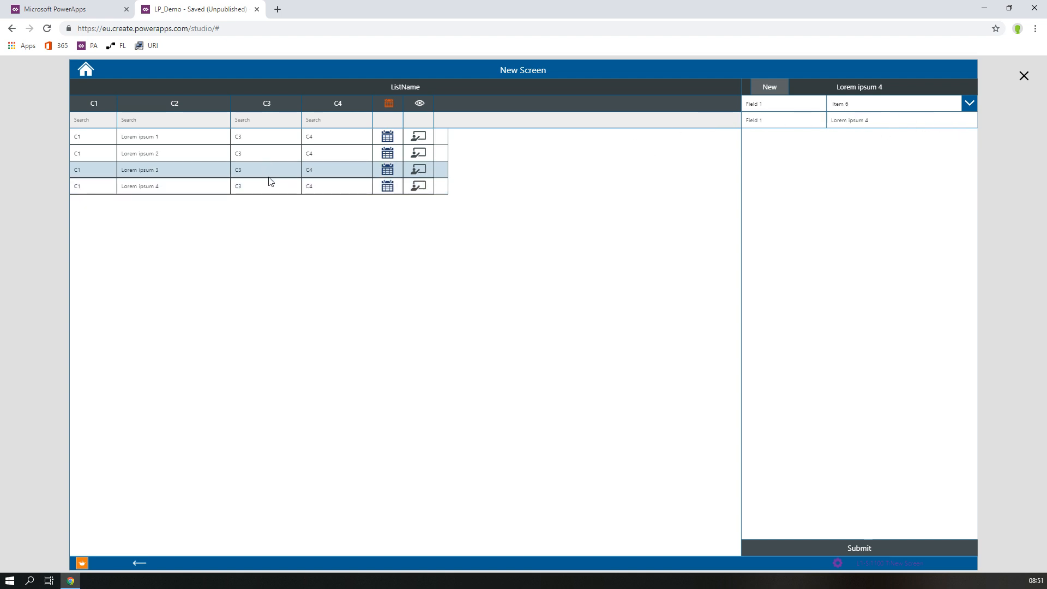
click(263, 192)
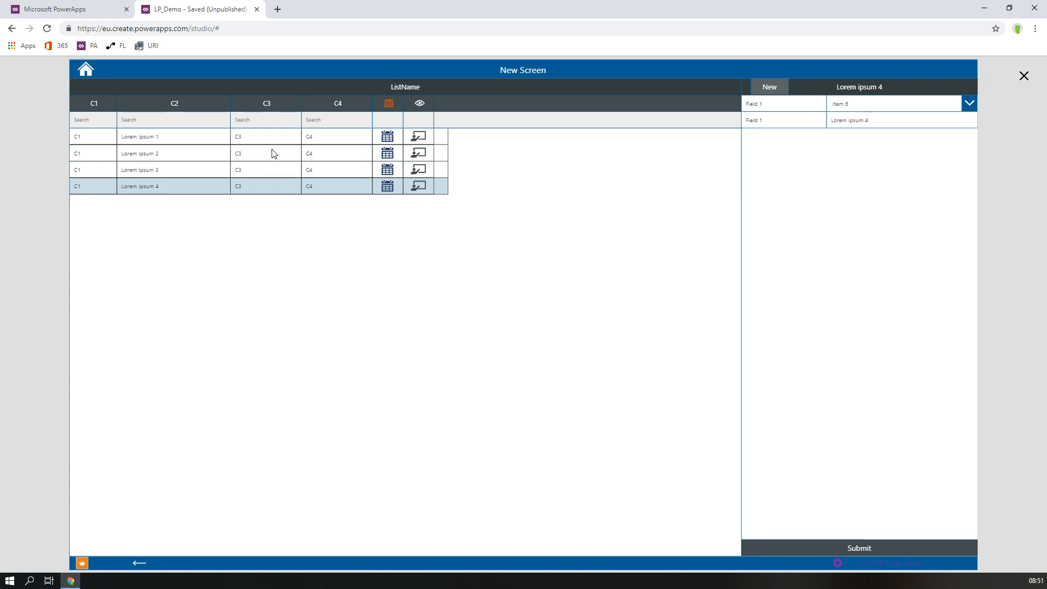
click(273, 154)
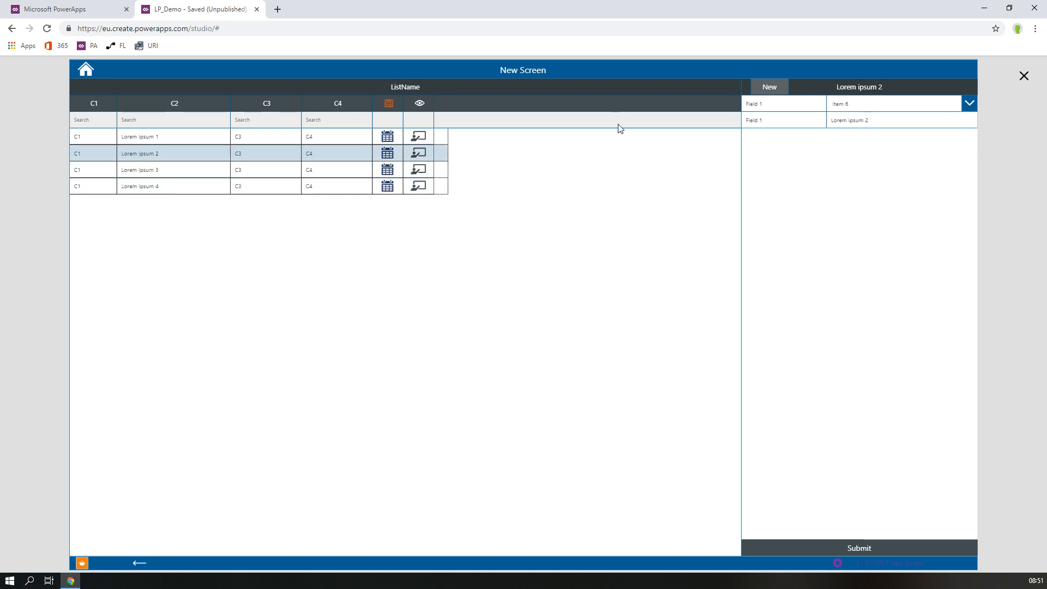
click(1025, 79)
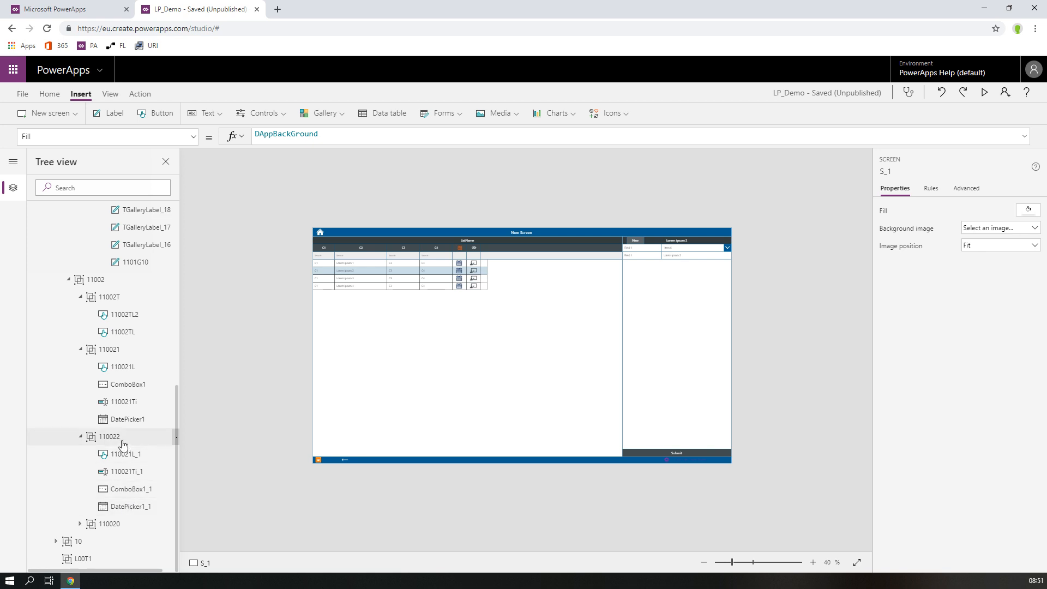
- Rename ComboBox1 in group 110021 as 110021C
click(128, 386)
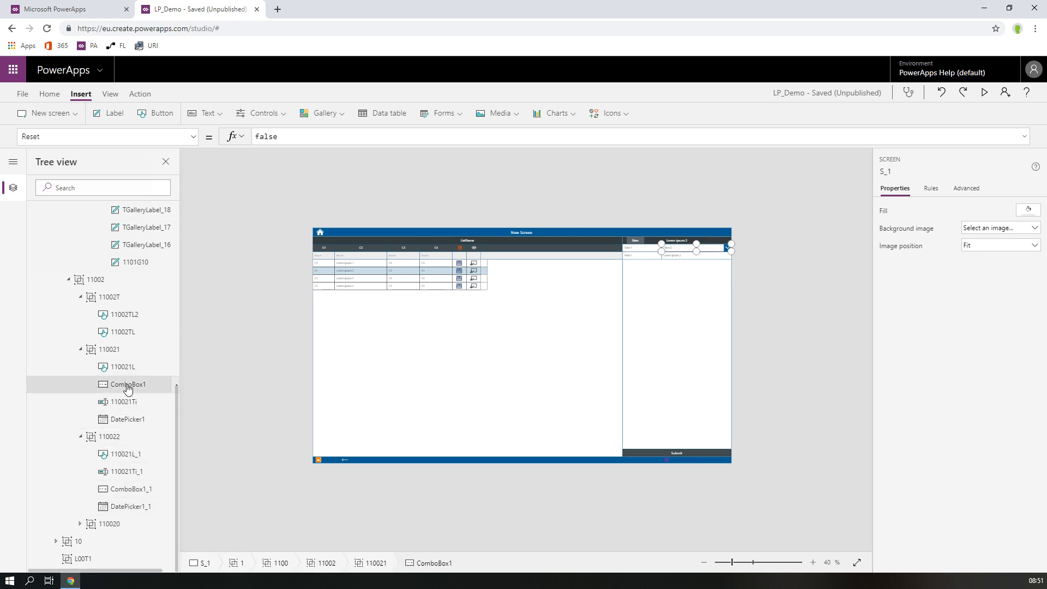
double_click(128, 385)
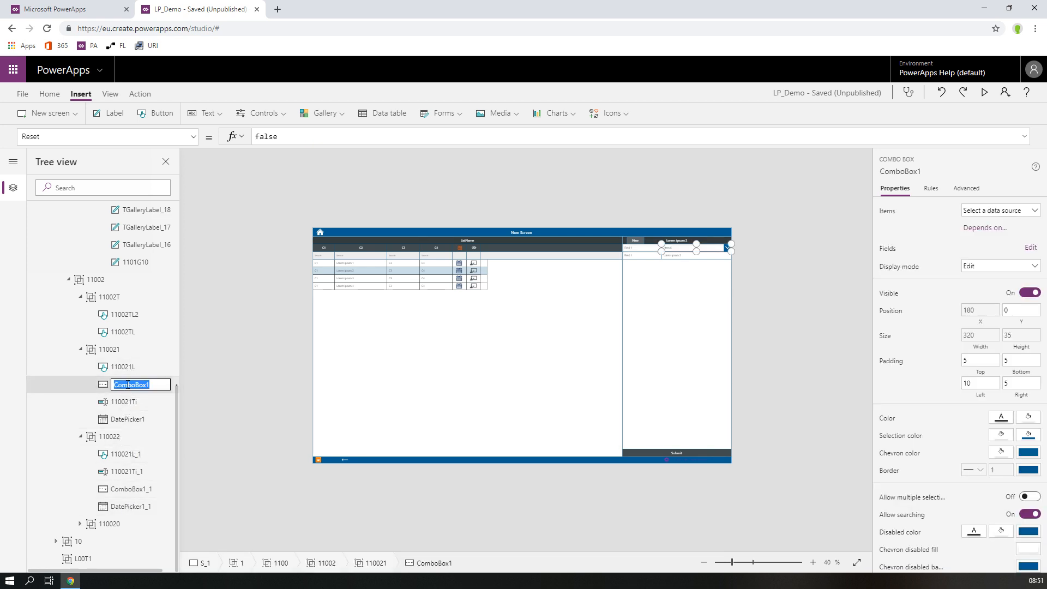
text(110021C)
key(Return)
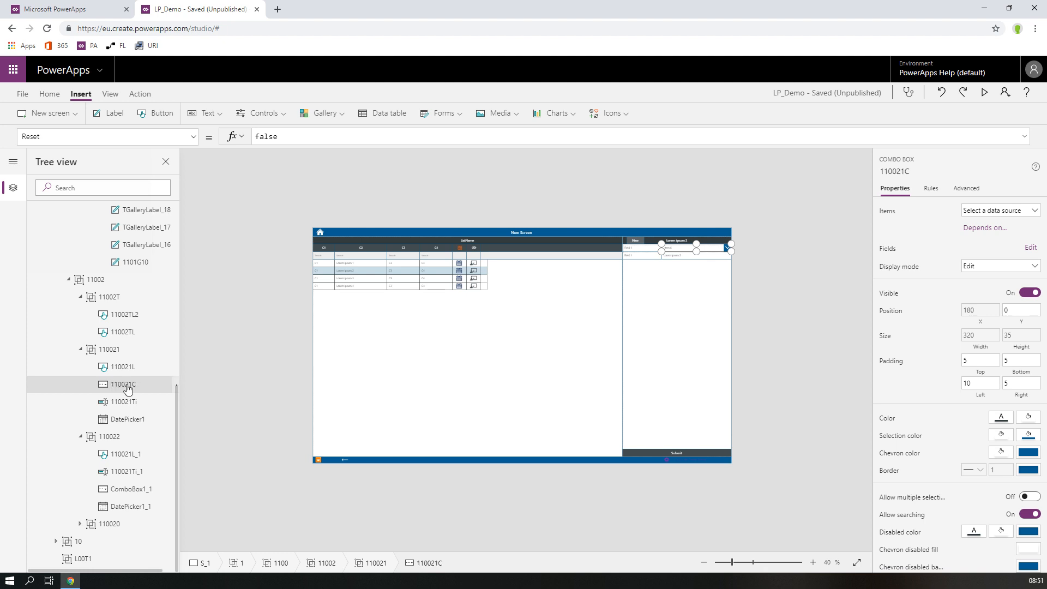
- Rename DatePicker1 in group 110021 as 110021Ca
key(Down)
key(F2)
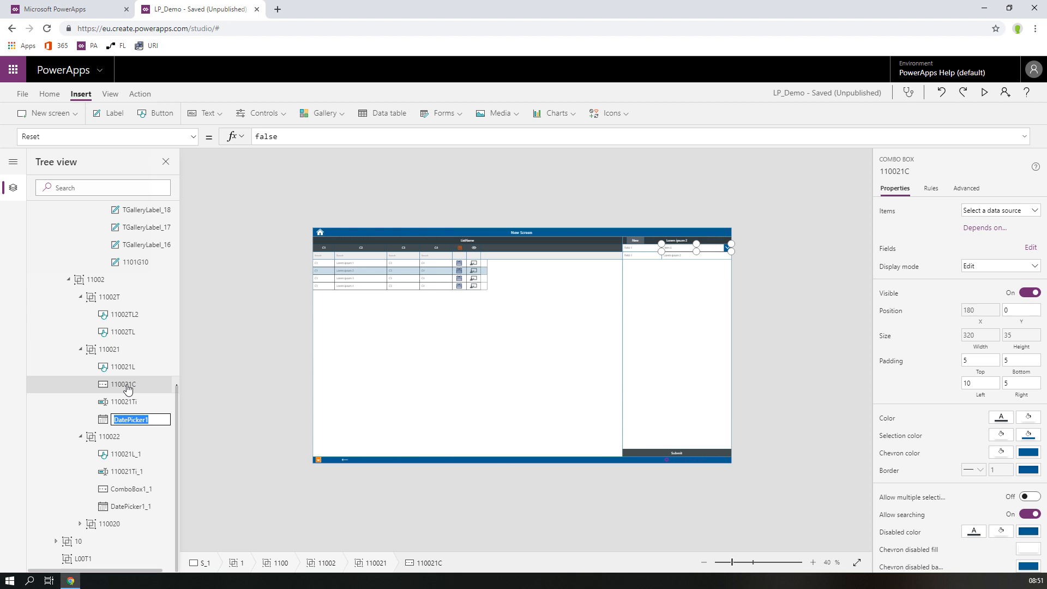
text(110)
key(Return)
- Rename the combo box 110021C in group 110021 as 110021Co
key(Up)
key(Up)
double_click(128, 385)
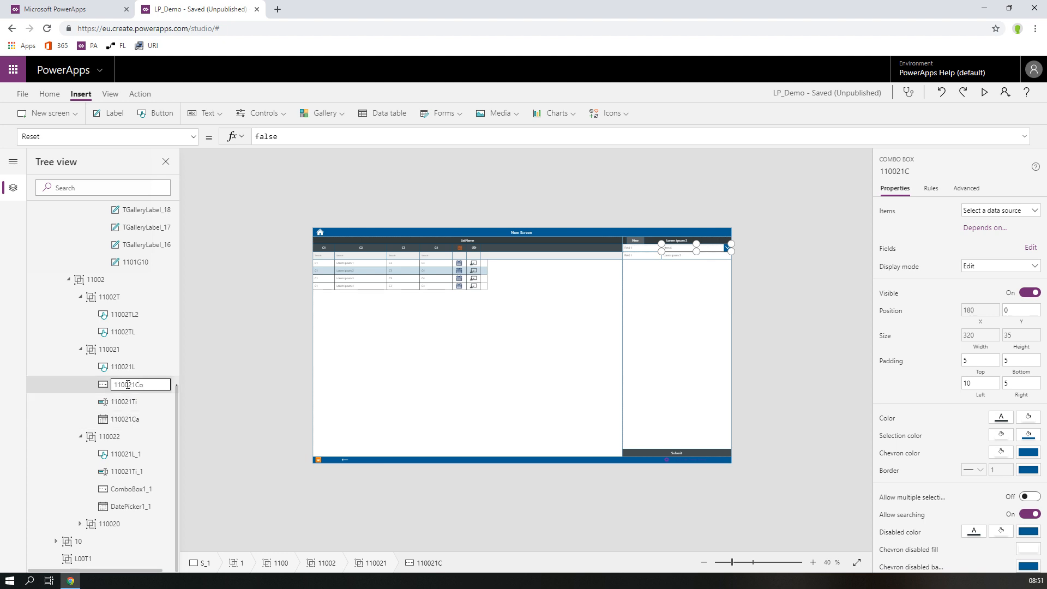
text(o)
key(Return)
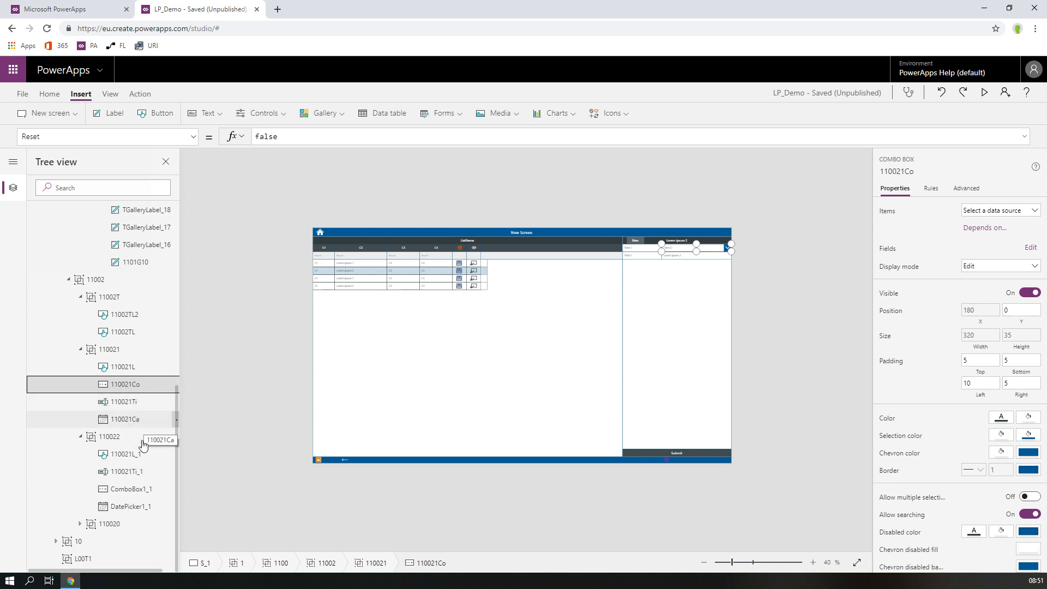
- Preview the app, expand the first field's combo box, and select the Lorem ipsum 1 to 4 rows to check the side form
click(116, 419)
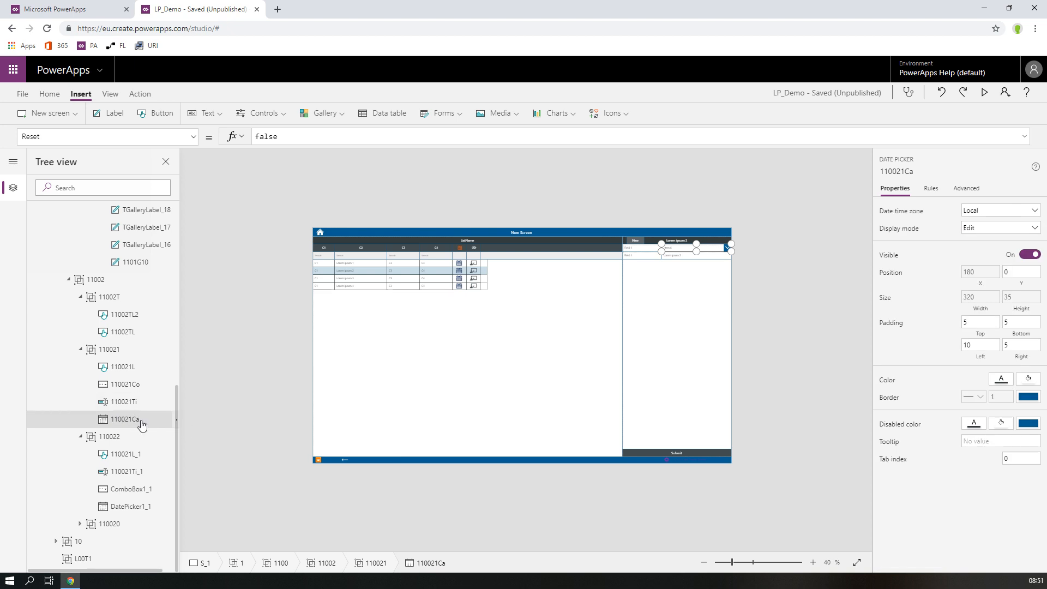
click(86, 350)
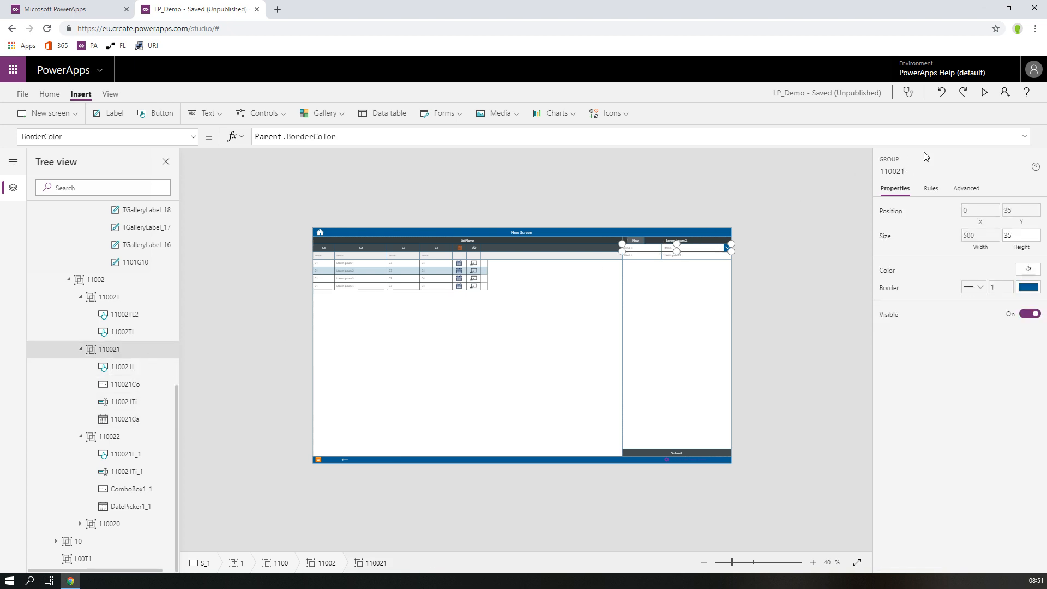
click(985, 94)
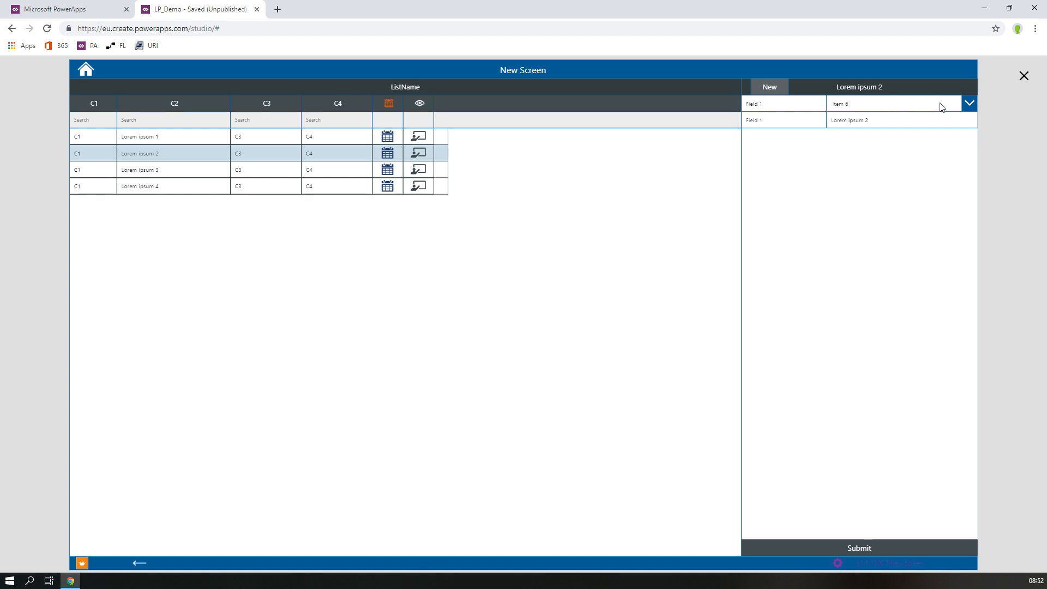
click(969, 107)
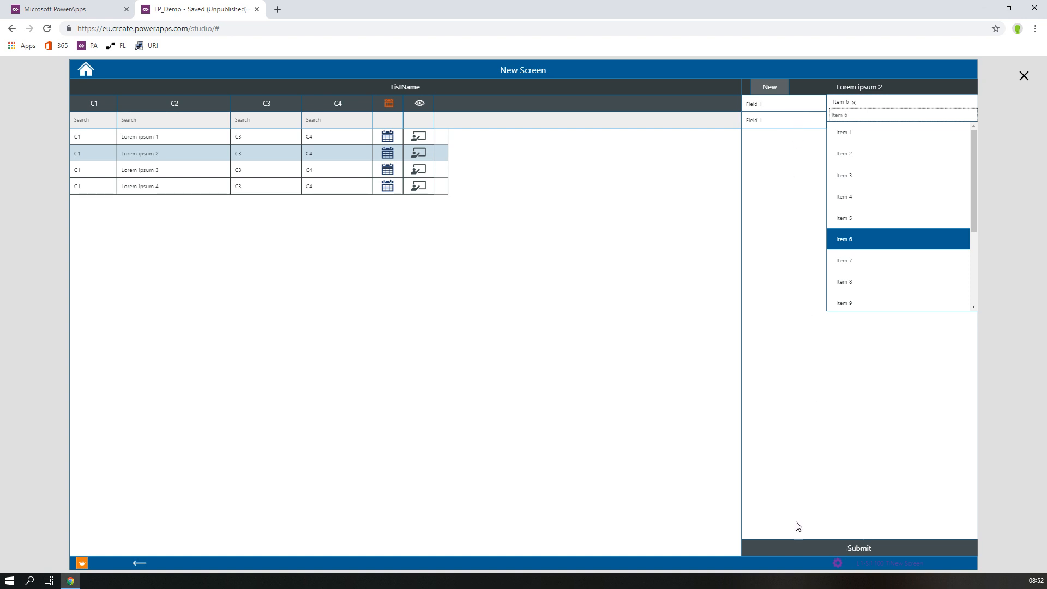
click(155, 138)
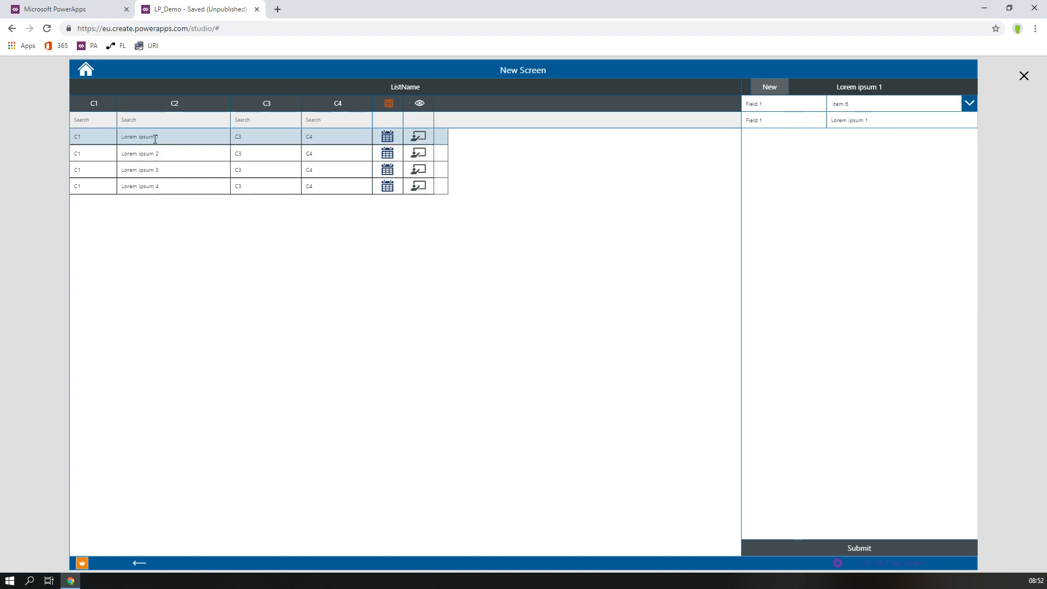
click(166, 174)
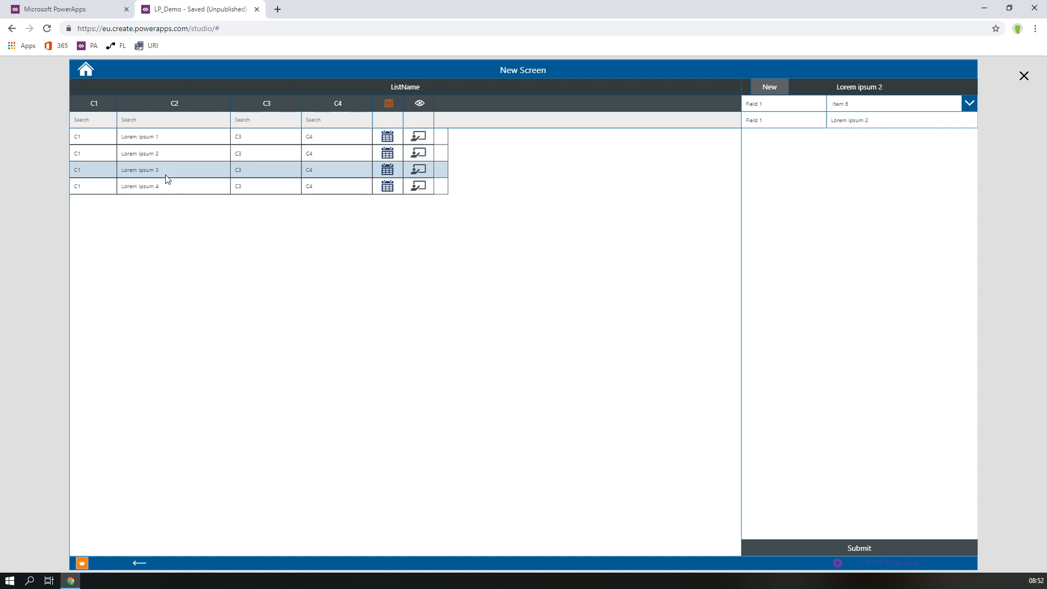
click(166, 192)
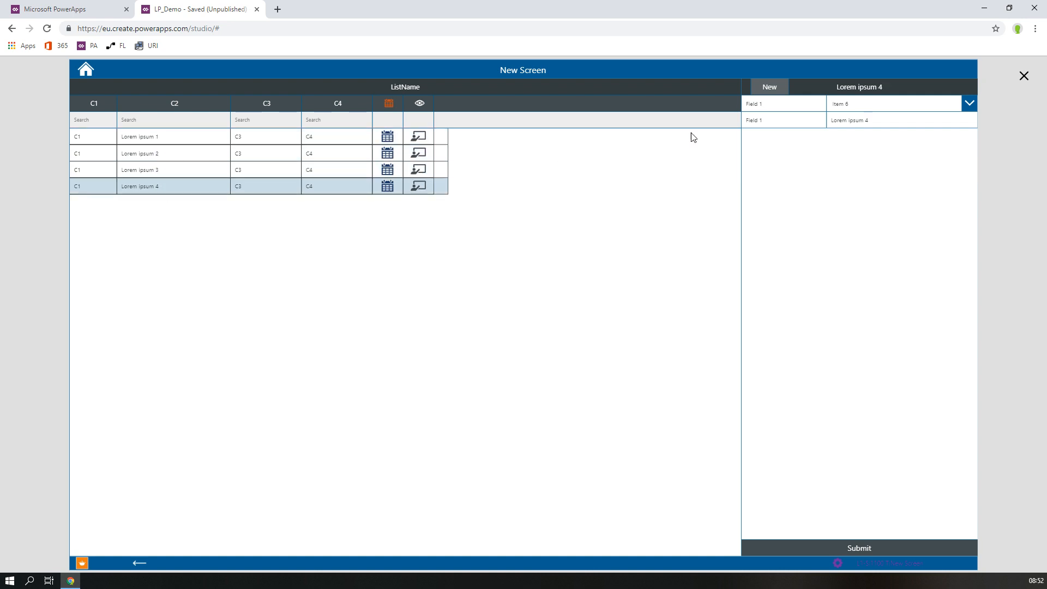
- Switch the side form to a new entry and return to the Lorem ipsum 3 record to check the second field
click(772, 92)
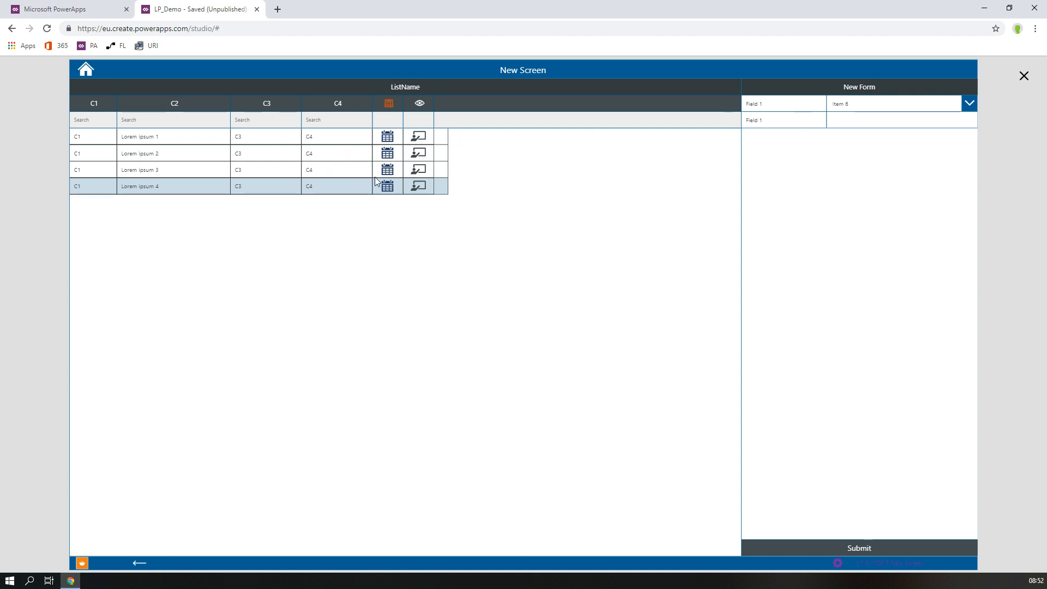
click(327, 170)
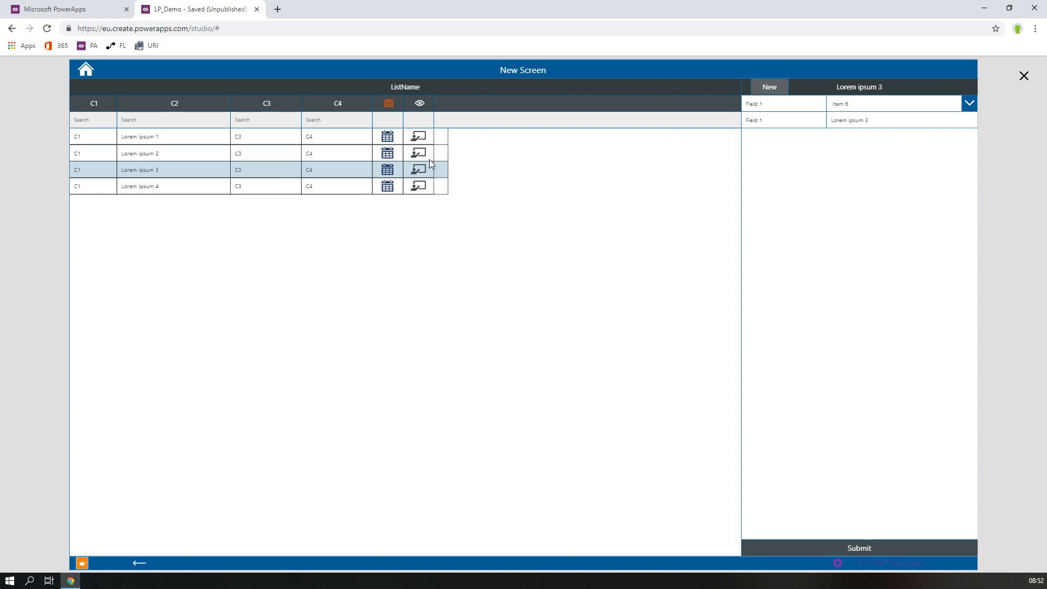
- Remove Item 6 from the first field's combo box selection and collapse its list
click(973, 107)
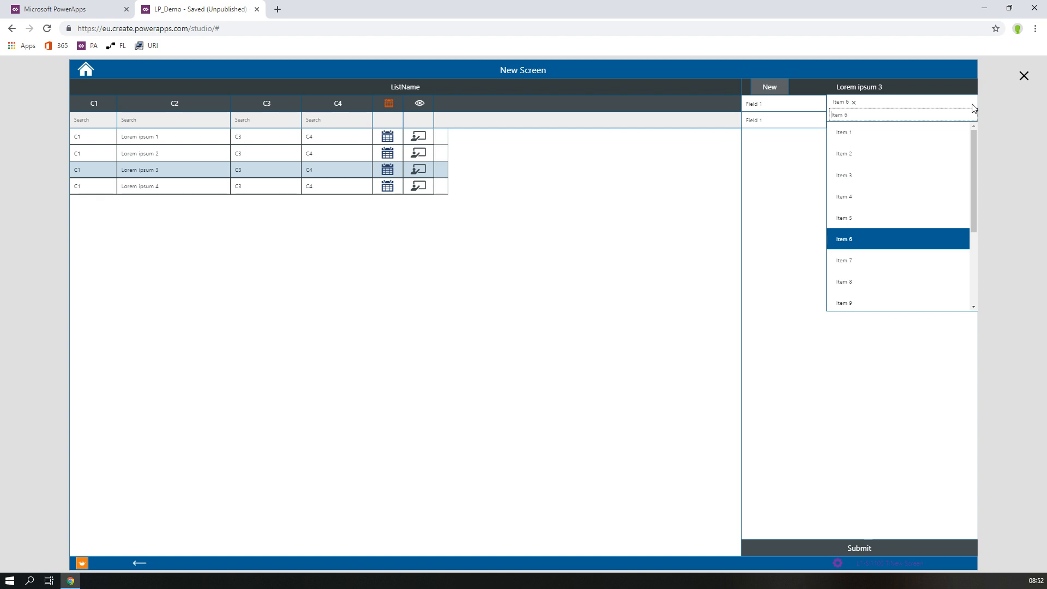
click(854, 103)
click(803, 212)
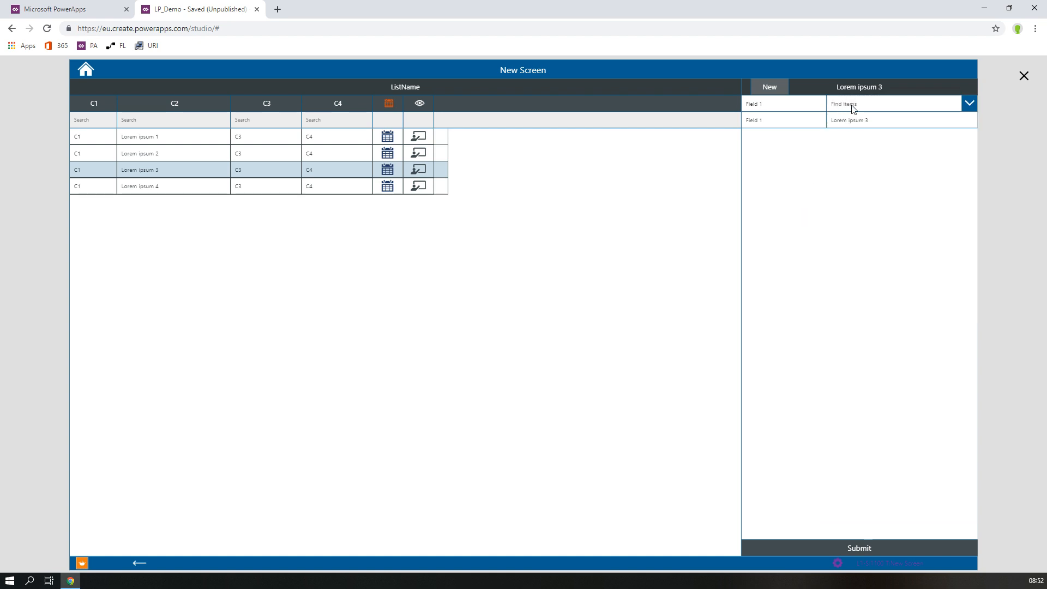